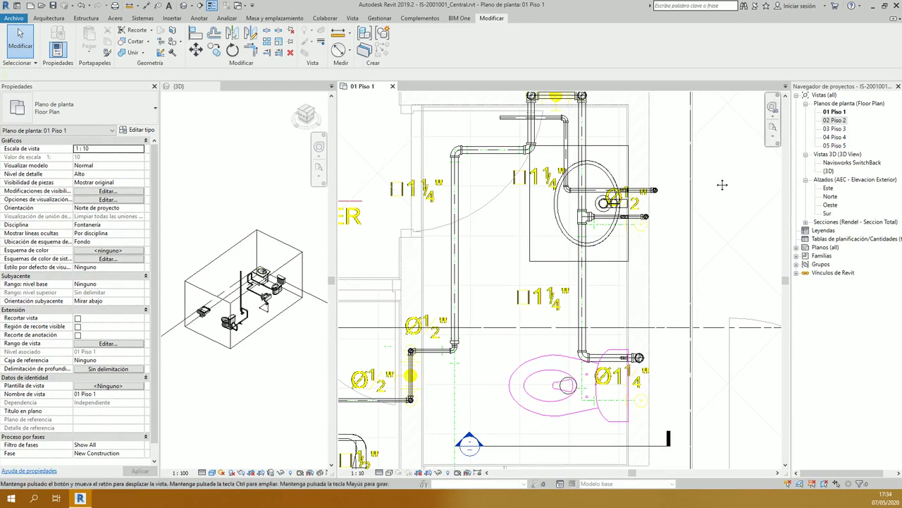
Step: Create a rule-based view filter named AF
middle_drag(712, 145, 716, 185)
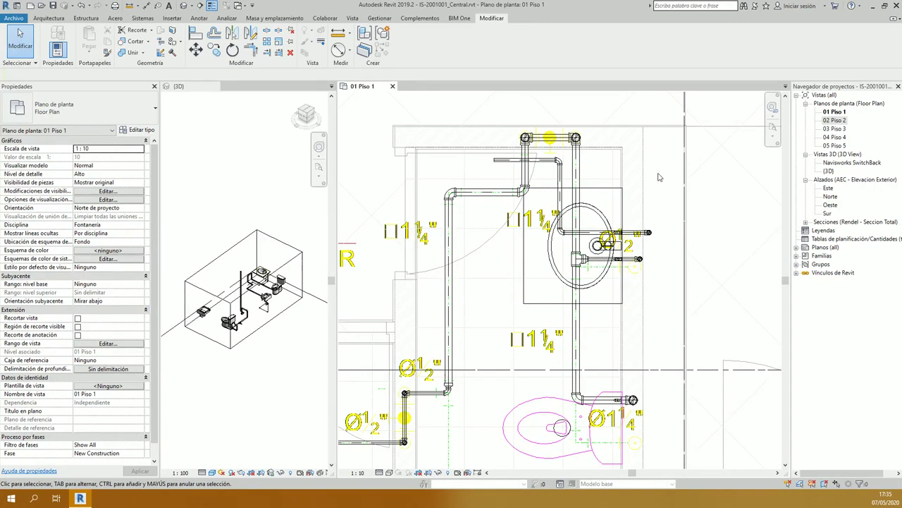
click(352, 18)
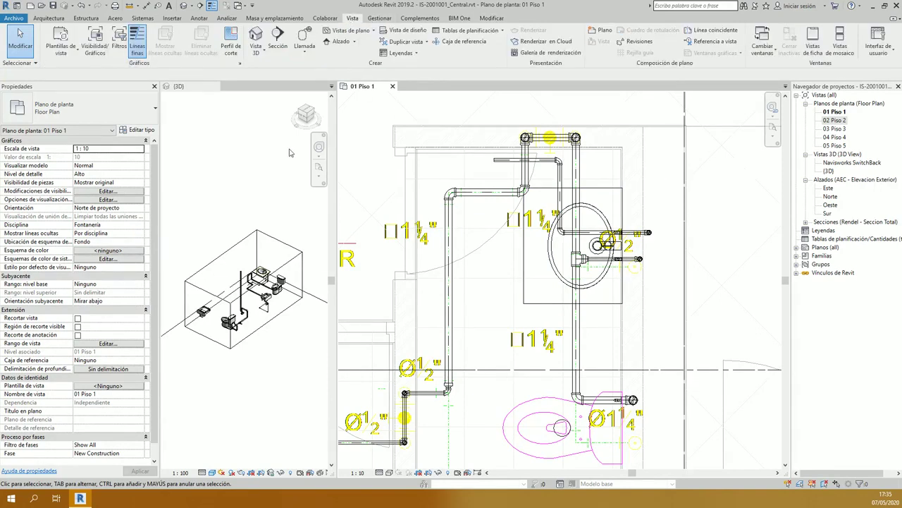
click(118, 52)
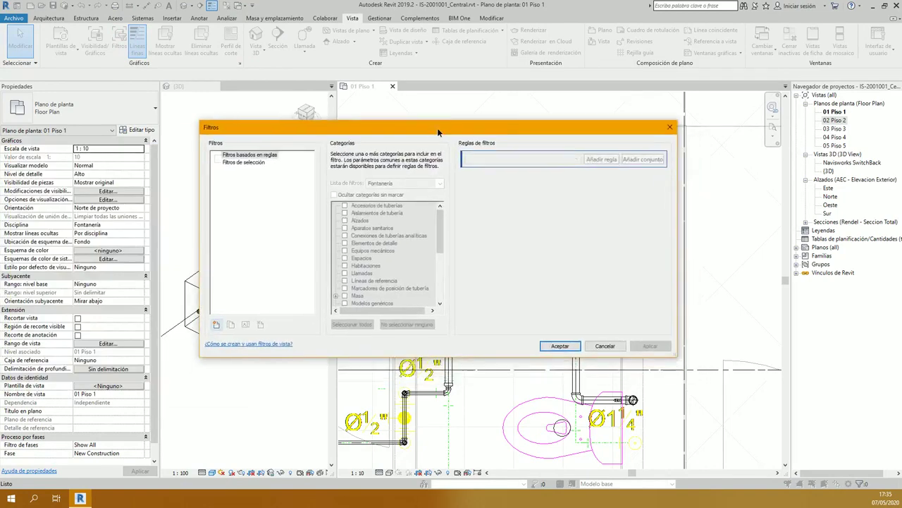
drag(399, 127, 429, 132)
drag(318, 142, 339, 139)
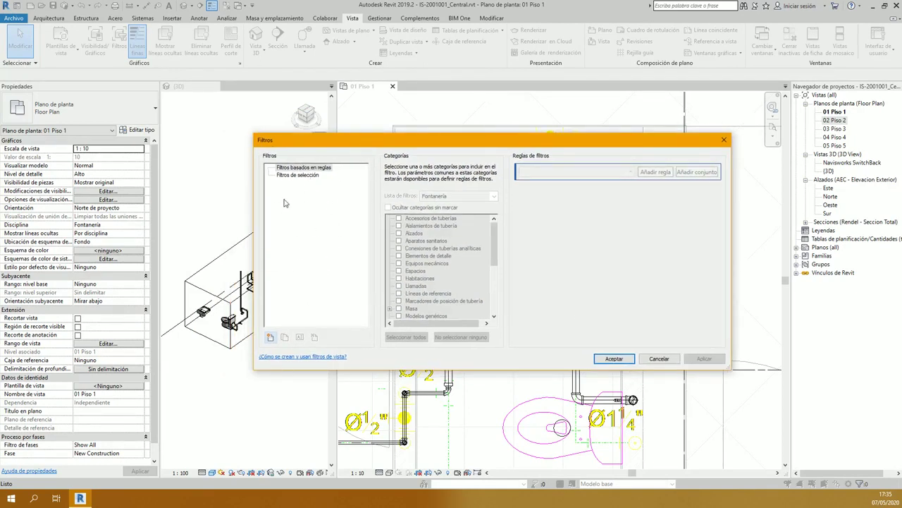
click(270, 338)
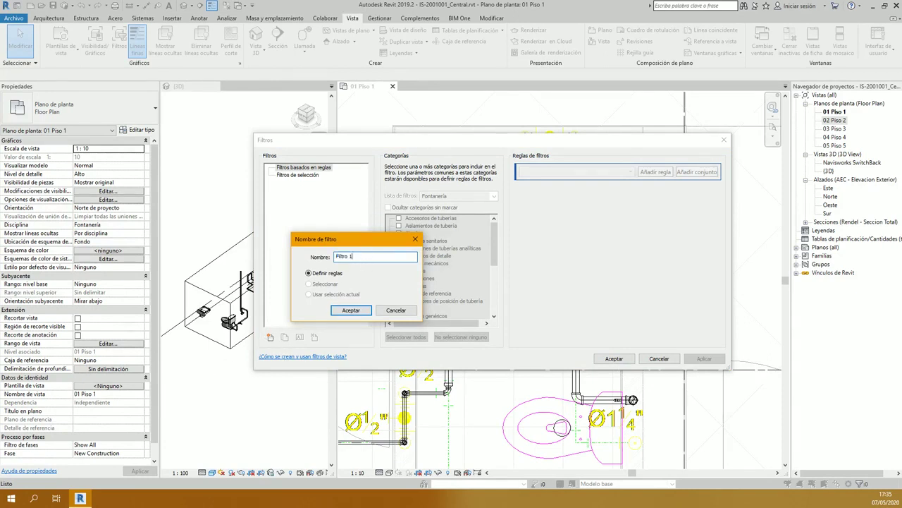
text(AF)
drag(357, 240, 370, 224)
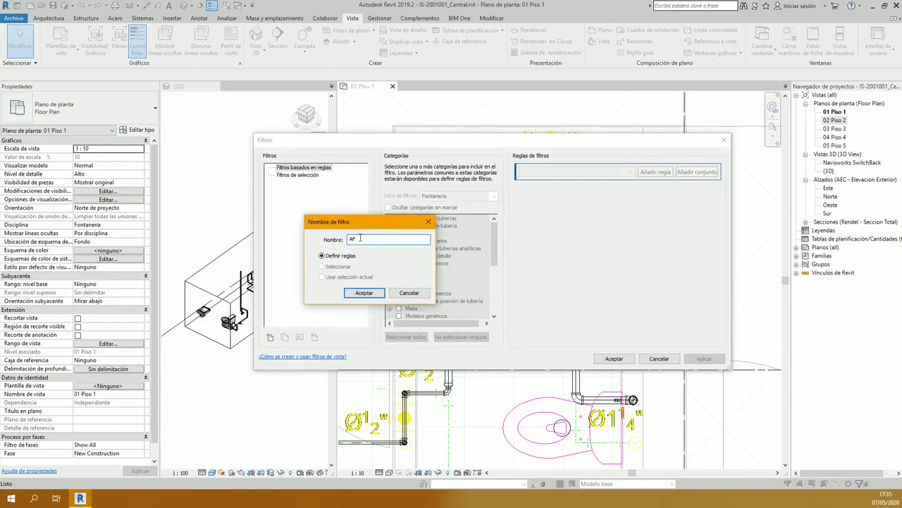
click(372, 294)
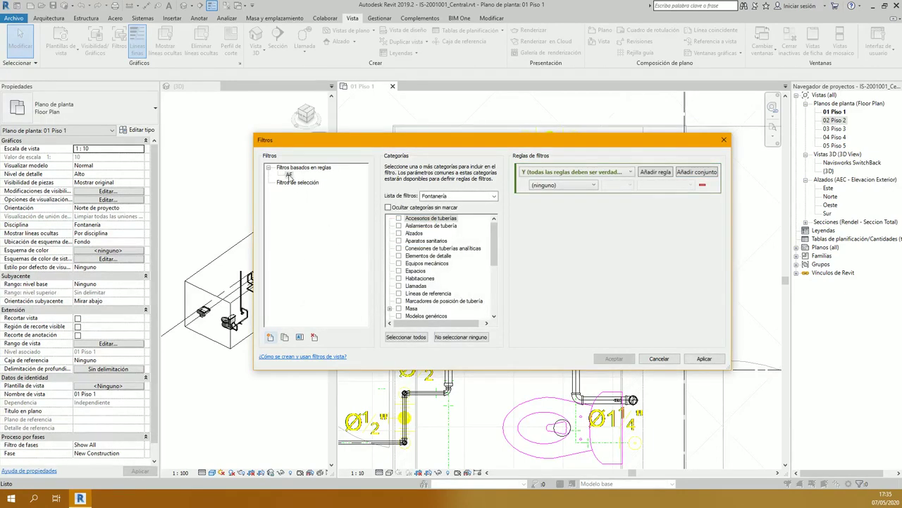
Step: Assign the Tuberías and Uniones de tubería categories to the AF filter
click(289, 176)
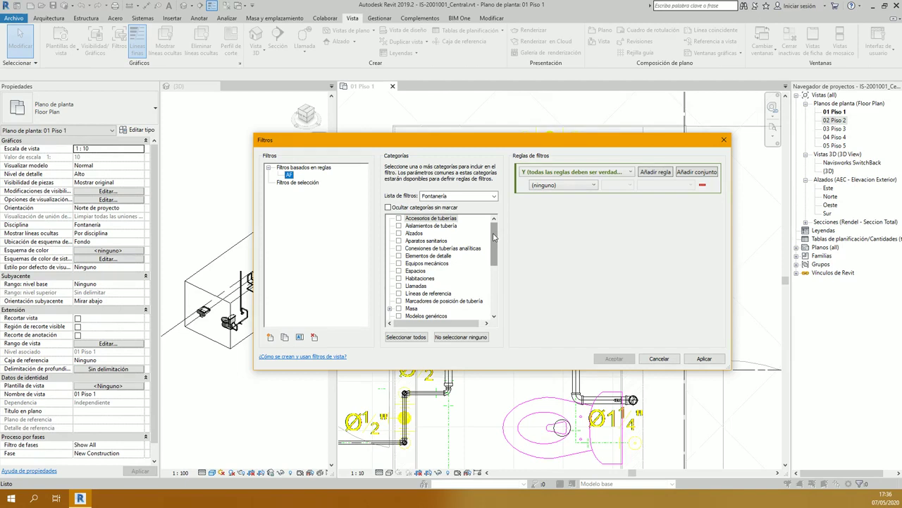
drag(494, 240, 494, 289)
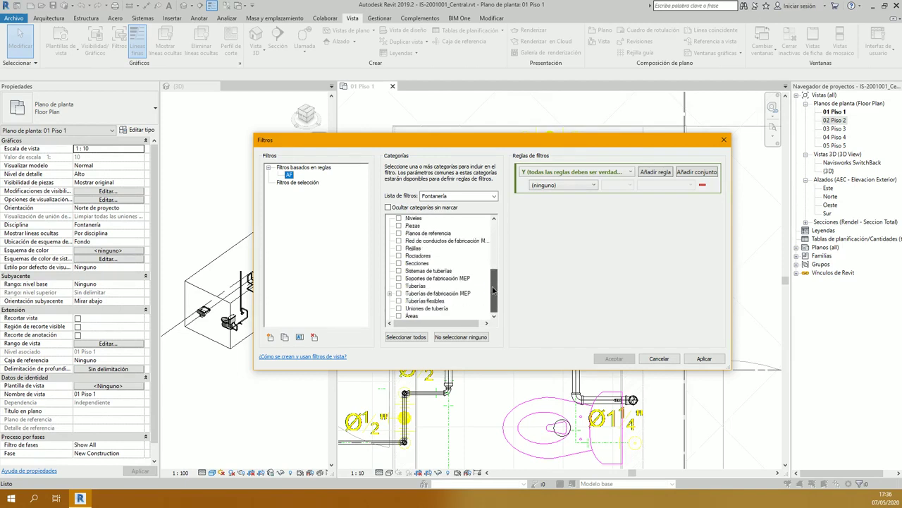
click(399, 285)
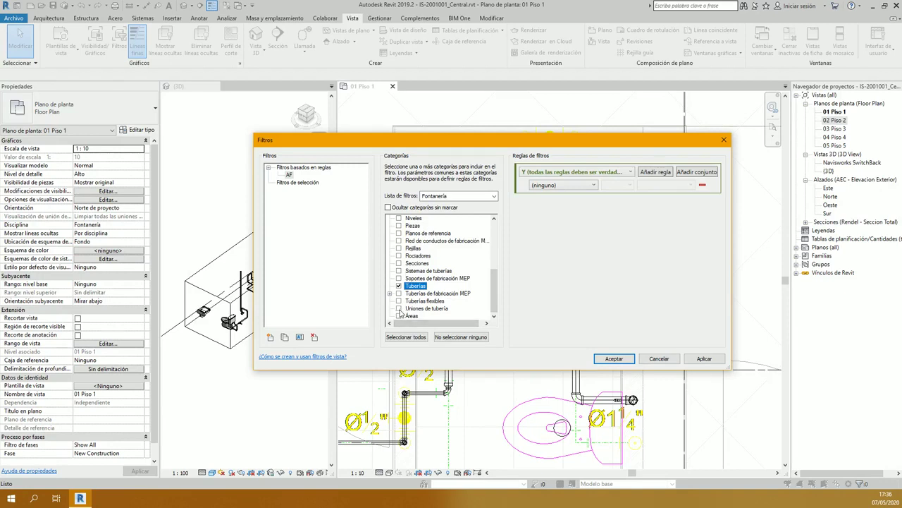
click(399, 309)
mouse_move(495, 289)
mouse_down()
mouse_move(494, 259)
mouse_move(496, 295)
mouse_up()
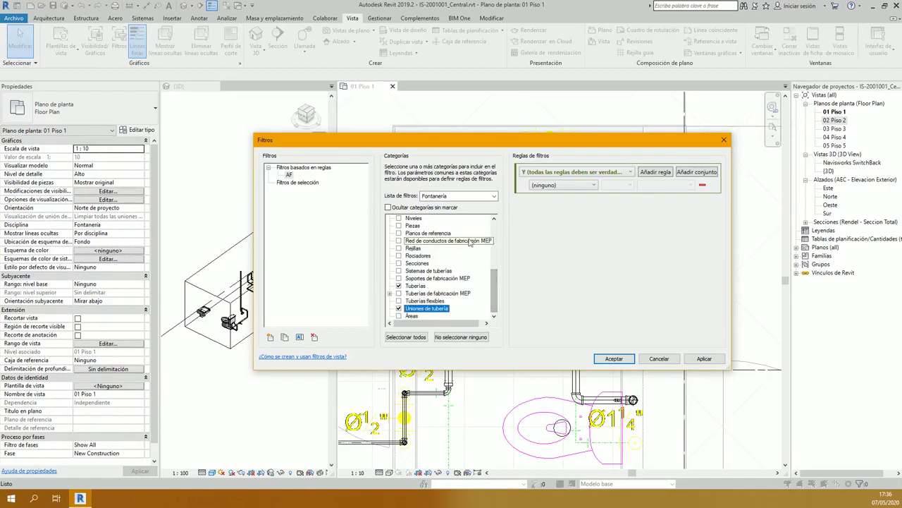
mouse_move(349, 145)
mouse_down()
mouse_move(365, 143)
mouse_move(357, 143)
mouse_up()
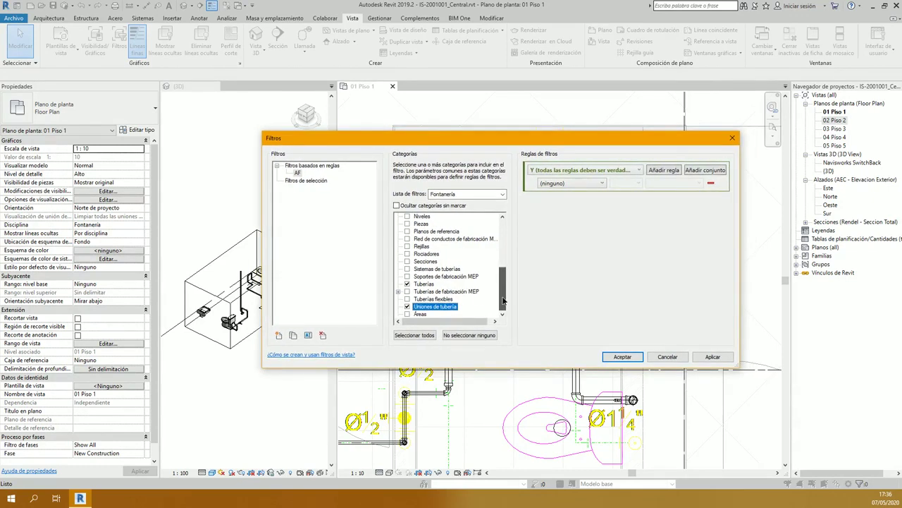
click(423, 284)
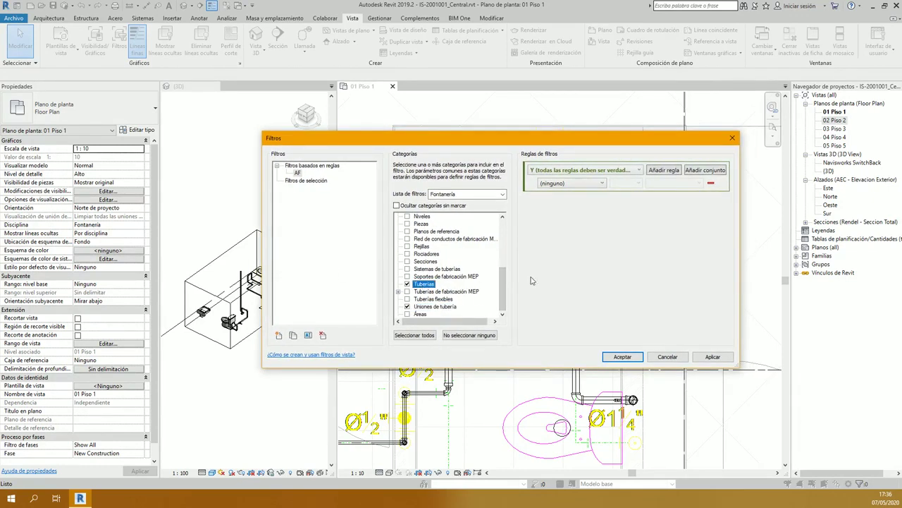
click(439, 307)
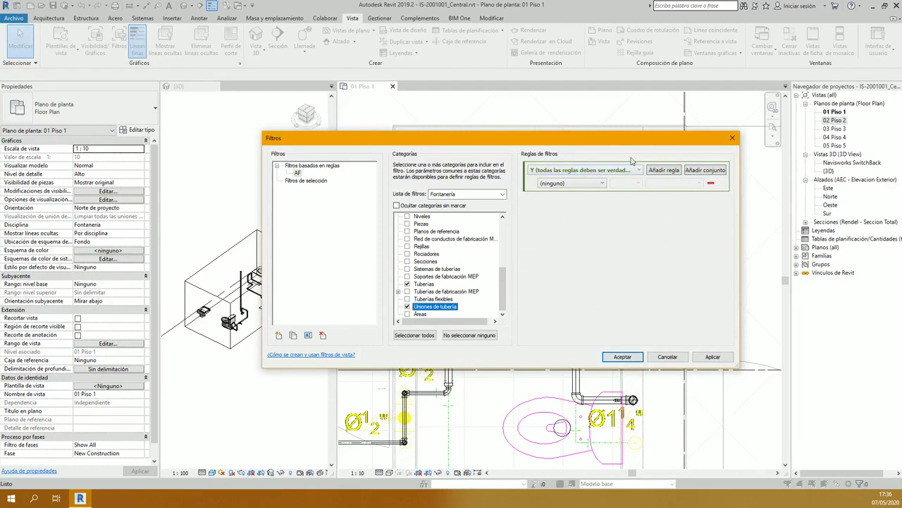
drag(615, 140, 598, 141)
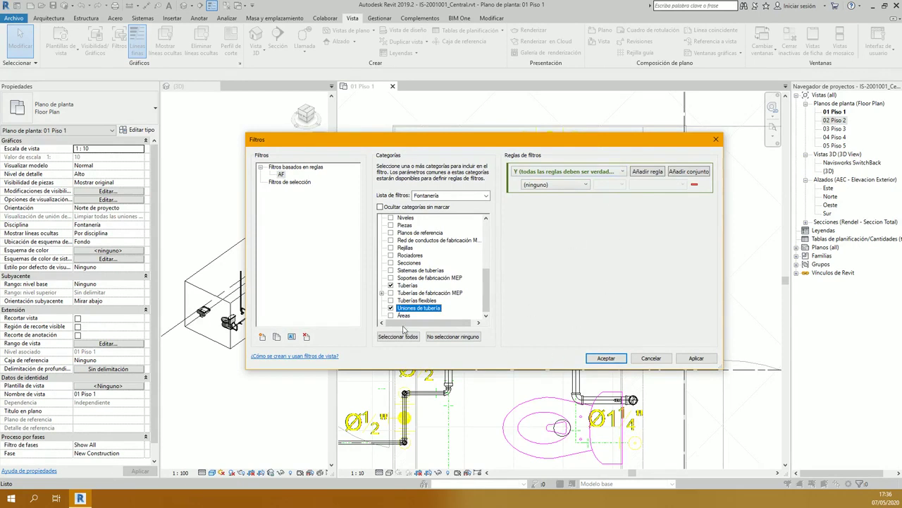
Step: Define and apply the AF filter's rule so that Tipo de sistema equals Agua fría sanitaria
click(569, 185)
scroll(590, 242, down, 3)
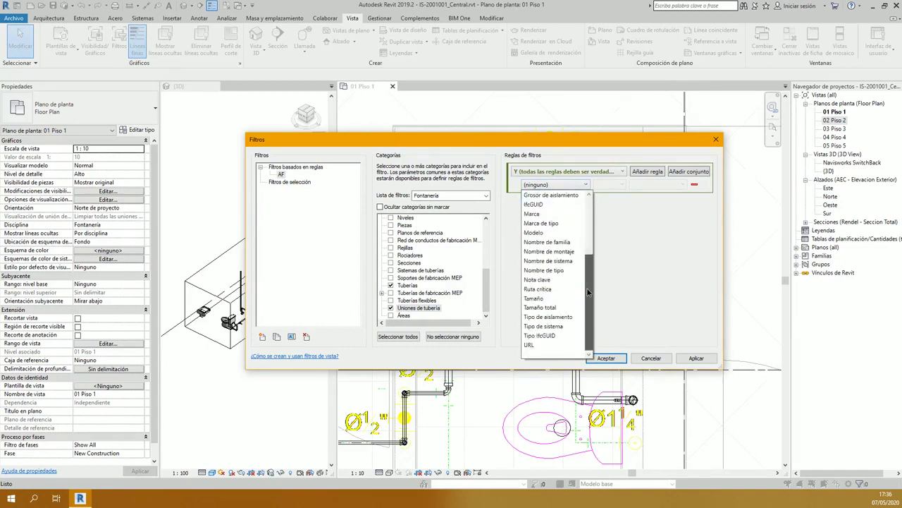
click(562, 327)
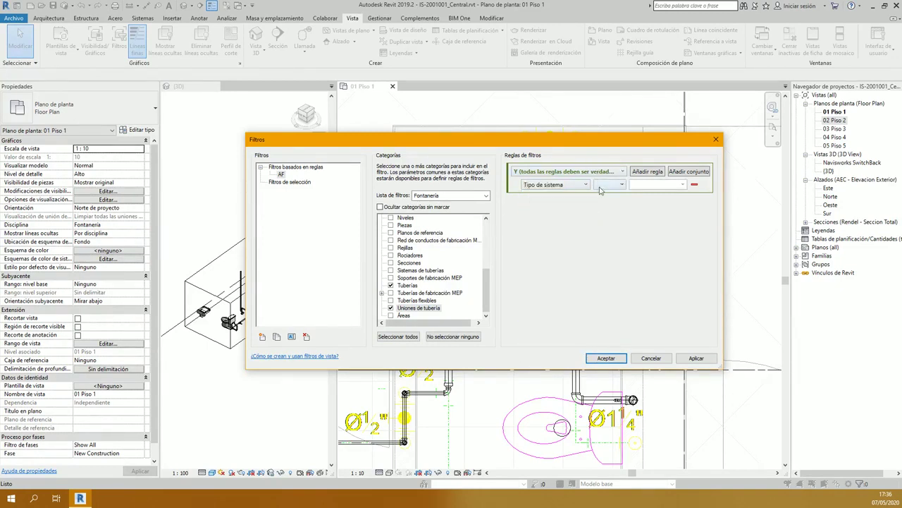
click(608, 185)
click(617, 194)
click(682, 185)
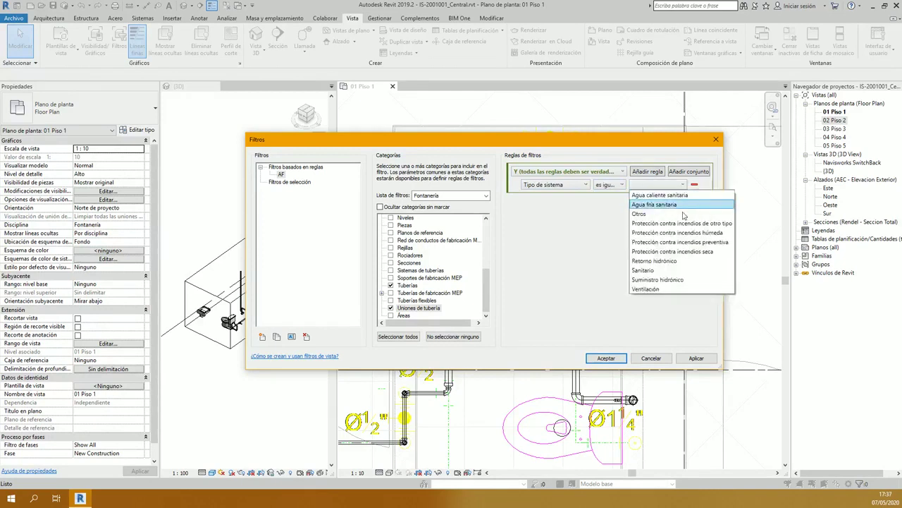
click(669, 209)
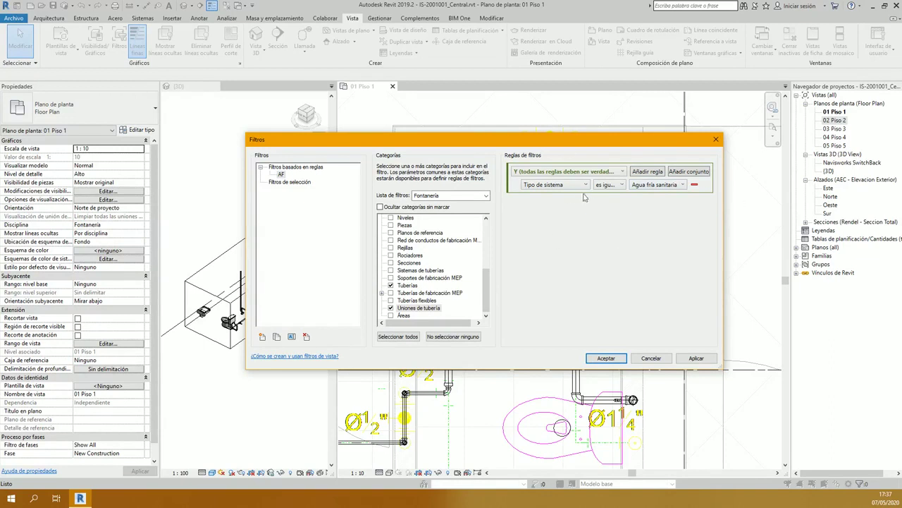
click(414, 286)
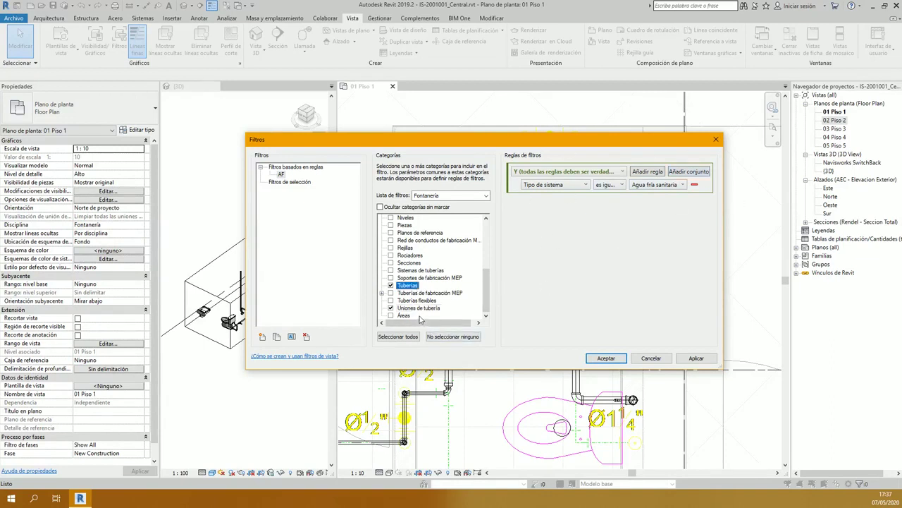
click(418, 308)
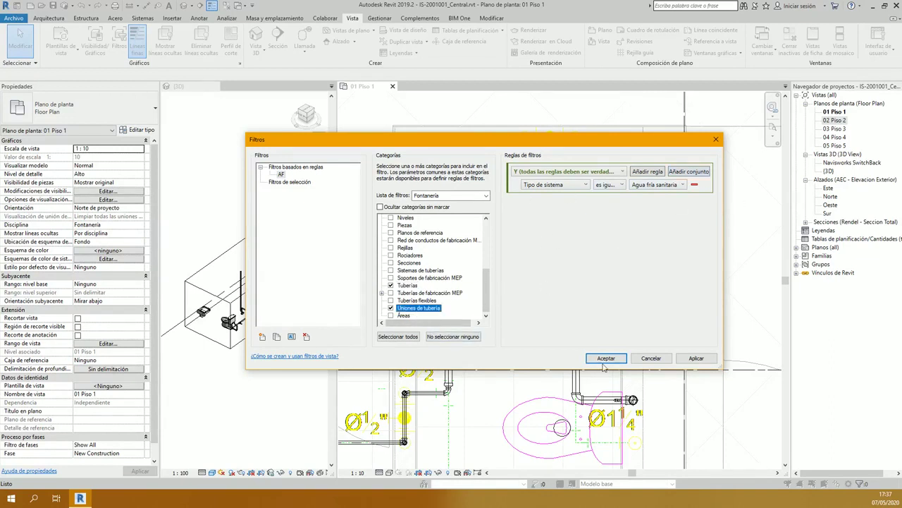
click(693, 358)
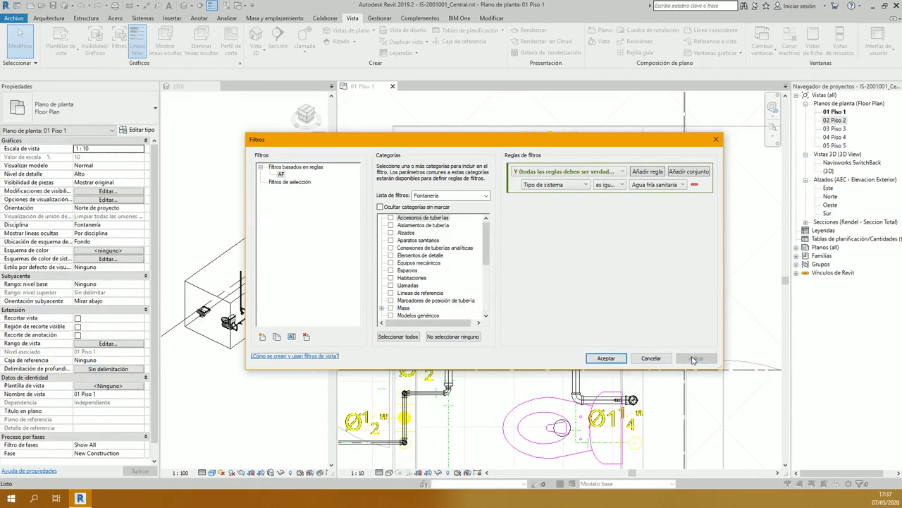
Step: Duplicate the AF filter and rename the copy AC
click(281, 174)
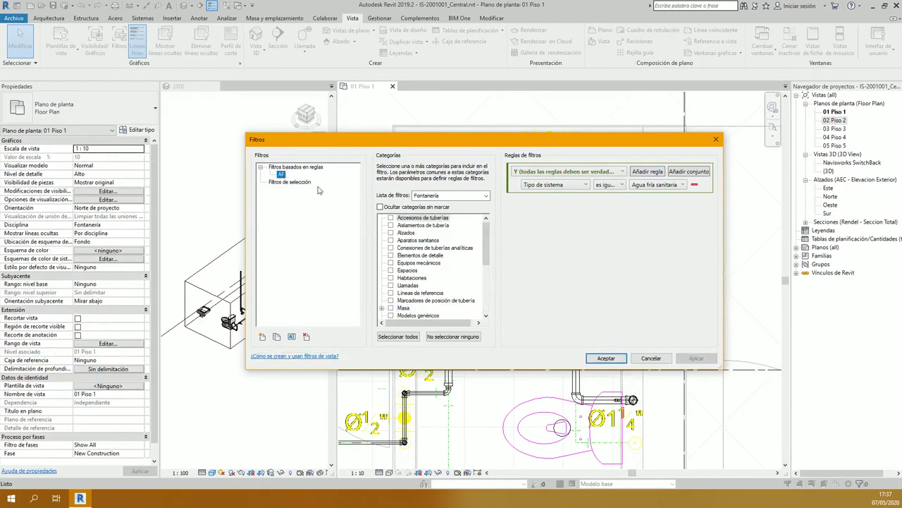
click(277, 337)
double_click(285, 182)
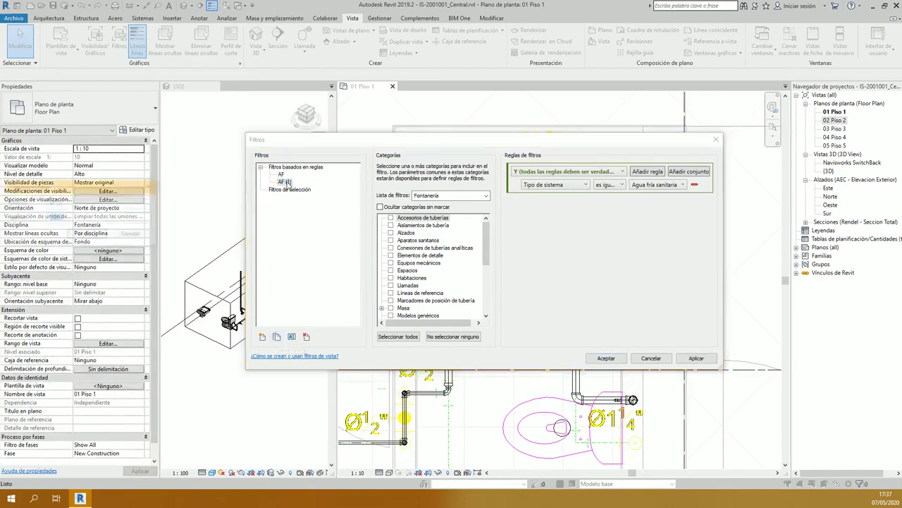
drag(106, 187, 384, 211)
text(AC)
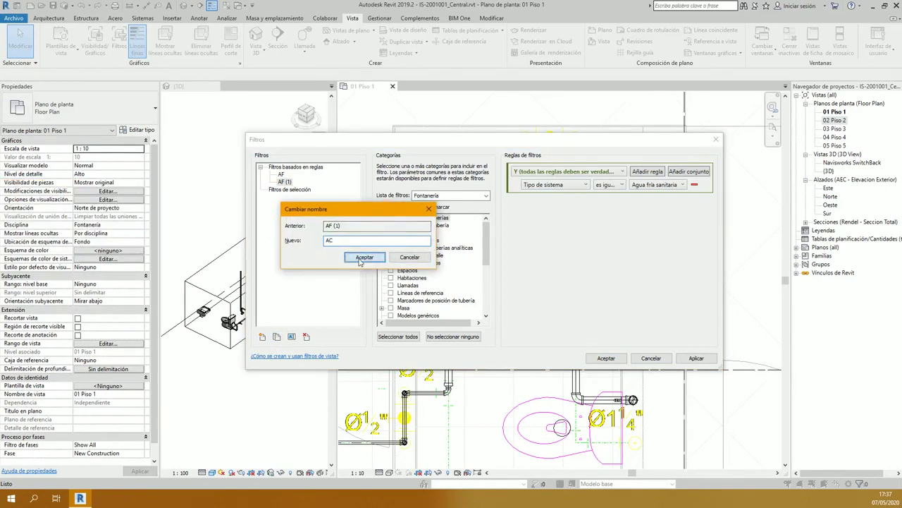
click(363, 257)
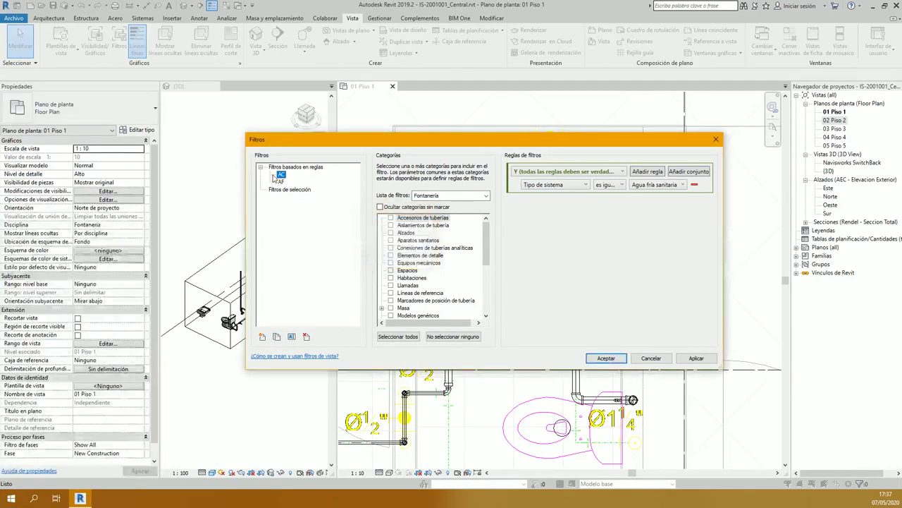
Step: Hide the unchecked categories and set the AC filter's Tipo de sistema rule to Agua caliente sanitaria
click(435, 208)
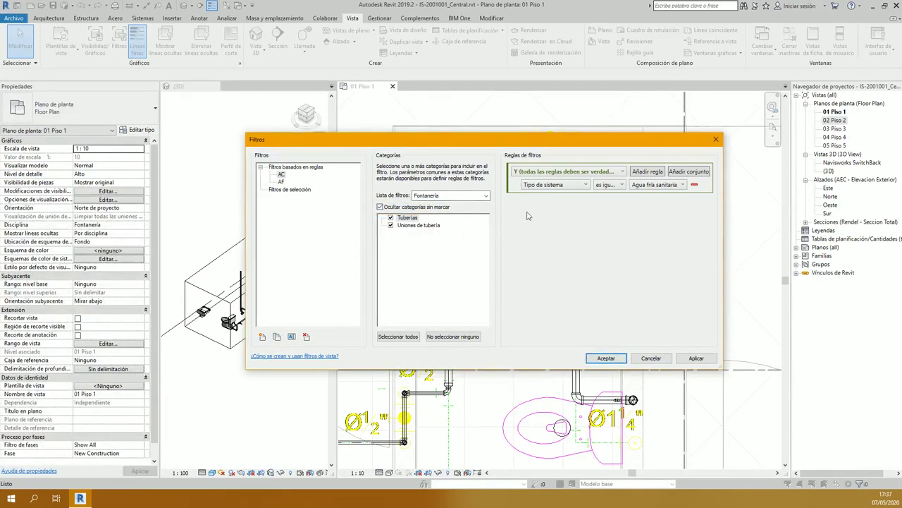
click(662, 185)
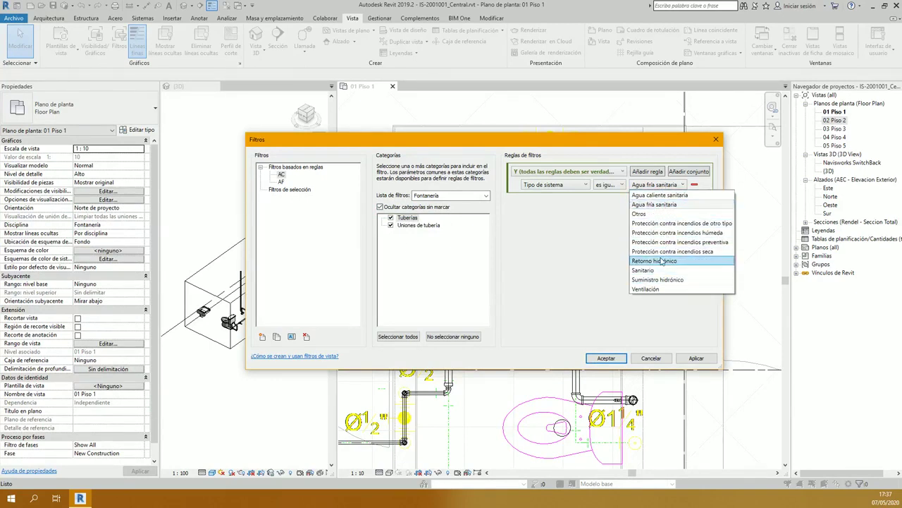
click(667, 195)
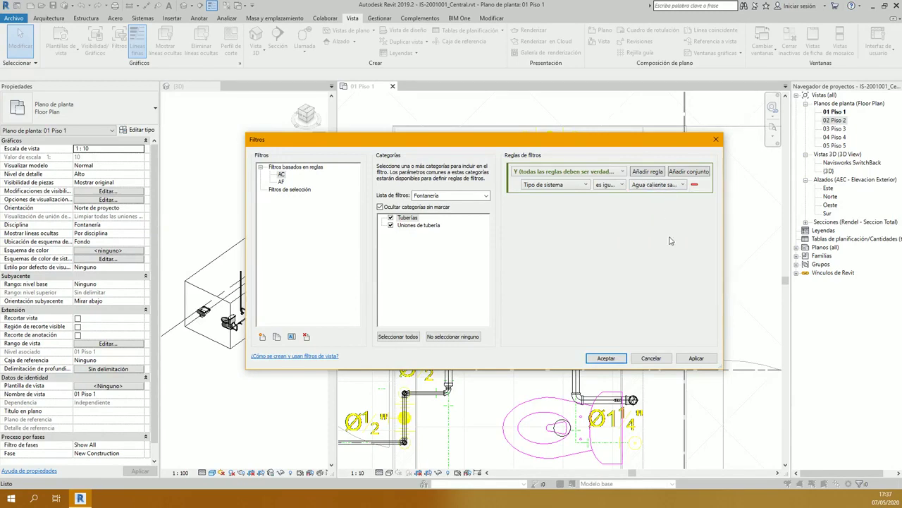
click(608, 357)
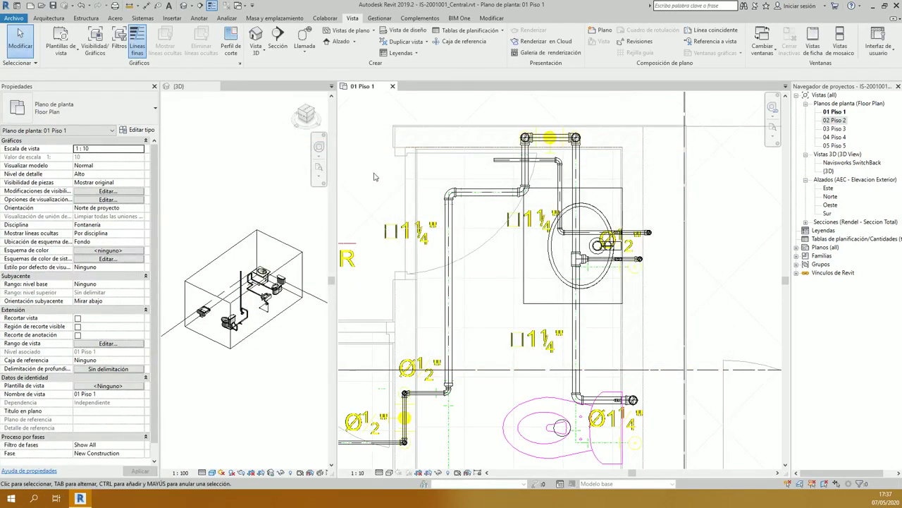
key(v)
key(g)
click(292, 141)
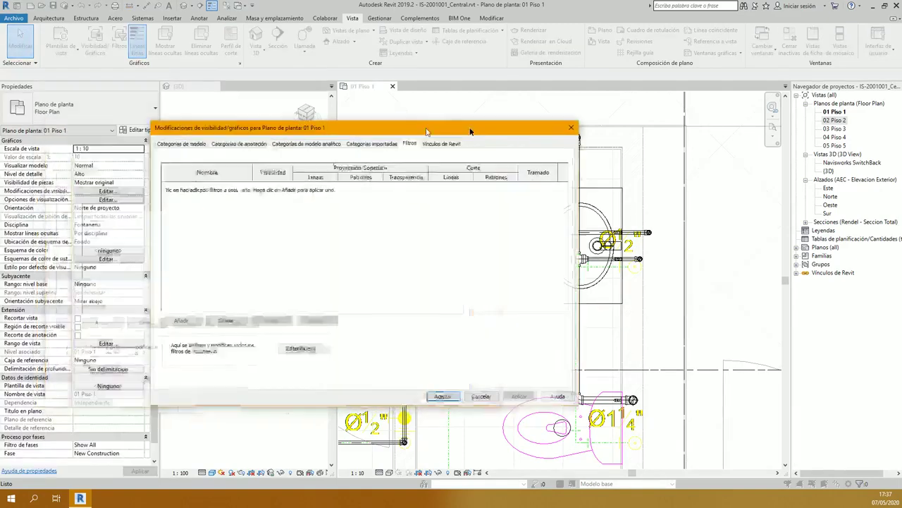
click(657, 126)
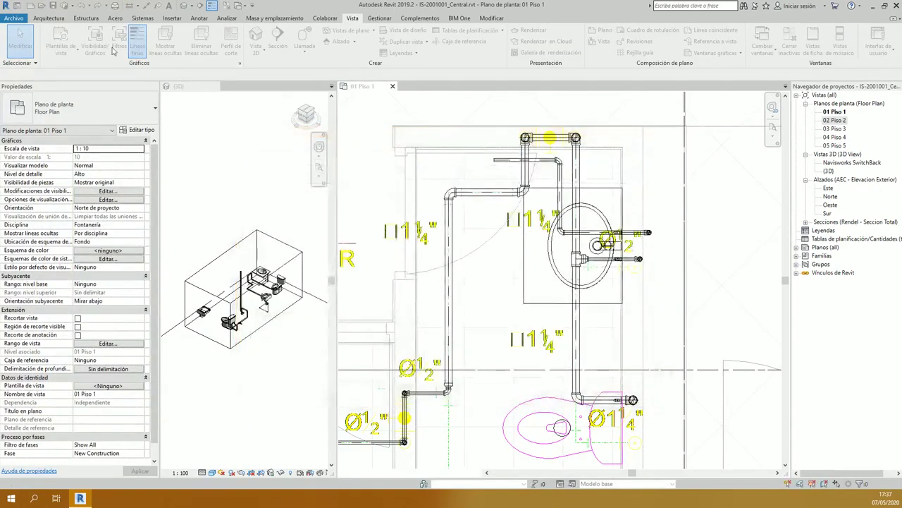
click(120, 48)
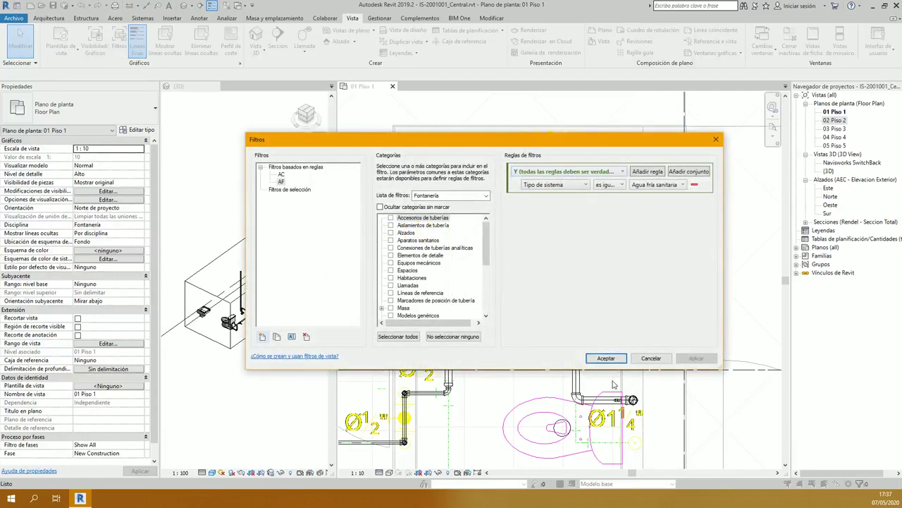
click(609, 361)
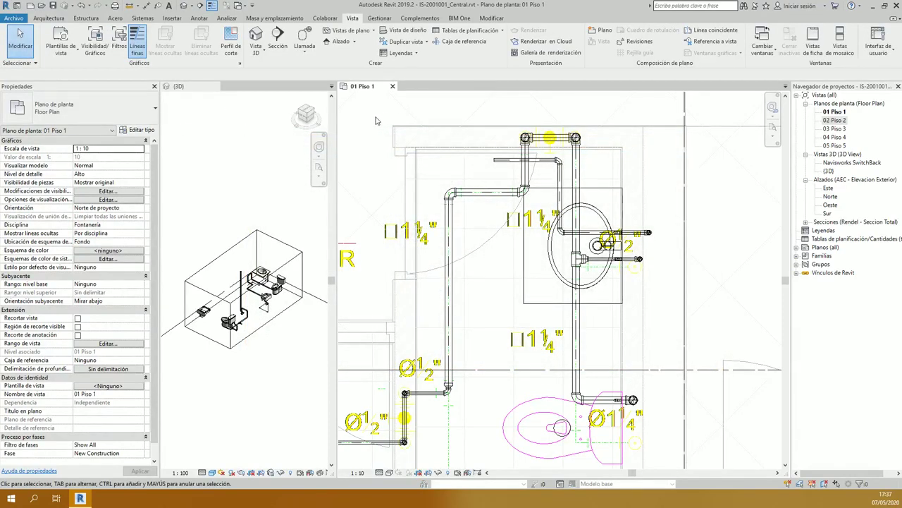
Step: Add the AF and AC filters to the 3D view's visibility/graphics overrides
click(225, 171)
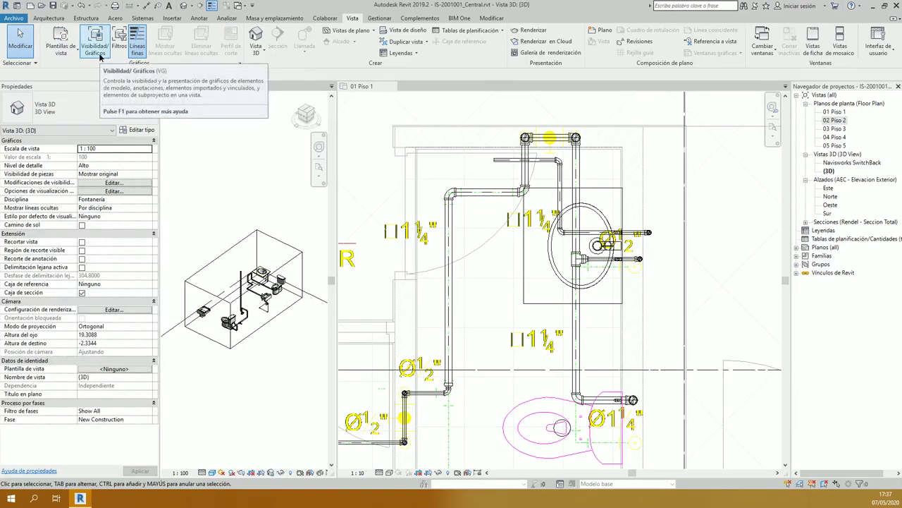
click(100, 57)
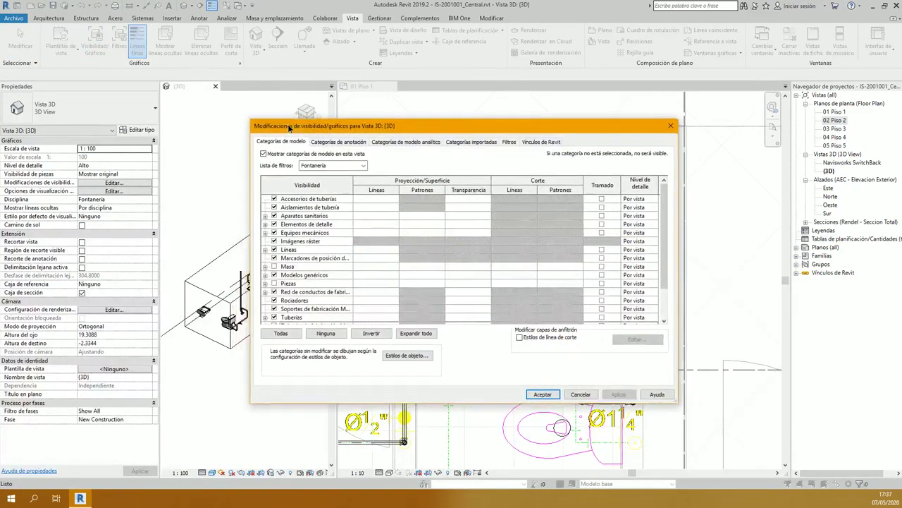
click(509, 142)
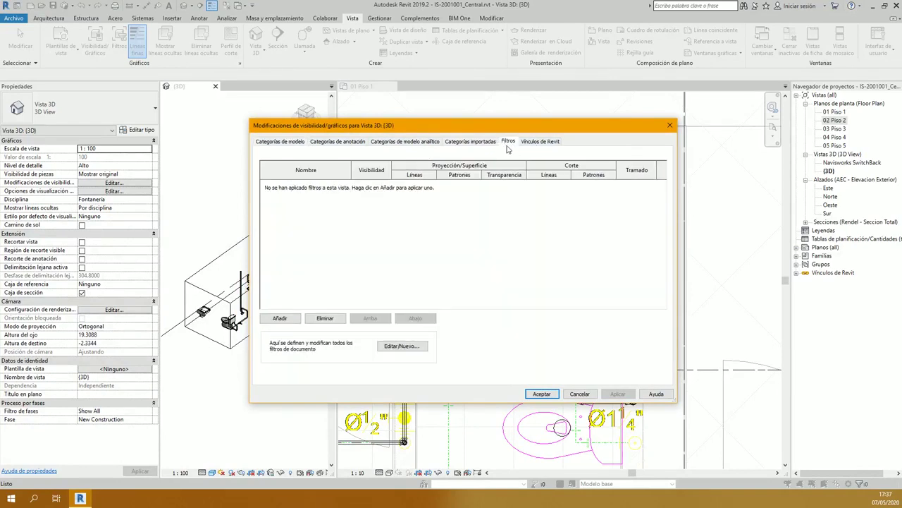
click(285, 321)
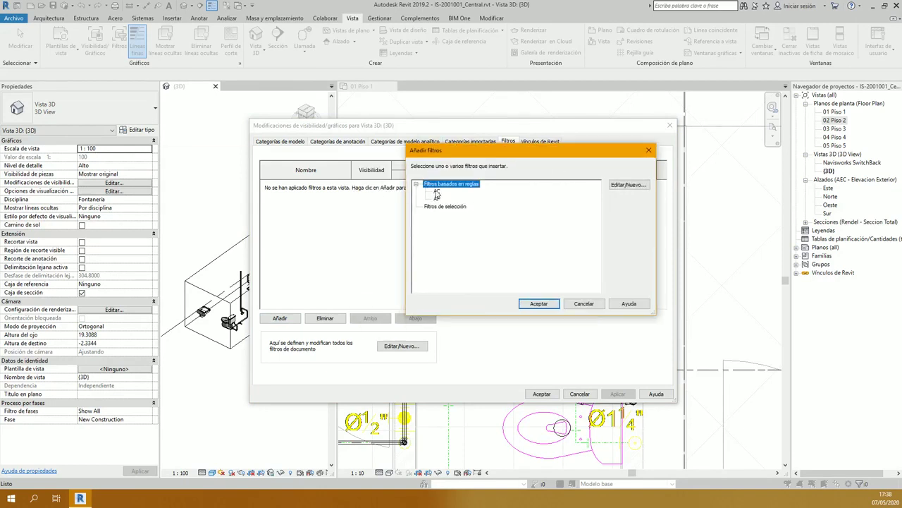
click(437, 191)
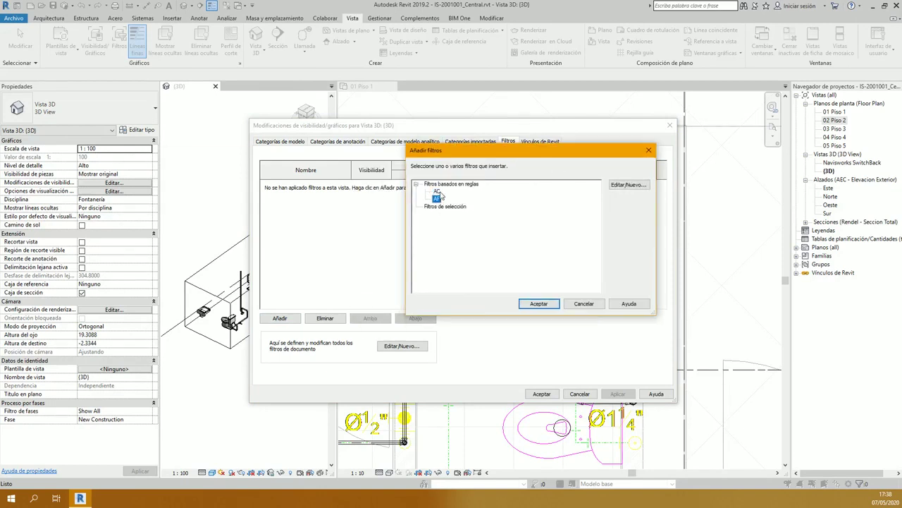
click(540, 303)
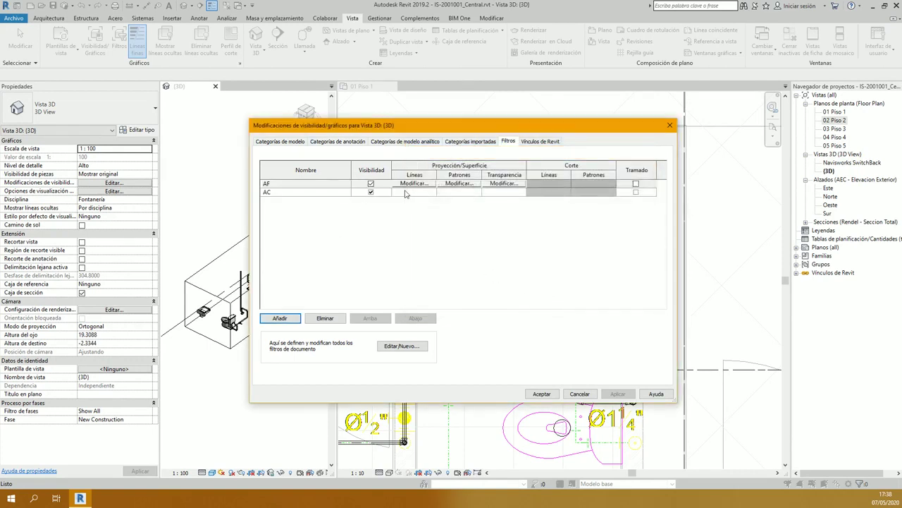
Step: Override the AF filter's surface pattern in the 3D view with a solid foreground fill (Relleno uniforme) in blue RGB 000-128-192
click(279, 185)
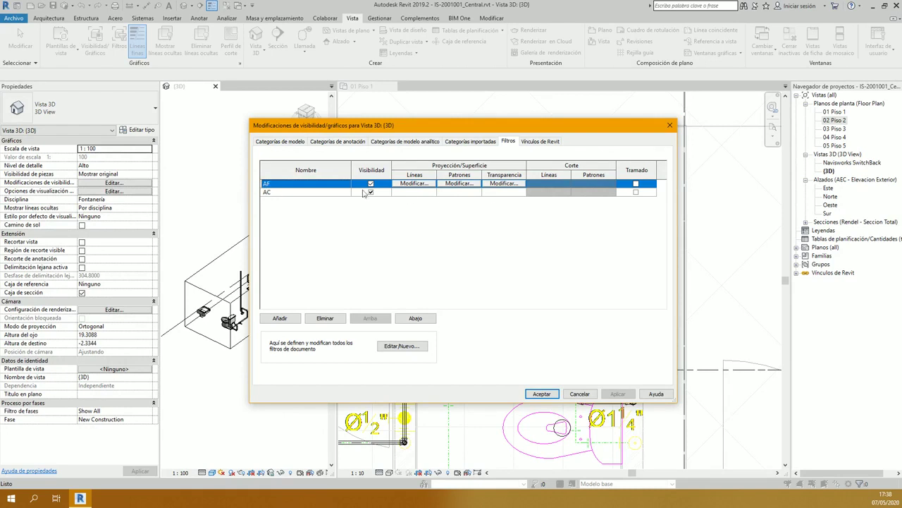
click(459, 183)
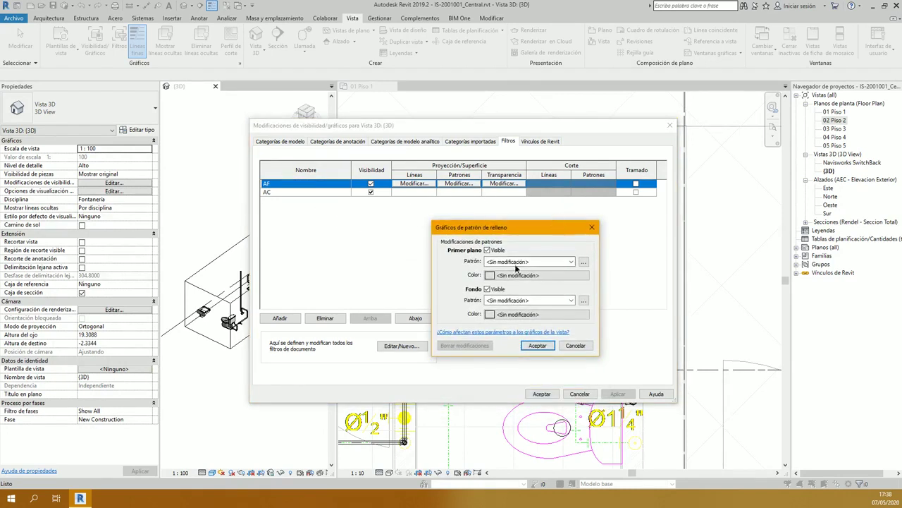
click(516, 264)
click(513, 274)
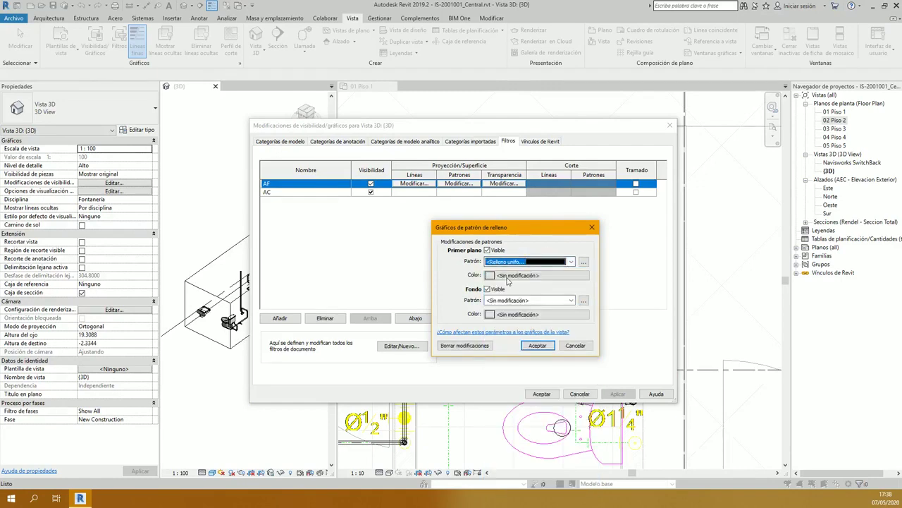
click(508, 277)
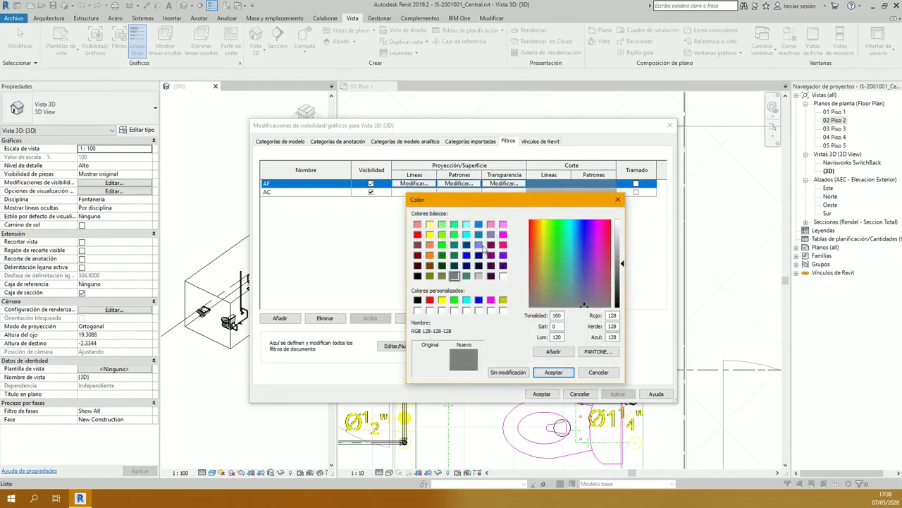
click(477, 245)
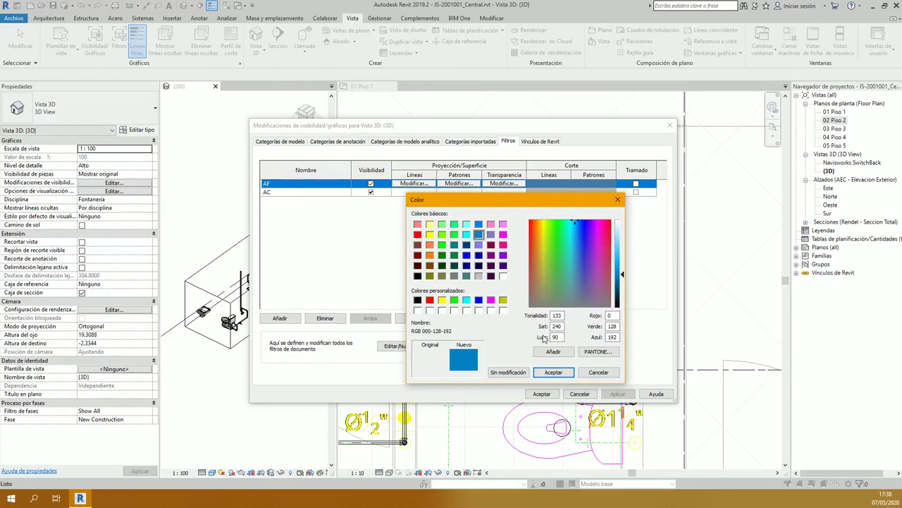
click(553, 372)
click(547, 351)
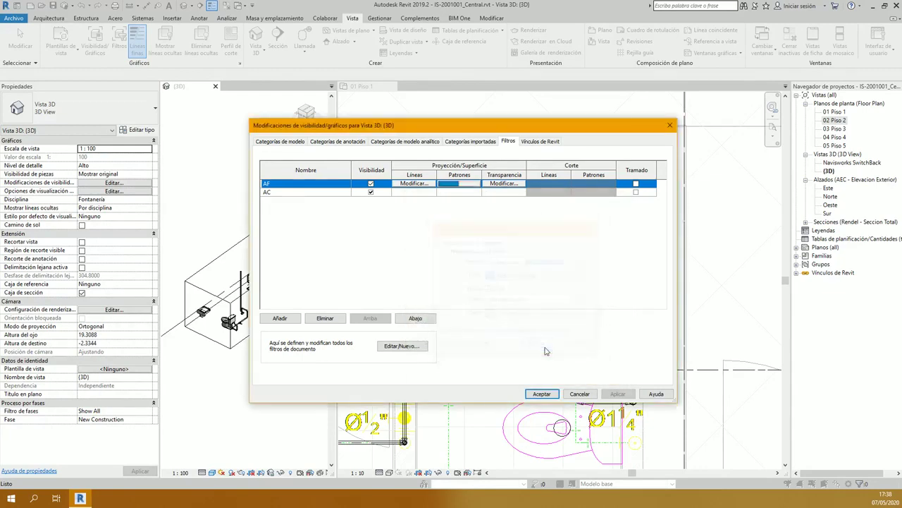
Step: Set the AF filter's surface transparency to 60% in the 3D view
click(497, 185)
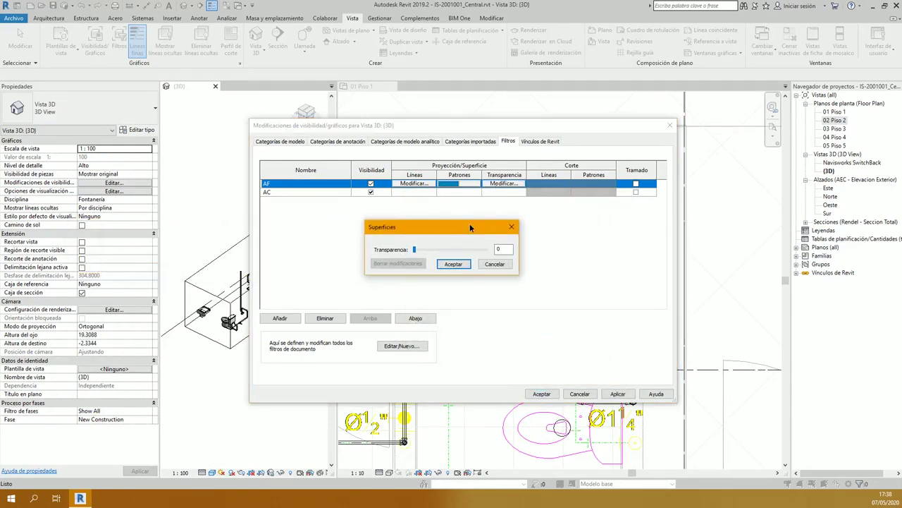
click(460, 251)
click(454, 263)
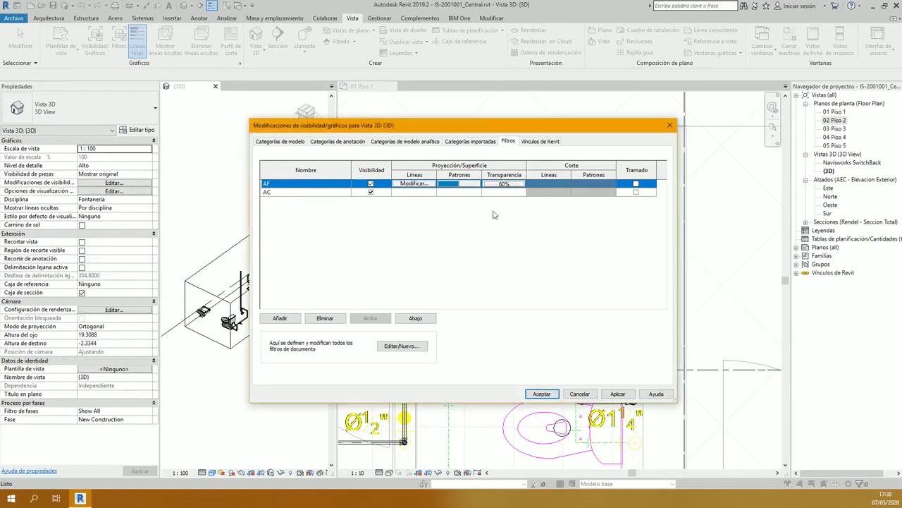
Step: Override the AC filter's surface pattern in the 3D view with a solid foreground fill (Relleno uniforme) in light red
click(497, 192)
click(459, 192)
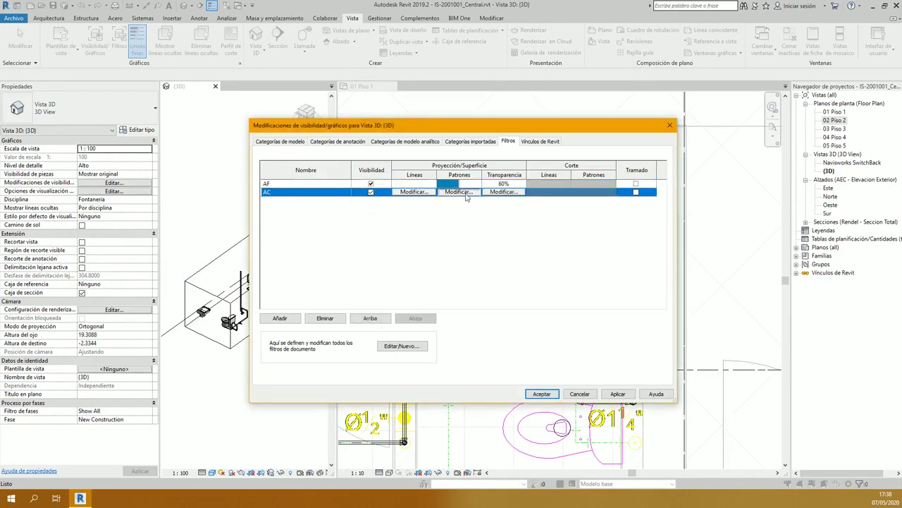
click(539, 262)
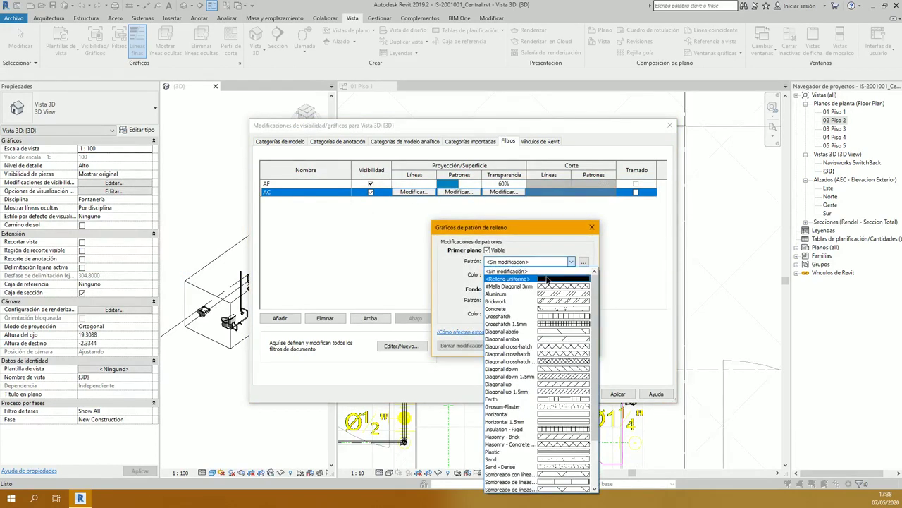
click(548, 275)
click(523, 277)
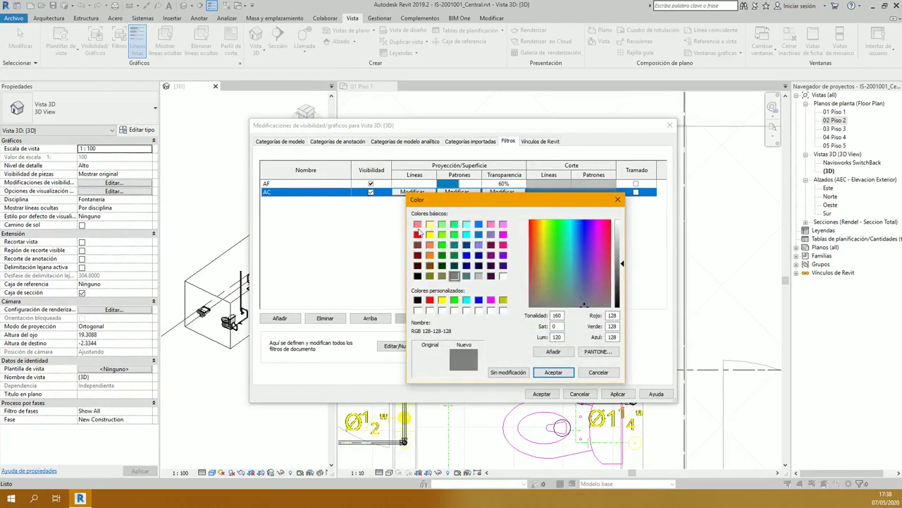
click(419, 225)
click(553, 371)
click(540, 354)
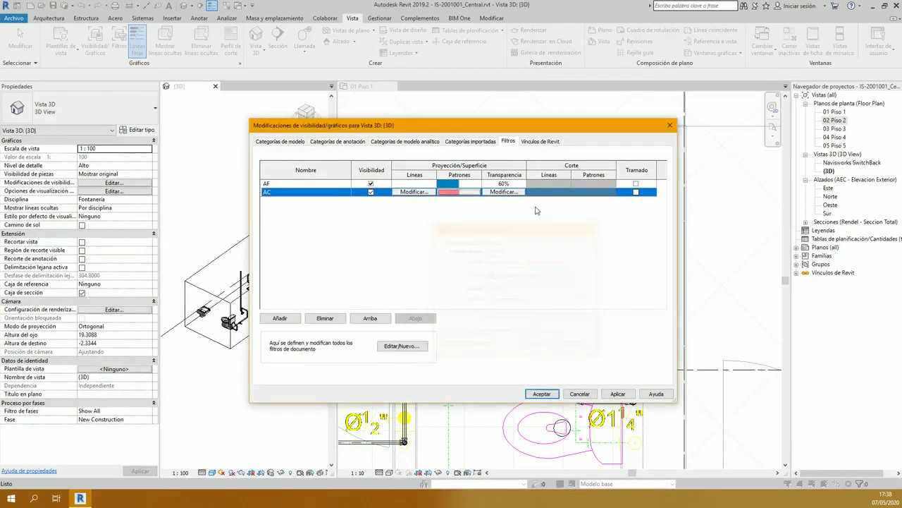
Step: Set the AC filter's surface transparency to 60% and accept the 3D view's graphic overrides
click(503, 192)
click(462, 249)
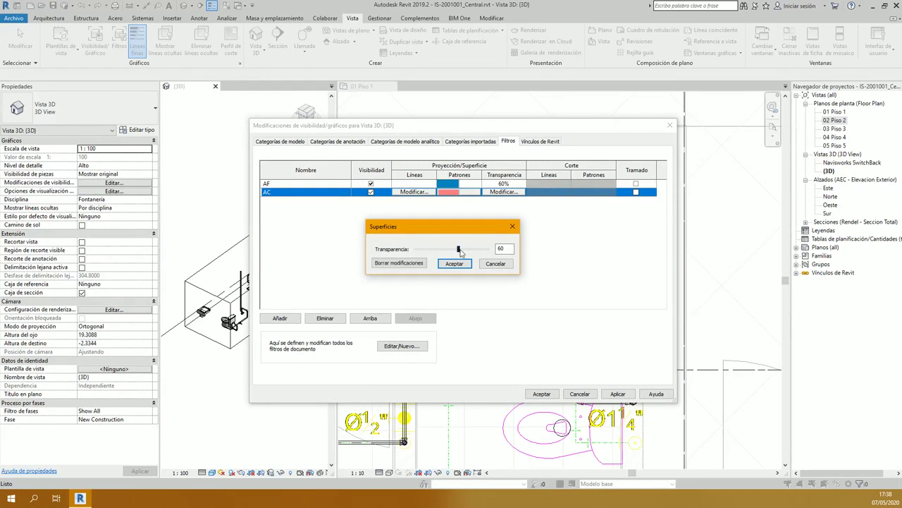
click(455, 263)
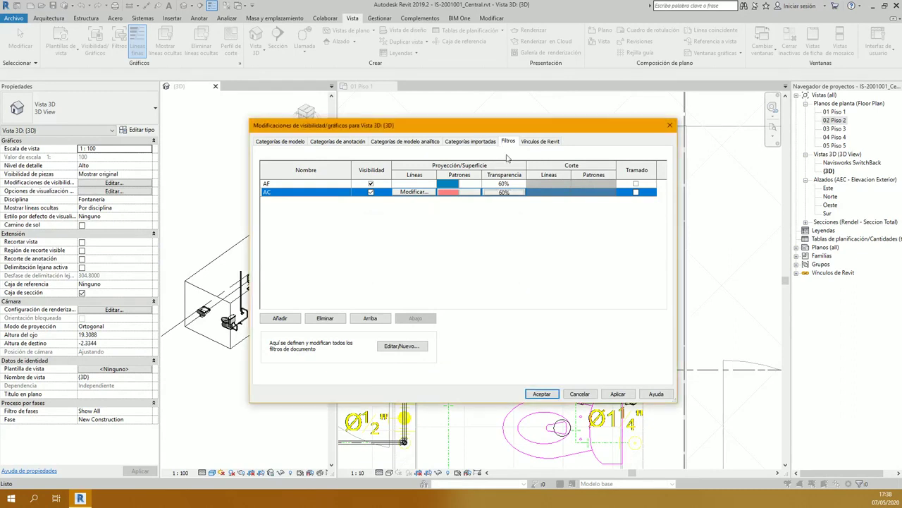
click(542, 394)
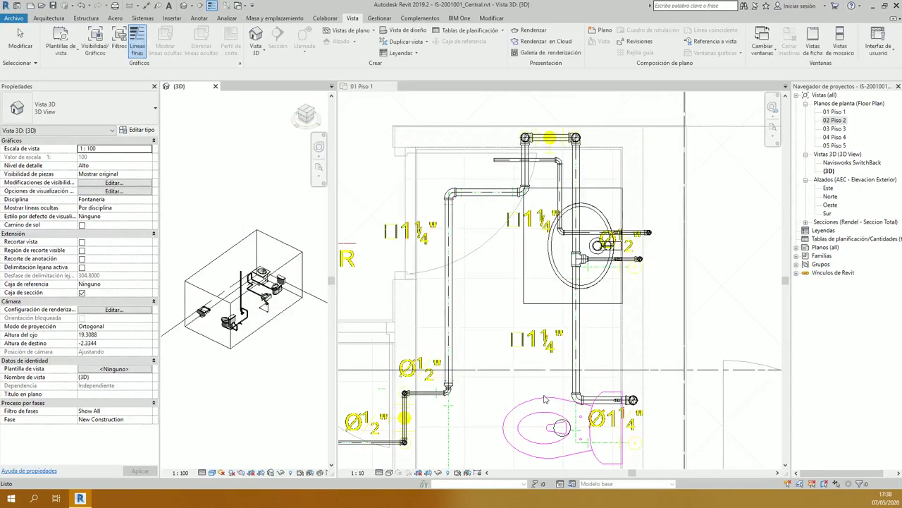
Step: Change the 01 Piso 1 floor plan's display to a shaded visual style
click(471, 123)
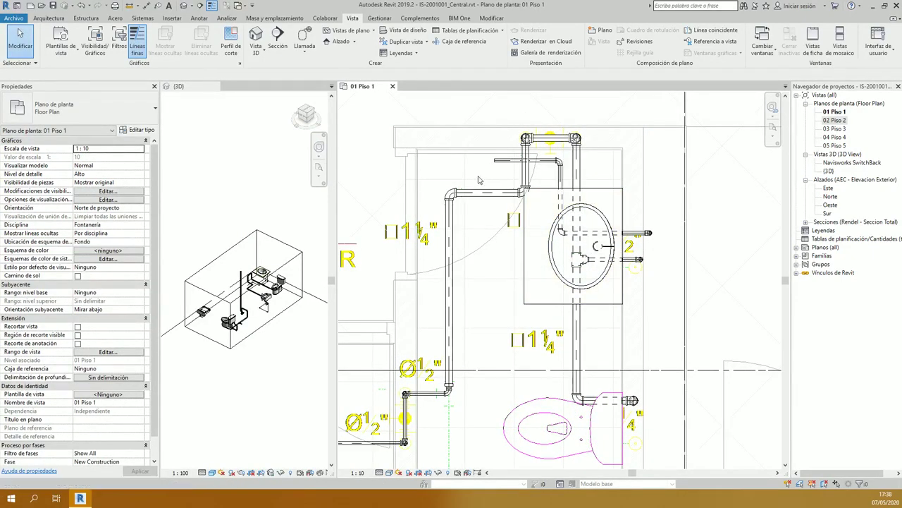
scroll(480, 184, up, 3)
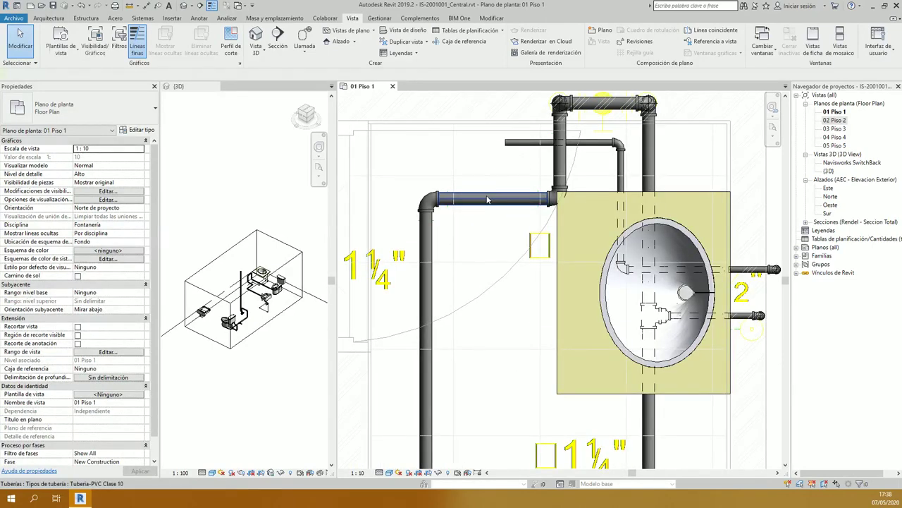
click(486, 200)
click(484, 159)
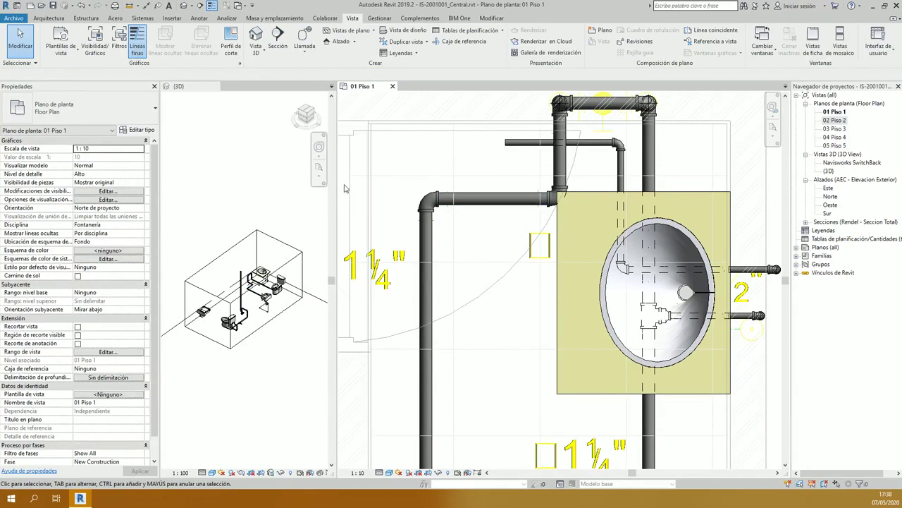
Step: Check which filters are applied in the 01 Piso 1 floor plan and in the 3D view
key(v)
key(g)
click(508, 142)
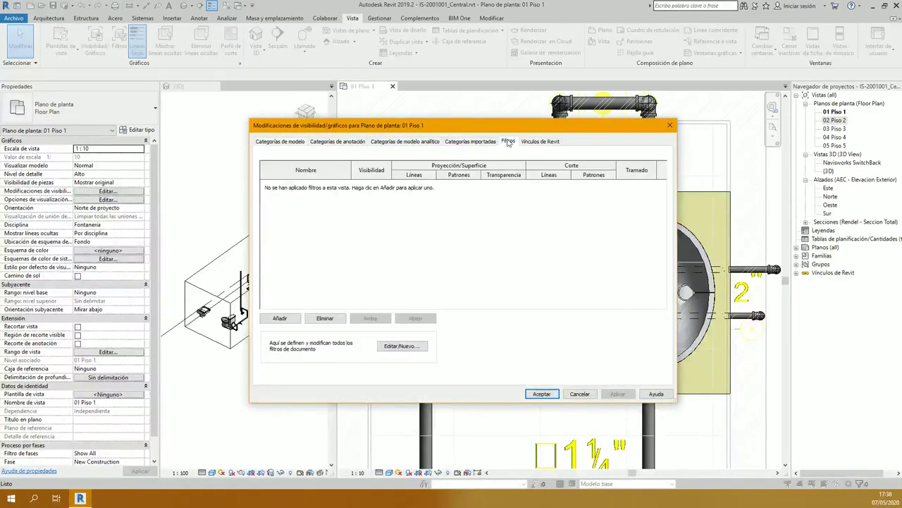
key(Escape)
key(ctrl+Tab)
key(v)
key(g)
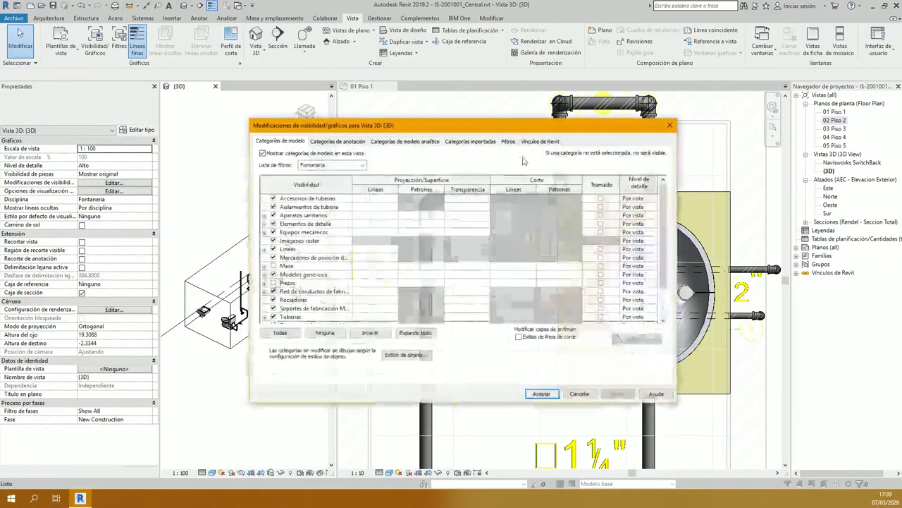
click(508, 141)
key(Escape)
Step: Display the 3D view shaded, widen its pane, and examine the filter colours on the cold- and hot-water pipes
scroll(250, 274, up, 3)
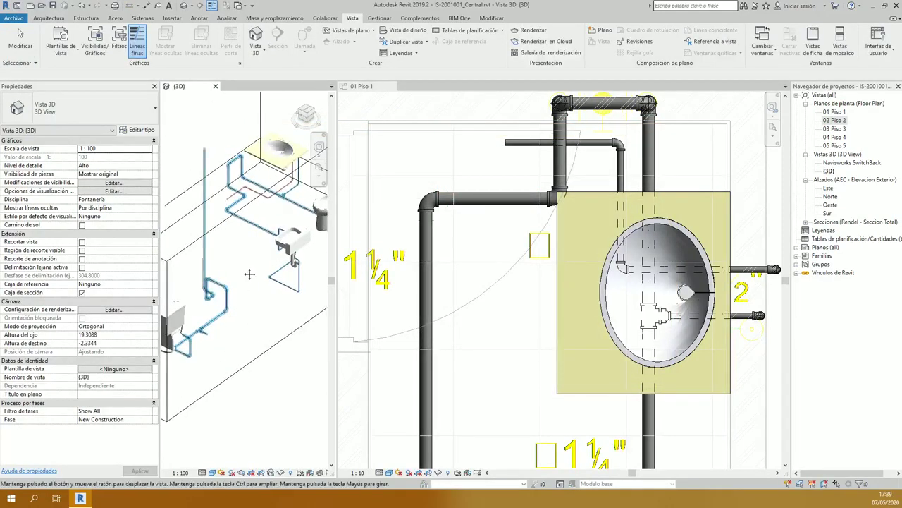
middle_drag(249, 273, 253, 337)
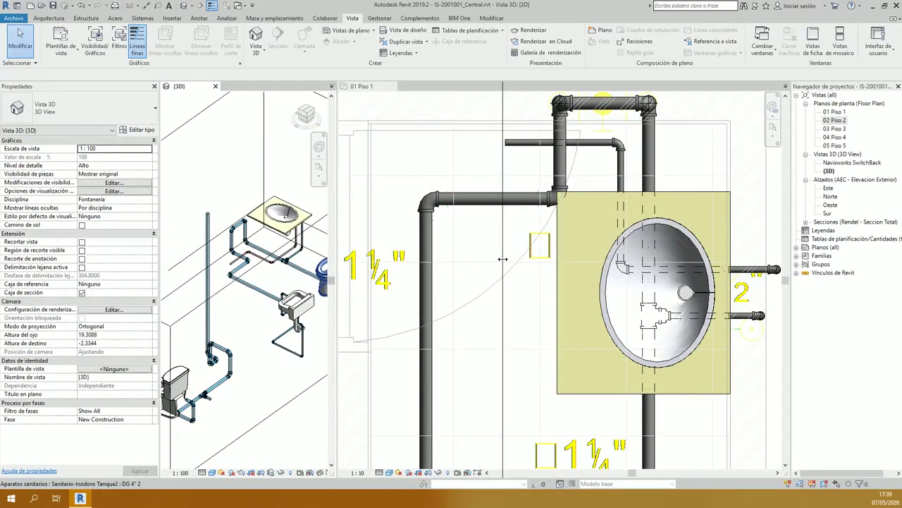
drag(502, 258, 503, 258)
scroll(357, 224, up, 2)
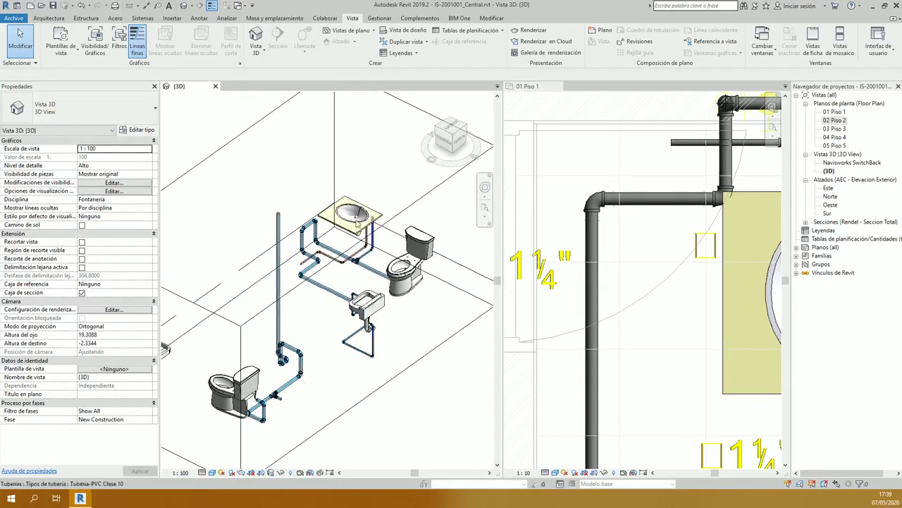
scroll(358, 250, up, 5)
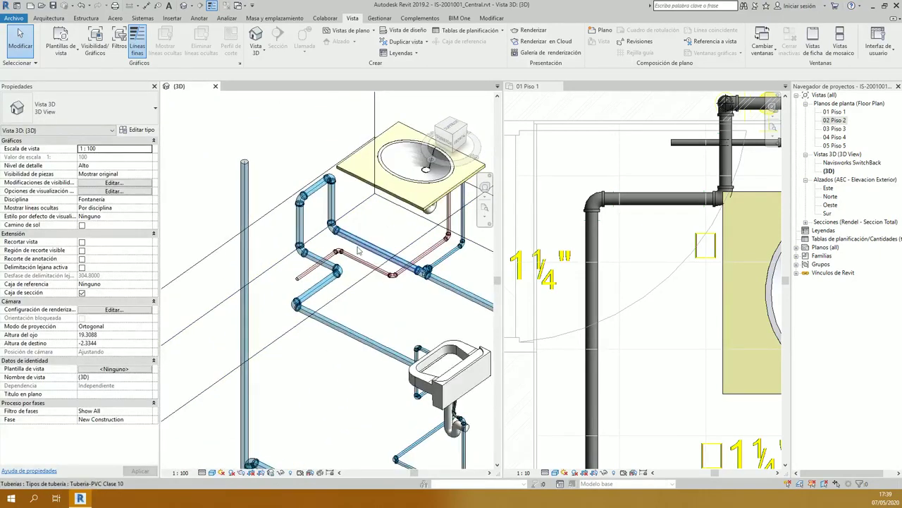
middle_drag(314, 464, 256, 373)
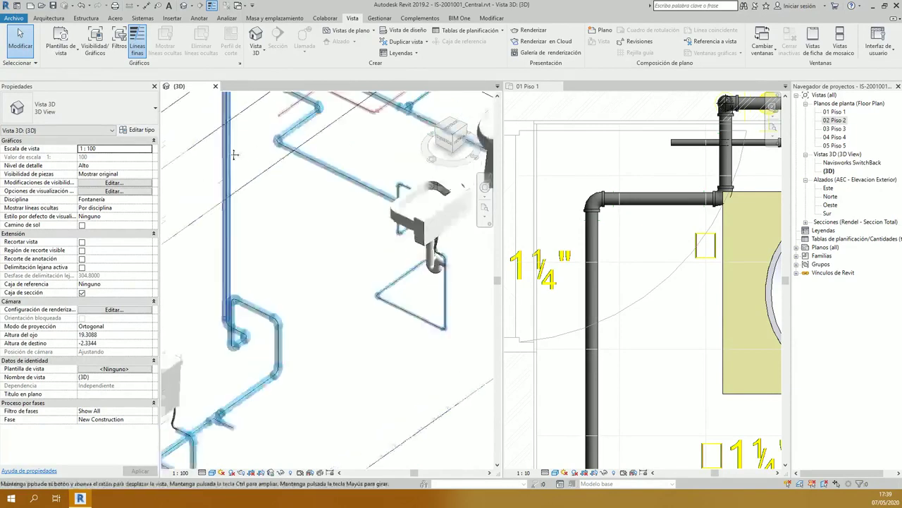
shift+middle_drag(234, 153, 231, 111)
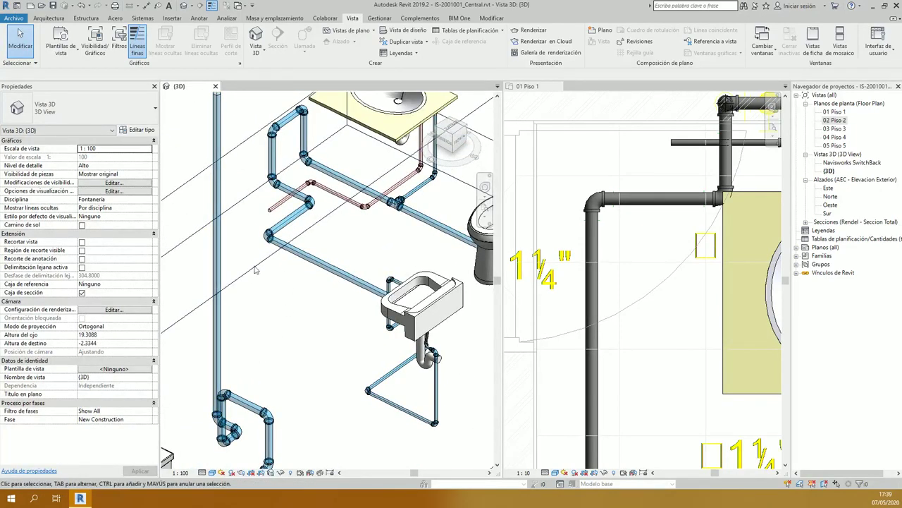
scroll(396, 238, up, 3)
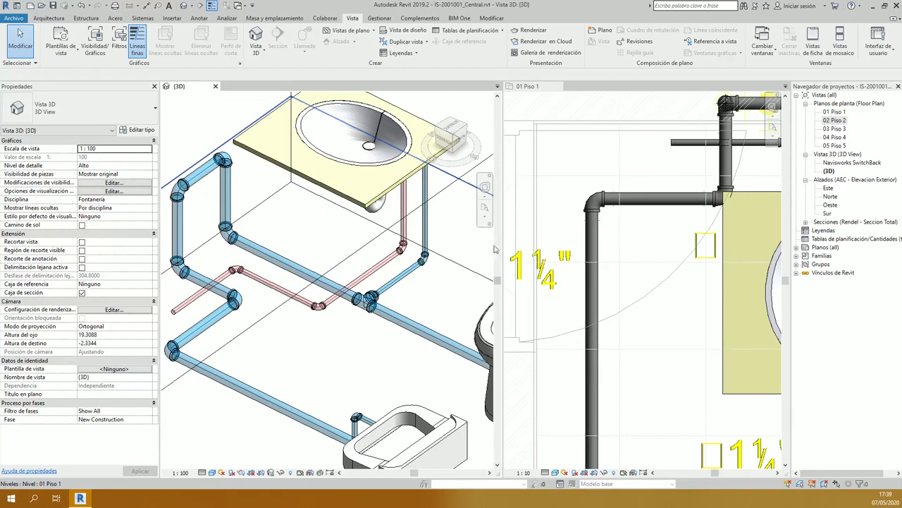
Step: Inspect the filter list in the 01 Piso 1 floor plan's visibility/graphics overrides and leave it without making changes
click(599, 171)
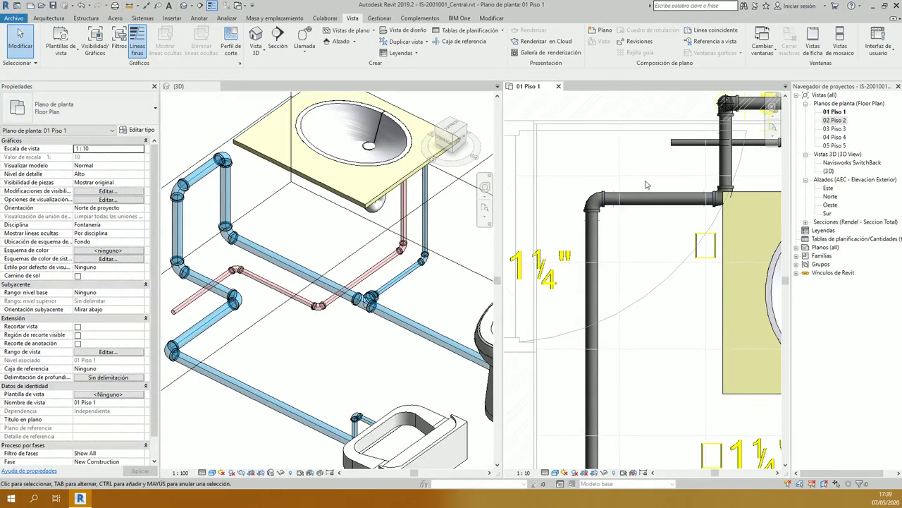
click(96, 47)
click(509, 142)
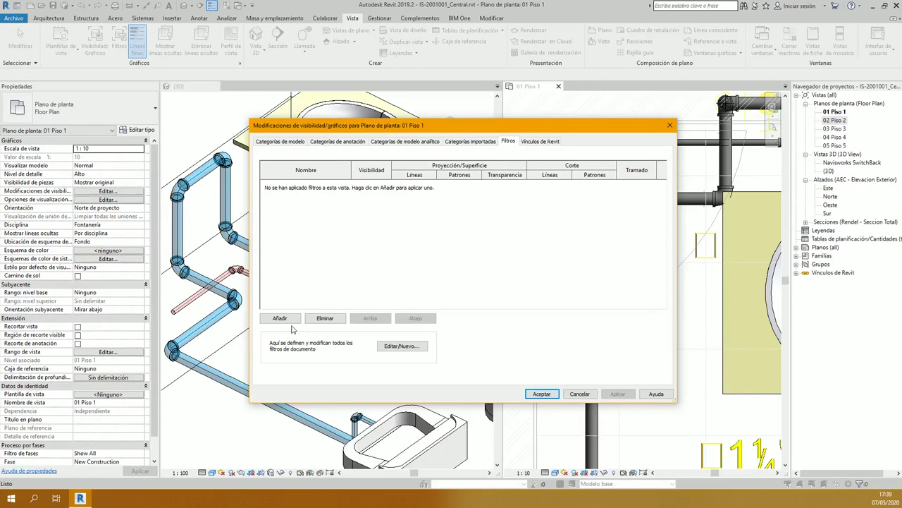
click(670, 125)
Step: Return to the 3D view and close the 01 Piso 1 floor plan so the 3D view fills the drawing area
click(313, 227)
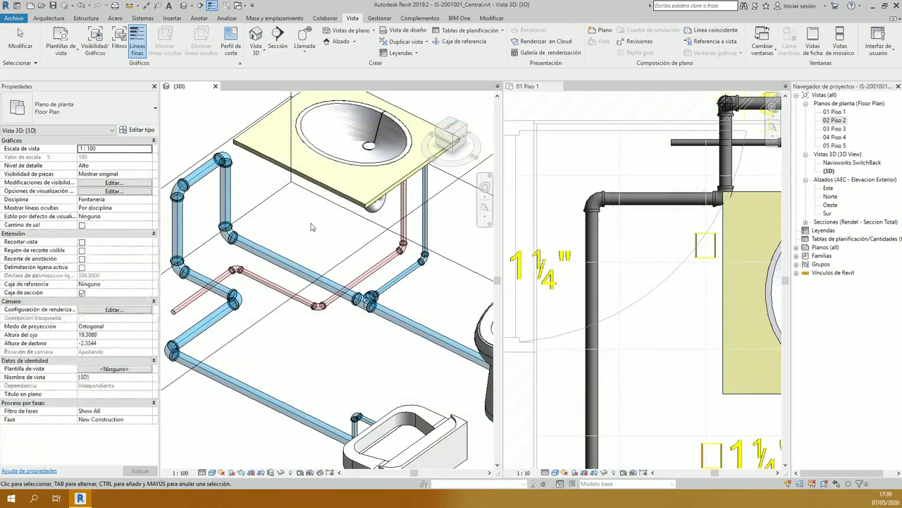
scroll(312, 227, down, 2)
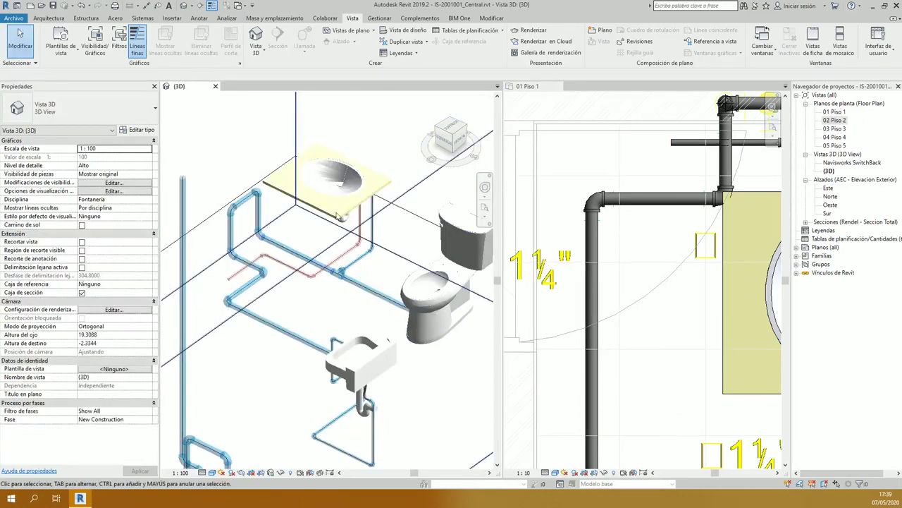
scroll(306, 227, down, 3)
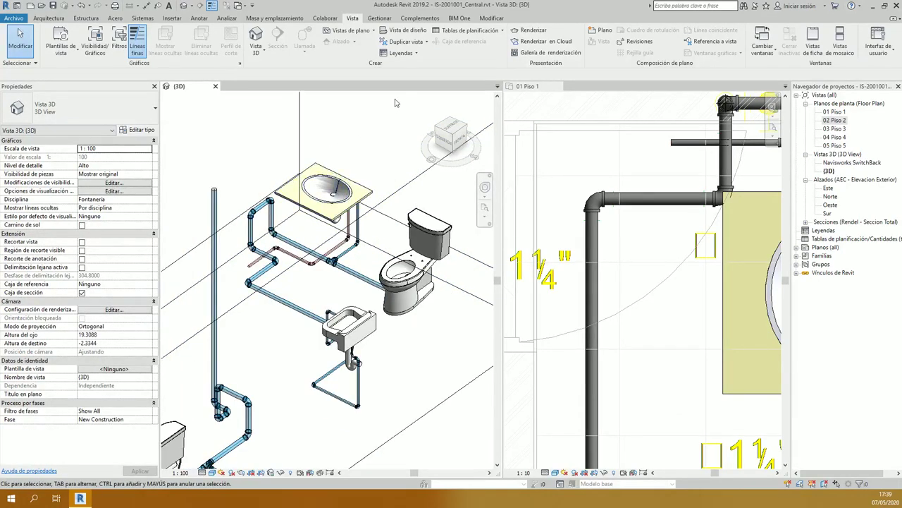
click(558, 86)
scroll(403, 146, up, 1)
middle_drag(404, 146, 458, 162)
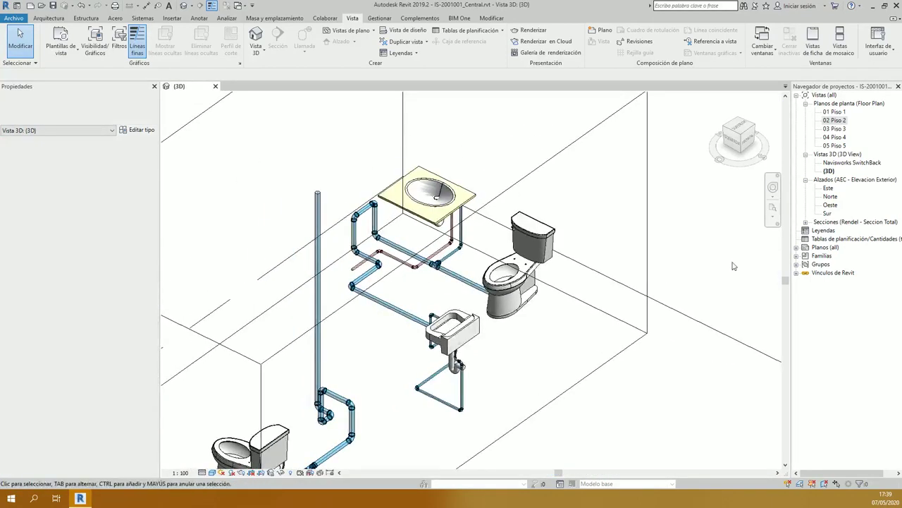
middle_drag(477, 191, 511, 195)
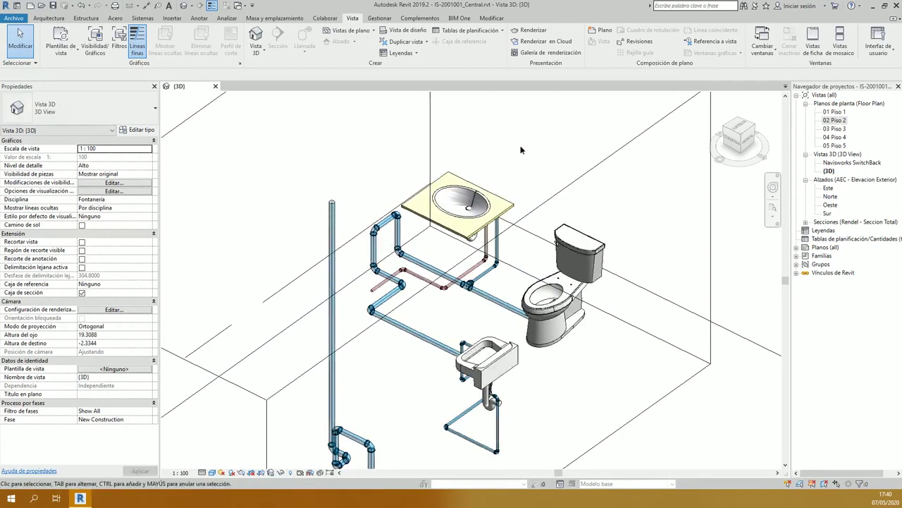
Step: Create a view template named Colores from the current 3D view and accept its properties
click(49, 43)
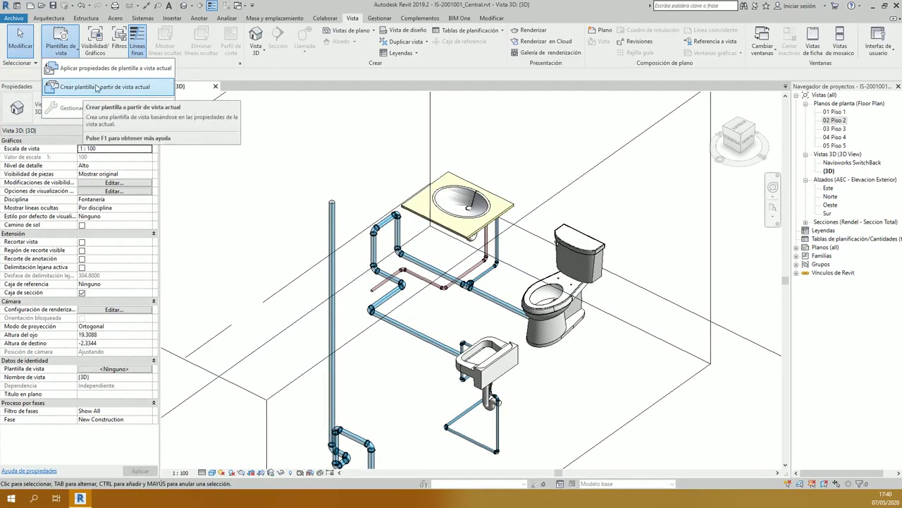
click(96, 86)
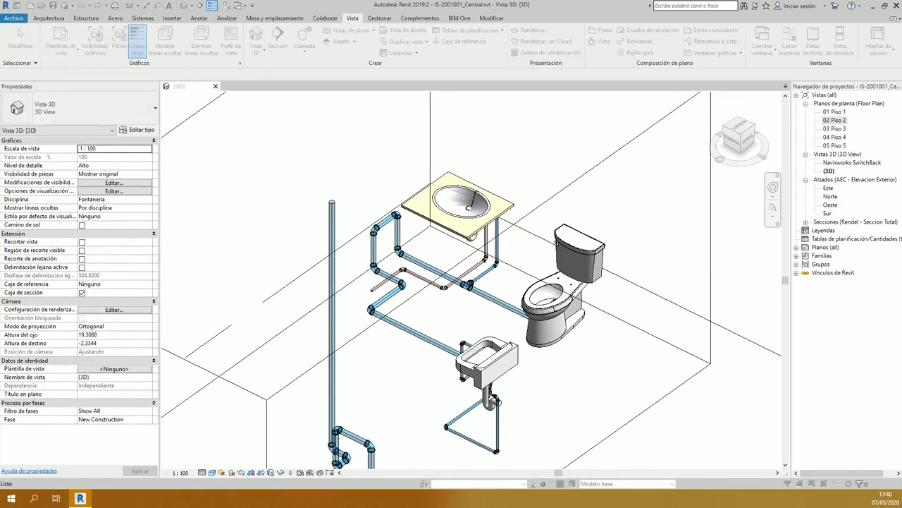
drag(549, 102, 623, 199)
text(Colores)
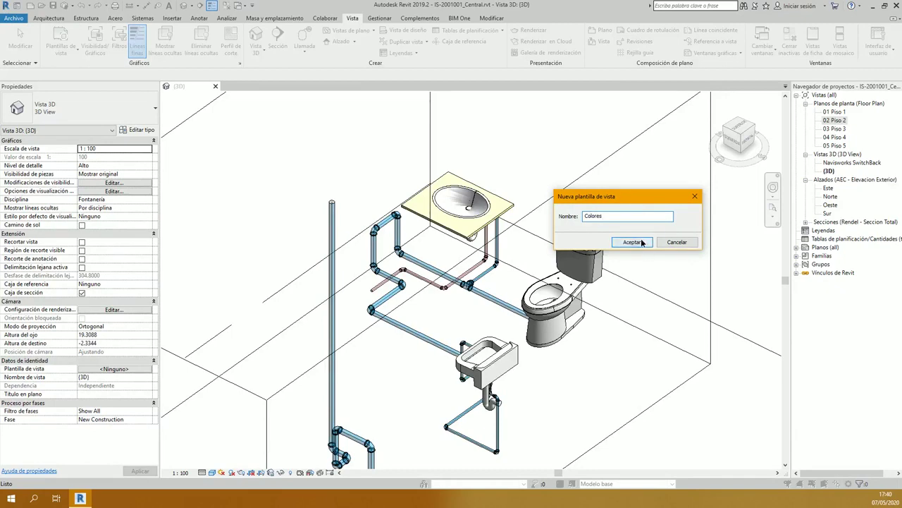
click(642, 242)
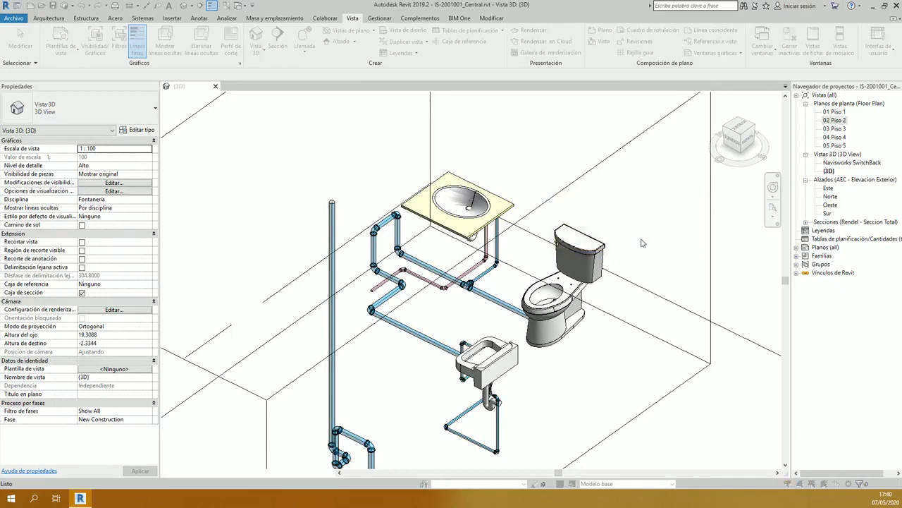
drag(325, 67, 483, 71)
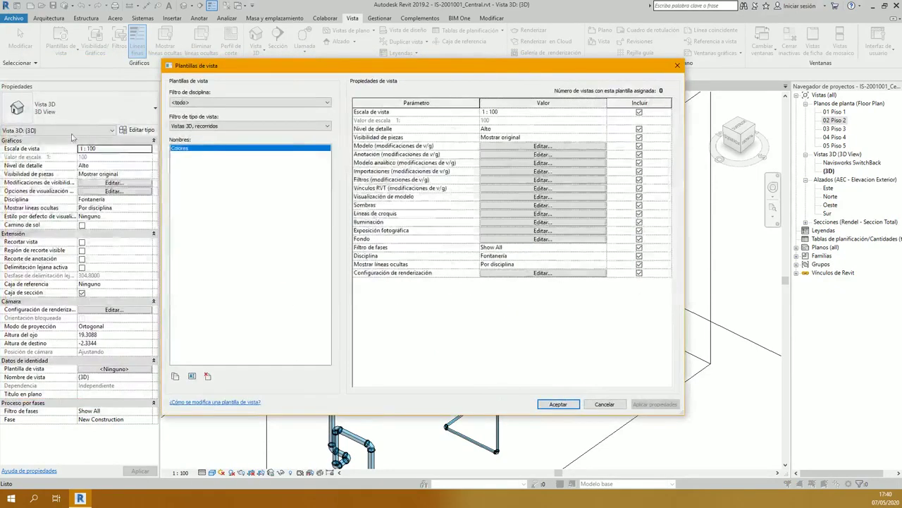
click(558, 404)
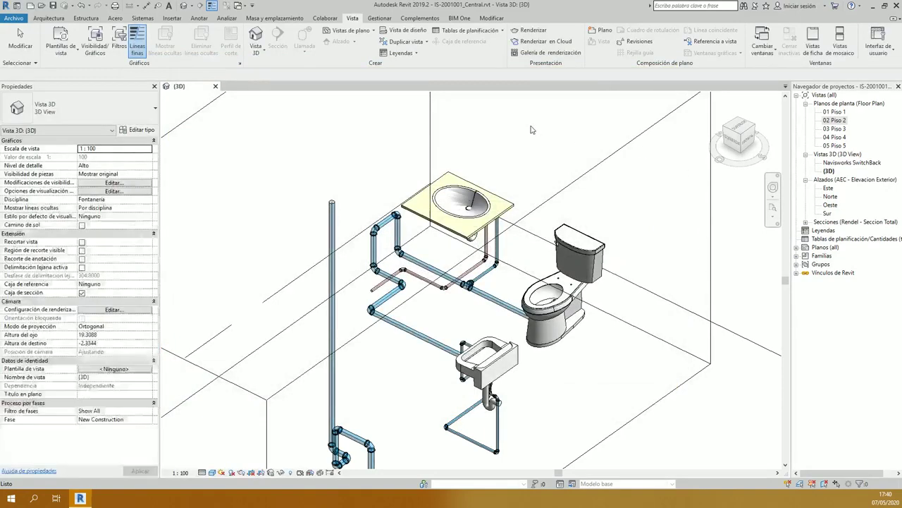
Step: Open the 01 Piso 1 floor plan and apply the Colores view template's properties to it
click(837, 112)
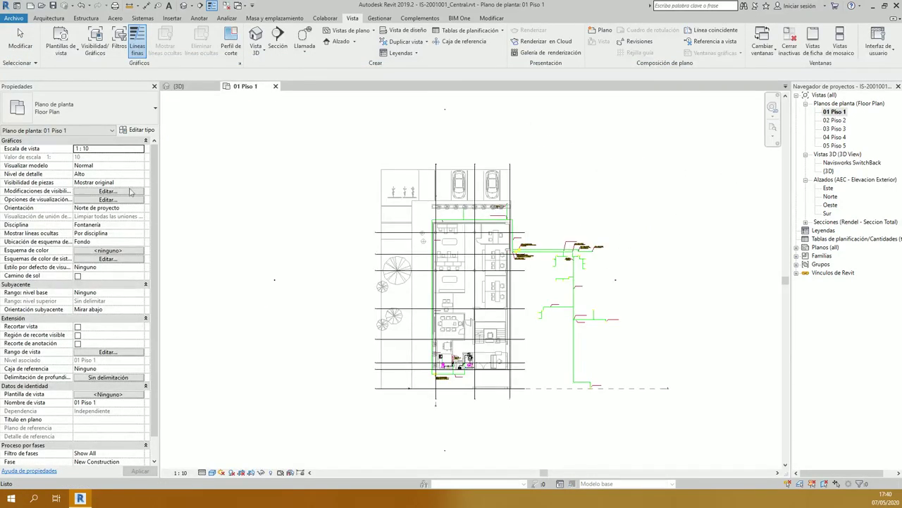
scroll(506, 370, up, 5)
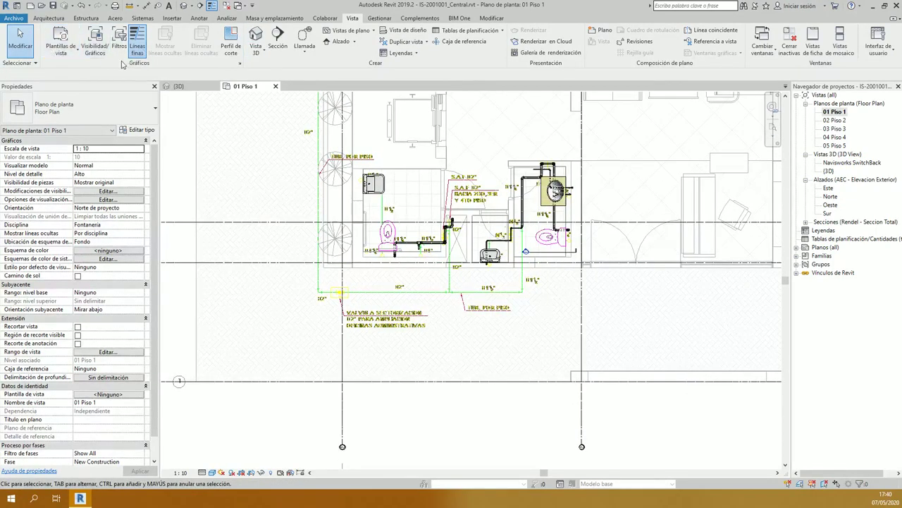
click(61, 48)
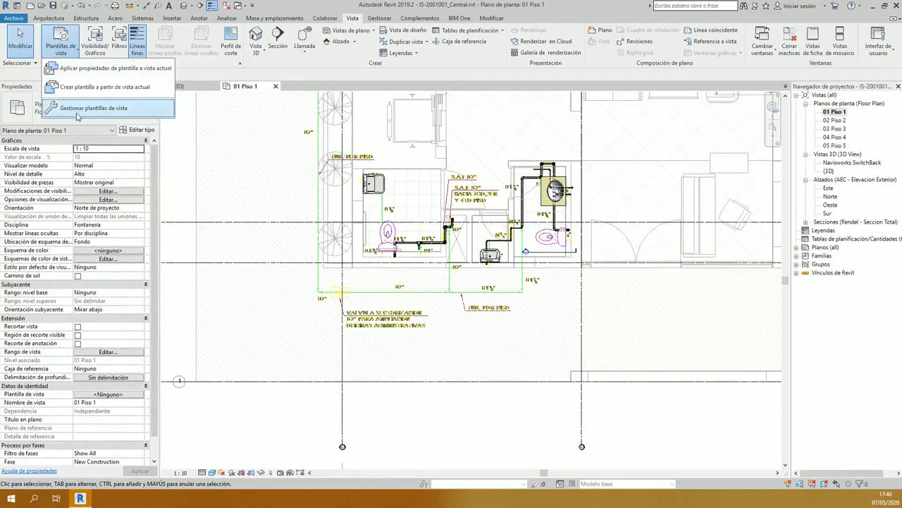
click(79, 71)
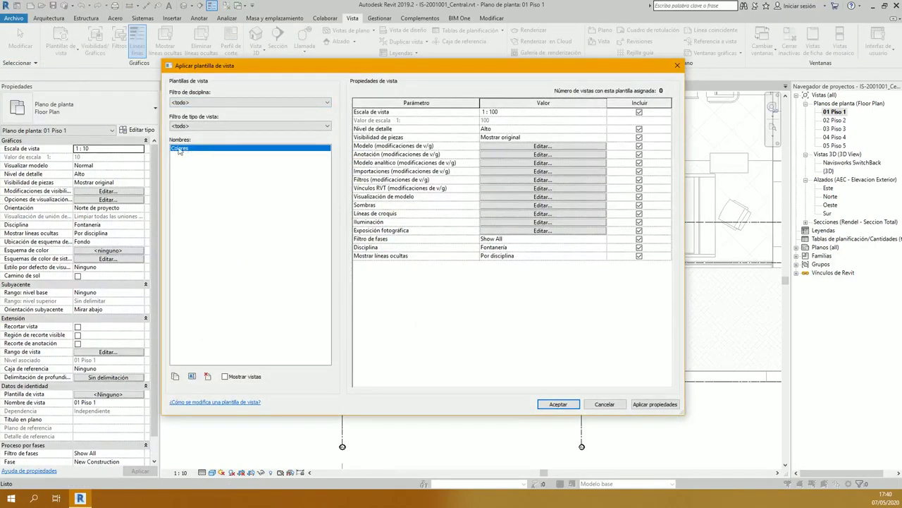
click(554, 405)
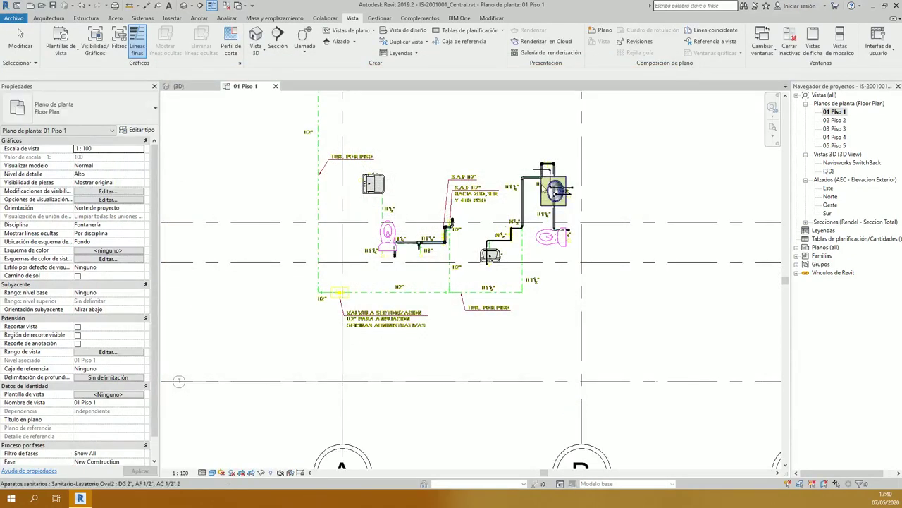
scroll(478, 230, up, 3)
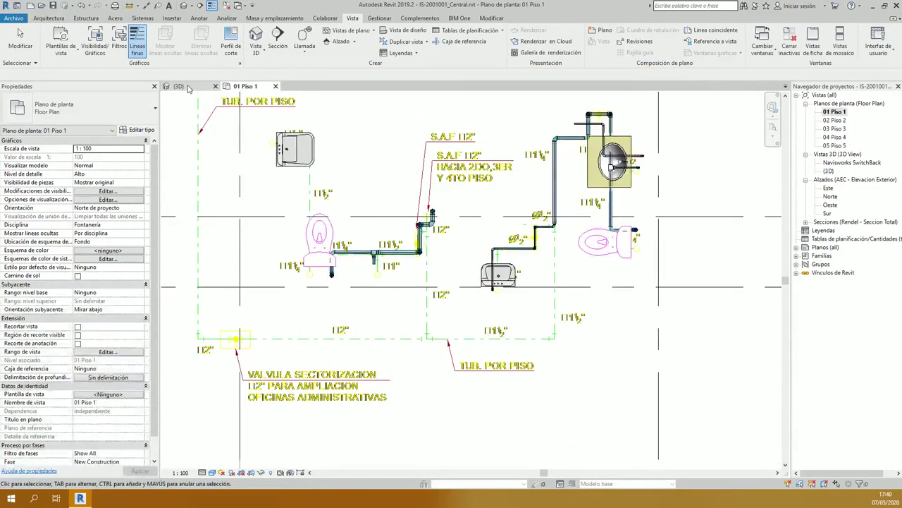
Step: Compare how the pipes are displayed in the 3D view and in the 01 Piso 1 floor plan
click(179, 86)
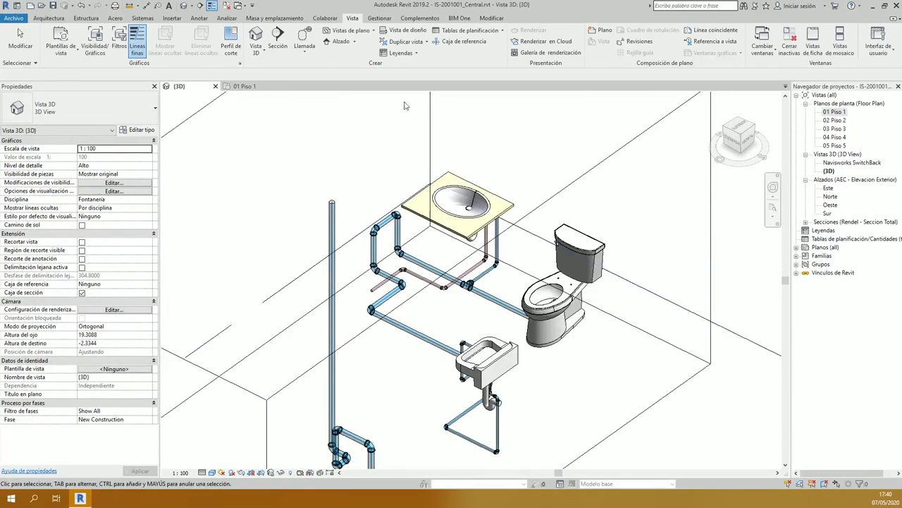
click(245, 86)
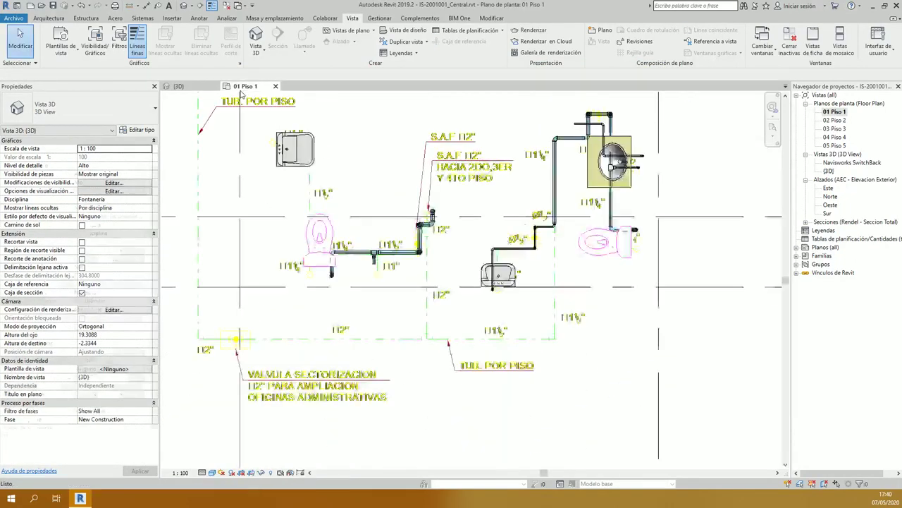
scroll(423, 282, down, 1)
scroll(395, 117, up, 1)
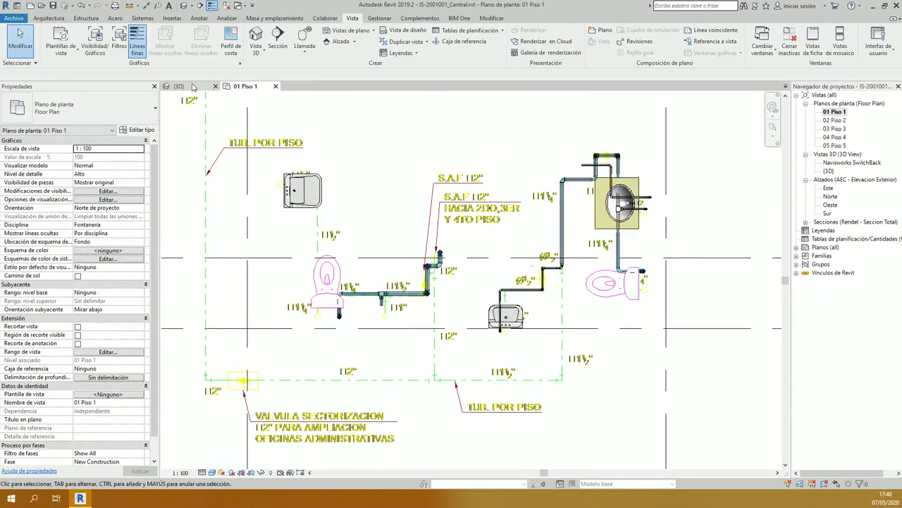
click(193, 86)
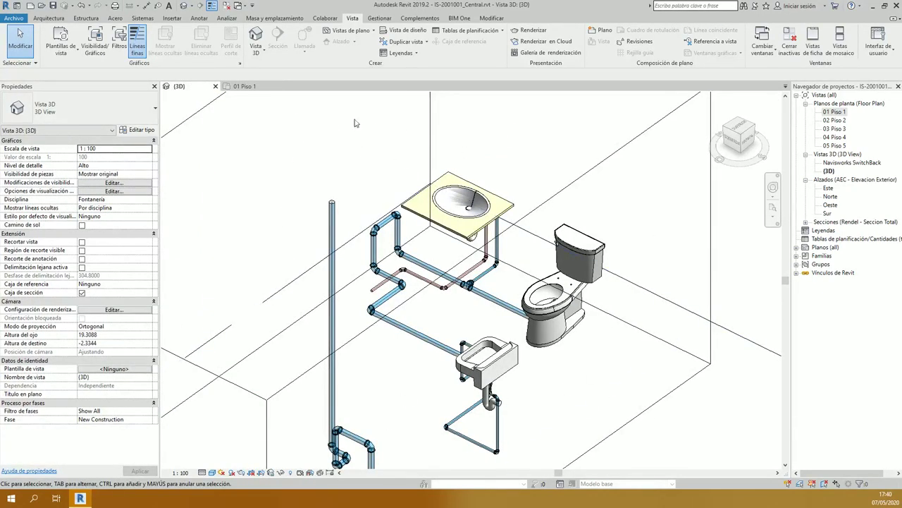
click(245, 86)
Step: Make the linked model AR-2001001_Central.rvt visible in the 01 Piso 1 floor plan's visibility/graphics overrides
scroll(392, 177, down, 4)
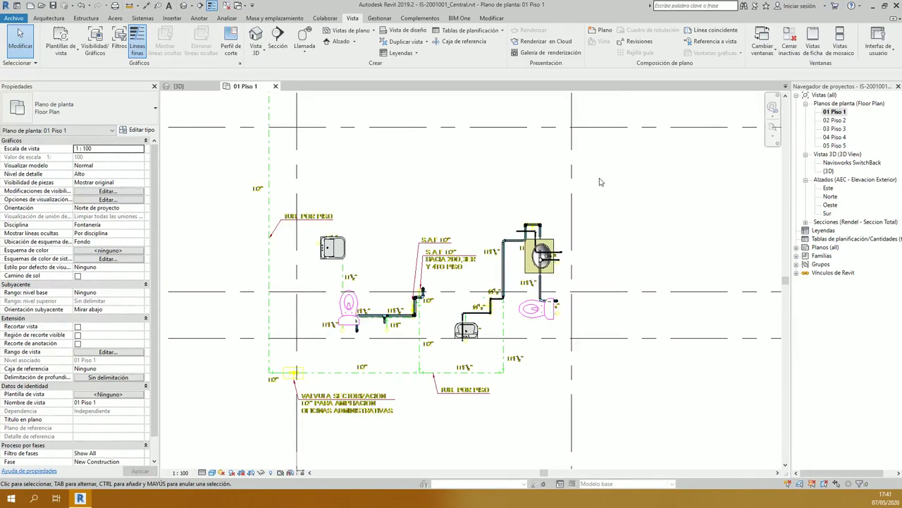
key(v)
key(g)
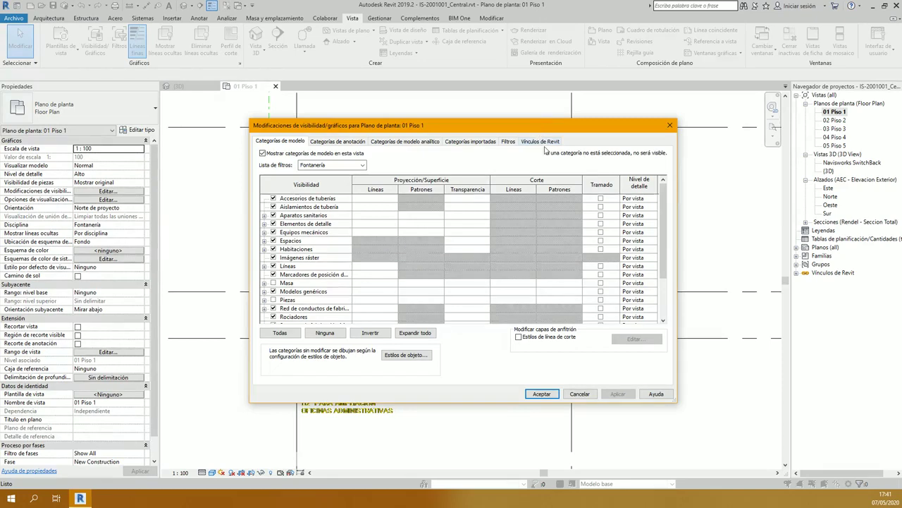
click(539, 142)
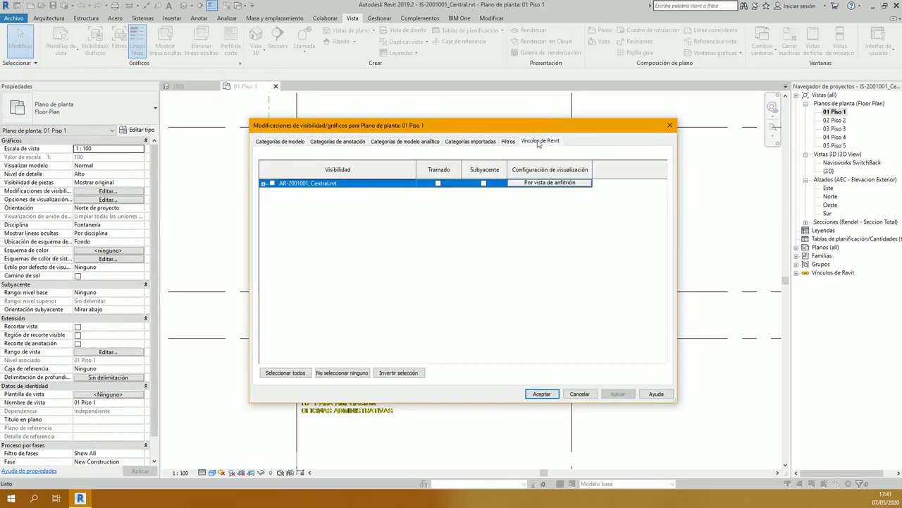
click(272, 183)
click(541, 394)
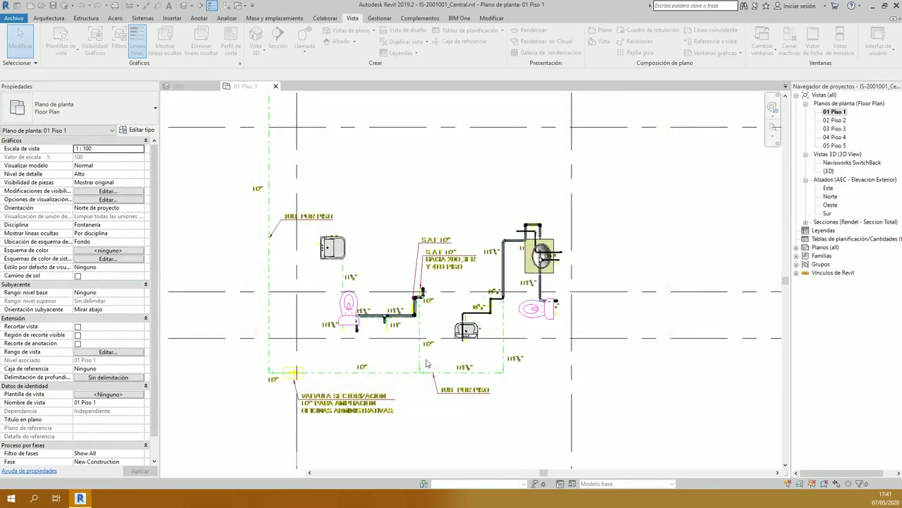
Step: Display the 01 Piso 1 floor plan in wireframe style and inspect the coloured cold- and hot-water pipes around the washbasin
scroll(581, 339, up, 5)
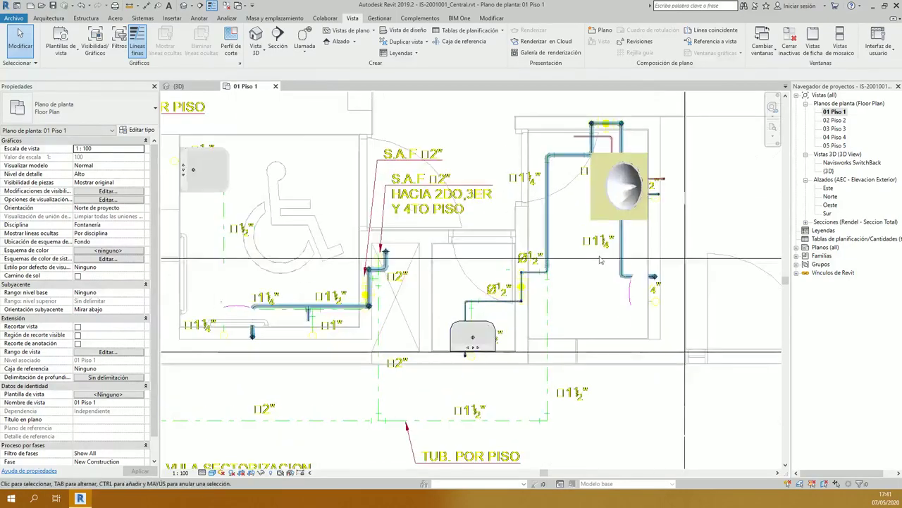
middle_drag(624, 254, 539, 323)
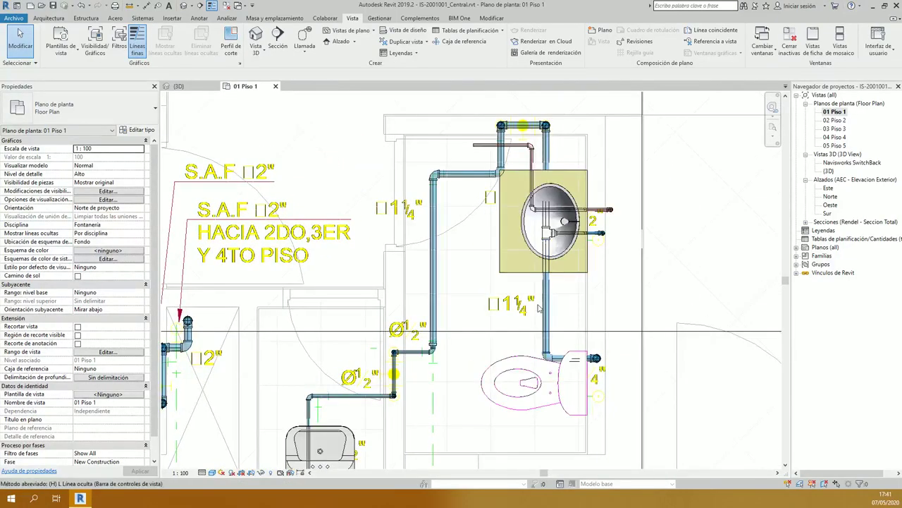
click(211, 472)
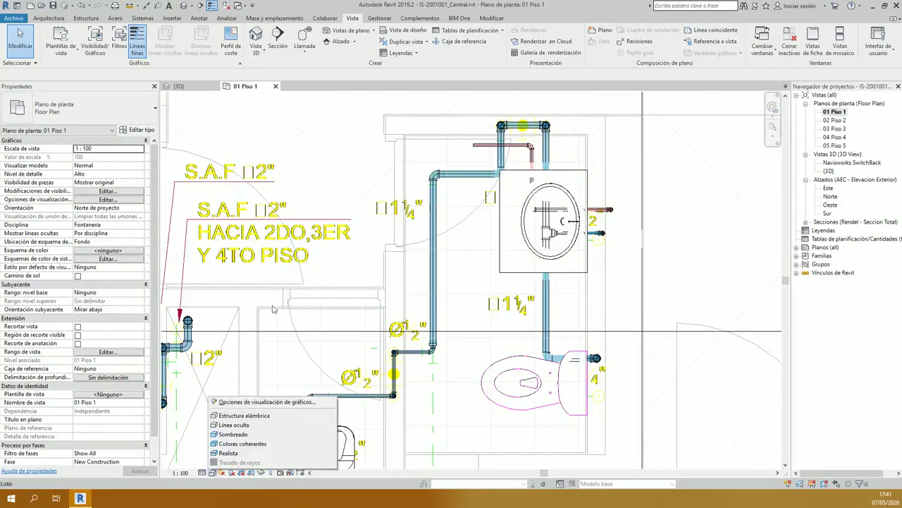
click(247, 416)
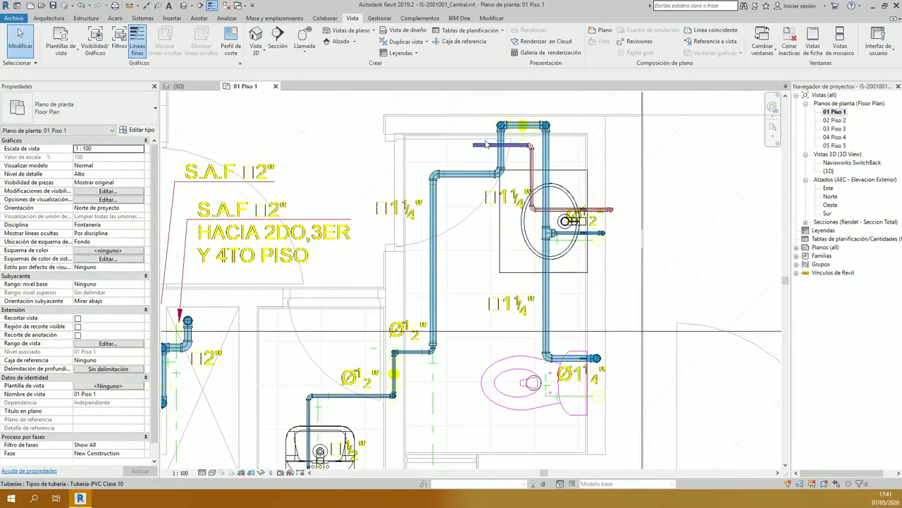
scroll(471, 134, up, 2)
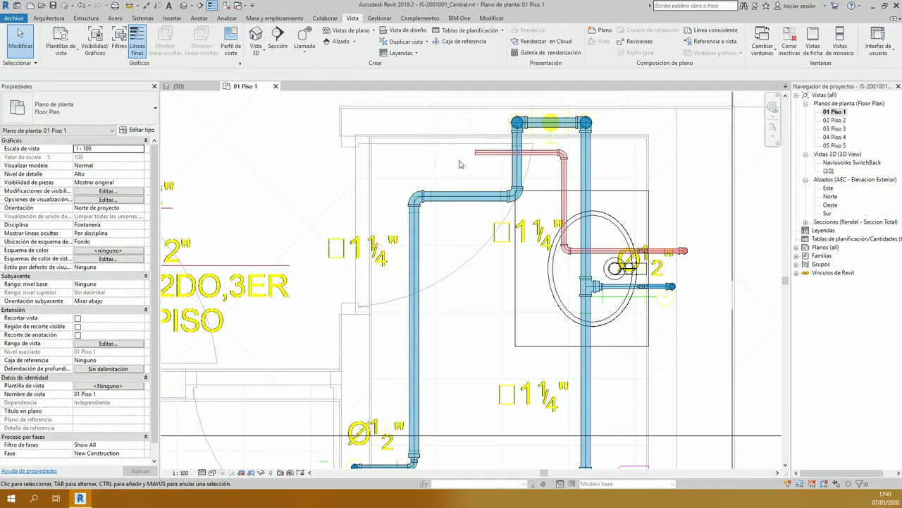
scroll(540, 251, down, 4)
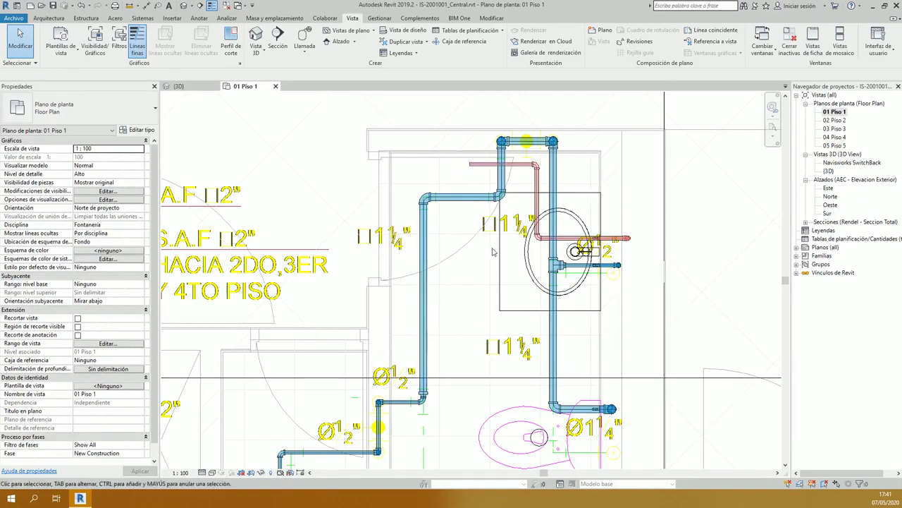
middle_drag(483, 243, 475, 222)
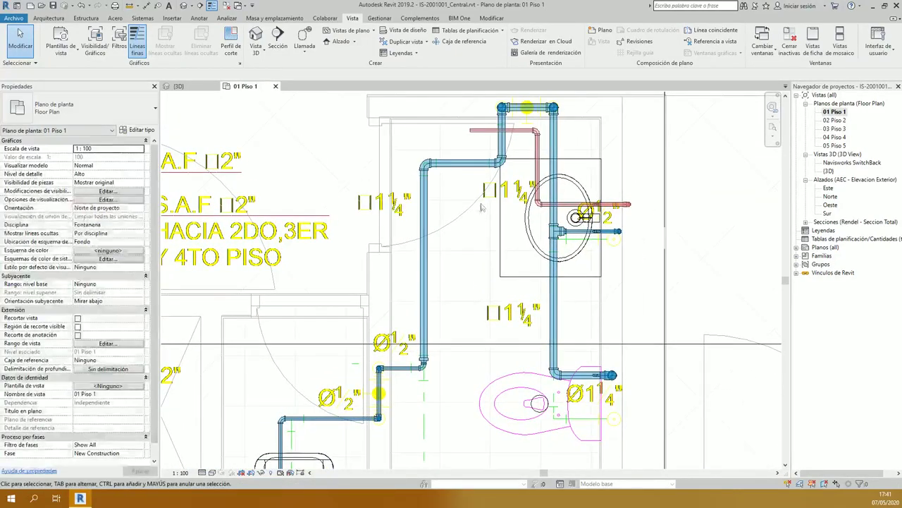
scroll(469, 215, up, 3)
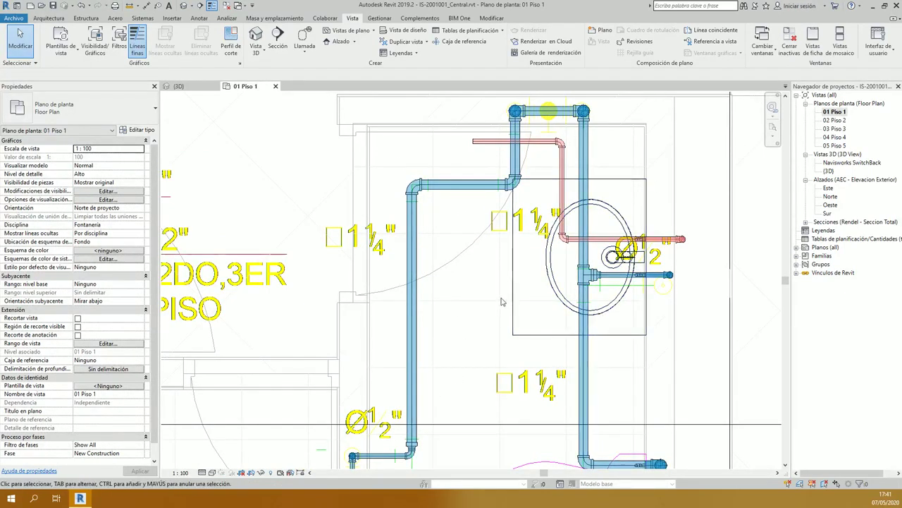
Step: Turn off the visibility of the AF filter in the 01 Piso 1 floor plan's visibility/graphics overrides
middle_drag(484, 270, 457, 259)
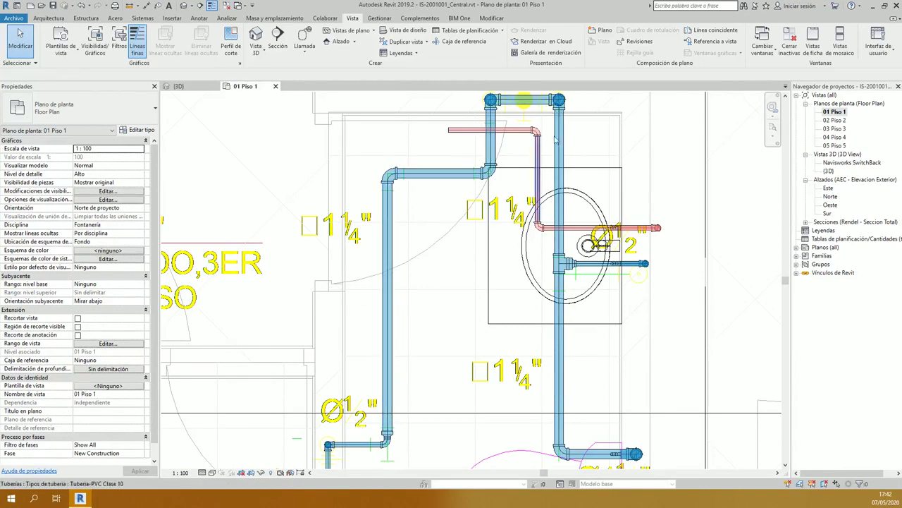
middle_drag(453, 261, 461, 271)
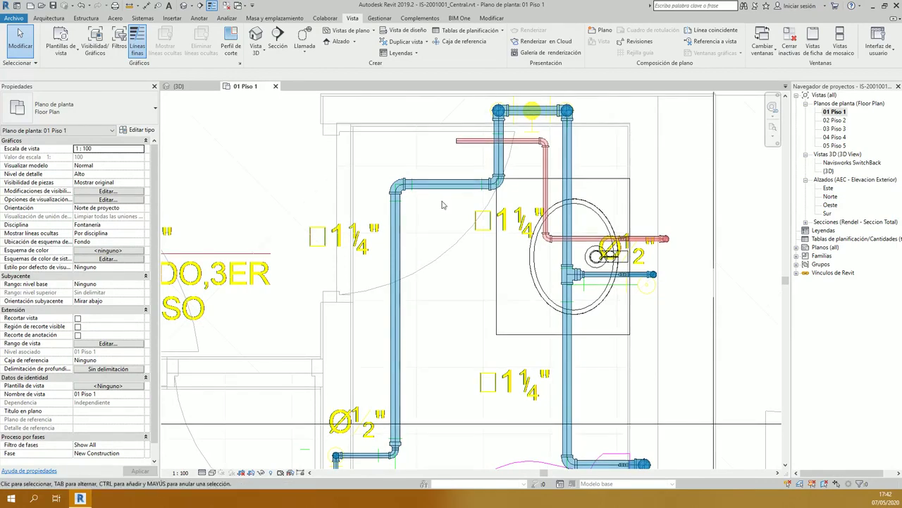
key(v)
key(g)
click(509, 143)
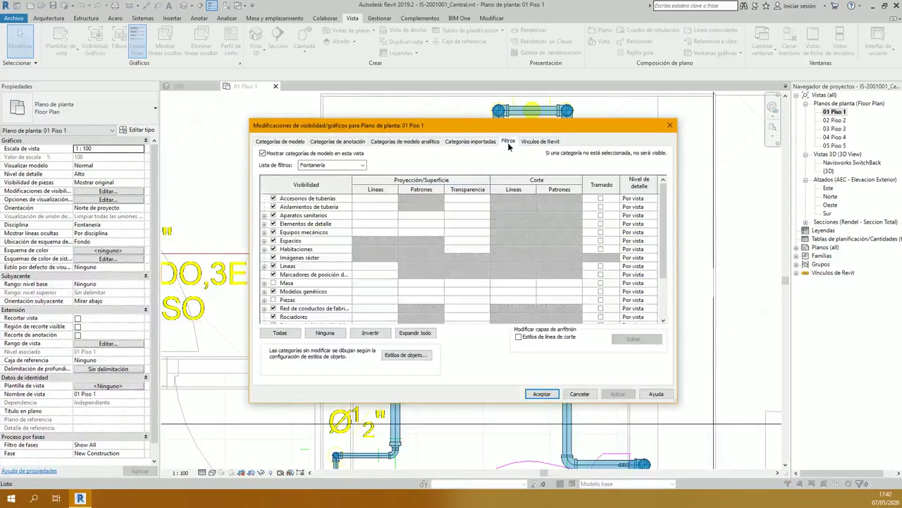
drag(511, 130, 460, 144)
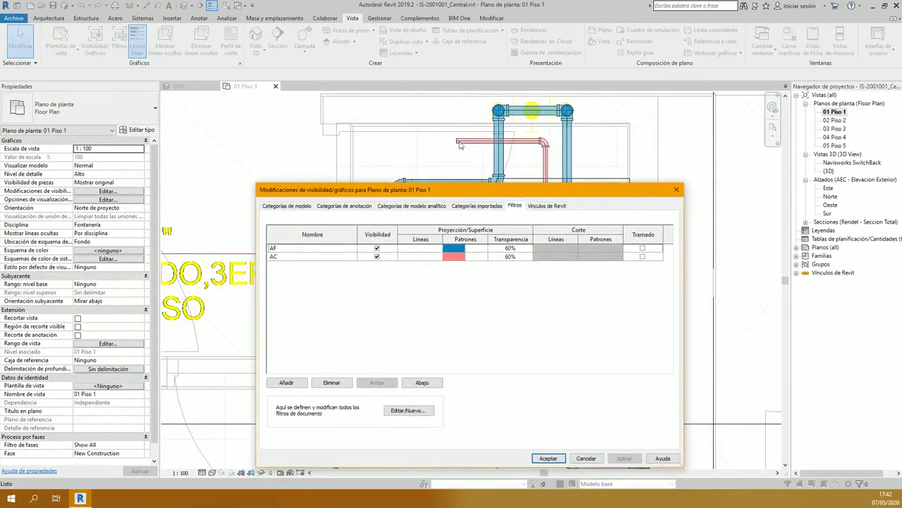
drag(523, 191, 568, 159)
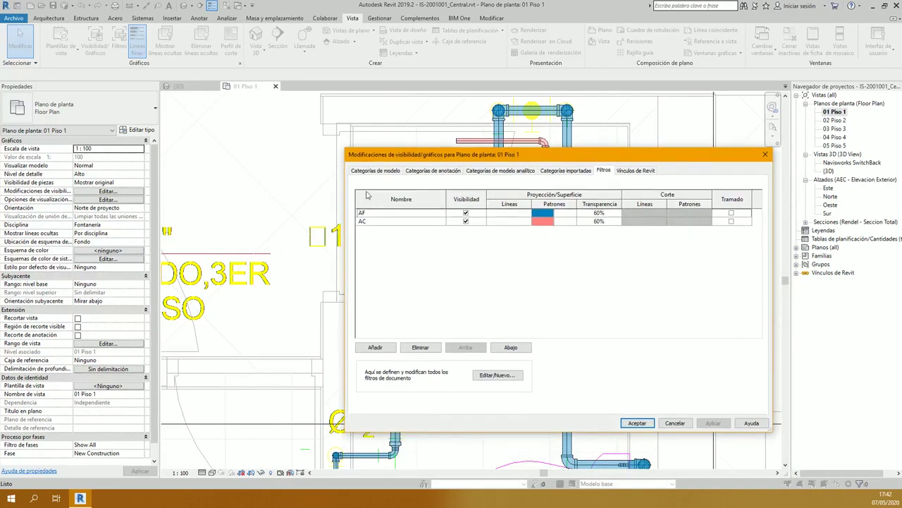
click(465, 213)
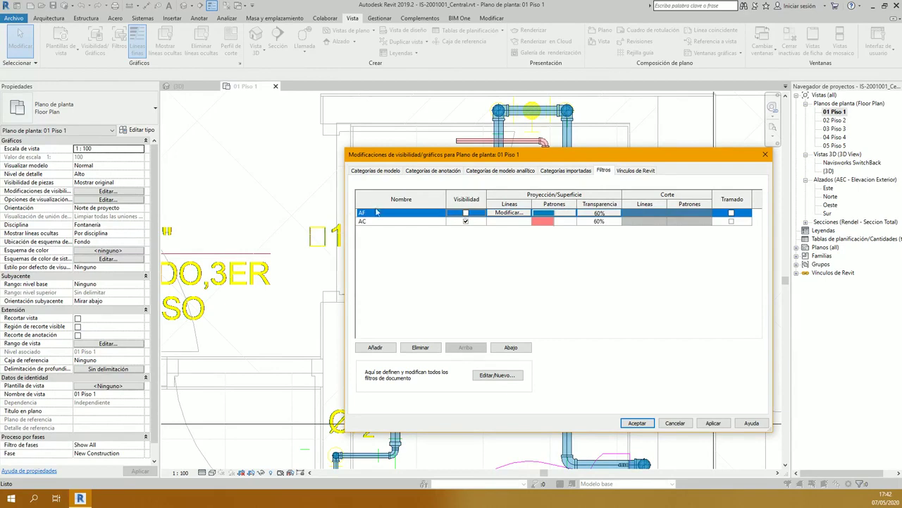
click(643, 423)
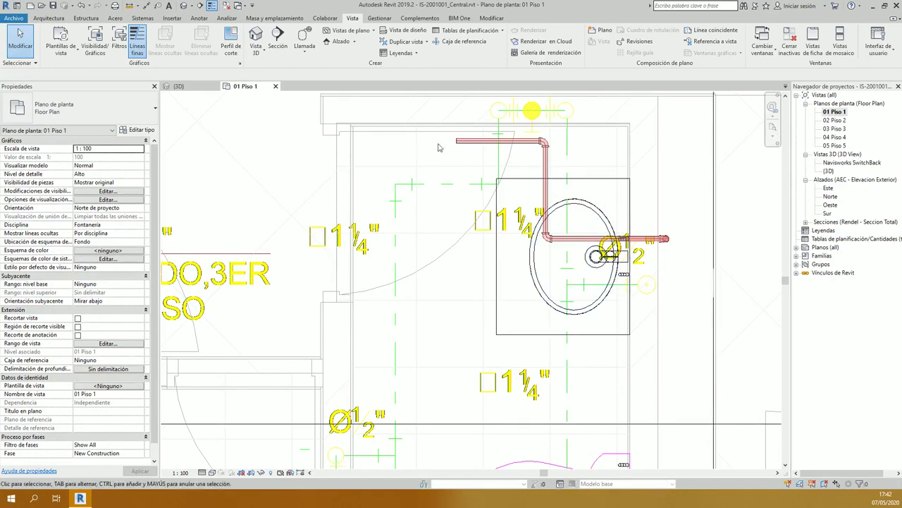
Step: Extend the 1/2" hot-water pipe from its open end above the washbasin, running it straight down and then left past the wall
scroll(520, 226, down, 2)
middle_drag(519, 225, 520, 296)
scroll(503, 160, up, 2)
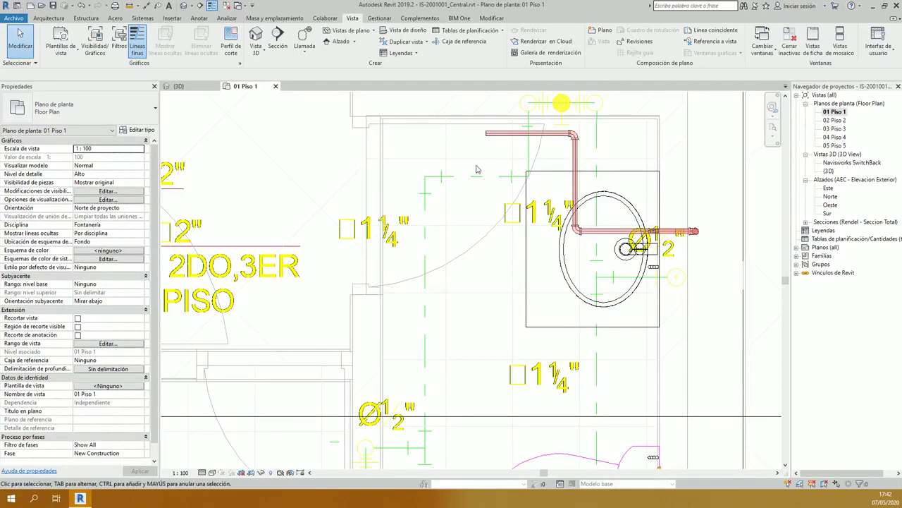
click(486, 134)
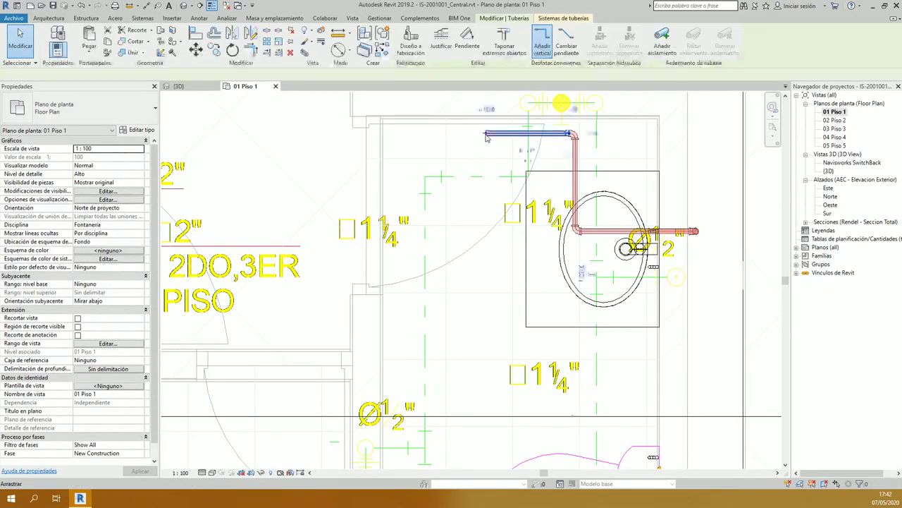
right_click(487, 134)
click(526, 179)
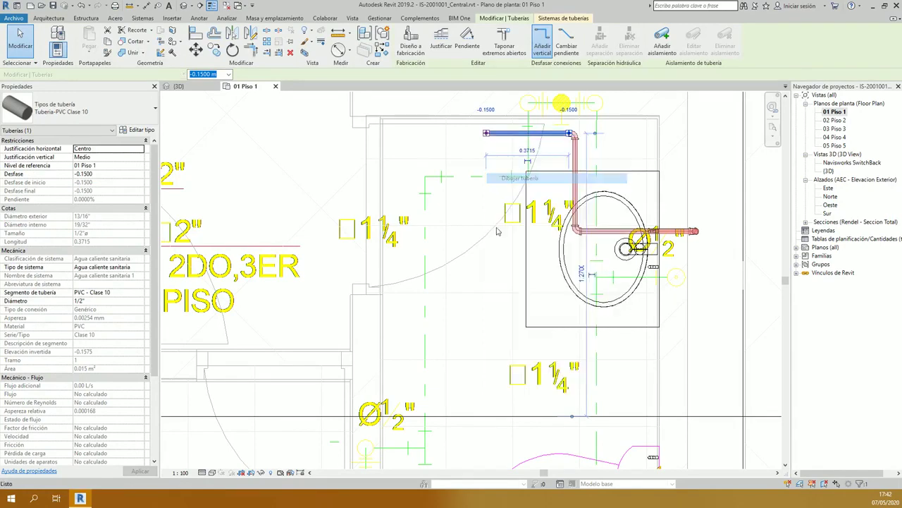
click(486, 320)
click(330, 319)
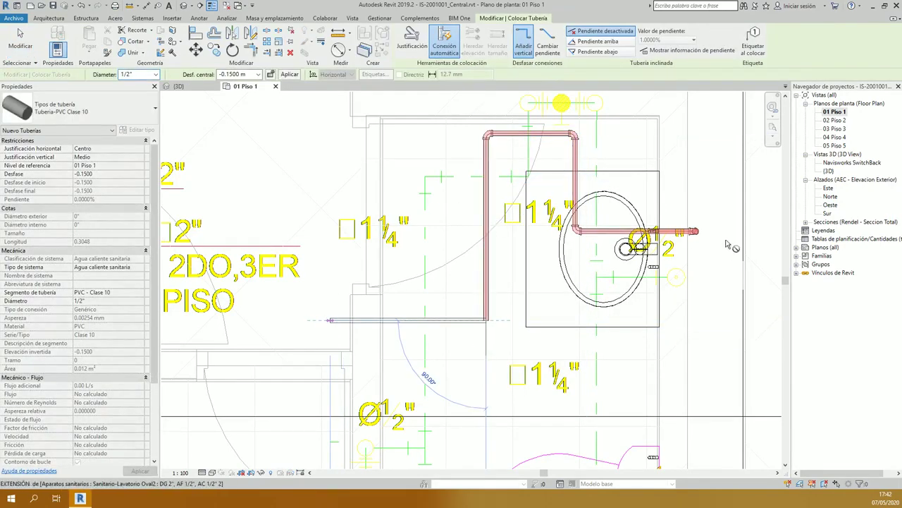
key(Escape)
key(Escape)
click(453, 194)
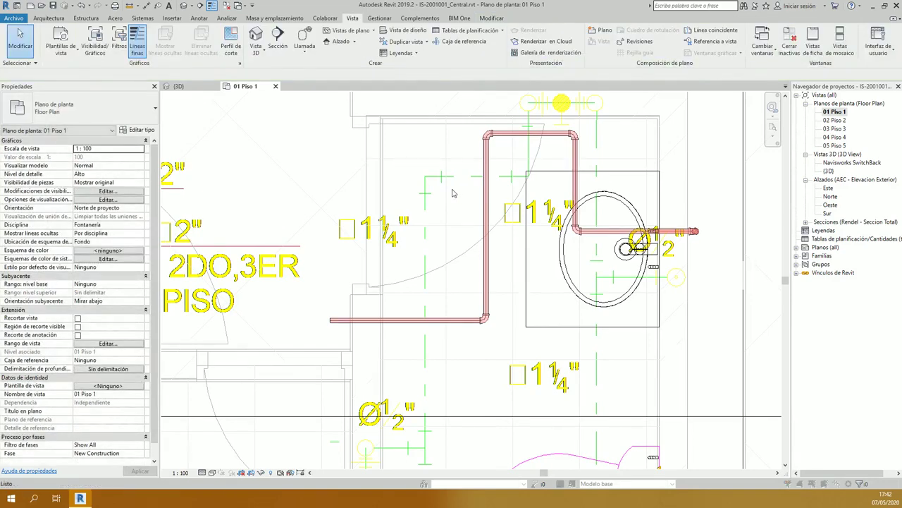
Step: Turn the AF filter's visibility back on in the 01 Piso 1 floor plan's visibility/graphics overrides
key(v)
key(g)
click(604, 171)
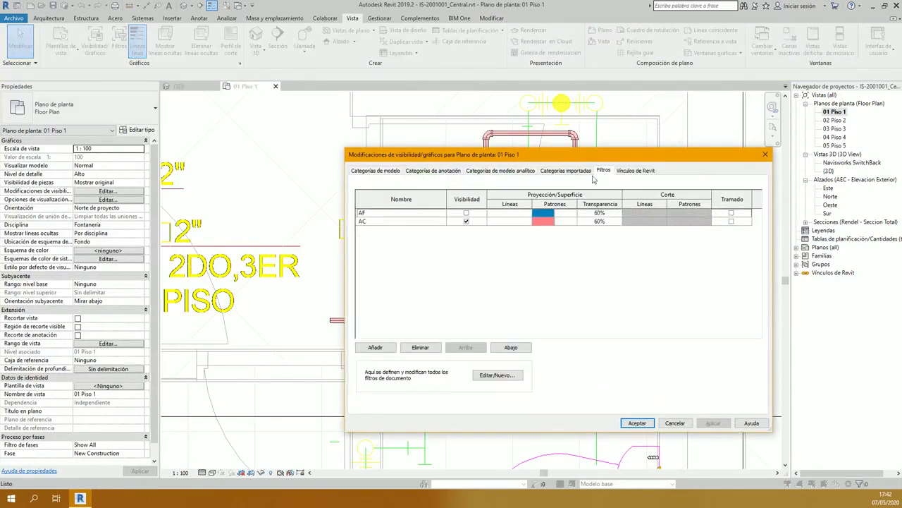
click(466, 213)
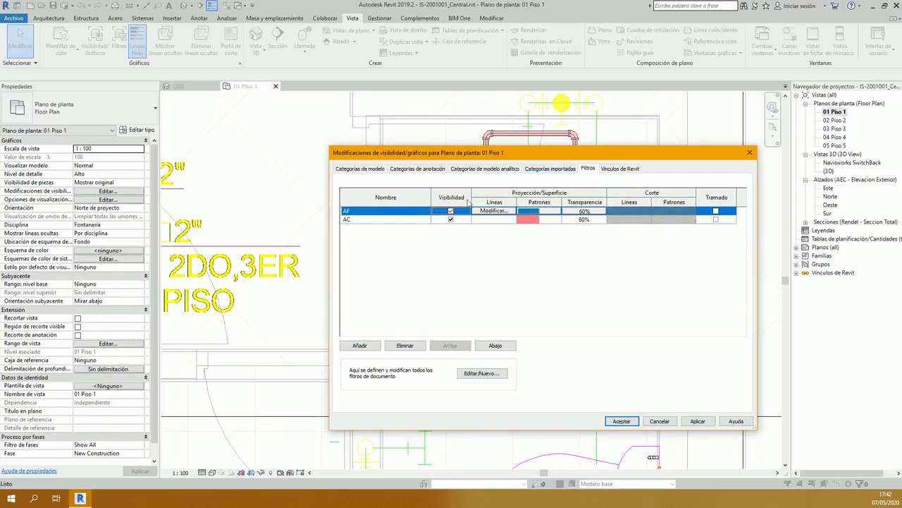
click(622, 421)
Step: Start placing a pipe accessory and choose the 1 1/4" type of Accesorio-Válvula de Bola 1/2"-1 1/4"
scroll(551, 326, down, 2)
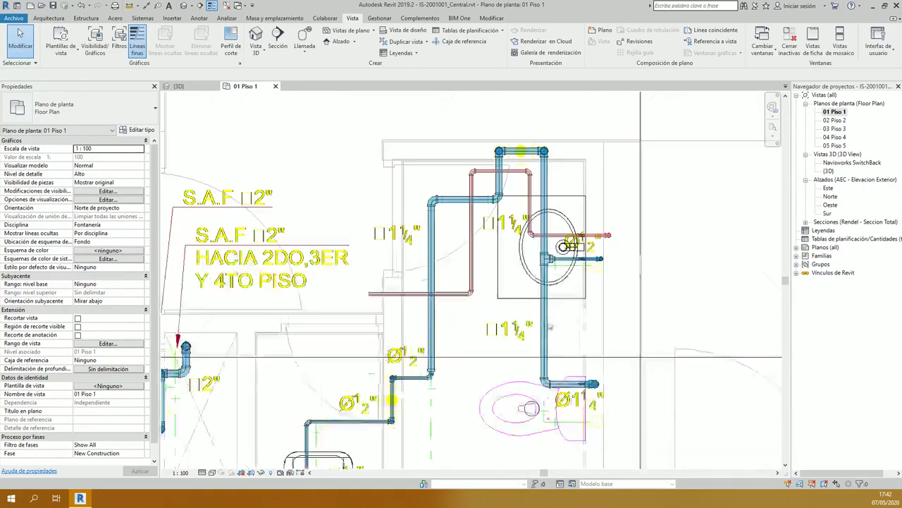
middle_drag(551, 326, 503, 264)
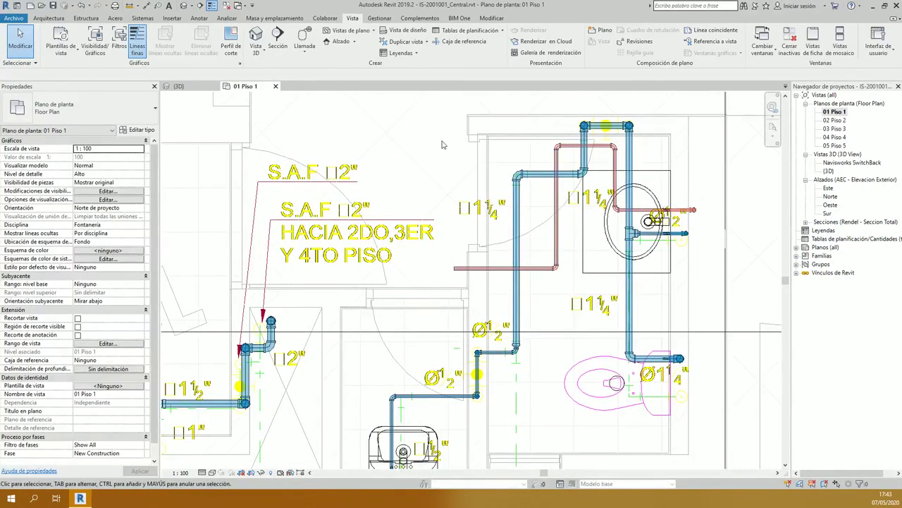
middle_drag(584, 225, 518, 271)
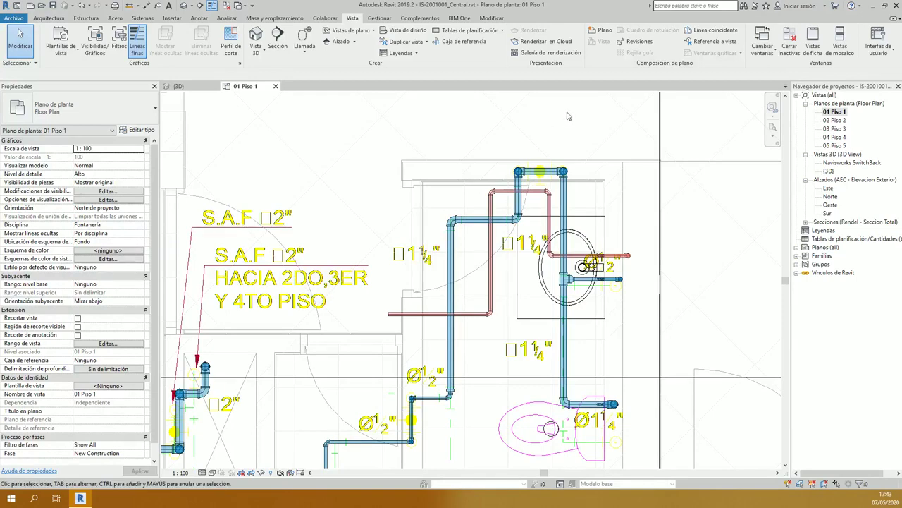
middle_drag(568, 116, 581, 119)
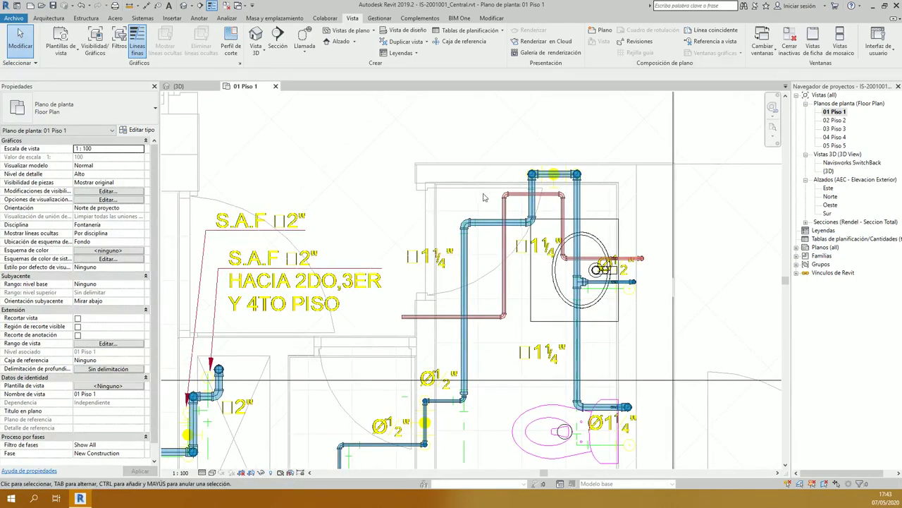
scroll(619, 213, up, 2)
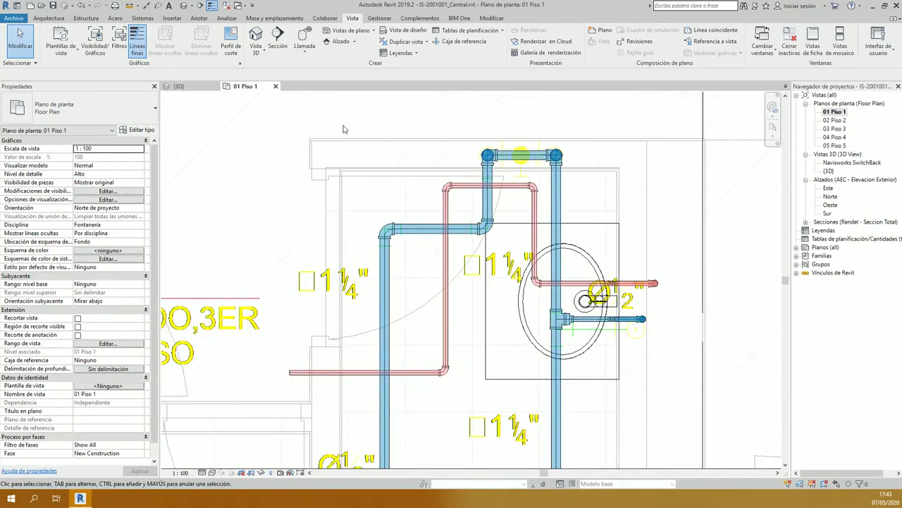
click(143, 18)
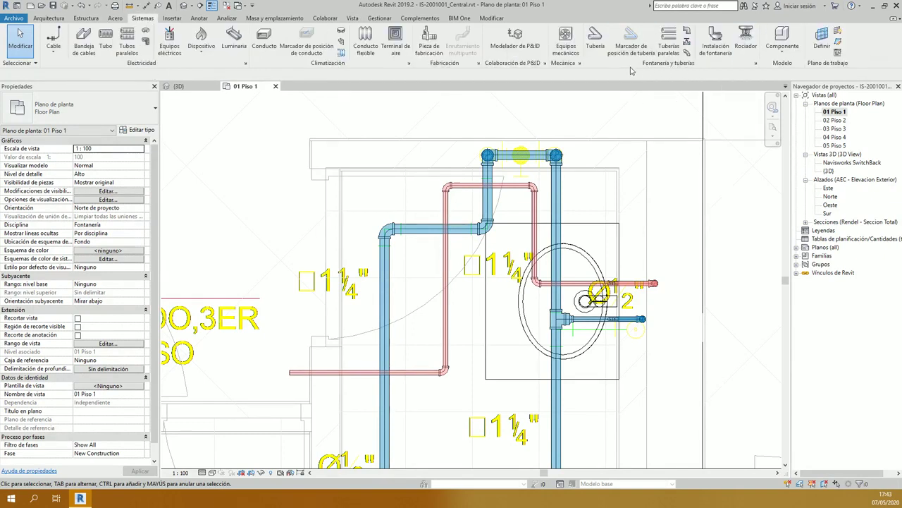
click(688, 42)
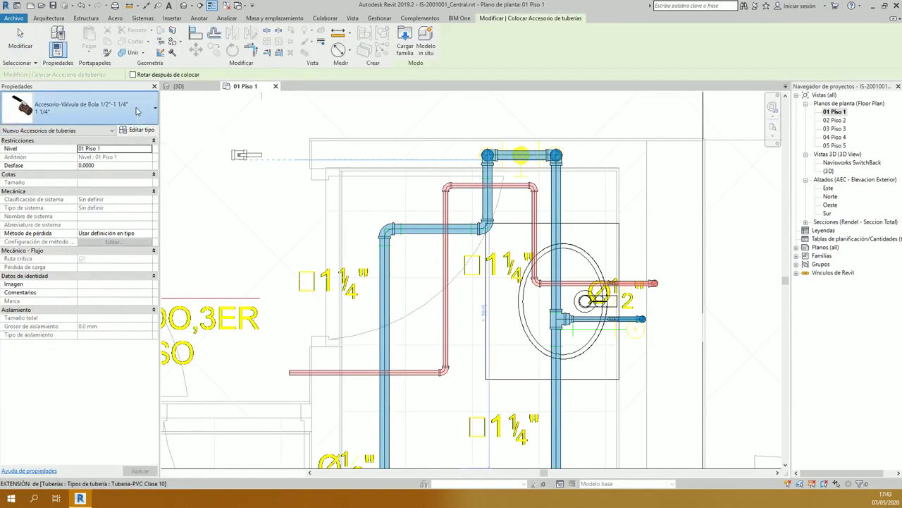
click(131, 113)
scroll(119, 220, down, 3)
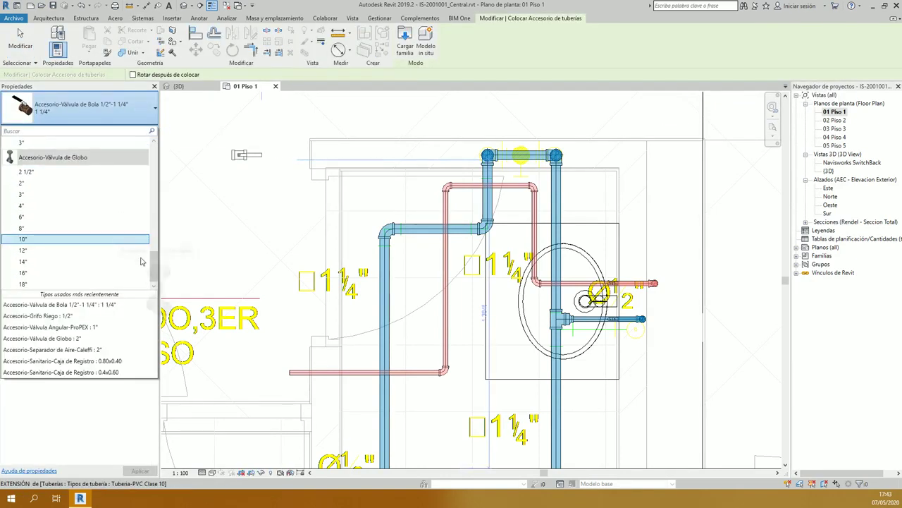
drag(154, 236, 157, 212)
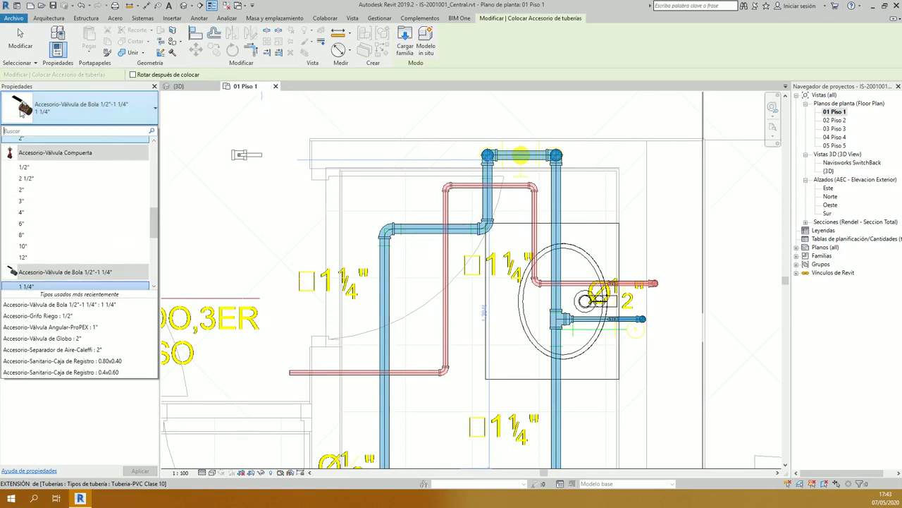
scroll(60, 201, down, 3)
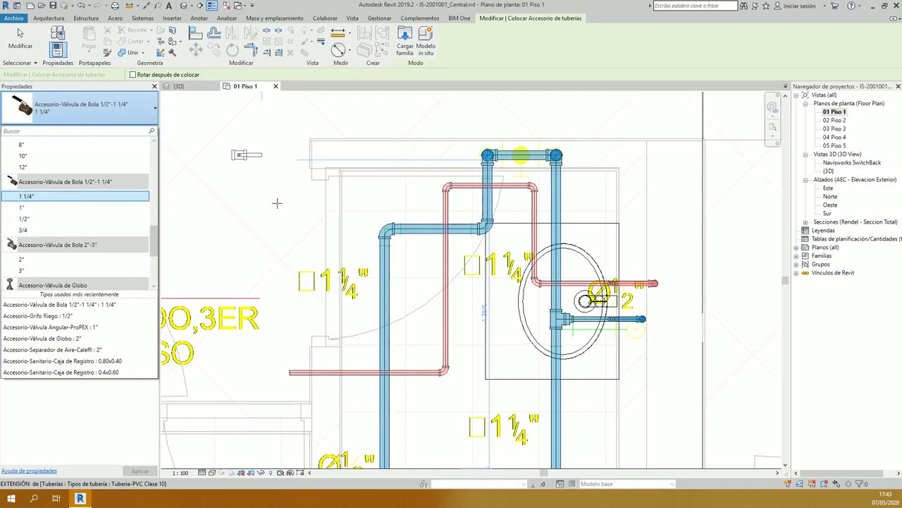
click(37, 199)
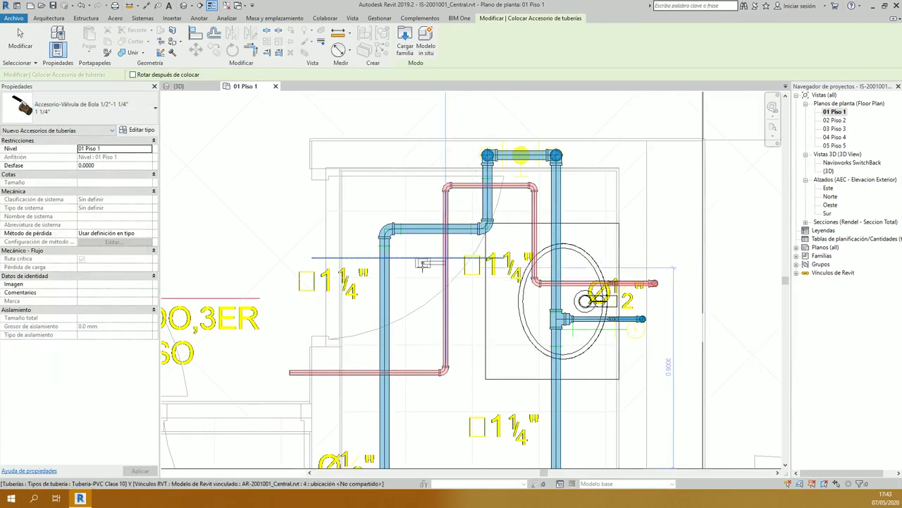
Step: Place the ball valve on the horizontal cold-water pipe segment between the two elbows beside the washbasin
scroll(437, 232, up, 2)
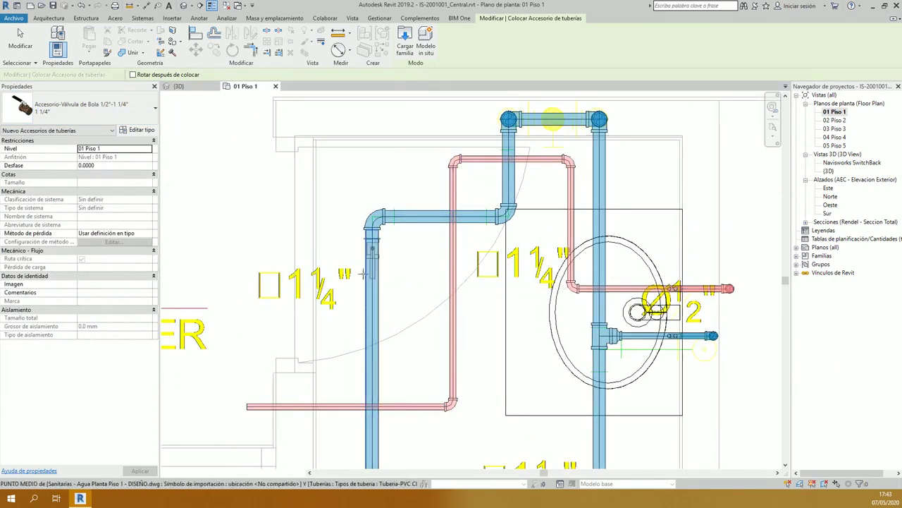
scroll(421, 216, up, 3)
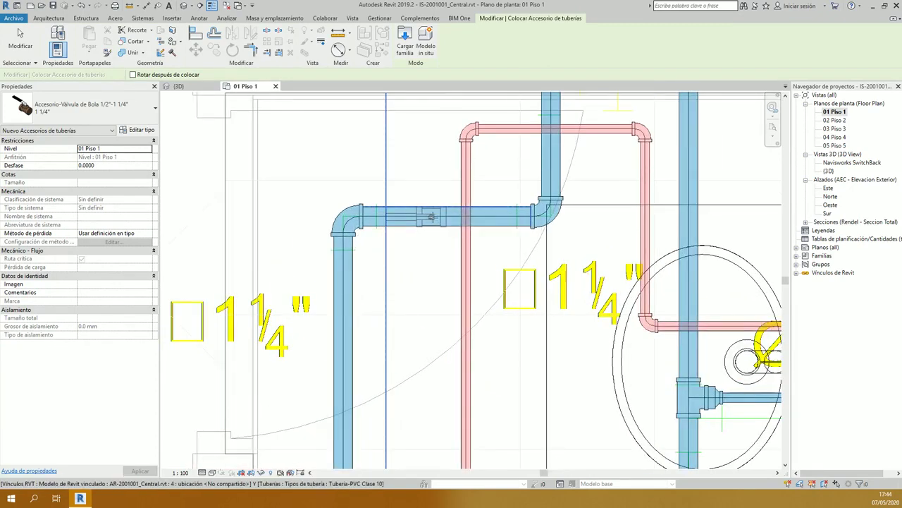
click(432, 216)
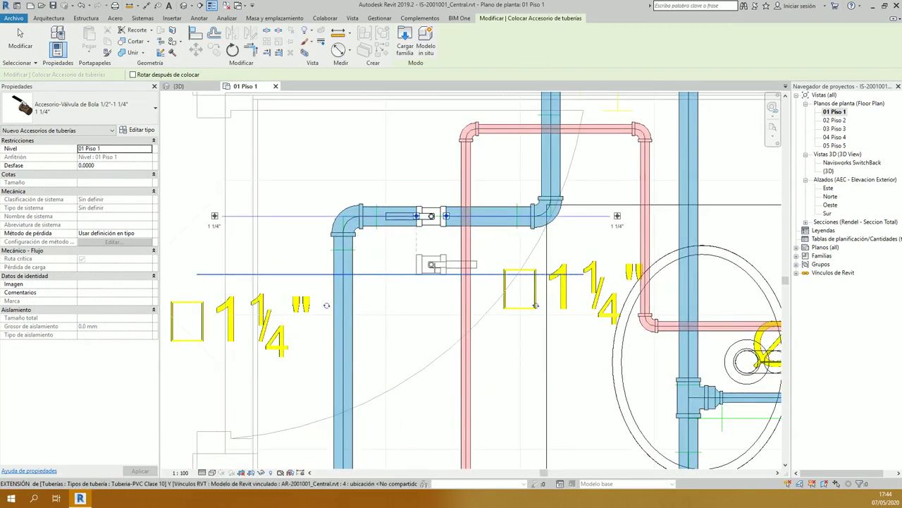
key(Escape)
key(Escape)
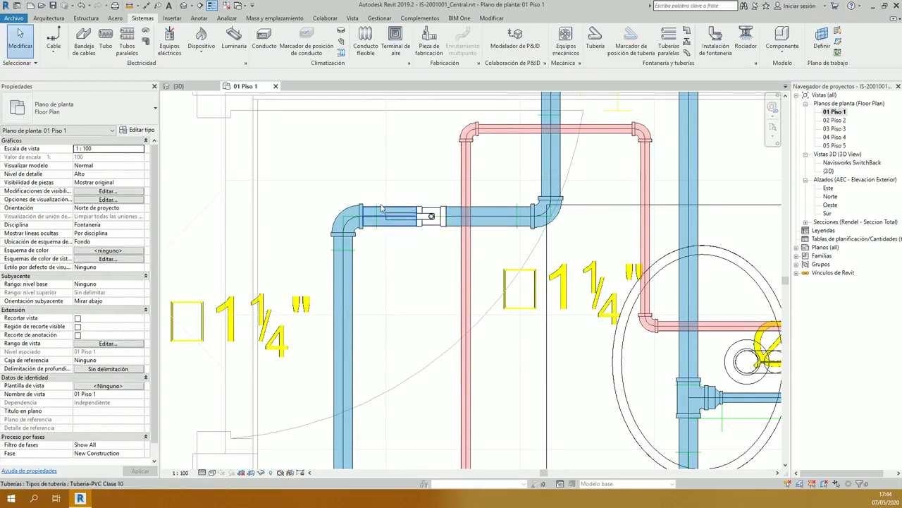
Step: Isolate the horizontal cold-water segment with its elbows and ball valve in a 3D selection box and inspect the valve
click(505, 213)
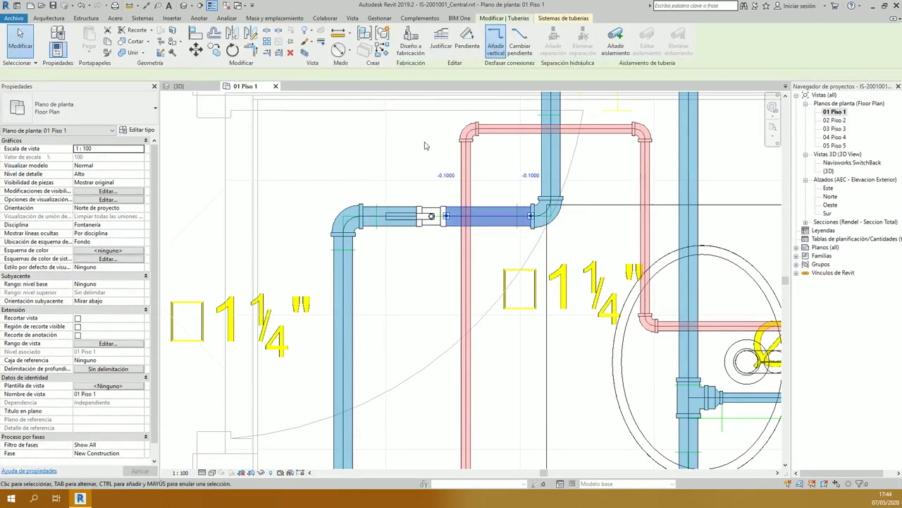
drag(279, 132, 643, 303)
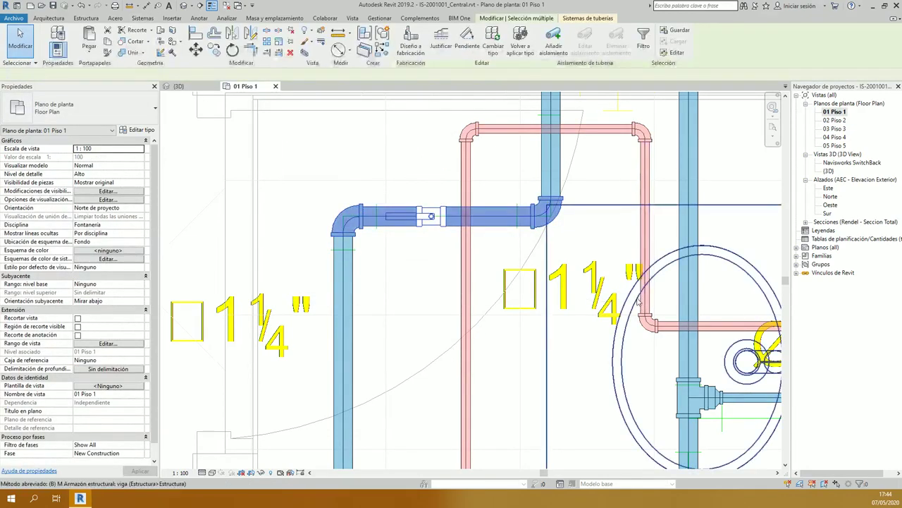
key(b)
key(x)
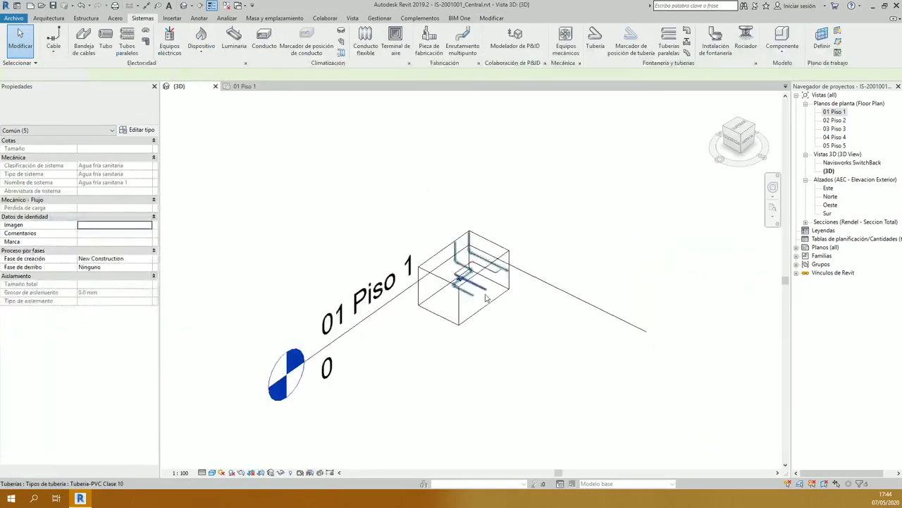
shift+middle_drag(581, 289, 501, 315)
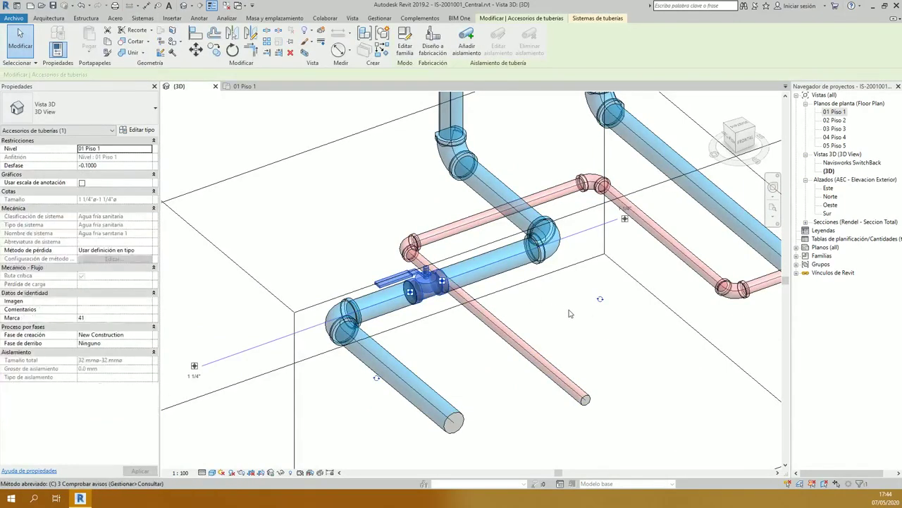
Step: Create a similar 1 1/4" ball valve and place it on the other long horizontal cold-water pipe in the 3D view
key(c)
key(s)
shift+middle_drag(458, 214, 525, 176)
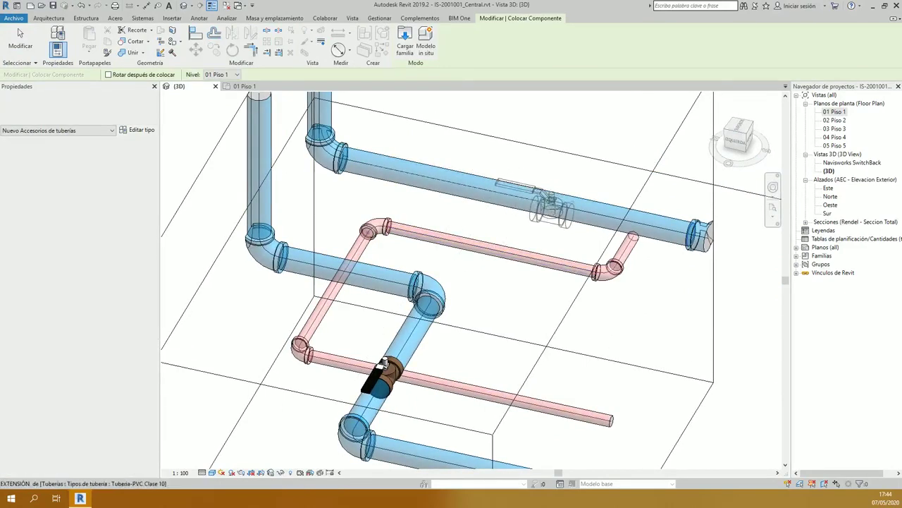
click(543, 196)
key(Escape)
key(Escape)
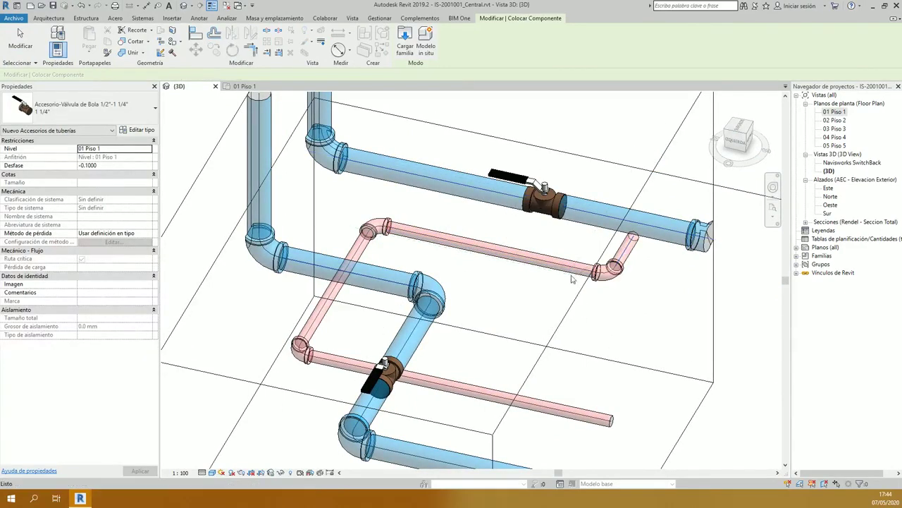
Step: Create a similar ball valve, switch it to the 1/2" type, and place it on the long cold-water pipe beside the 1 1/4" valve
click(465, 190)
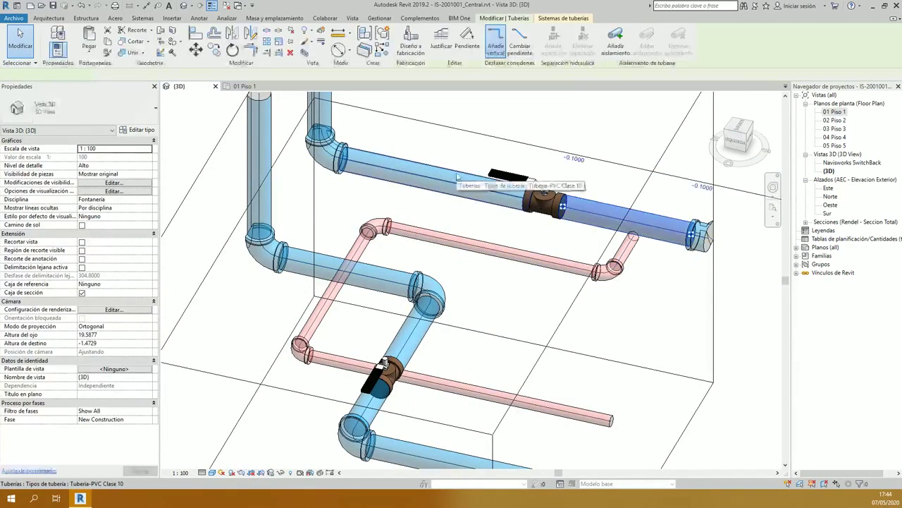
click(545, 196)
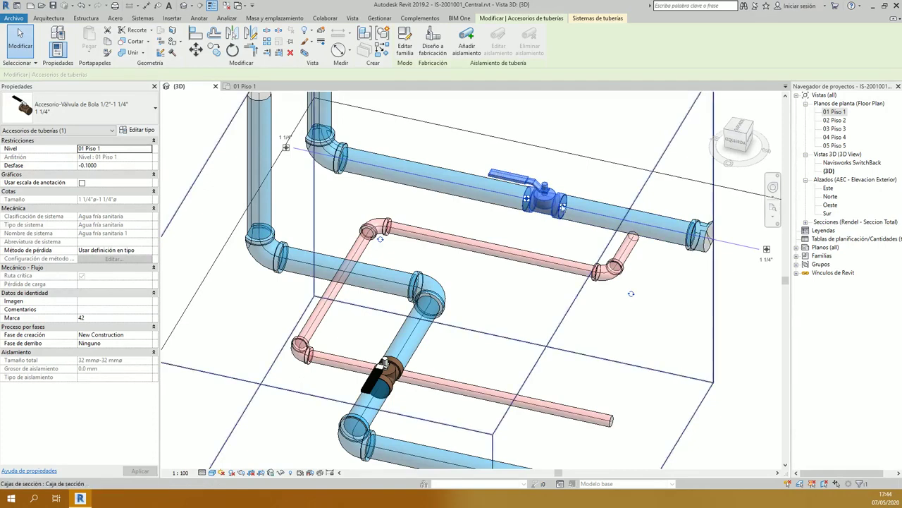
key(c)
key(s)
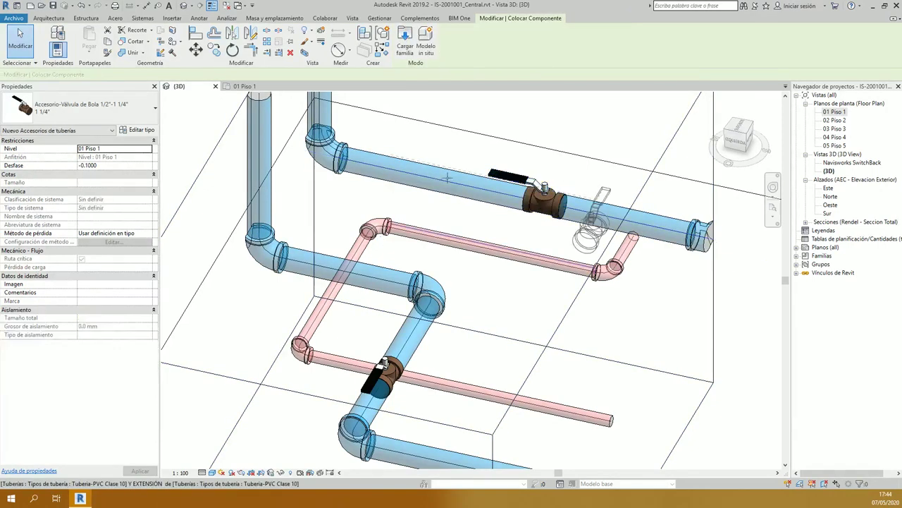
click(81, 107)
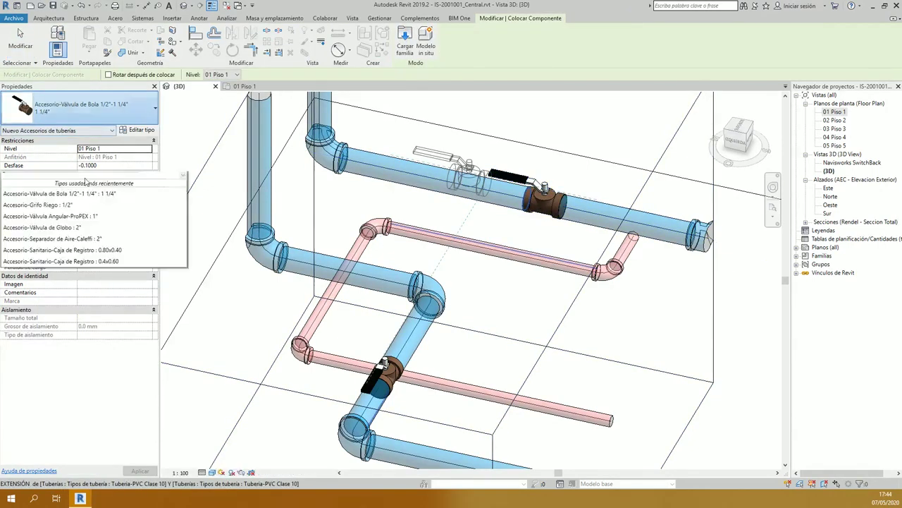
click(36, 191)
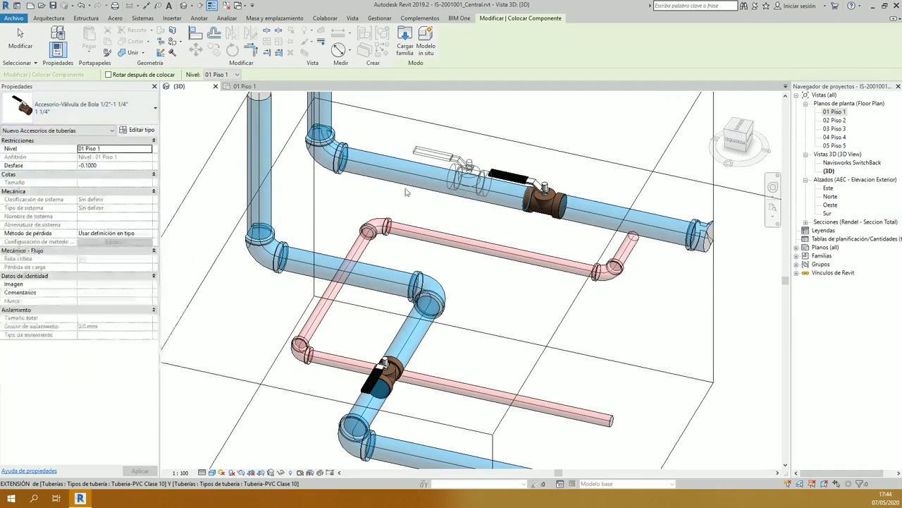
click(427, 172)
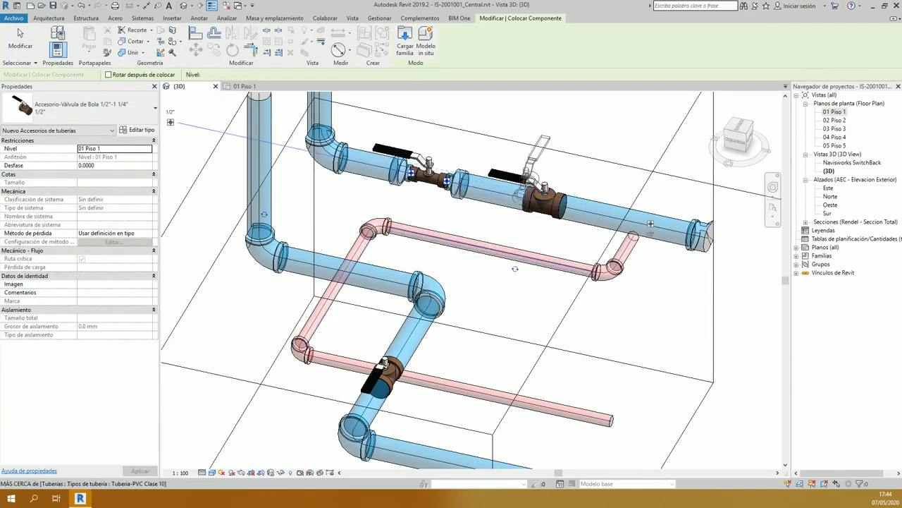
key(Escape)
key(Escape)
Step: Examine the new 1/2" ball valve and the threaded reducers on both sides of it in the 3D view
scroll(462, 183, up, 6)
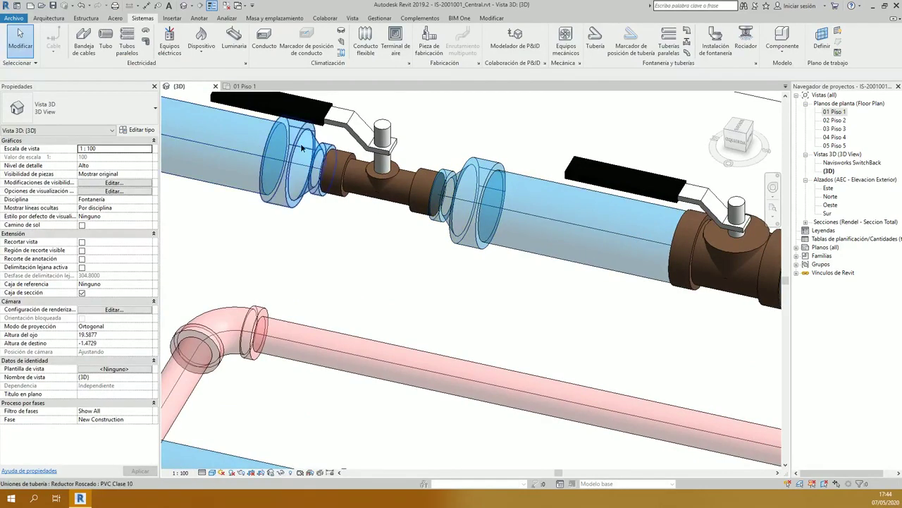
click(310, 151)
click(483, 179)
click(360, 141)
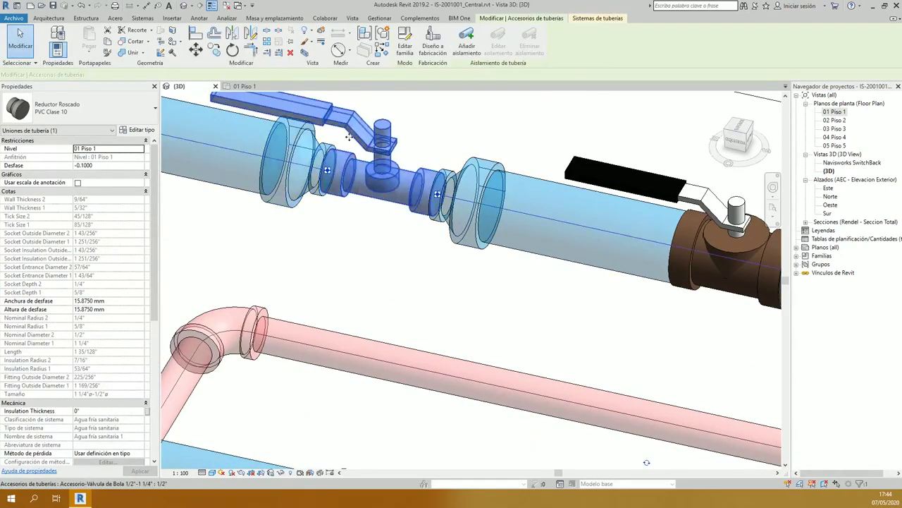
scroll(409, 116, down, 3)
click(409, 117)
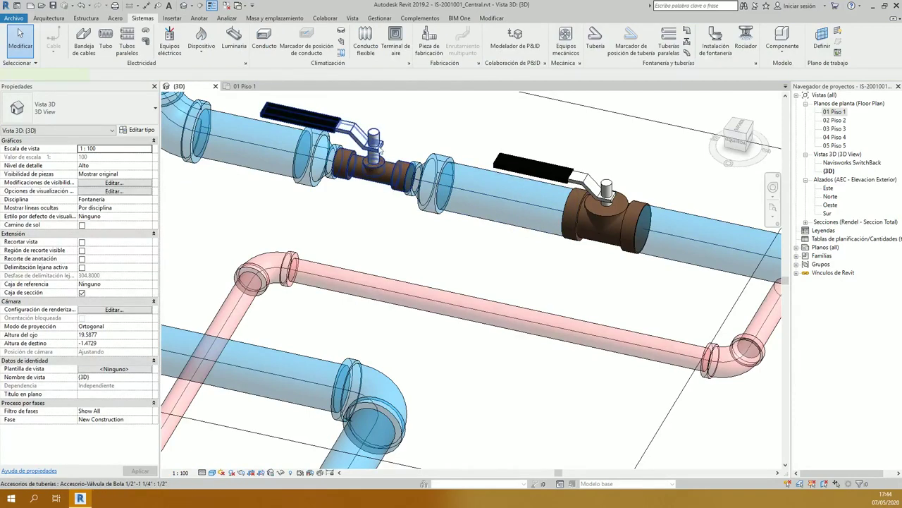
click(379, 151)
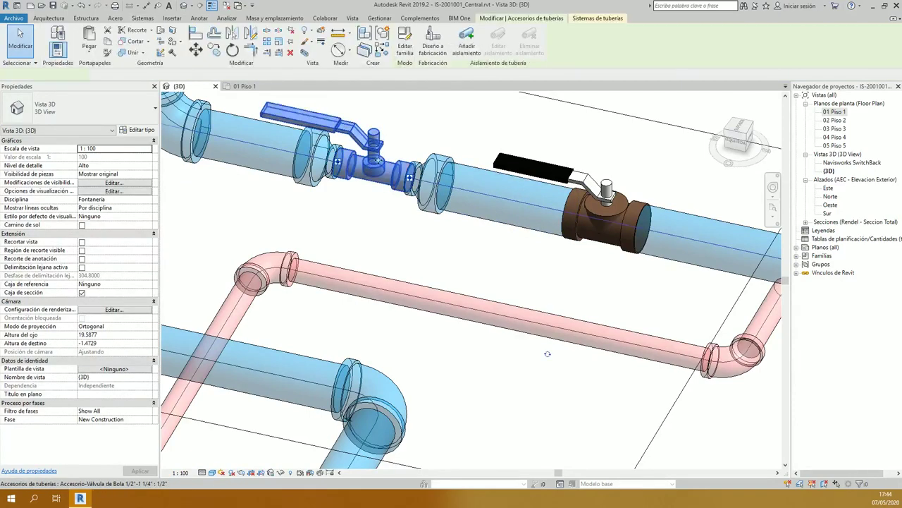
click(404, 126)
shift+middle_drag(404, 126, 373, 209)
click(393, 206)
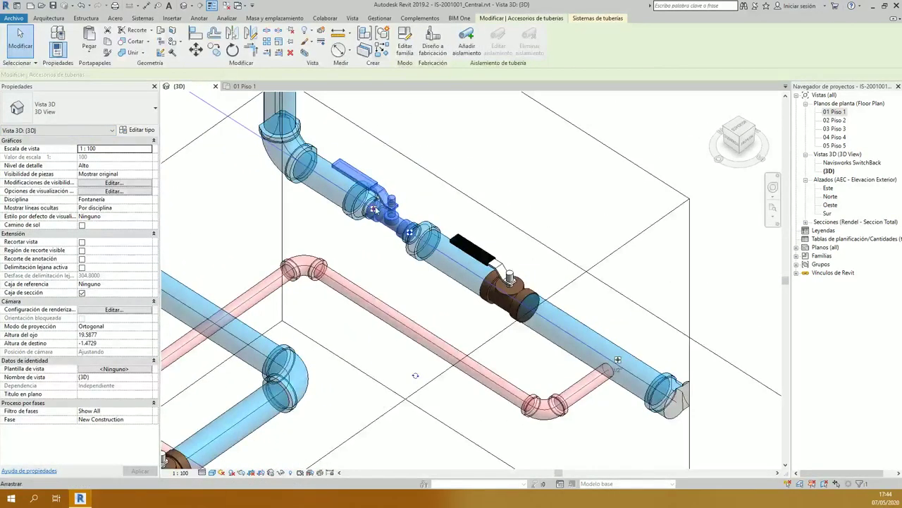
click(456, 155)
Step: In the 01 Piso 1 plan, start placing a pipe fitting and choose the Valvula de globo type of Valvula de Bola Roscada
key(ctrl+Tab)
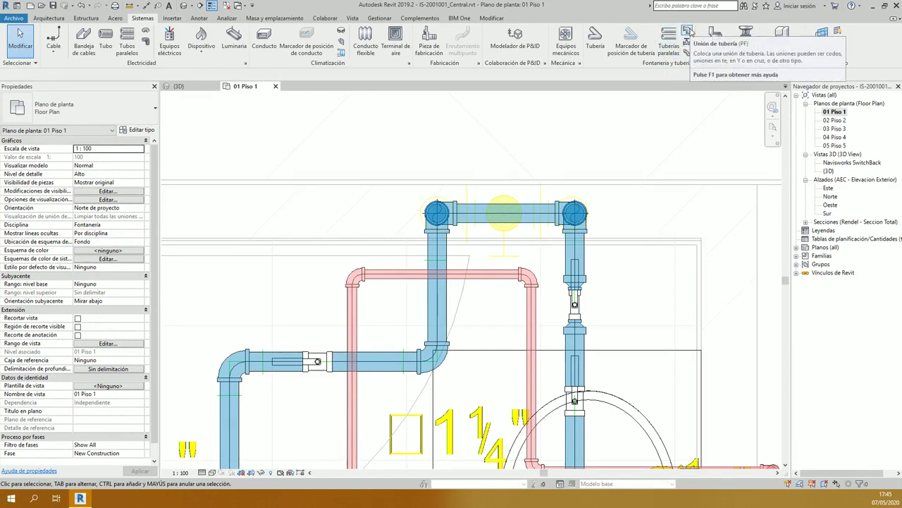
click(688, 33)
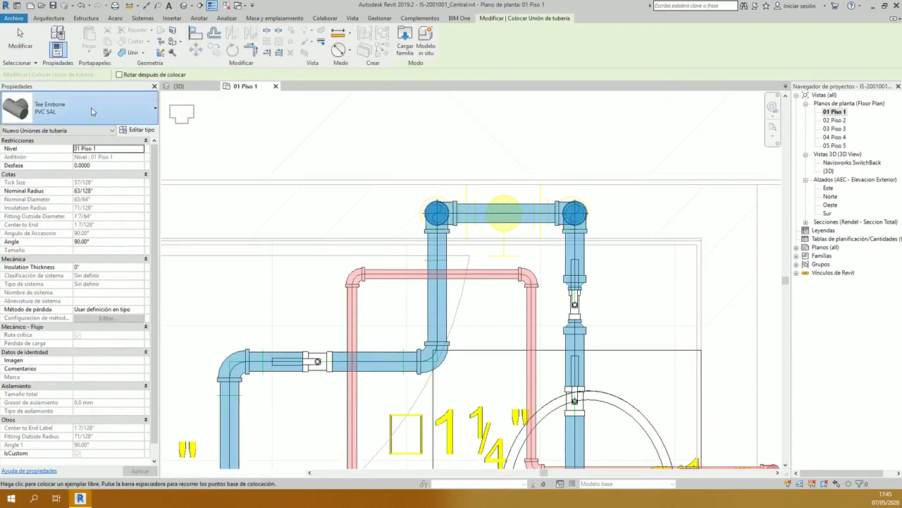
click(91, 112)
scroll(129, 258, down, 5)
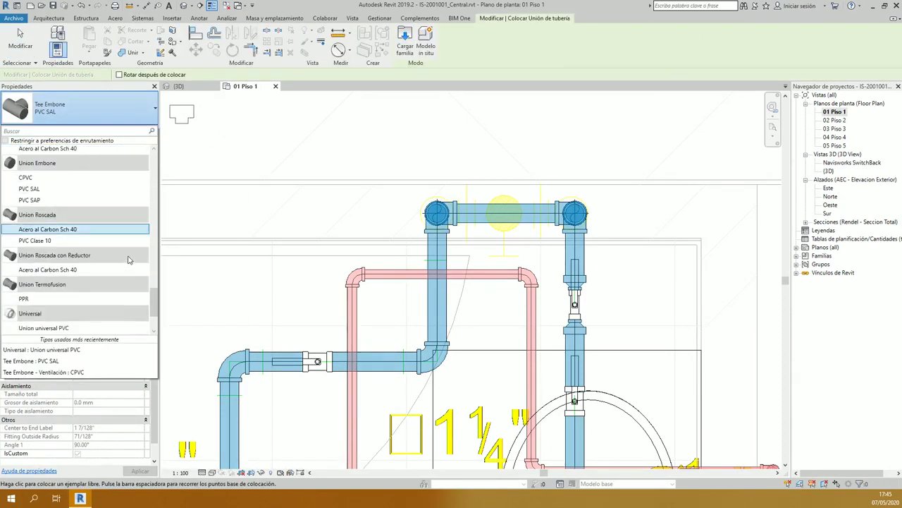
scroll(129, 258, down, 2)
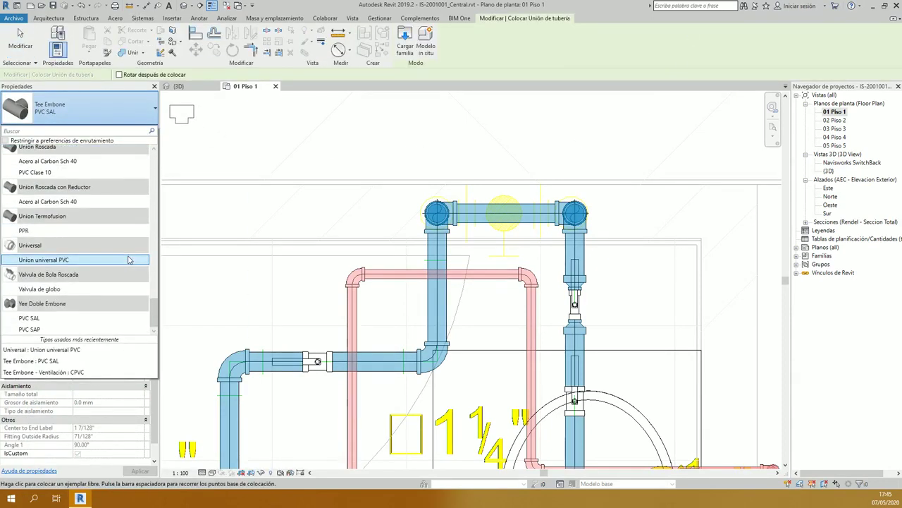
click(50, 289)
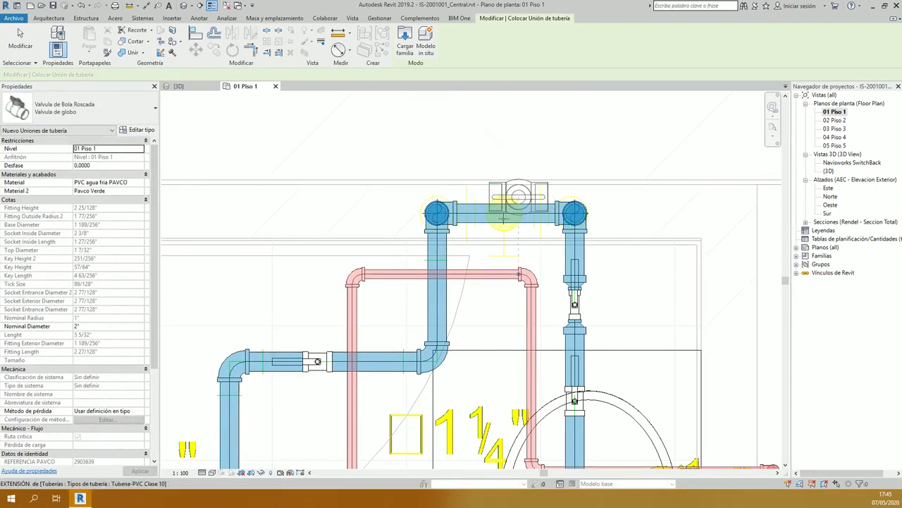
Step: Place the Valvula de globo fitting on the short cold-water pipe between the two vertical risers
middle_drag(488, 281, 481, 135)
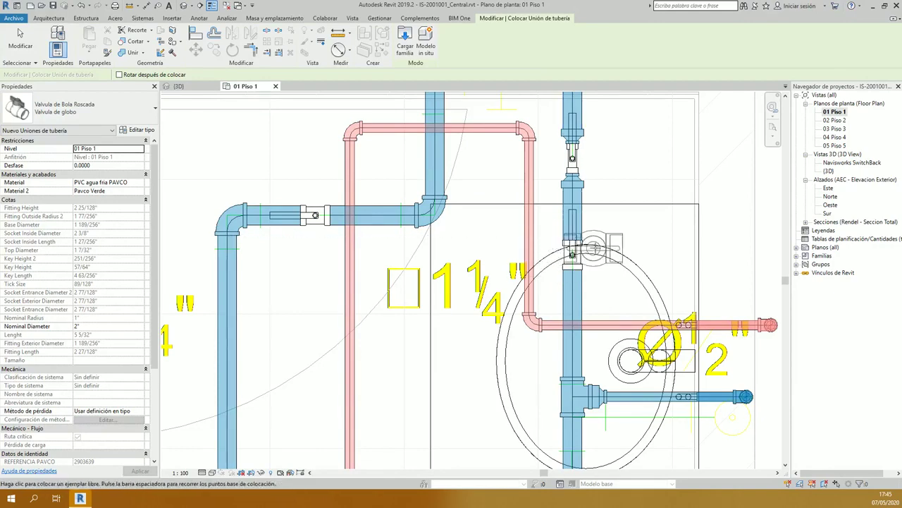
middle_drag(338, 107, 311, 209)
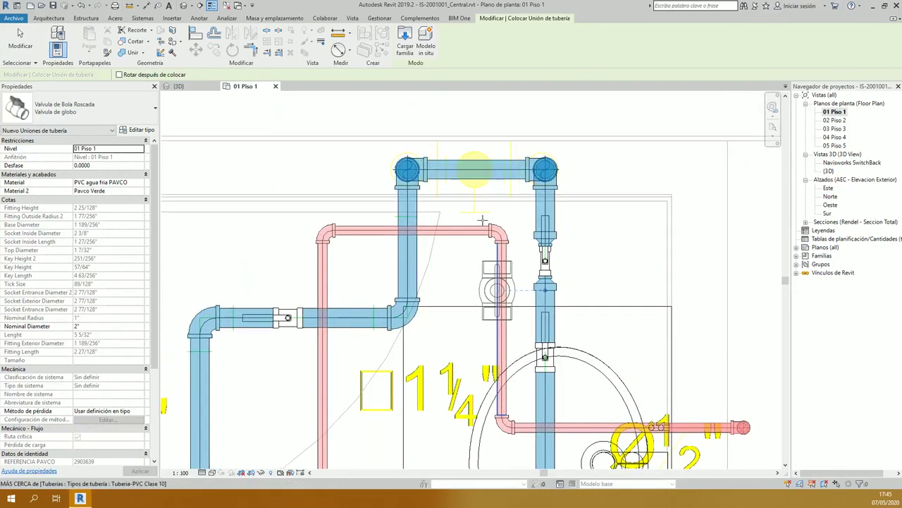
click(92, 112)
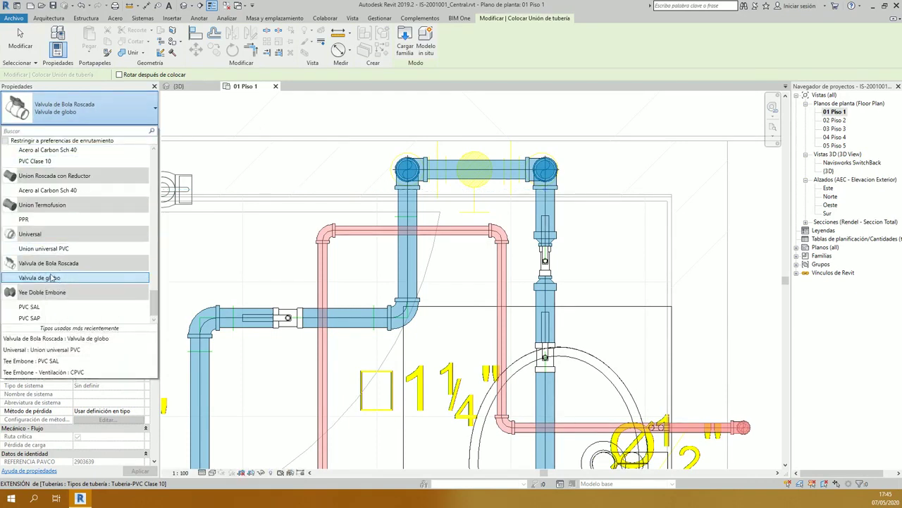
mouse_move(25, 284)
click(459, 211)
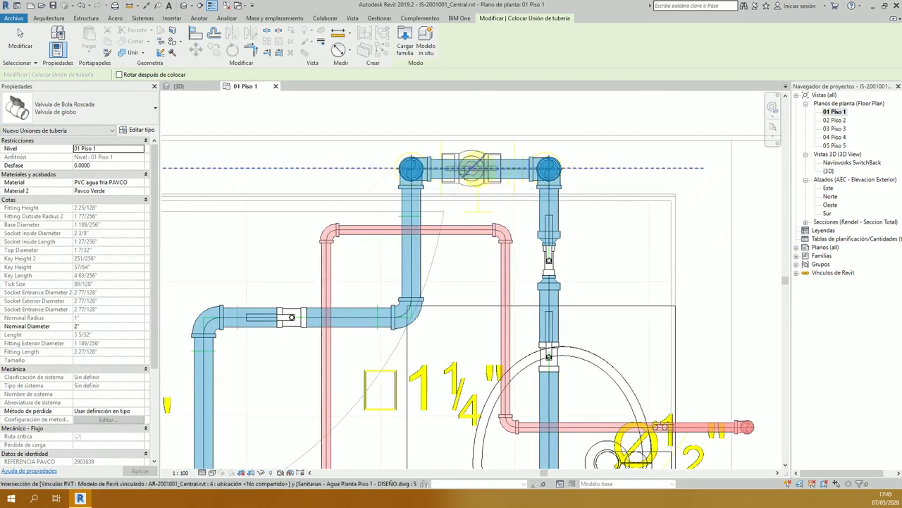
scroll(486, 176, up, 2)
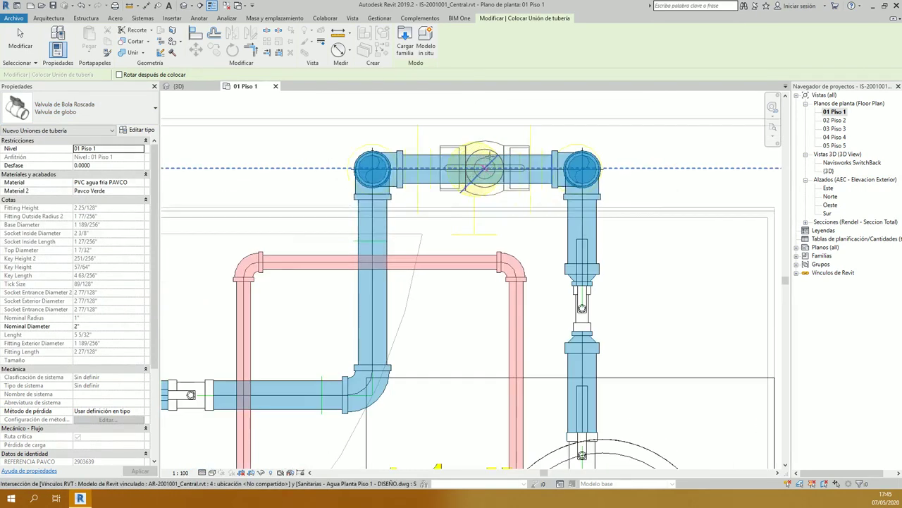
click(519, 224)
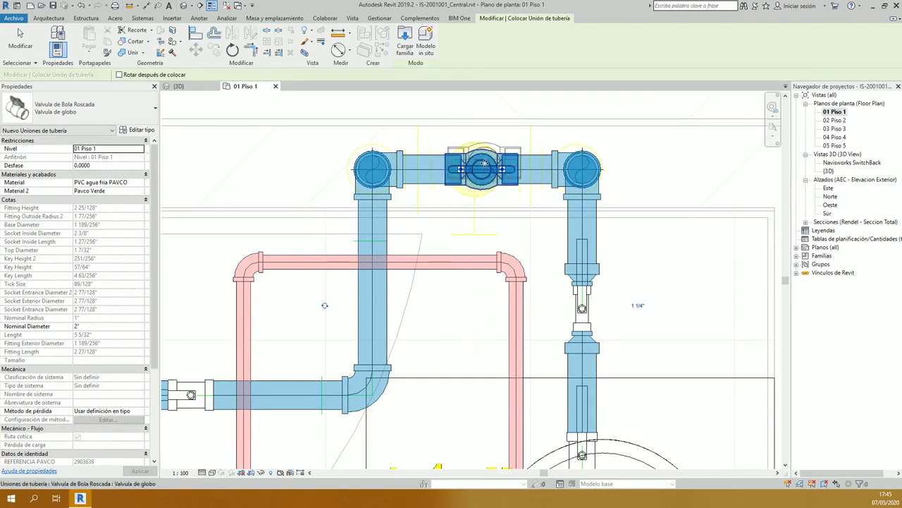
Step: Place another Valvula de globo fitting on the 1/2" hot-water pipe, just beyond its crossing with the cold-water pipe, and finish placing fittings
scroll(480, 363, down, 2)
middle_drag(479, 364, 529, 166)
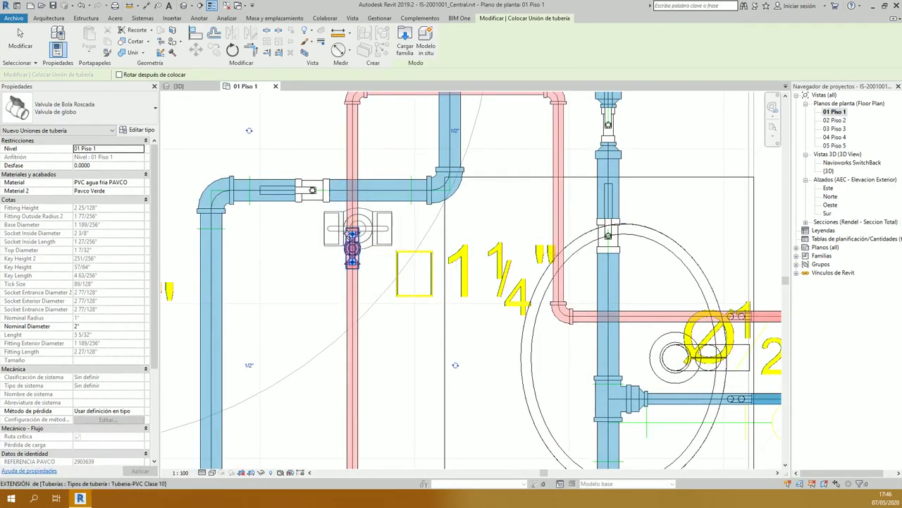
click(352, 248)
middle_drag(402, 280, 378, 337)
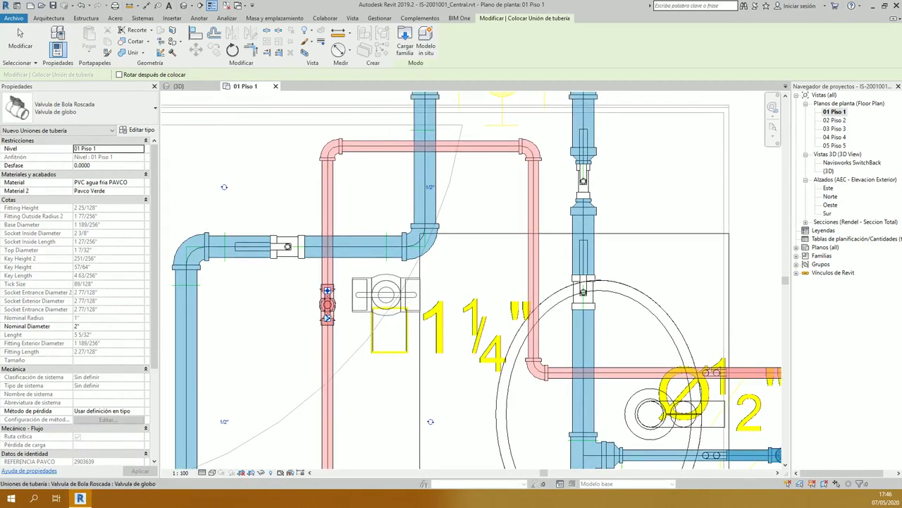
key(Escape)
key(Escape)
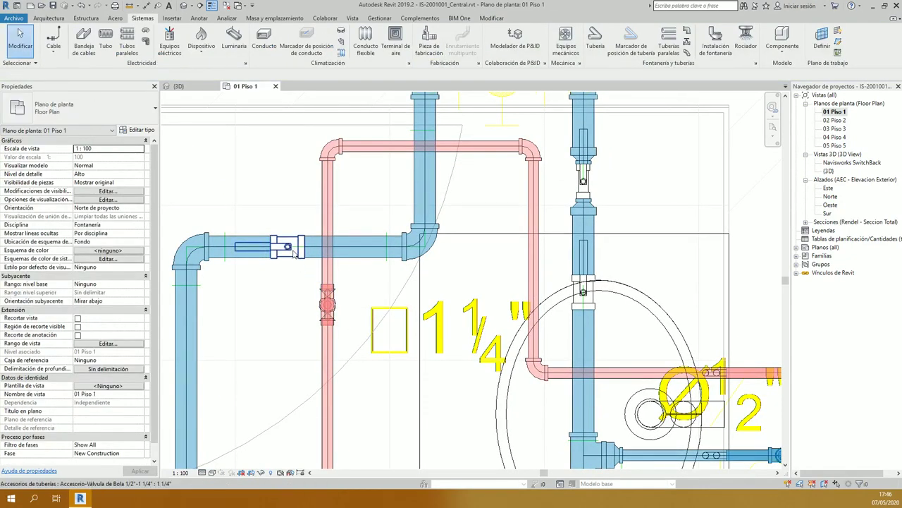
Step: Compare the category and properties of the 1 1/4" ball valve accessory with the valve fitting on the hot-water pipe
click(294, 253)
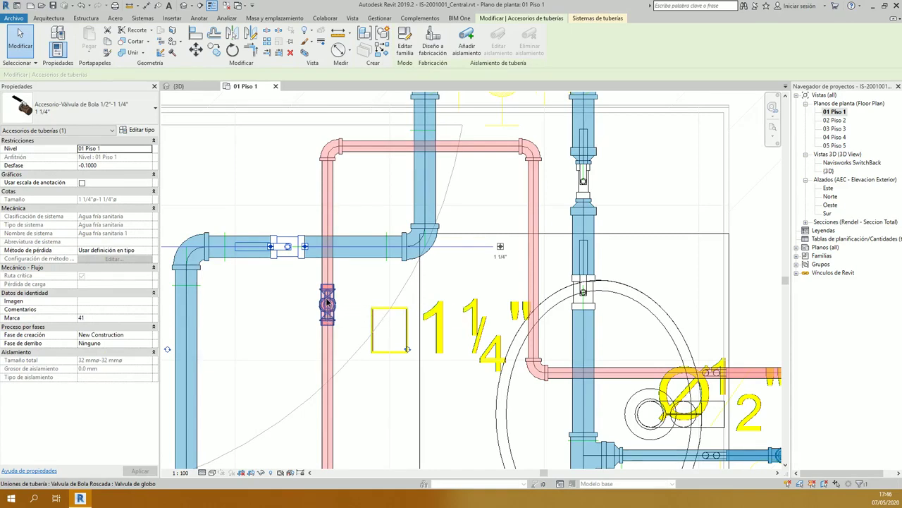
click(327, 302)
click(290, 188)
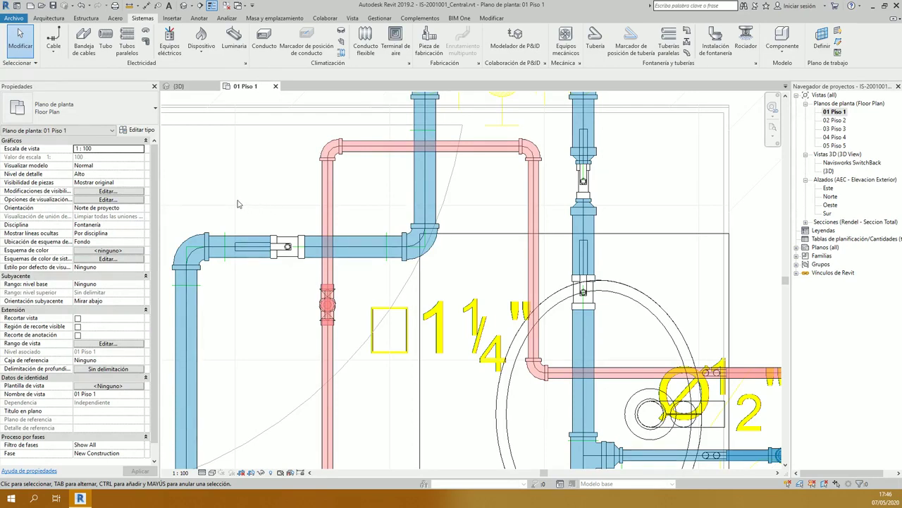
click(287, 246)
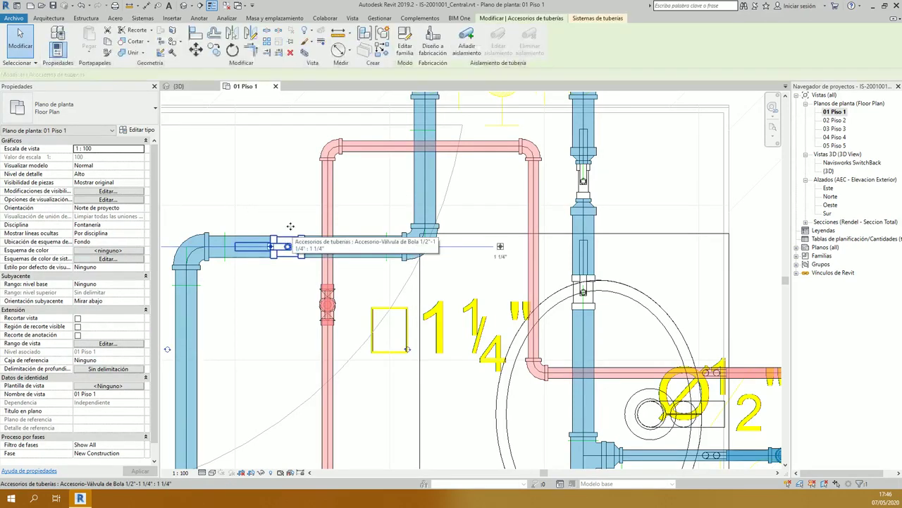
click(271, 170)
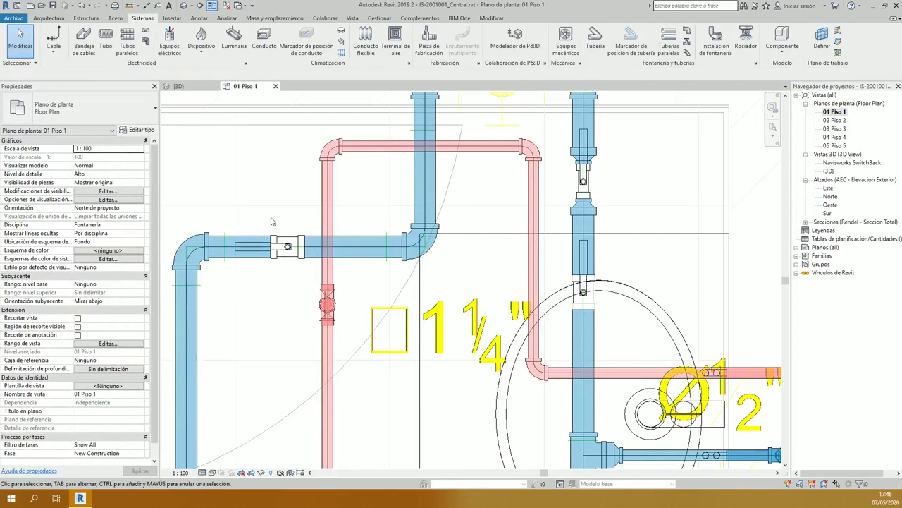
click(286, 248)
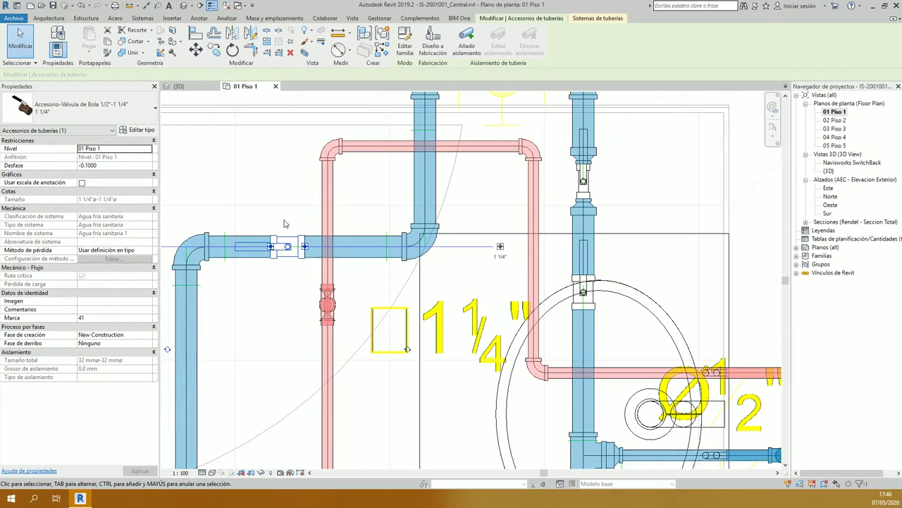
click(265, 209)
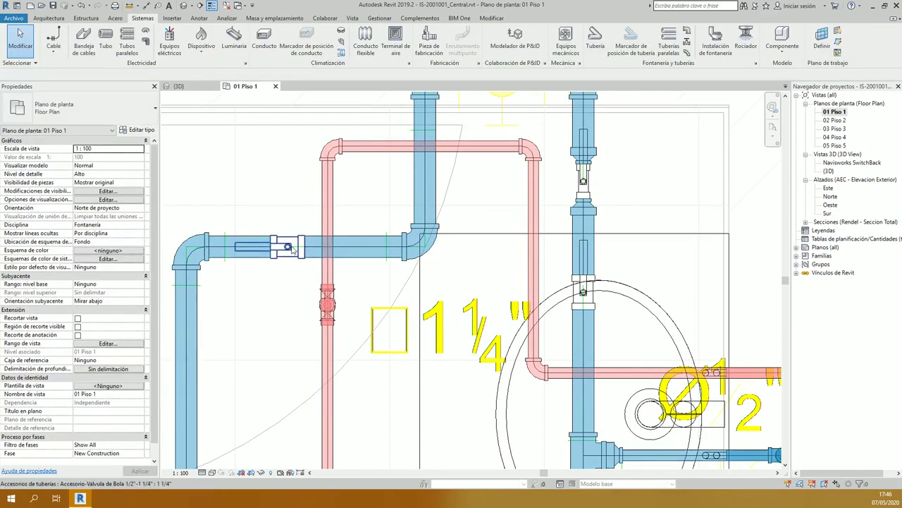
Step: Compare the valve fitting between the cold-water risers with the 1 1/4" ball valve accessory on the lower cold-water branch
key(ctrl+Left)
ctrl+scroll(310, 232, up, 3)
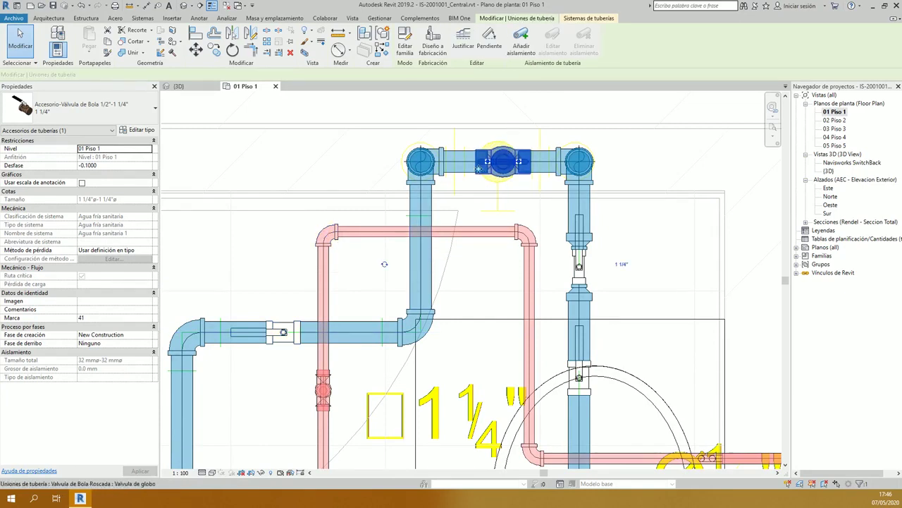
click(500, 160)
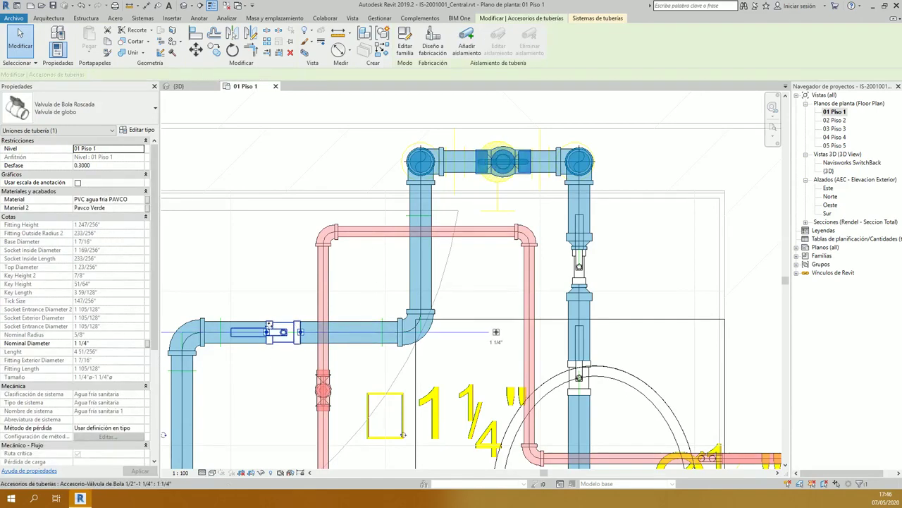
click(274, 349)
key(Escape)
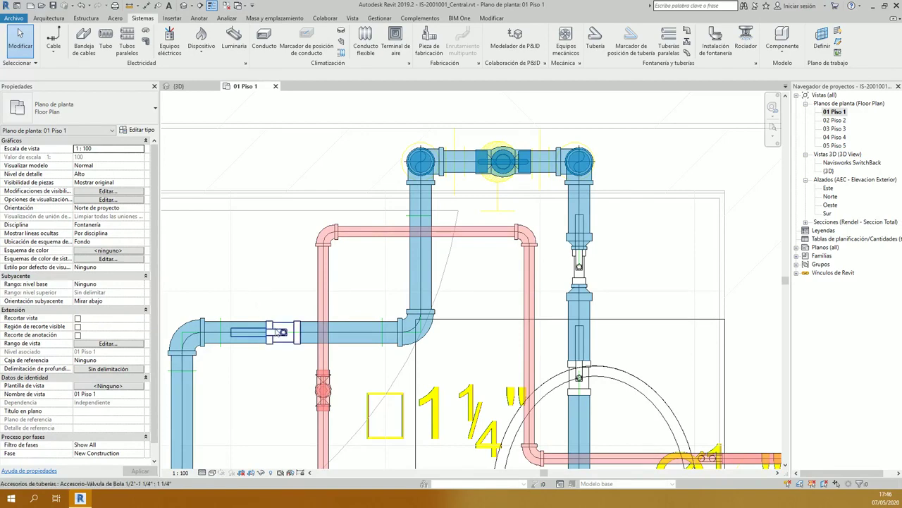
middle_drag(433, 338, 433, 309)
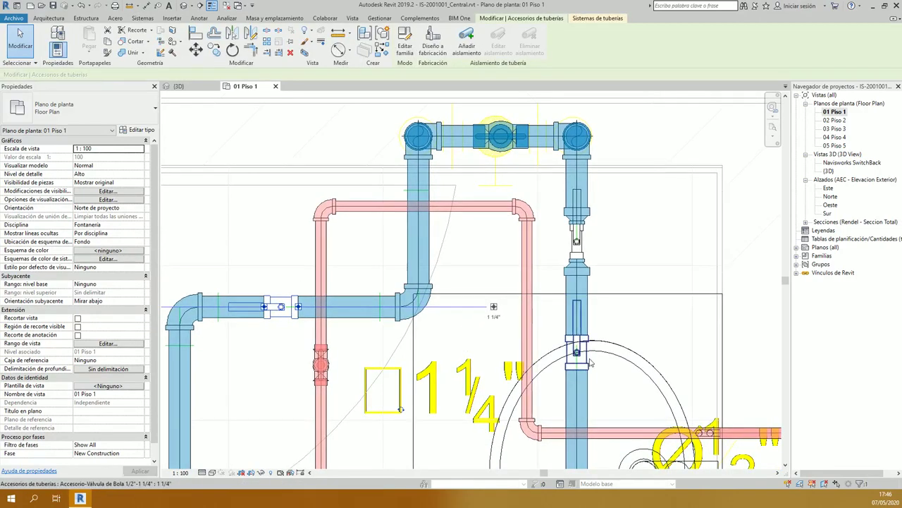
Step: Delete the ball valve accessories from the 1 1/4" cold-water pipes, including the smaller one between the reducers
click(578, 349)
key(Escape)
click(602, 331)
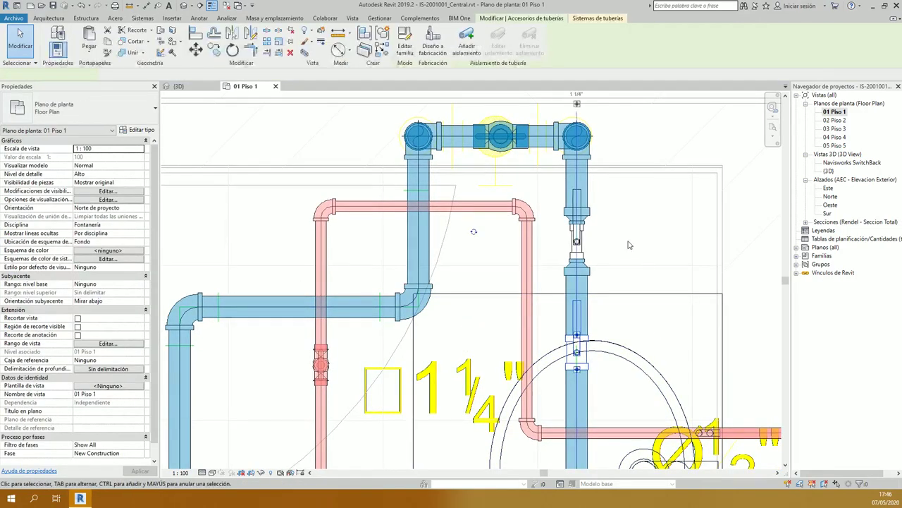
key(Escape)
middle_drag(619, 238, 601, 285)
click(564, 282)
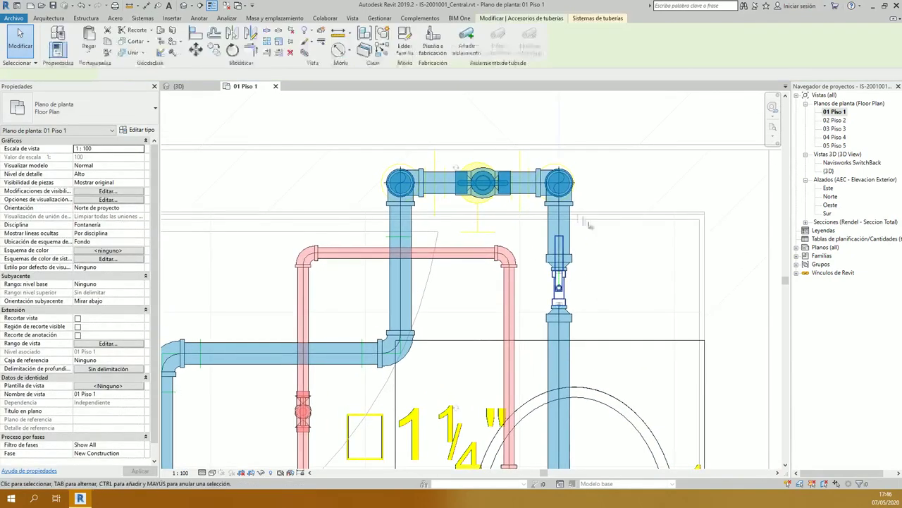
drag(564, 282, 476, 183)
key(Escape)
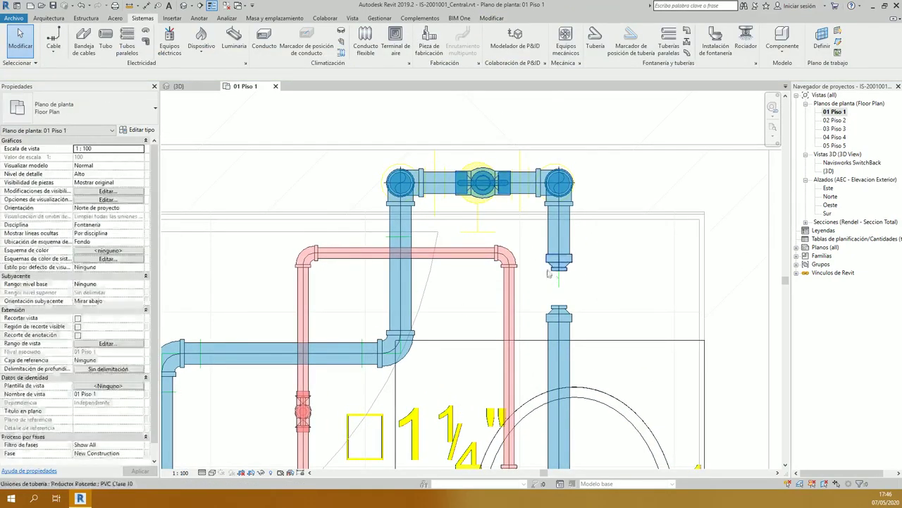
Step: Remove the leftover reducers and close the gap in the vertical cold-water pipe
drag(525, 227, 588, 340)
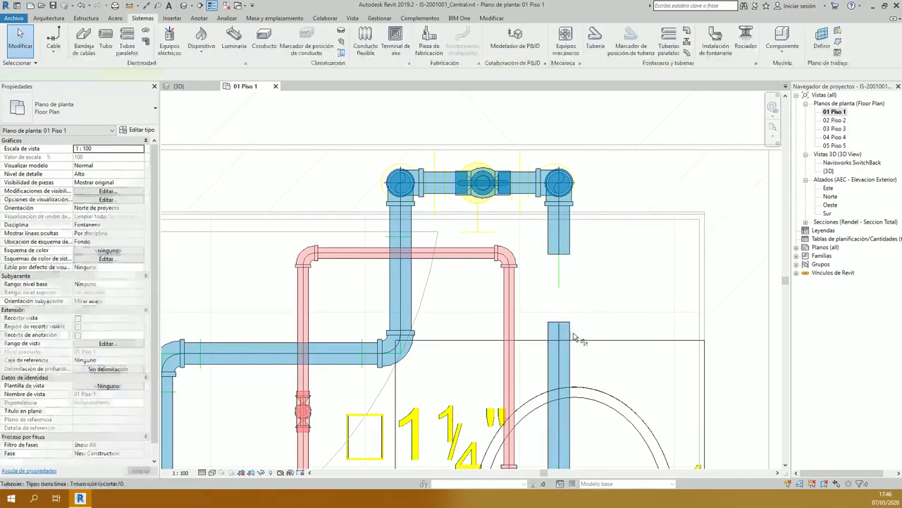
key(Delete)
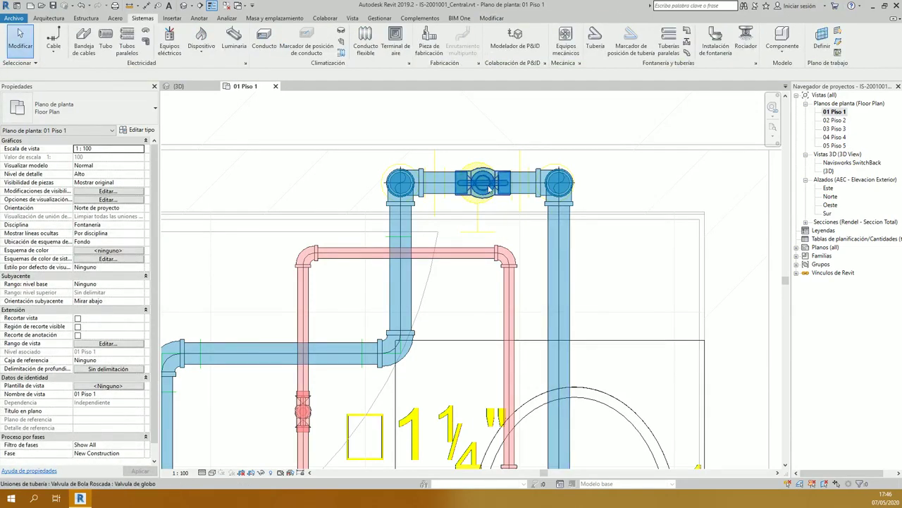
click(481, 230)
key(Escape)
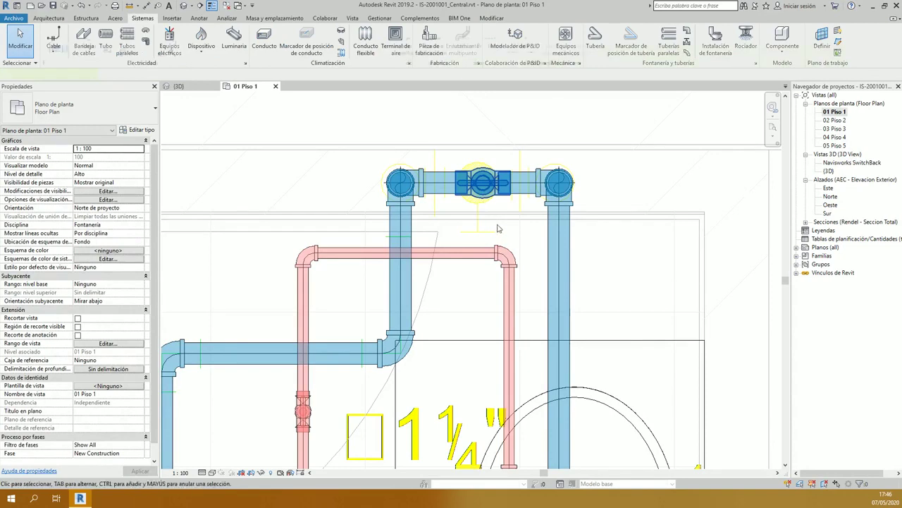
Step: Shift the vertical cold-water run away from the globe valve to lengthen the short pipe that carries the valve
click(489, 182)
key(Escape)
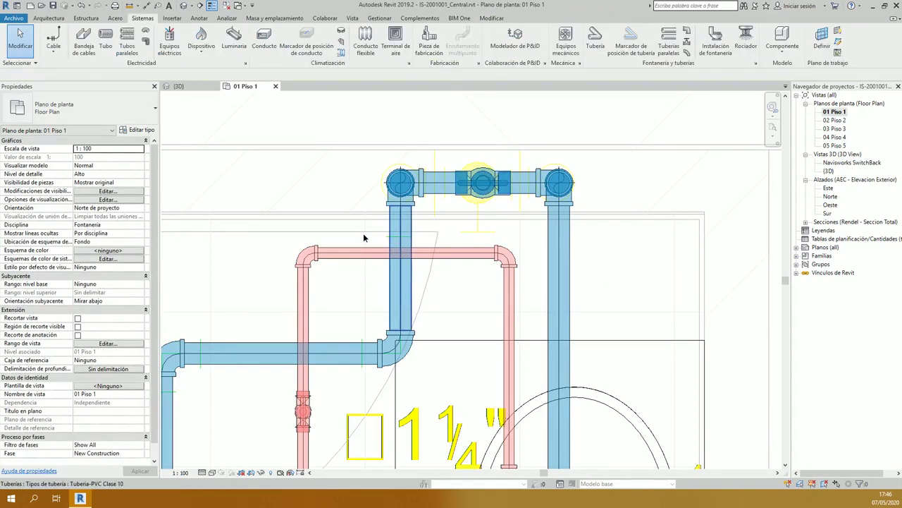
drag(401, 237, 342, 237)
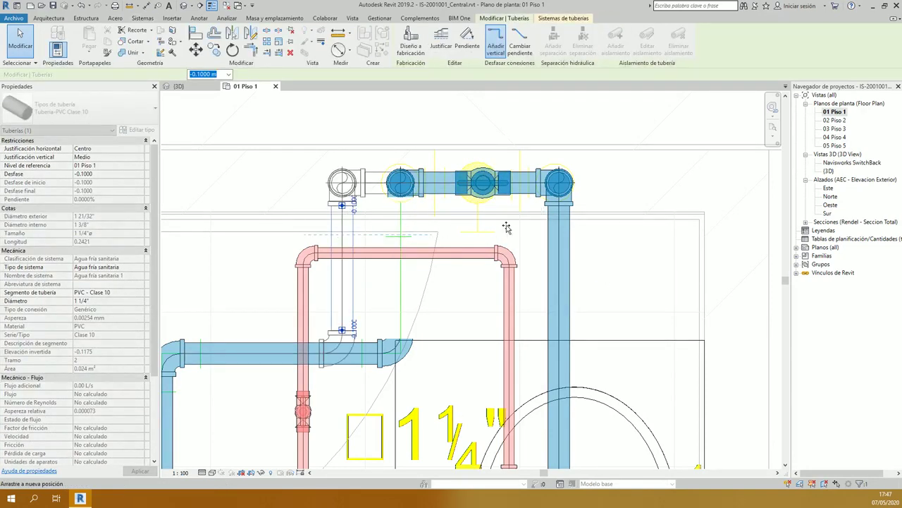
key(Escape)
Step: Move the Valvula de globo fitting about 0.05 m towards the shifted run, near the middle of the lengthened pipe
click(492, 189)
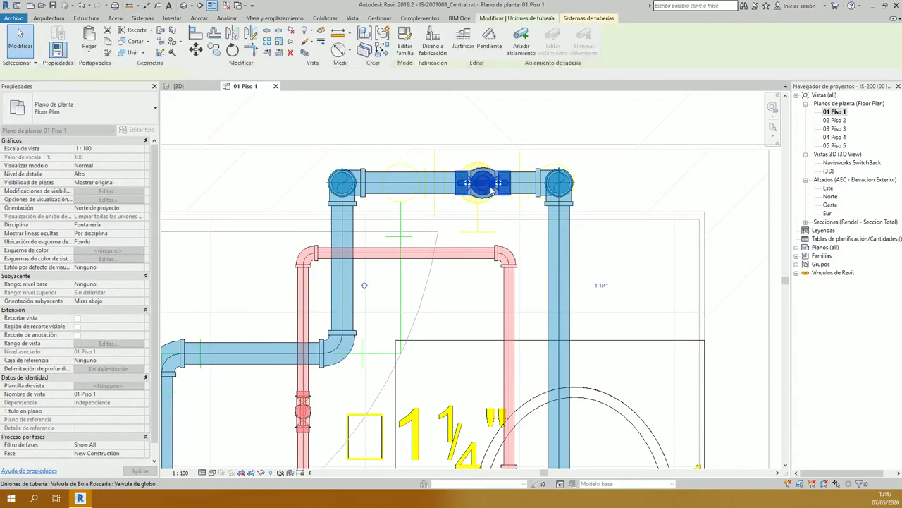
key(Left)
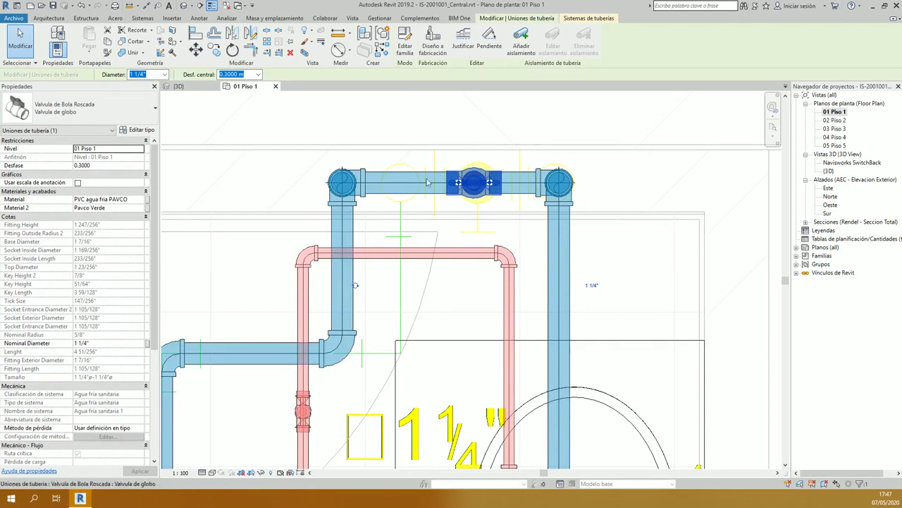
middle_drag(483, 141, 490, 158)
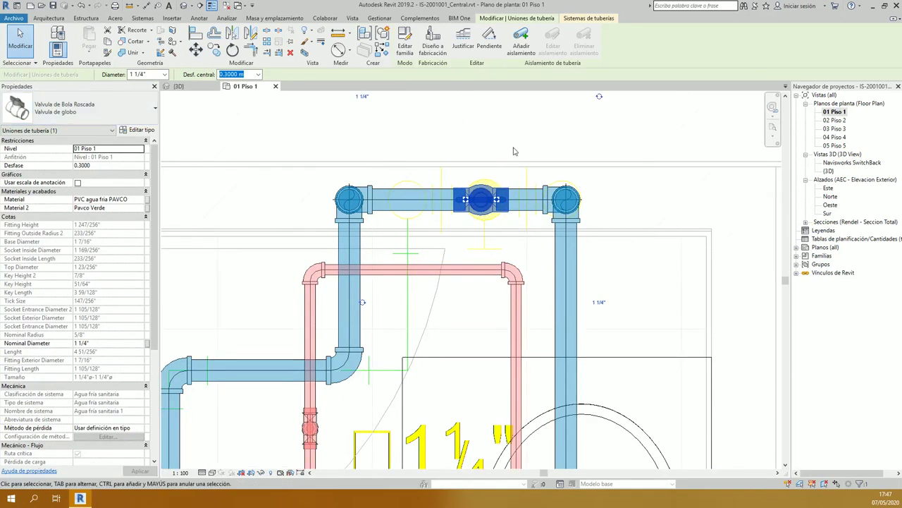
key(m)
key(v)
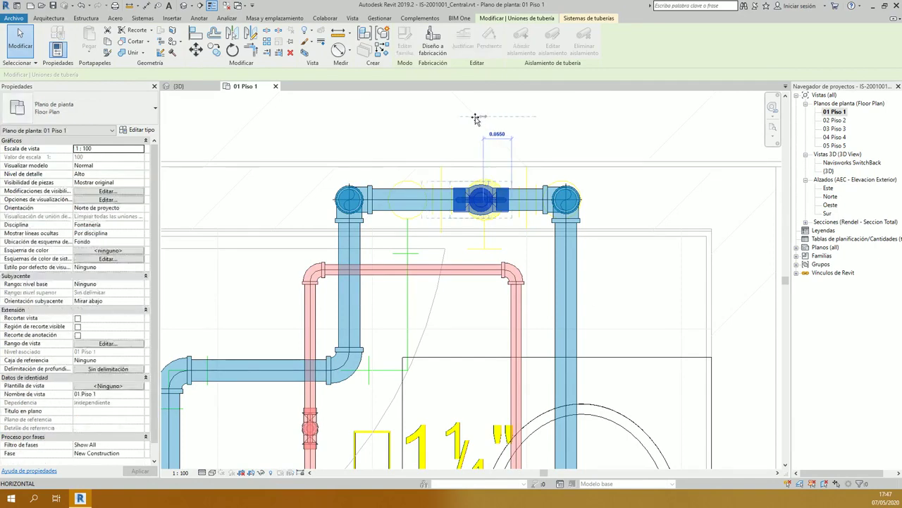
key(Escape)
key(Escape)
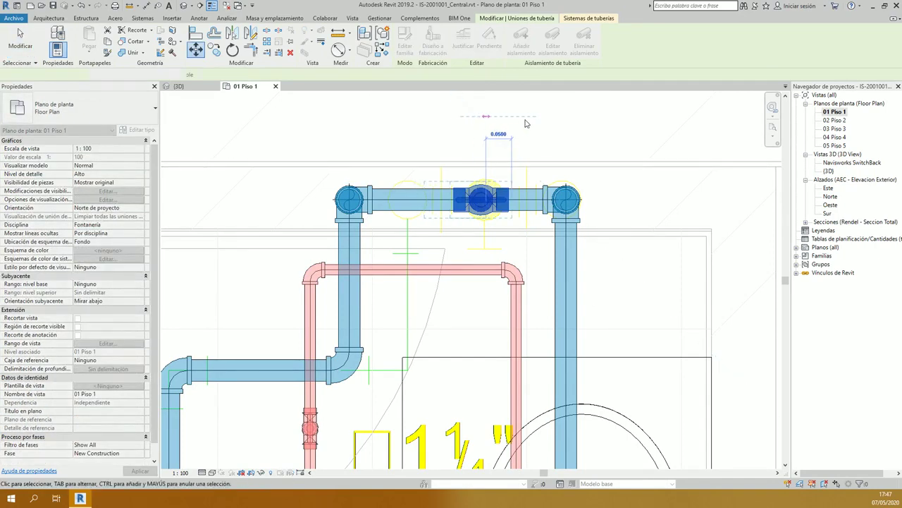
scroll(487, 205, up, 2)
middle_drag(506, 192, 505, 220)
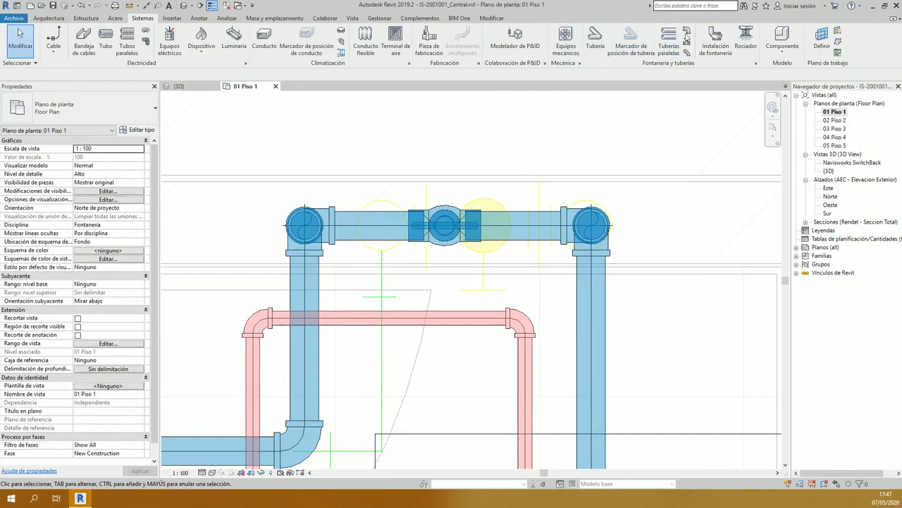
Step: Place a Union universal PVC fitting on each side of the globe valve on the short cold-water pipe
click(688, 34)
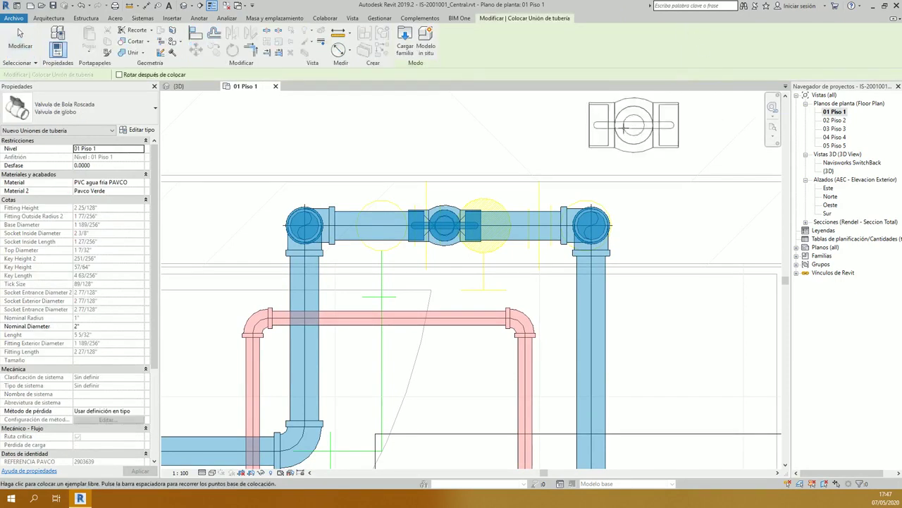
click(85, 108)
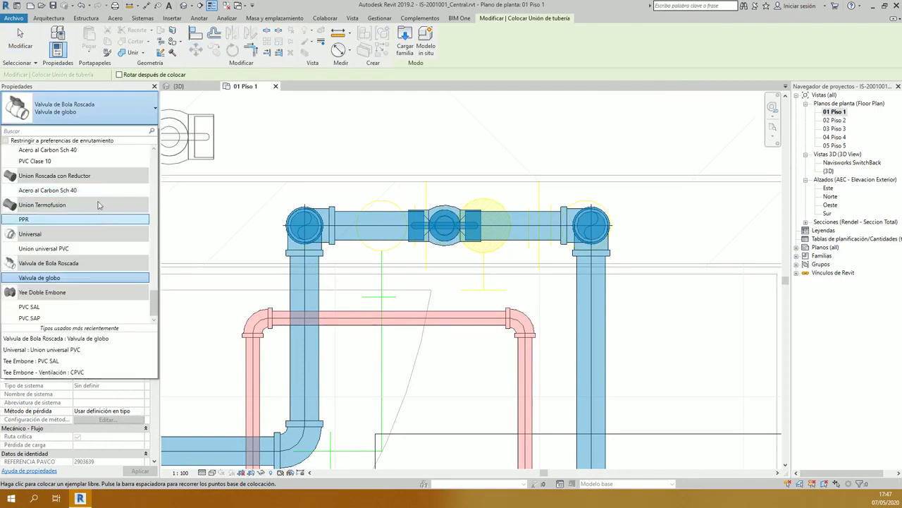
click(28, 251)
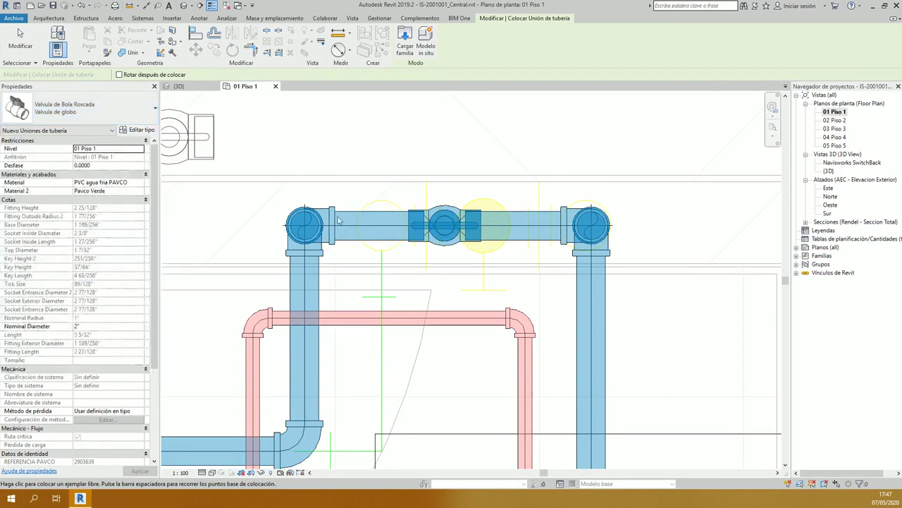
click(405, 286)
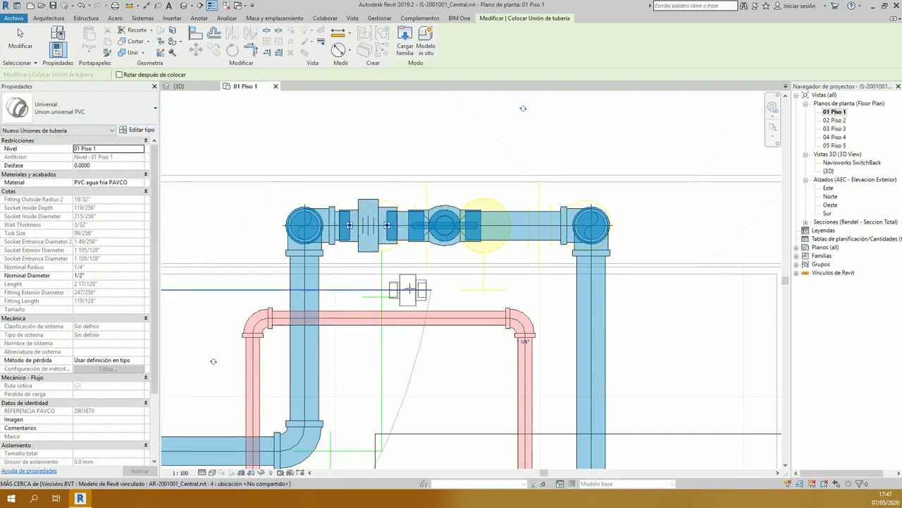
click(541, 240)
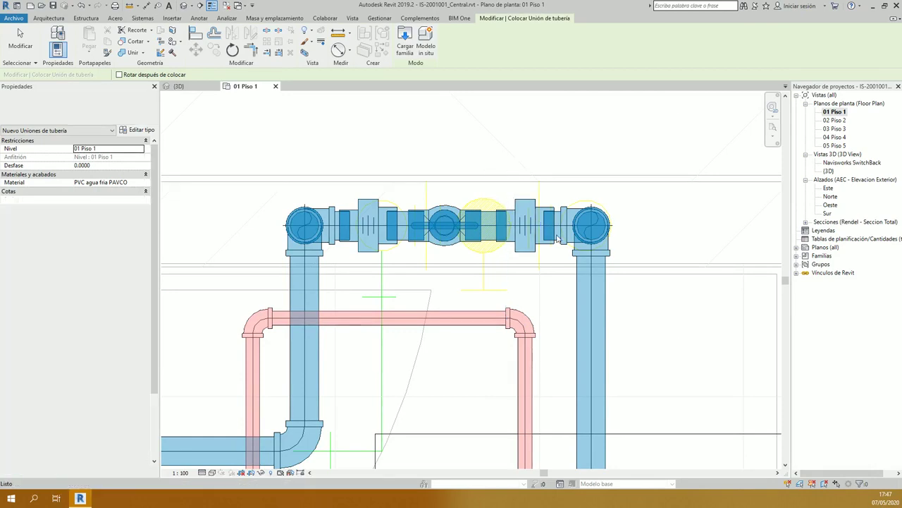
Step: In the 3D view, raise the top of the section box to include the valve assembly above the cold-water risers
click(178, 86)
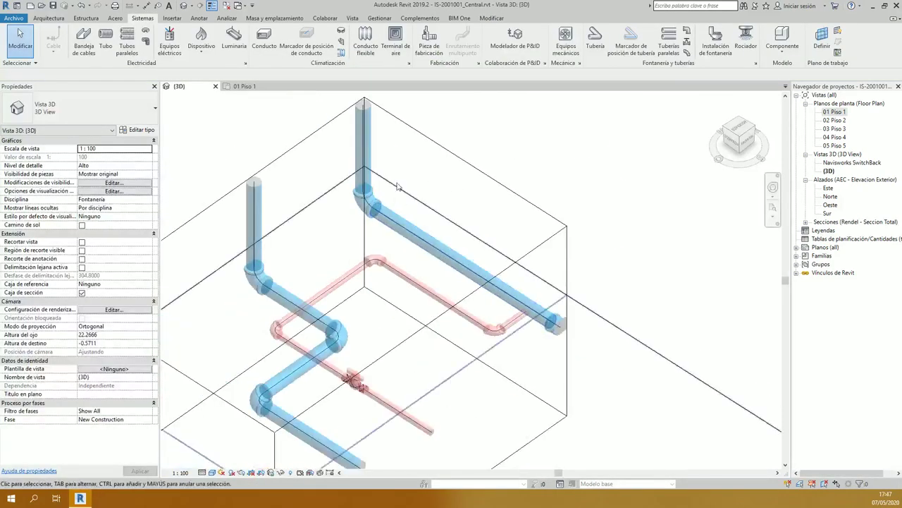
scroll(358, 256, up, 3)
click(358, 256)
scroll(360, 254, down, 2)
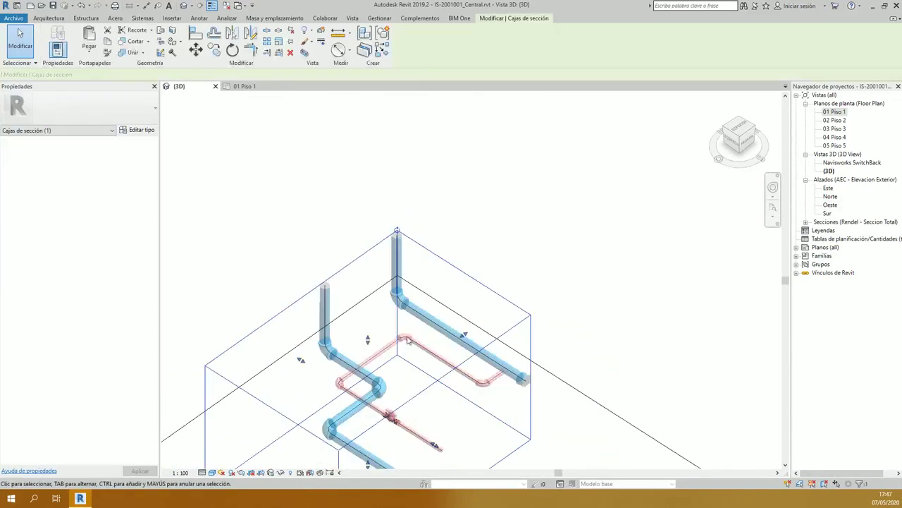
shift+middle_drag(368, 344, 373, 262)
key(Escape)
scroll(397, 195, up, 5)
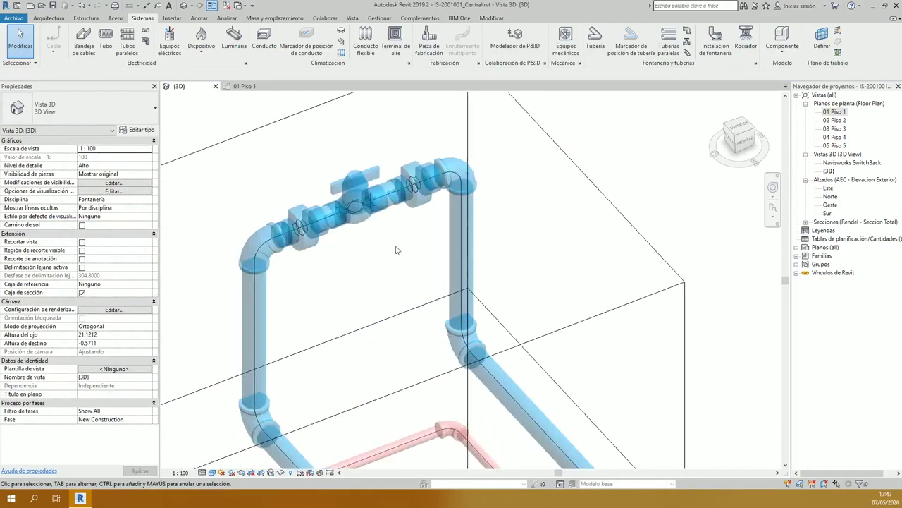
Step: Inspect the globe valve, its two universal unions and the surrounding section box in the 3D view
shift+middle_drag(430, 272, 380, 211)
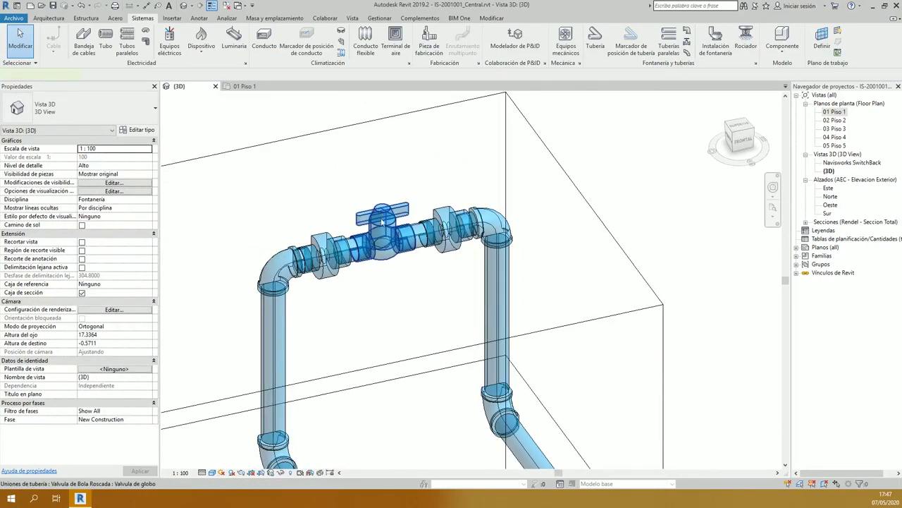
click(382, 223)
scroll(370, 226, up, 2)
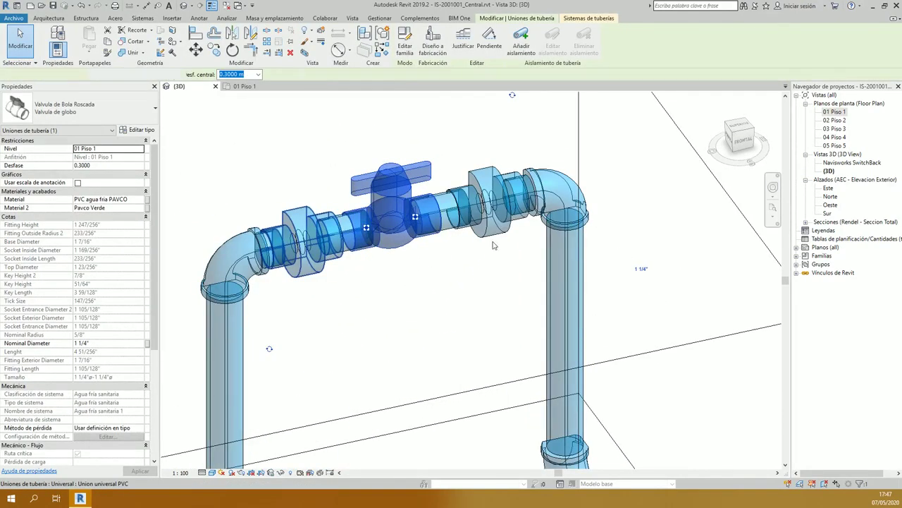
click(486, 201)
key(b)
key(x)
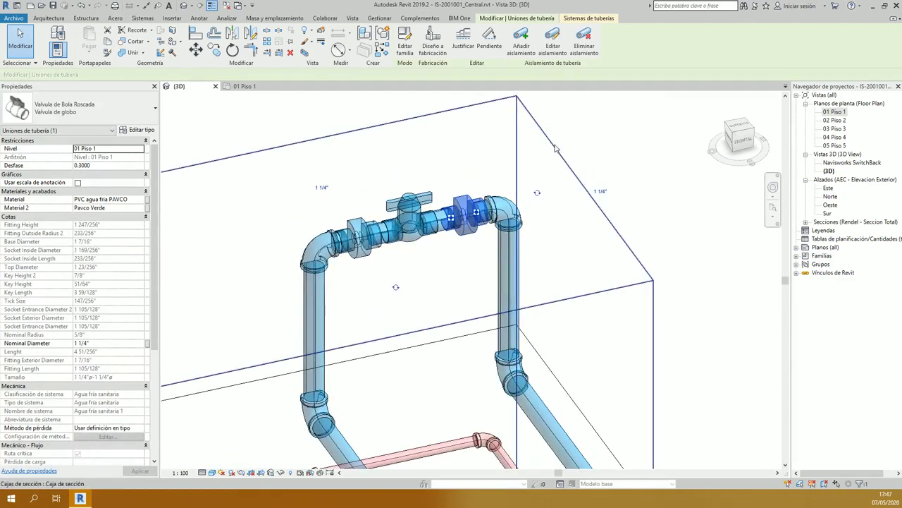
middle_drag(296, 345, 416, 346)
click(416, 336)
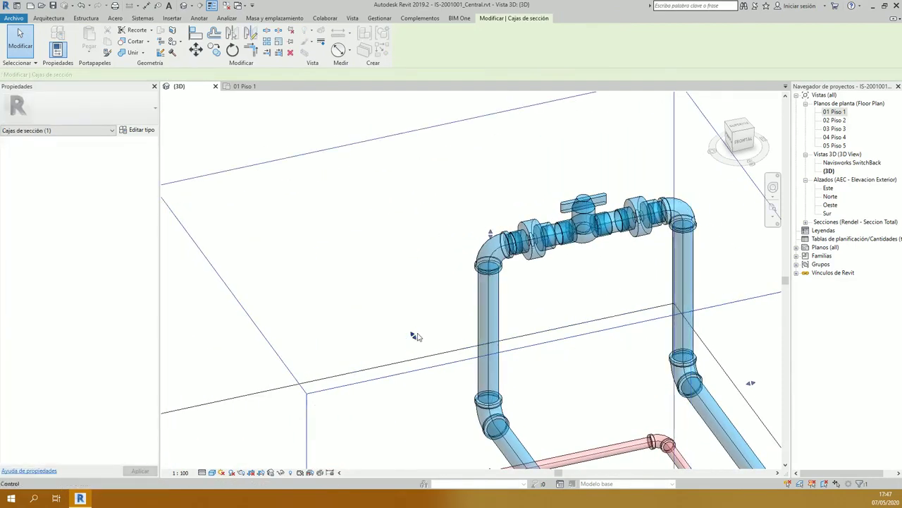
click(403, 116)
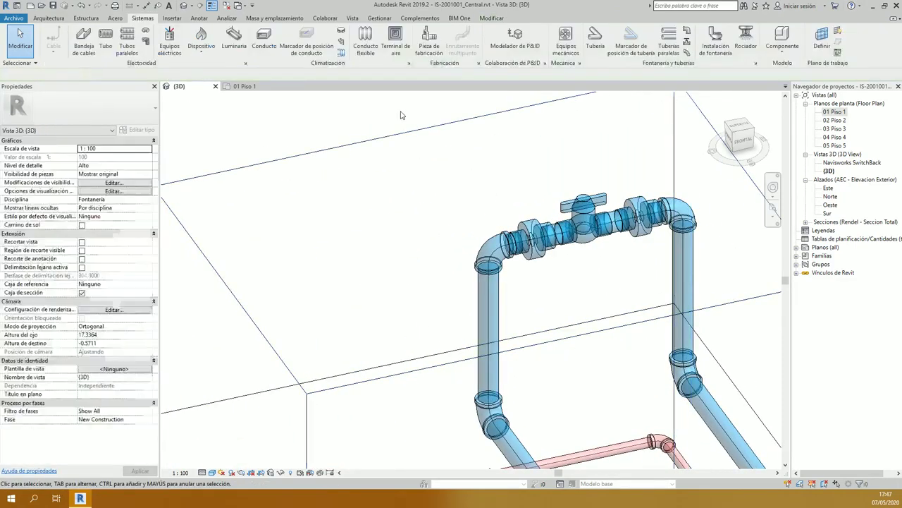
scroll(364, 158, down, 5)
Step: Return to the 01 Piso 1 floor plan and review the filtered cold- and hot-water pipes against the bathroom layout
click(250, 89)
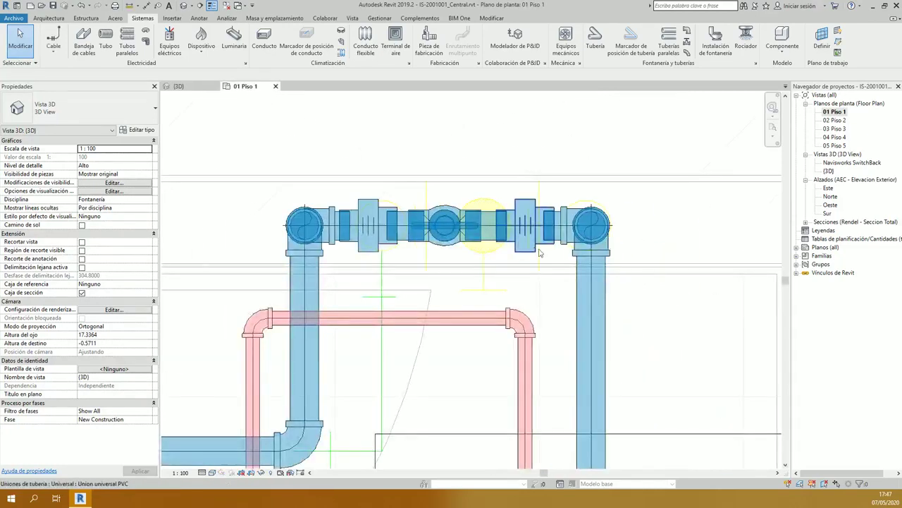
scroll(623, 418, down, 4)
middle_drag(623, 418, 557, 233)
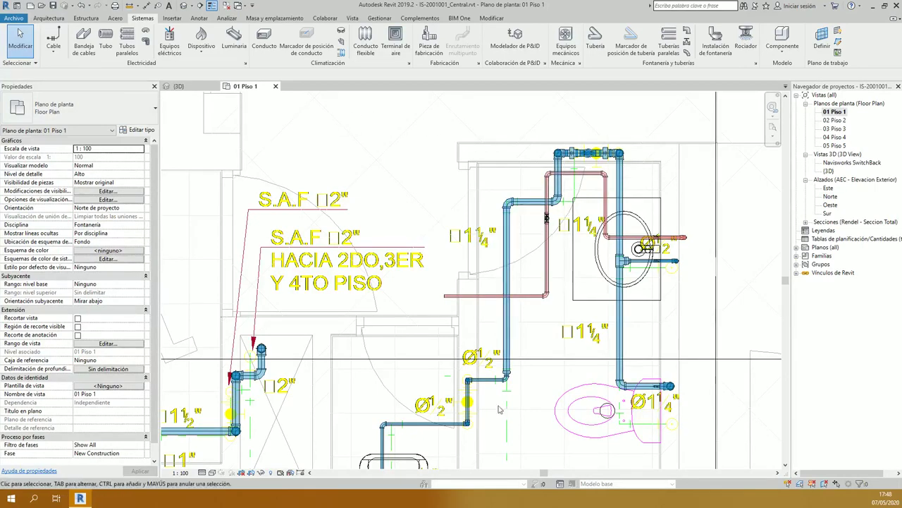
ctrl+scroll(539, 260, down, 3)
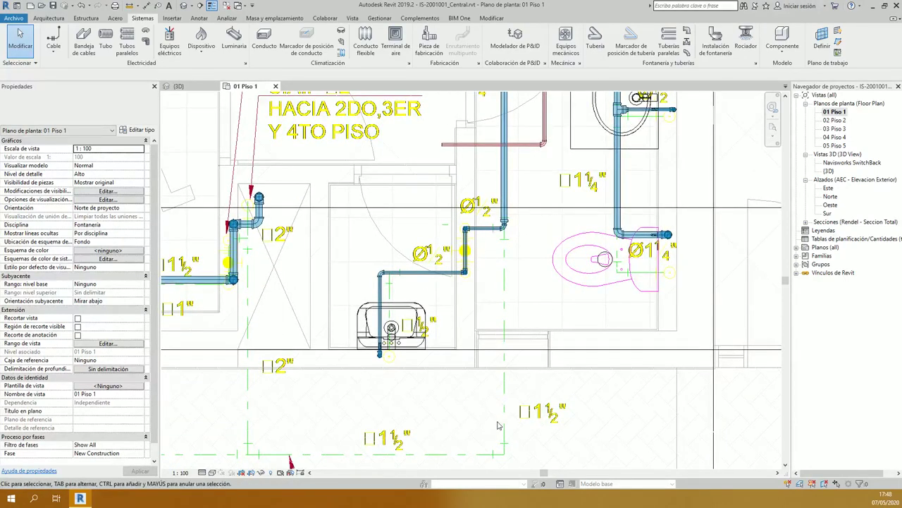
ctrl+scroll(288, 178, down, 3)
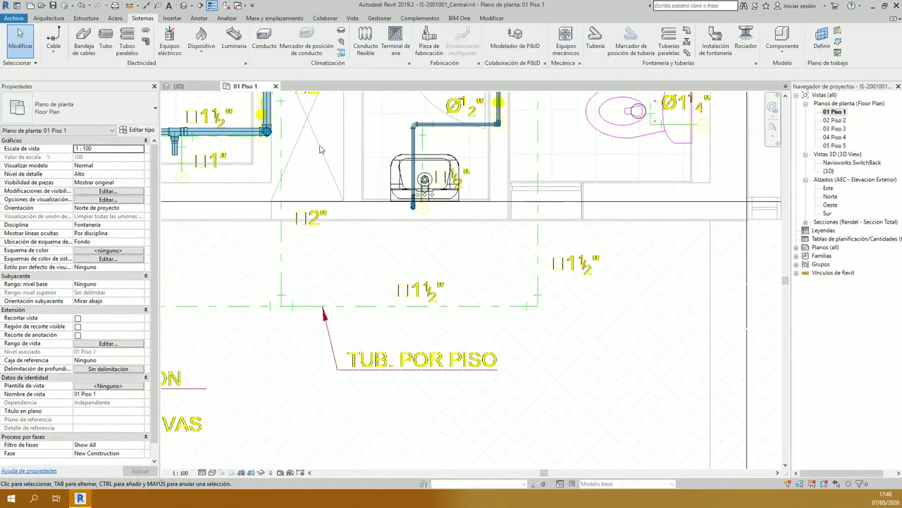
middle_drag(543, 148, 556, 232)
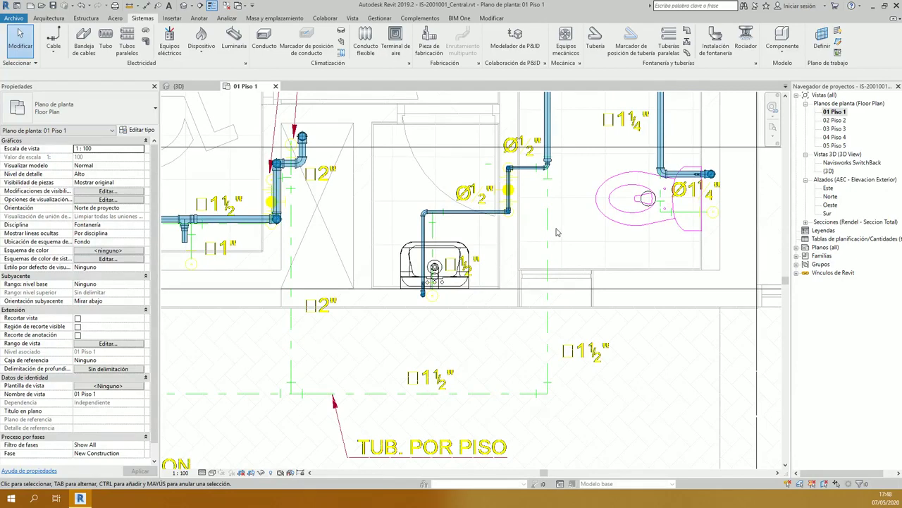
ctrl+scroll(564, 232, down, 3)
ctrl+scroll(561, 244, up, 5)
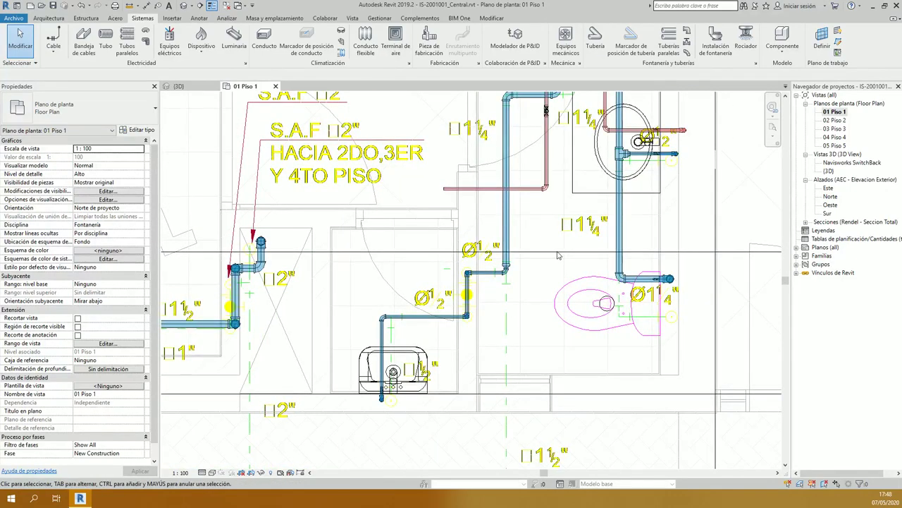
ctrl+scroll(544, 243, up, 2)
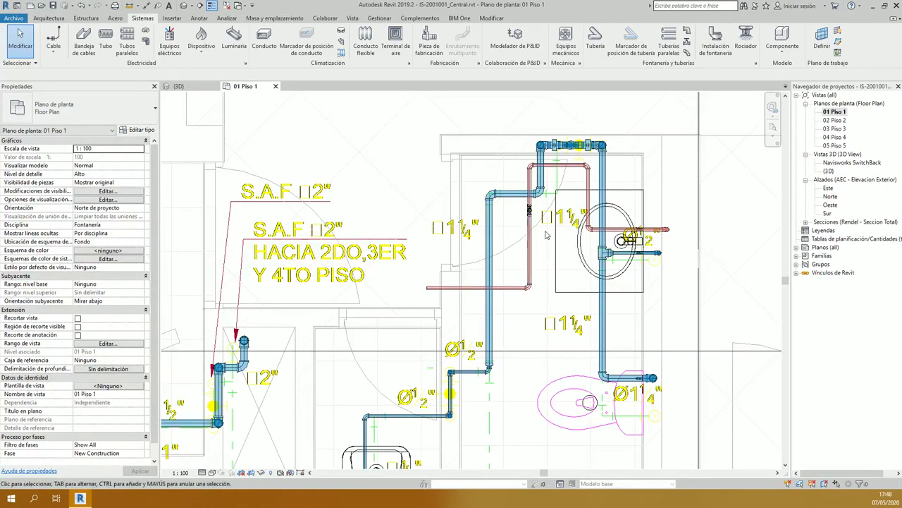
middle_drag(569, 359, 582, 280)
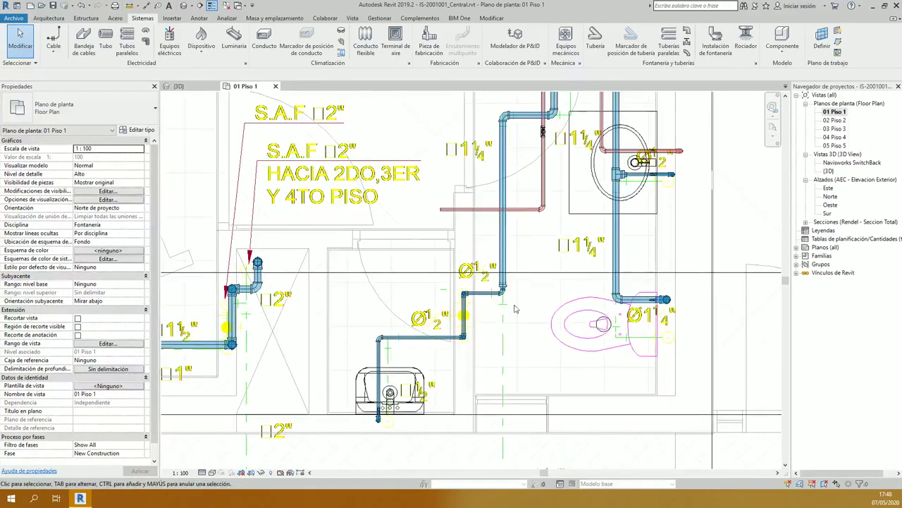
Step: Examine the bathroom's cold- and hot-water runs, checking the properties of the 1 1/4" cold-water pipe, its elbow and the globe valve assembly
middle_drag(619, 131, 586, 232)
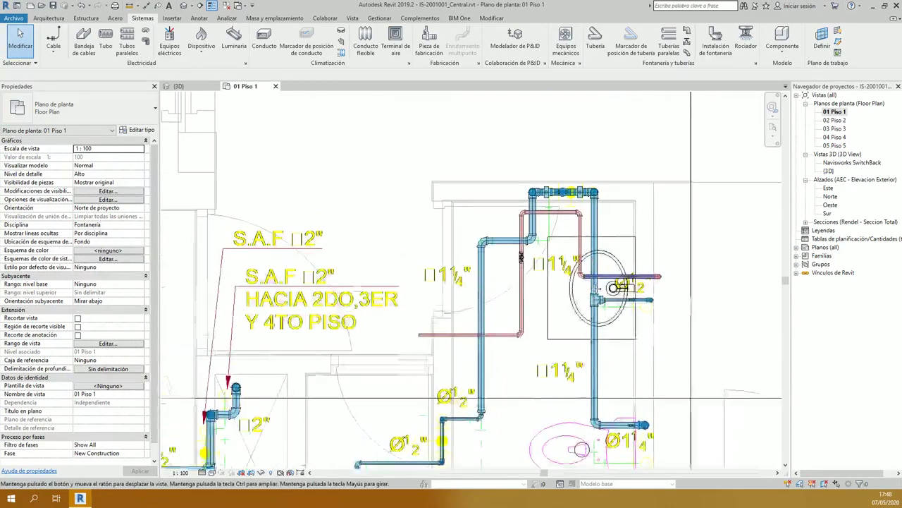
scroll(624, 163, up, 3)
scroll(500, 169, up, 2)
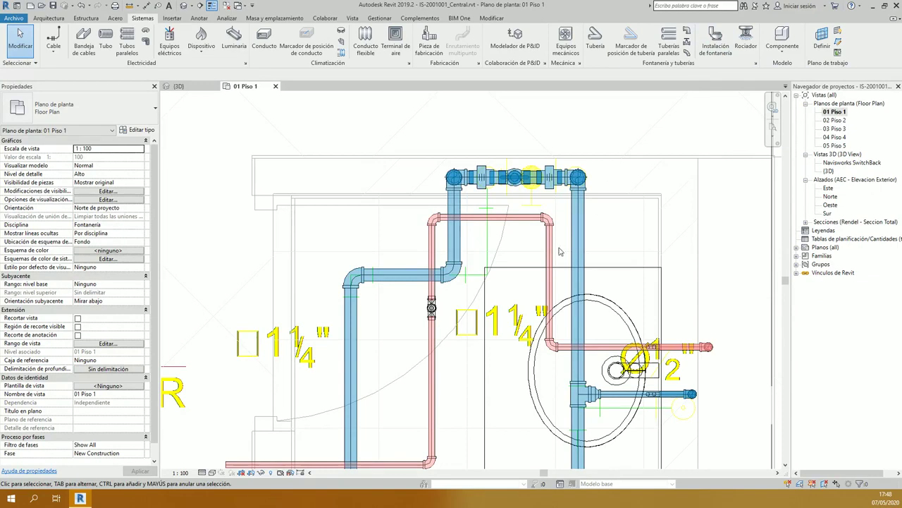
scroll(559, 251, down, 3)
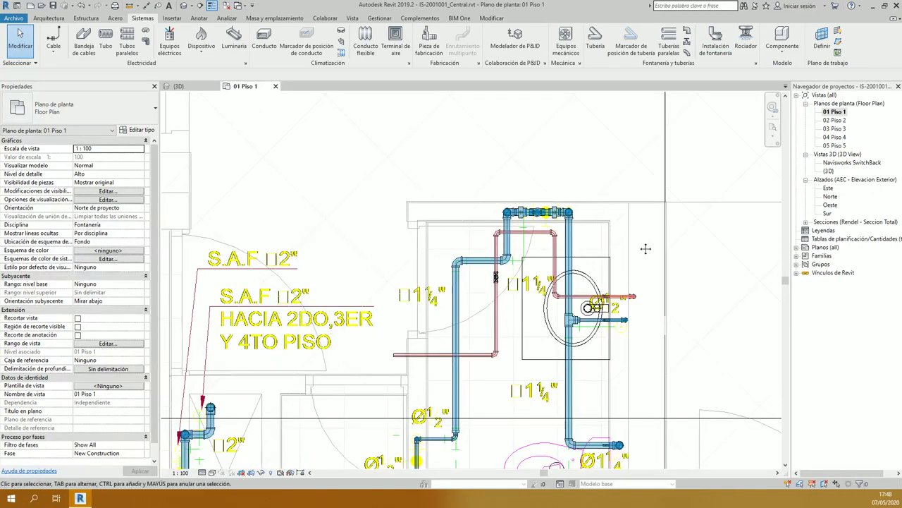
middle_drag(533, 251, 495, 196)
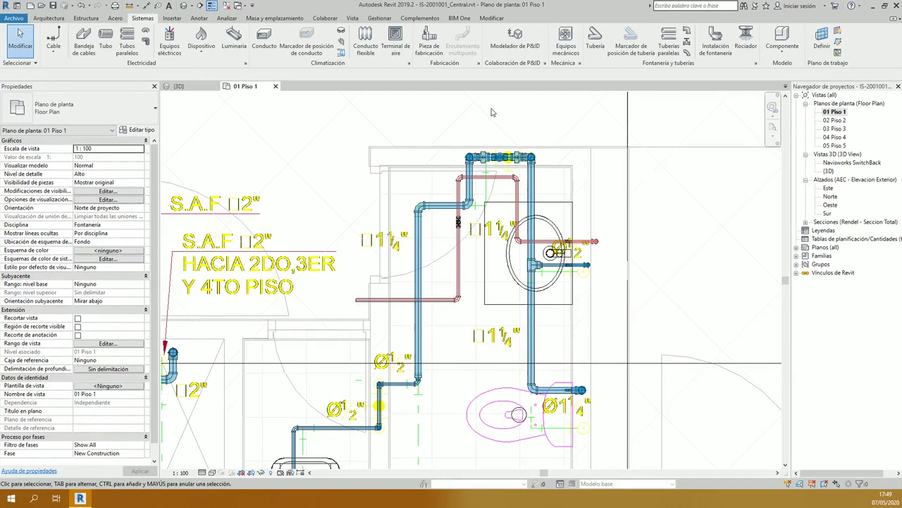
click(418, 226)
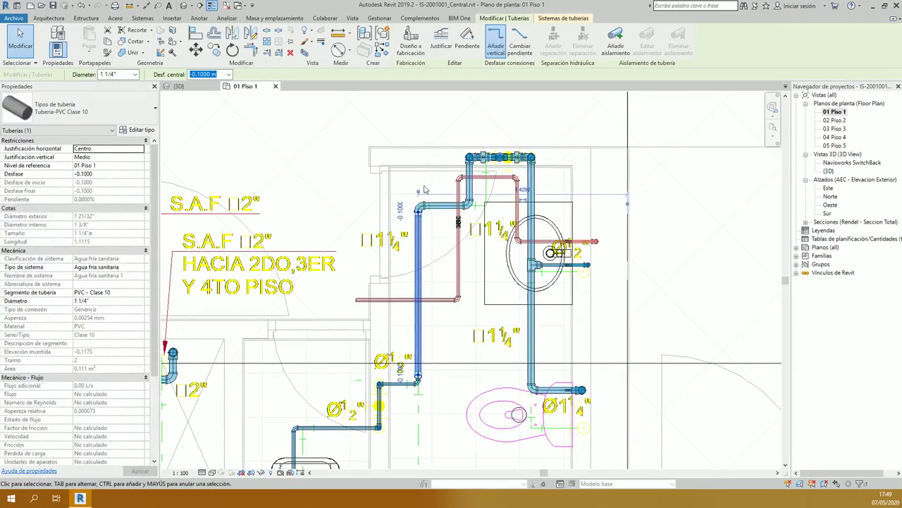
scroll(421, 206, up, 2)
click(422, 205)
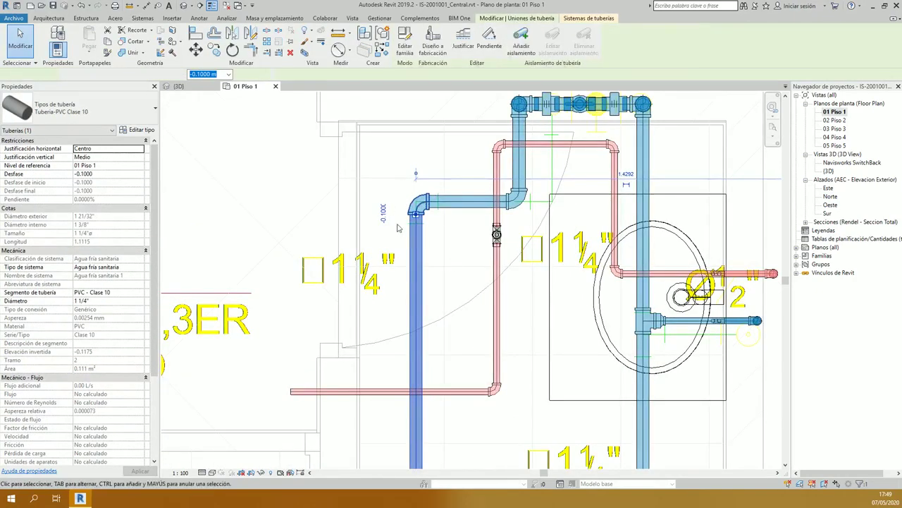
scroll(423, 196, up, 1)
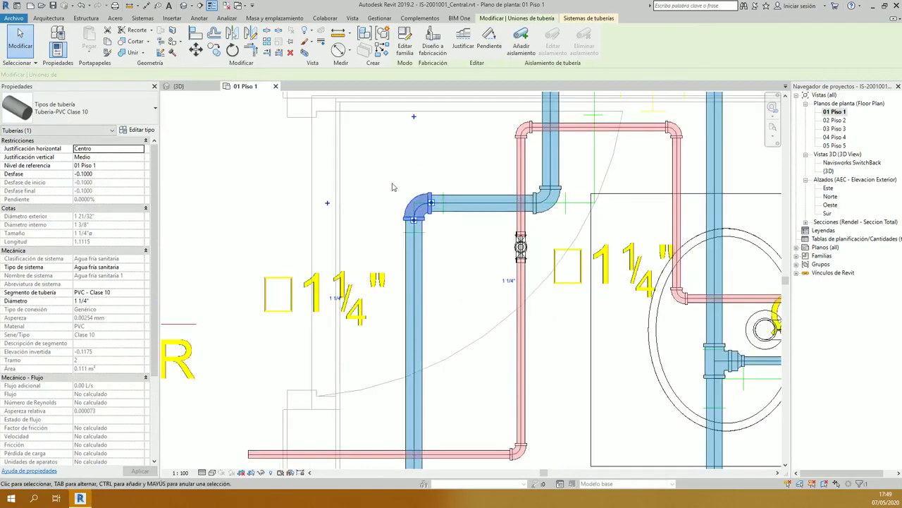
click(462, 285)
click(415, 253)
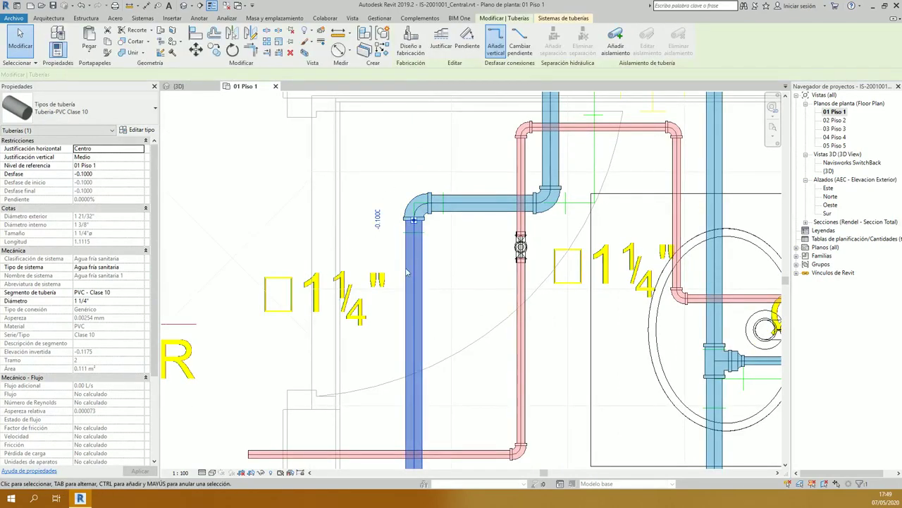
scroll(497, 209, down, 2)
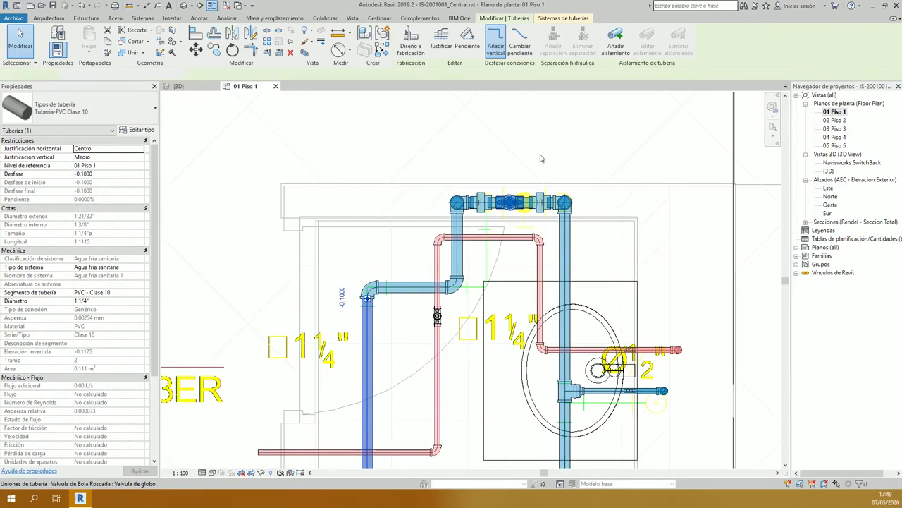
click(498, 206)
click(556, 138)
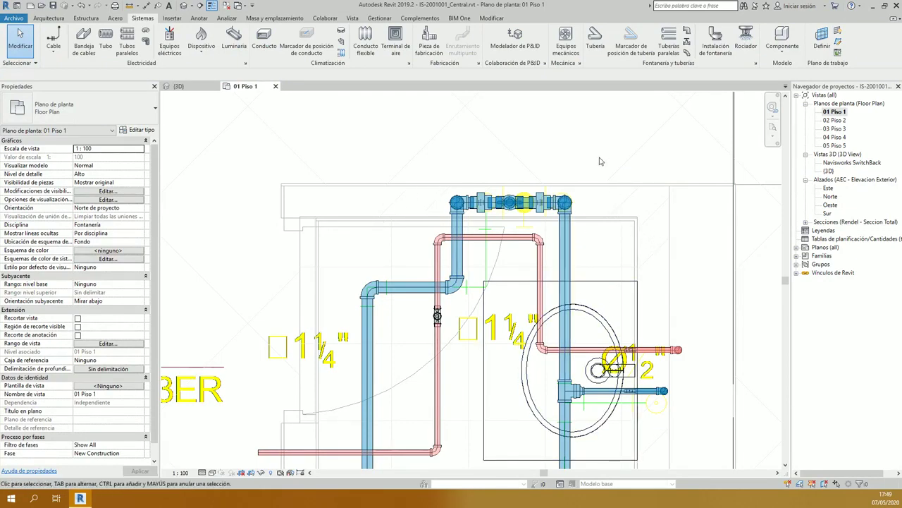
scroll(586, 190, down, 3)
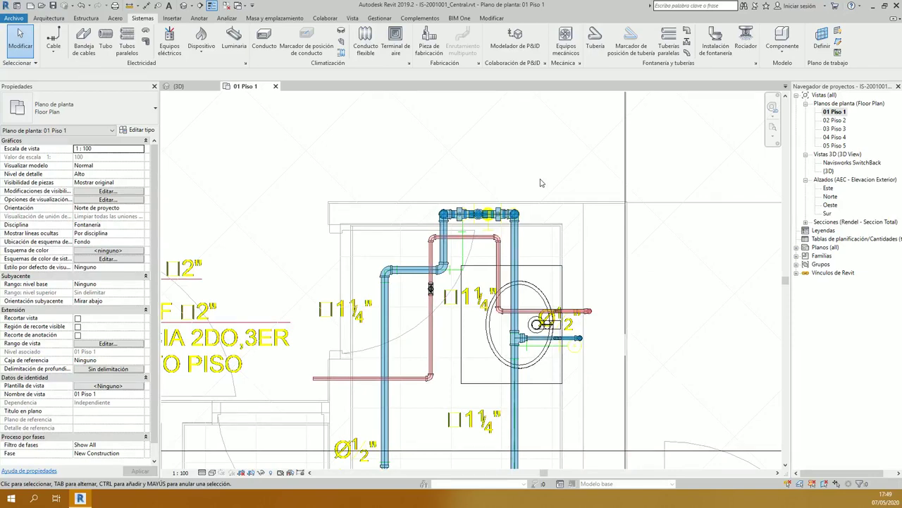
scroll(555, 191, down, 2)
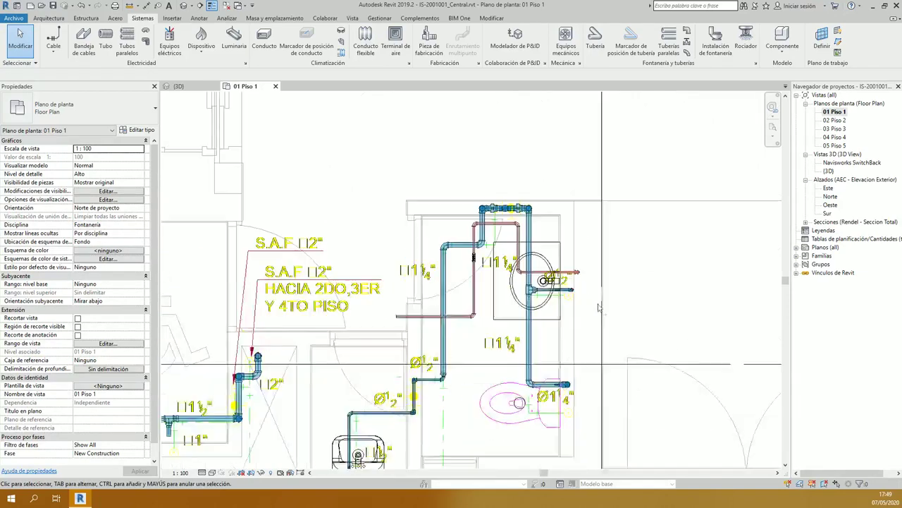
middle_drag(555, 191, 522, 94)
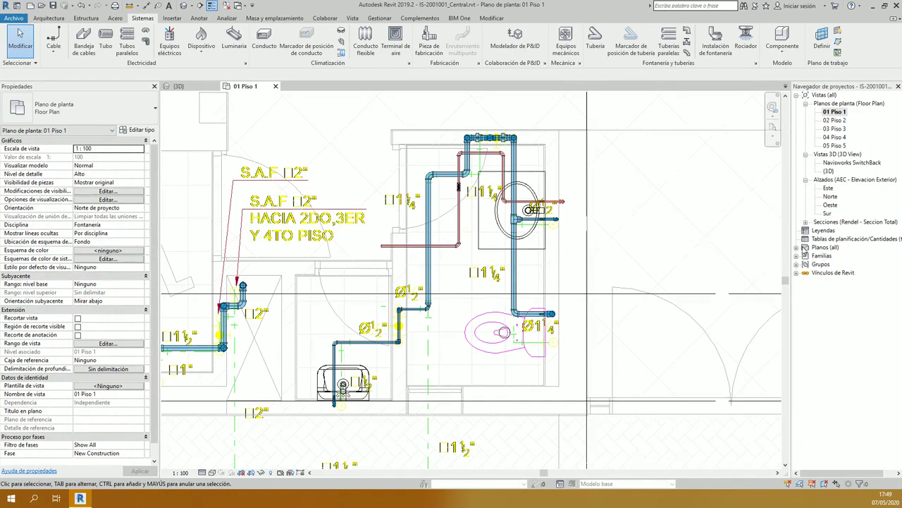
Step: Create a new sheet with the A1 métrico title block
click(354, 19)
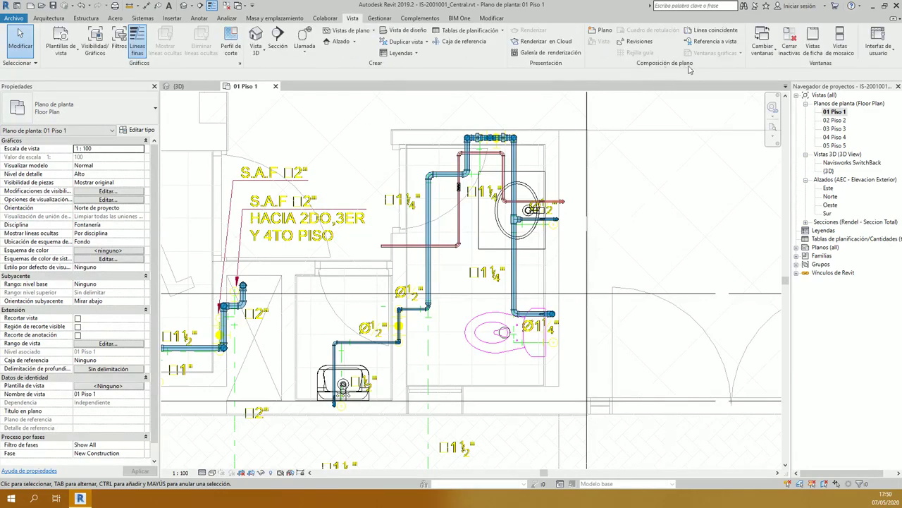
click(605, 30)
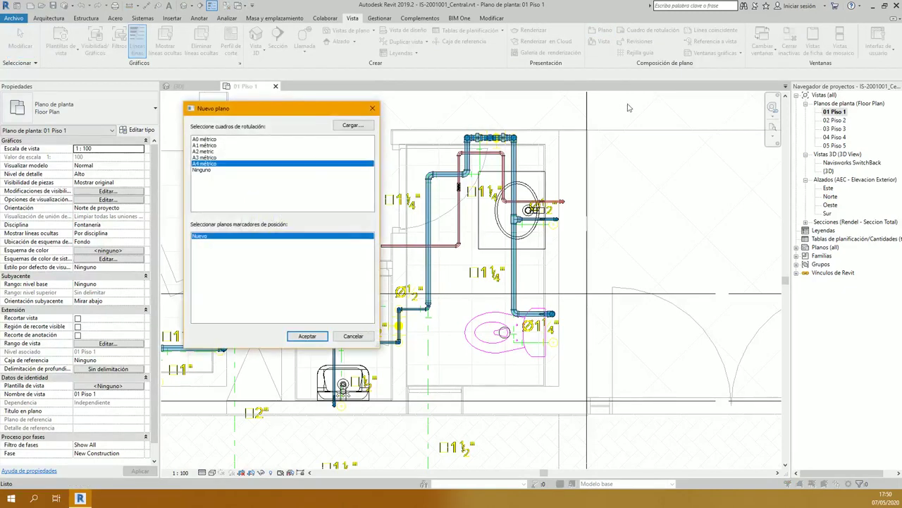
drag(311, 104, 318, 113)
click(218, 143)
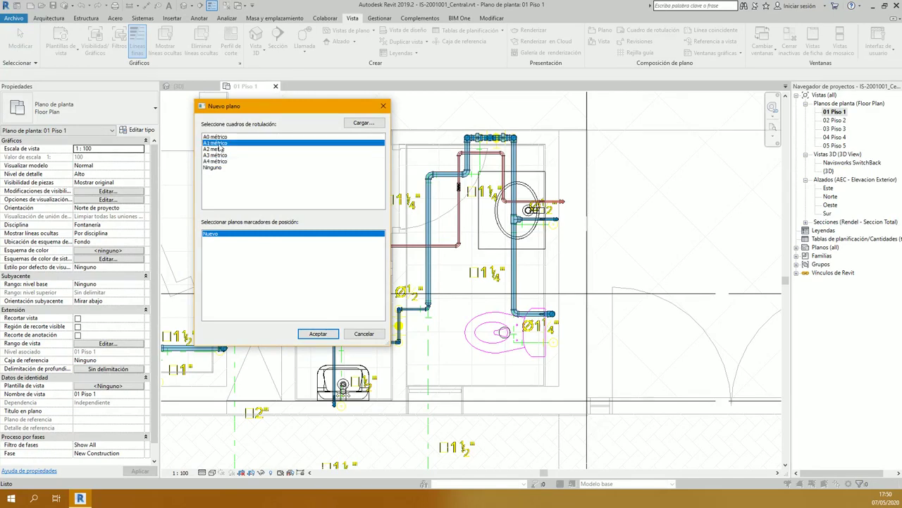
drag(249, 108, 257, 108)
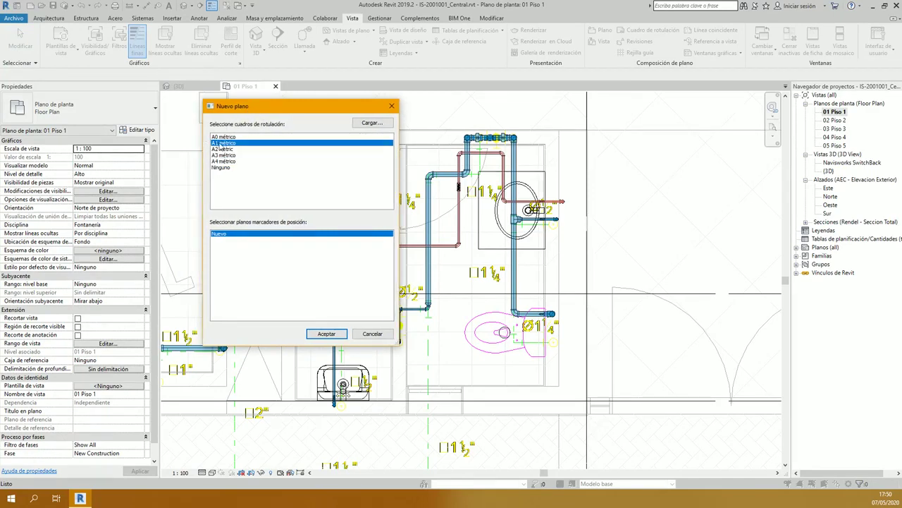
click(327, 334)
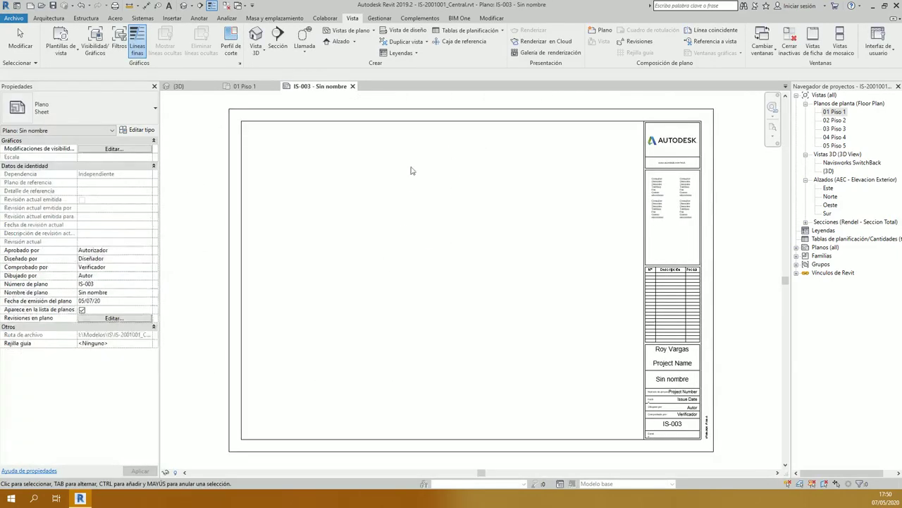
Step: Expand the project's sheet list and check the new IS-003 sheet and its properties
click(806, 247)
click(833, 255)
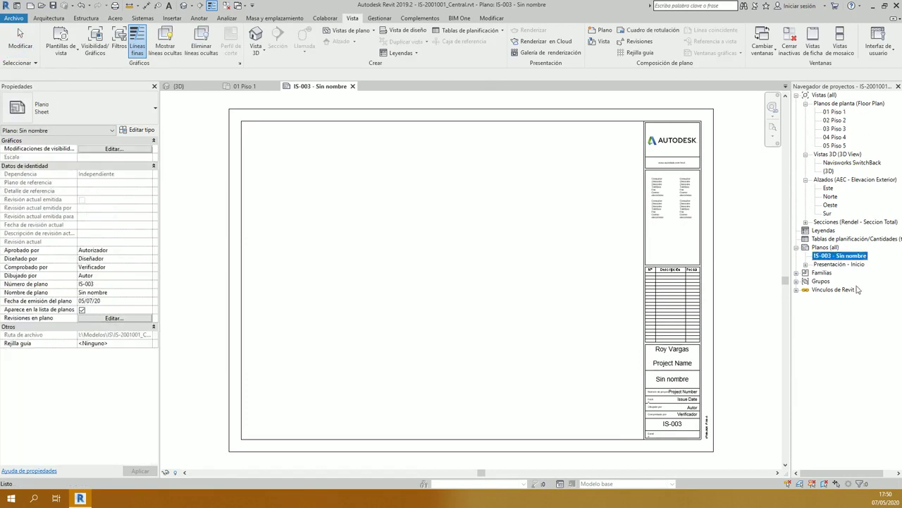
click(823, 247)
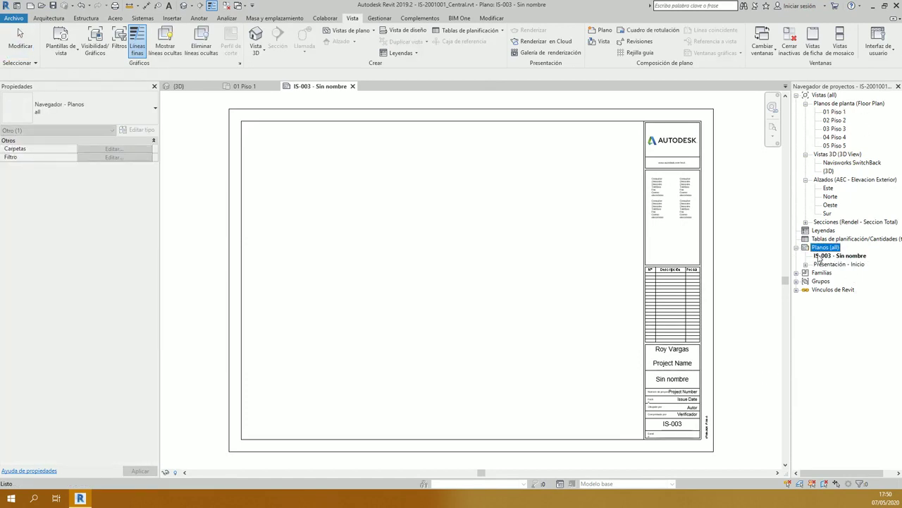
click(828, 256)
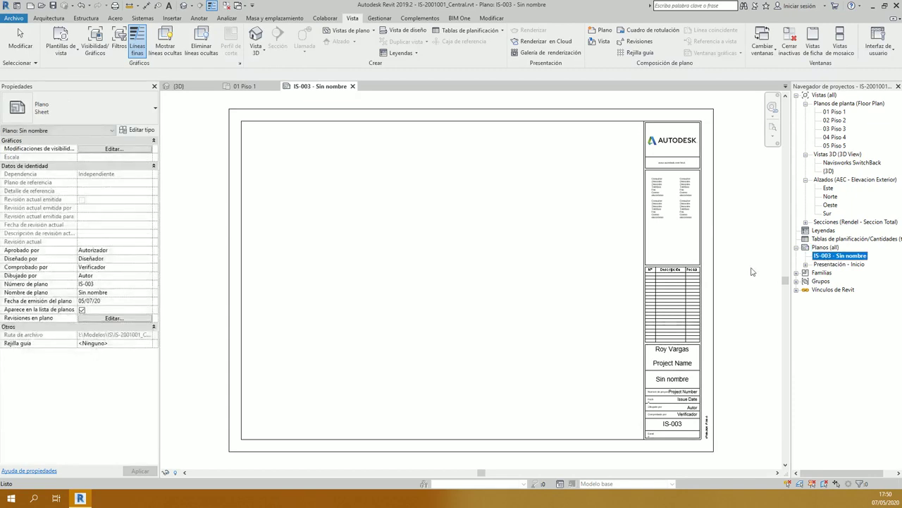
click(292, 236)
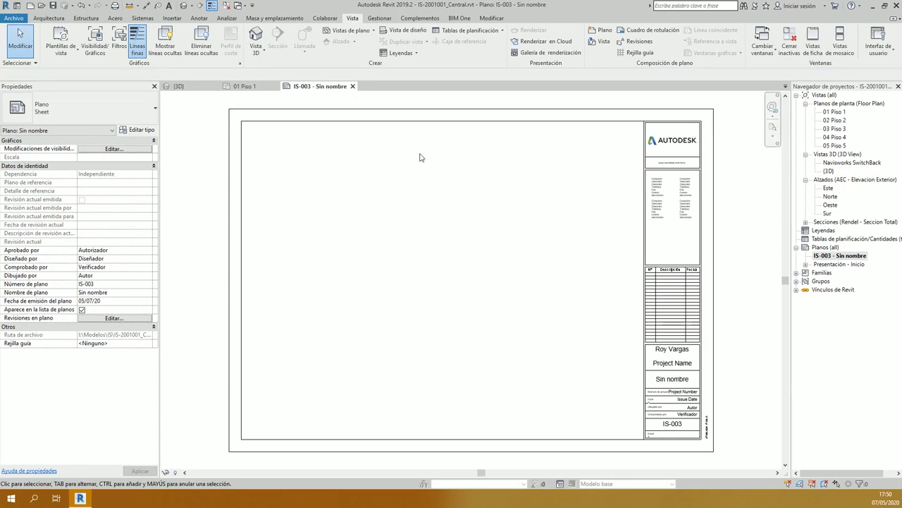
Step: Place the 01 Piso 1 floor plan on the IS-003 sheet, in the drawing area beside the title block
click(244, 86)
scroll(423, 253, down, 3)
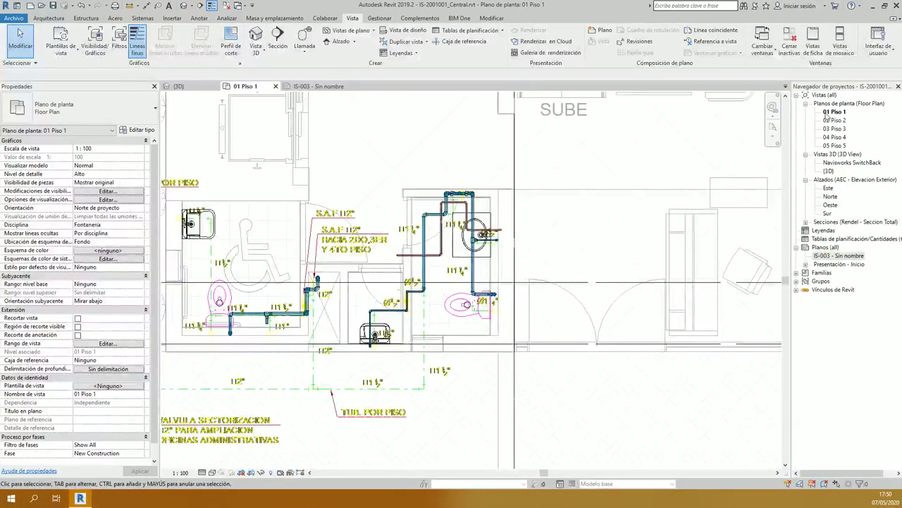
click(834, 112)
click(344, 89)
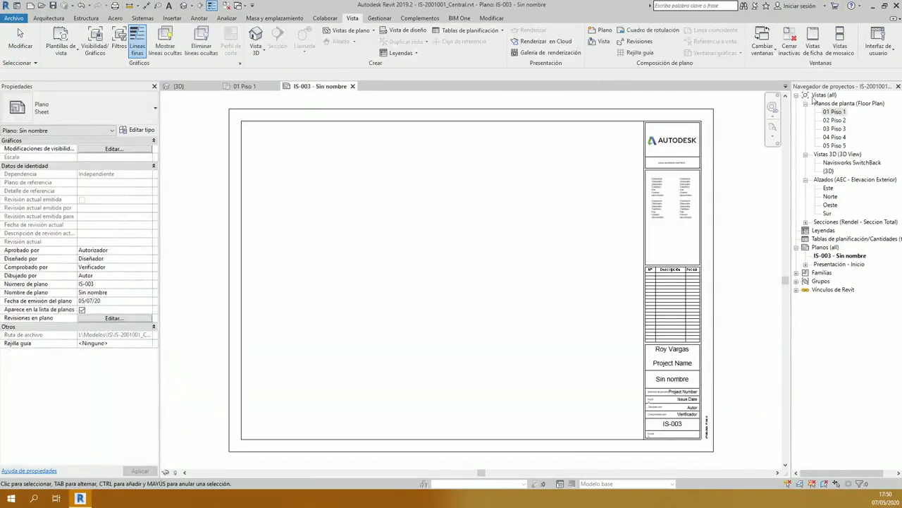
click(837, 112)
drag(843, 113, 359, 280)
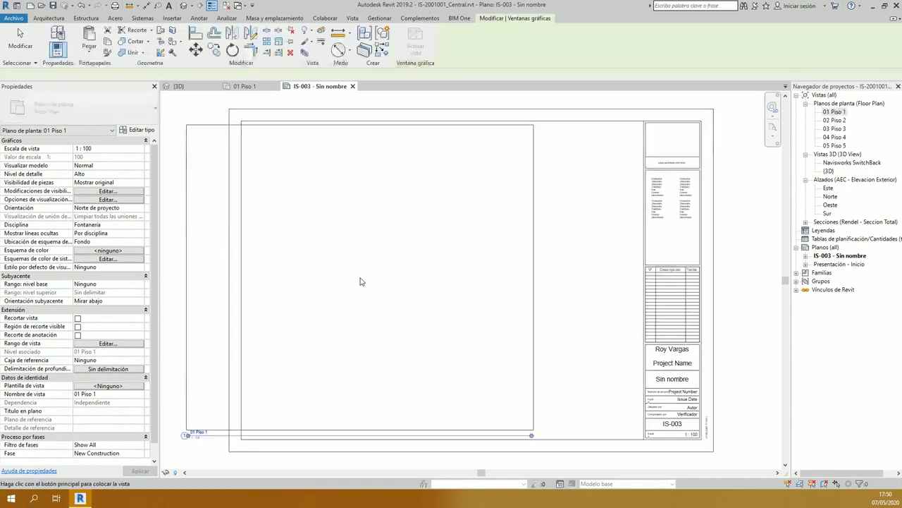
click(396, 284)
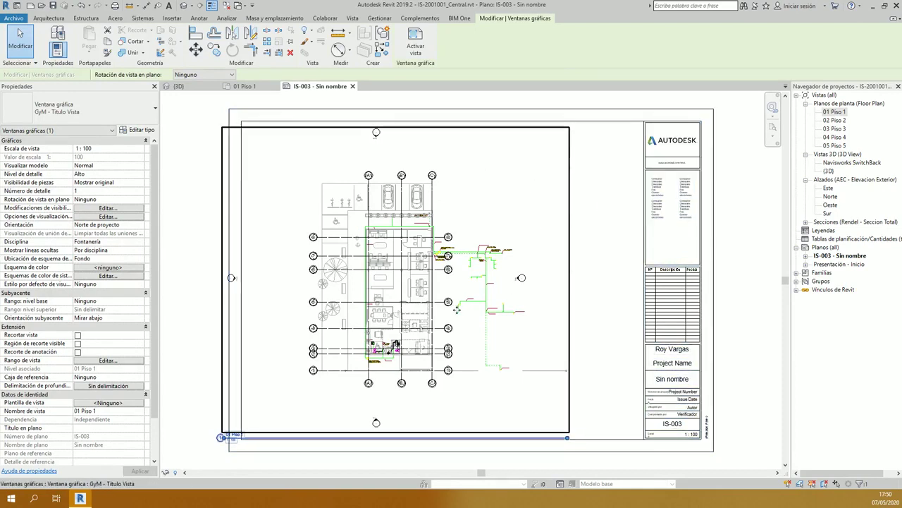
Step: Check the floor plans of the upper storeys and shift the 01 Piso 1 viewport up and to the left on the sheet
click(841, 113)
click(835, 120)
click(836, 128)
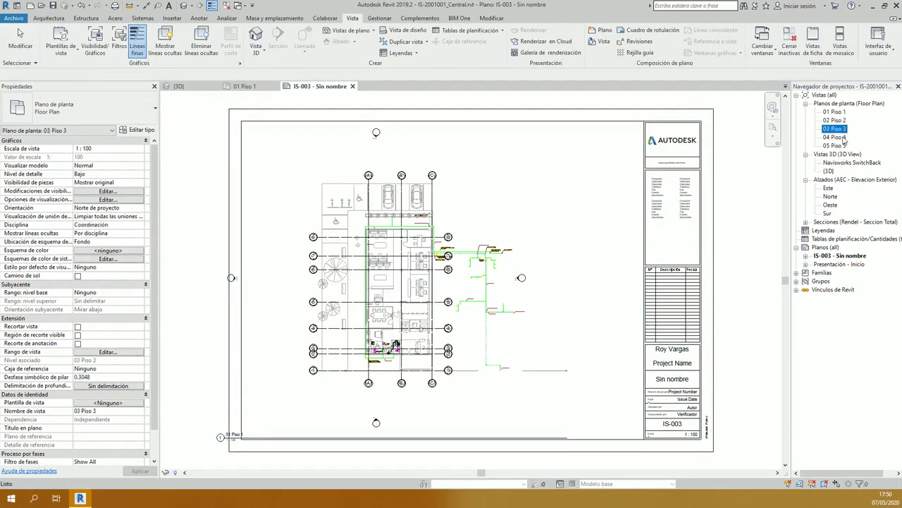
click(836, 137)
click(836, 120)
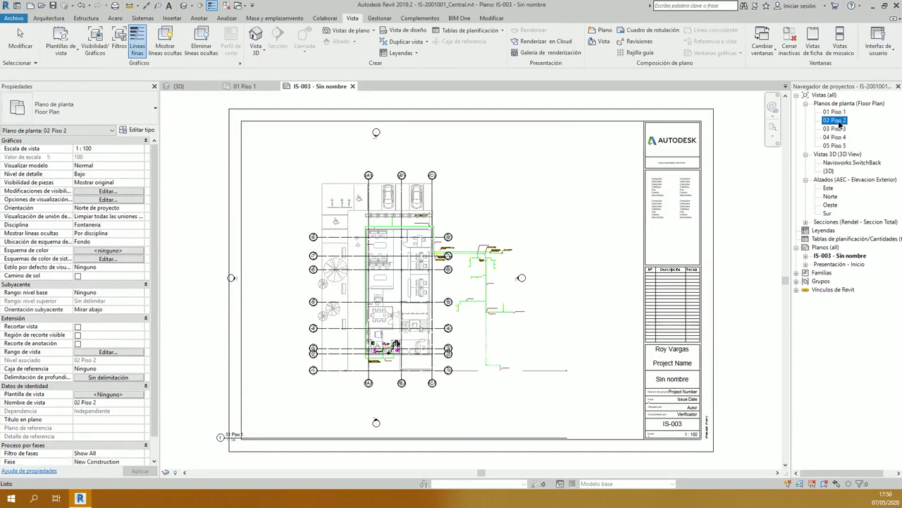
click(840, 113)
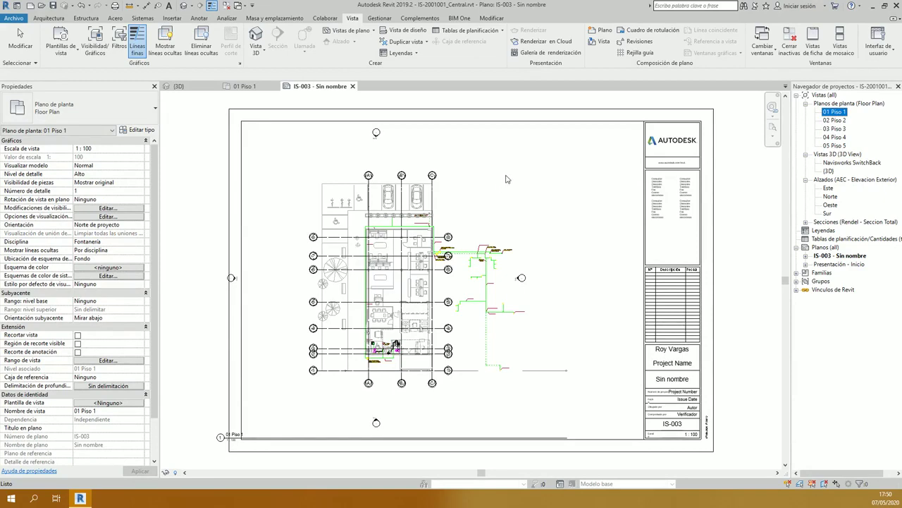
click(364, 234)
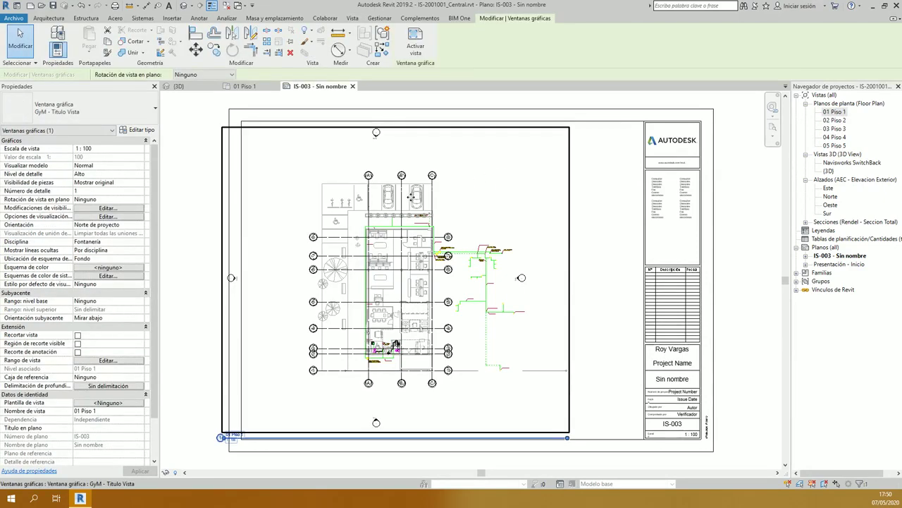
drag(369, 244, 338, 226)
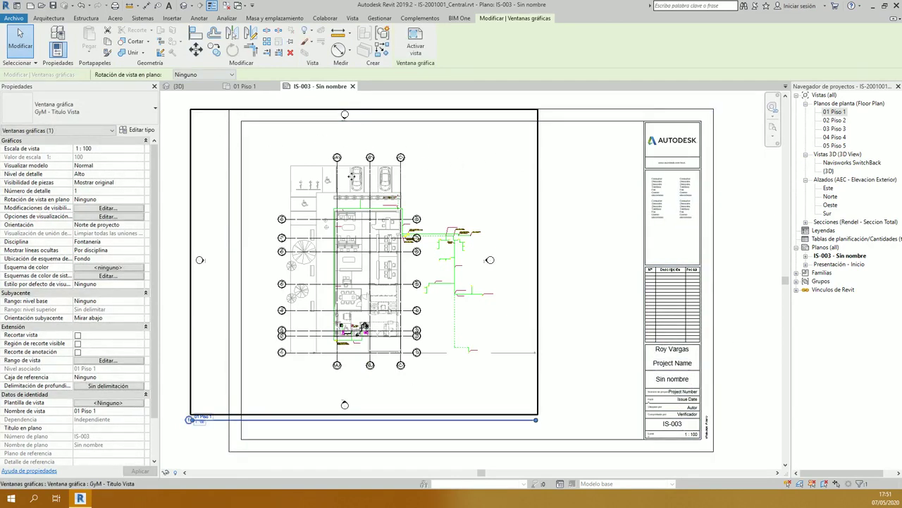
Step: In the 01 Piso 1 floor plan, turn off the display of all imported categories in the visibility/graphics overrides
double_click(835, 112)
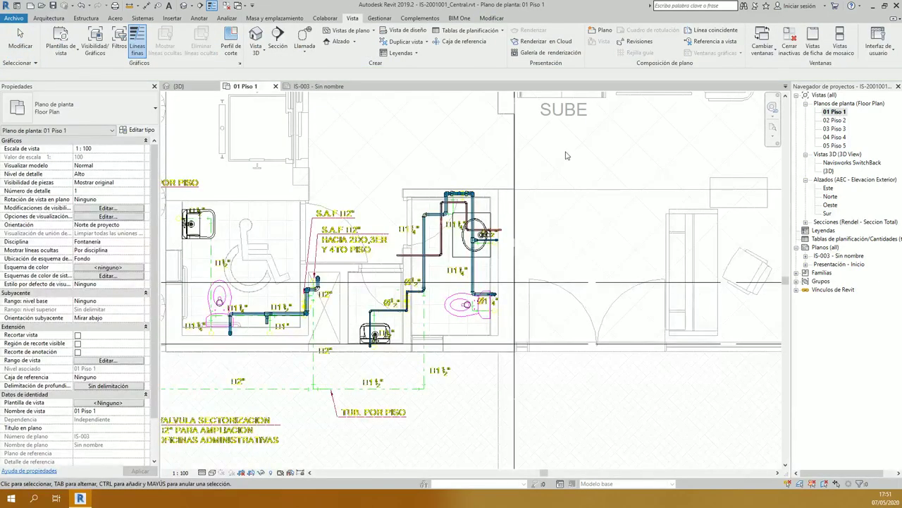
scroll(185, 364, down, 3)
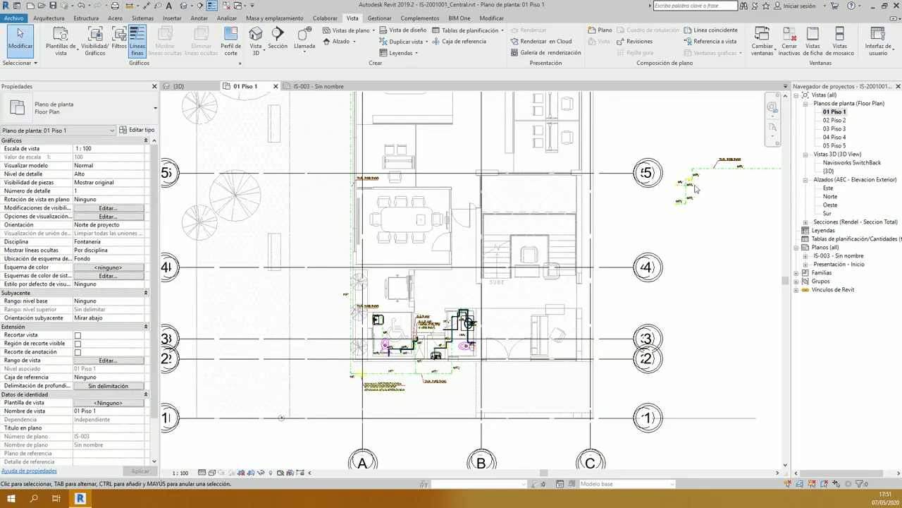
scroll(693, 173, down, 3)
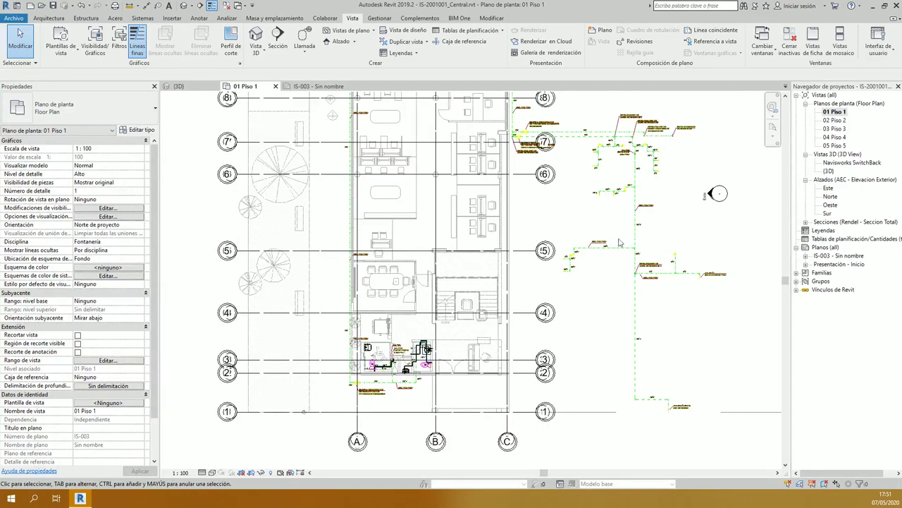
key(v)
key(v)
key(g)
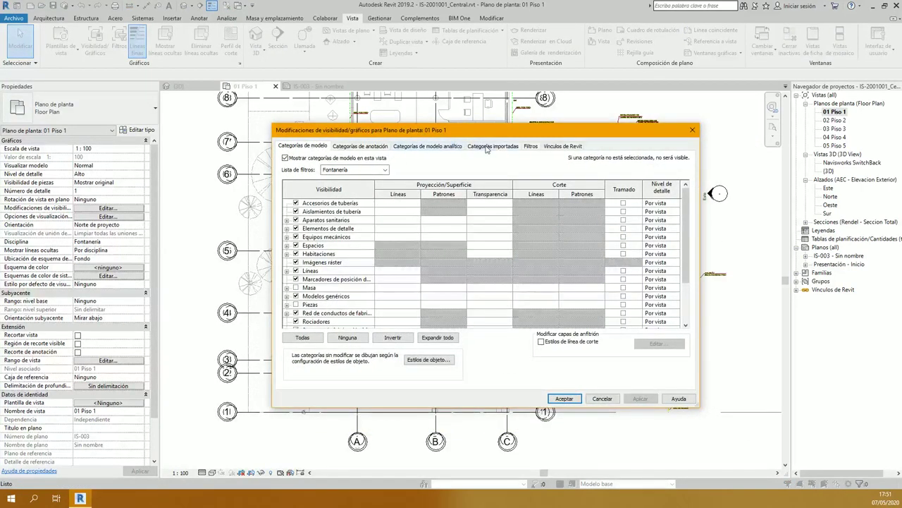
click(472, 148)
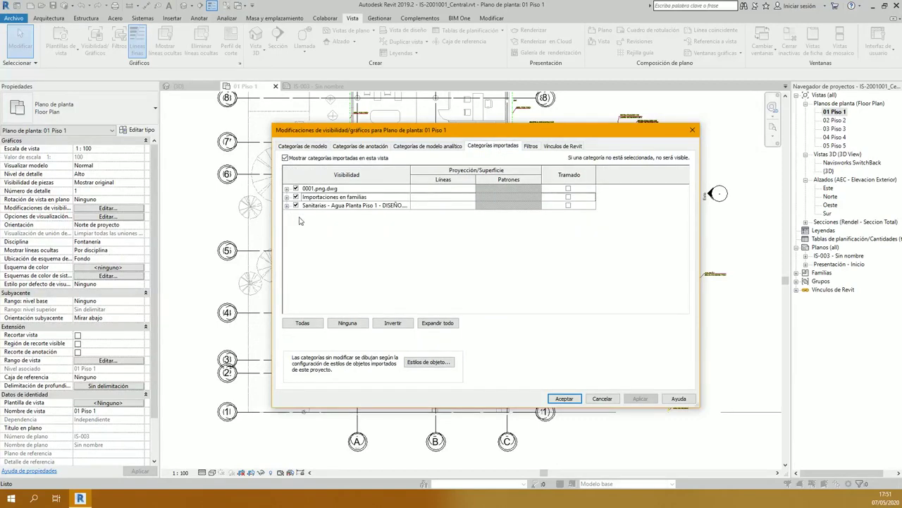
click(285, 158)
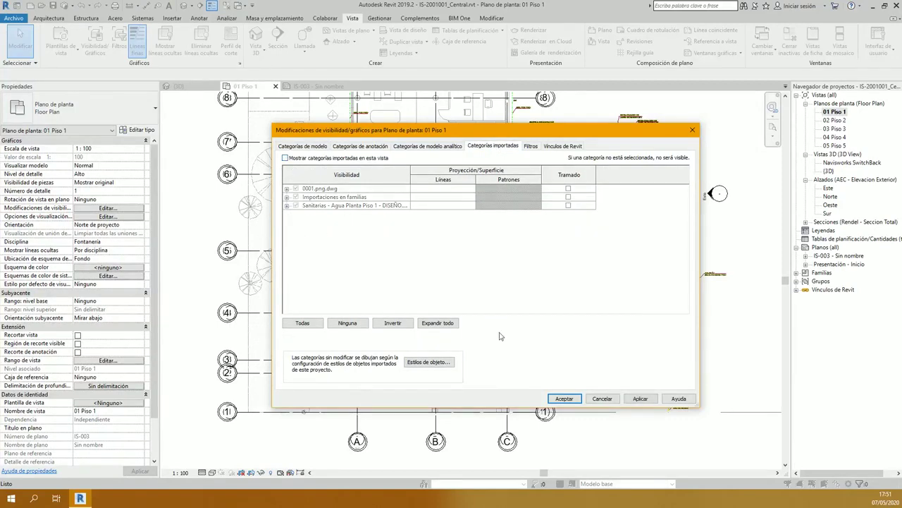
click(565, 398)
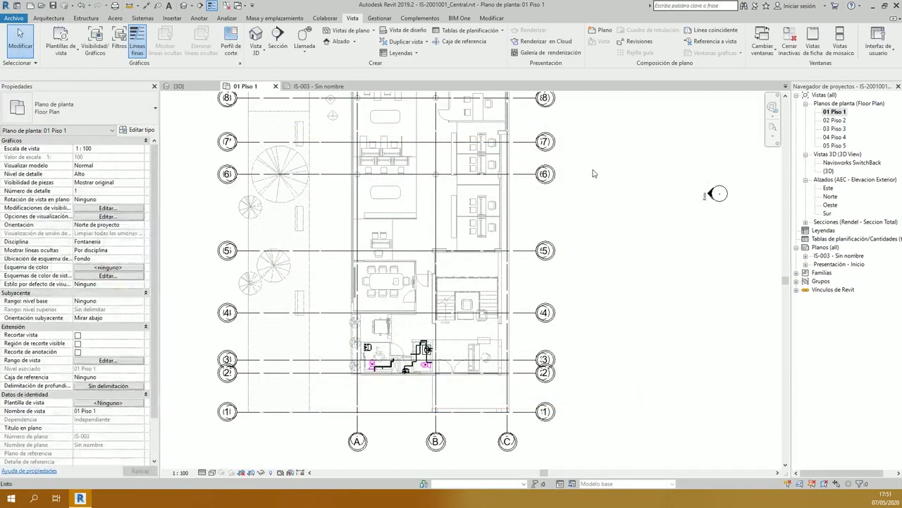
Step: Turn off the Rejillas annotation category in the 01 Piso 1 visibility overrides and apply it to check the duplicated grids
middle_drag(593, 174, 619, 127)
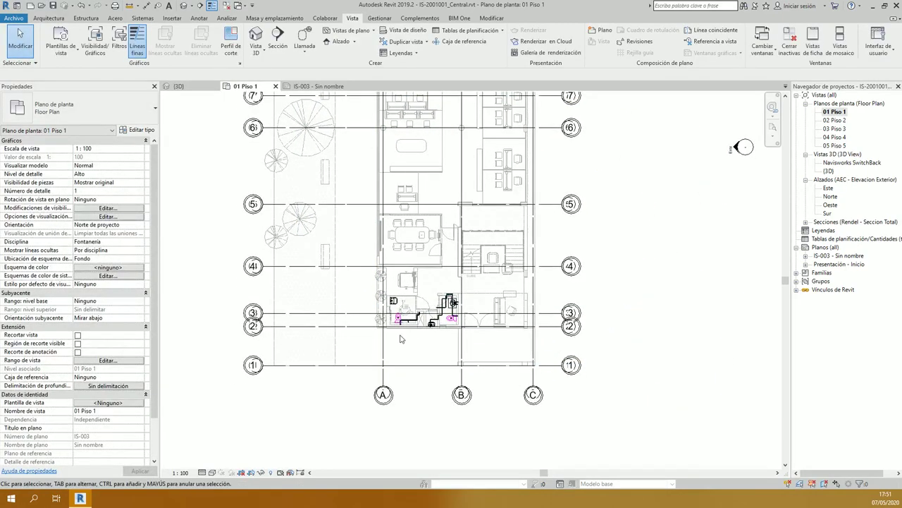
scroll(400, 340, up, 2)
scroll(623, 227, up, 2)
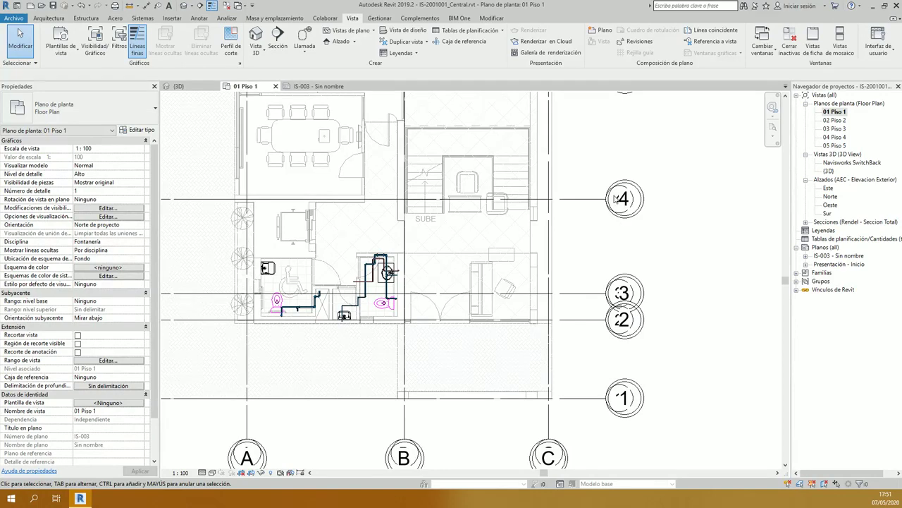
scroll(616, 199, up, 2)
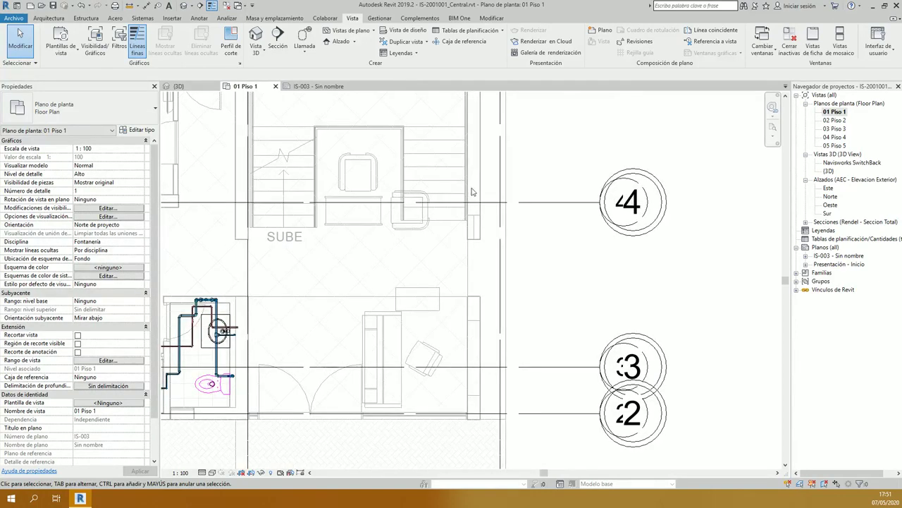
scroll(473, 191, down, 2)
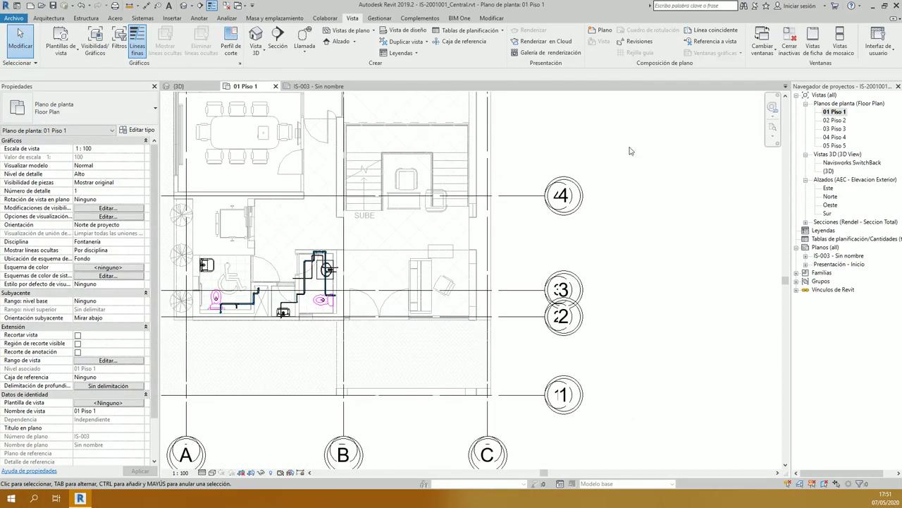
scroll(630, 151, up, 1)
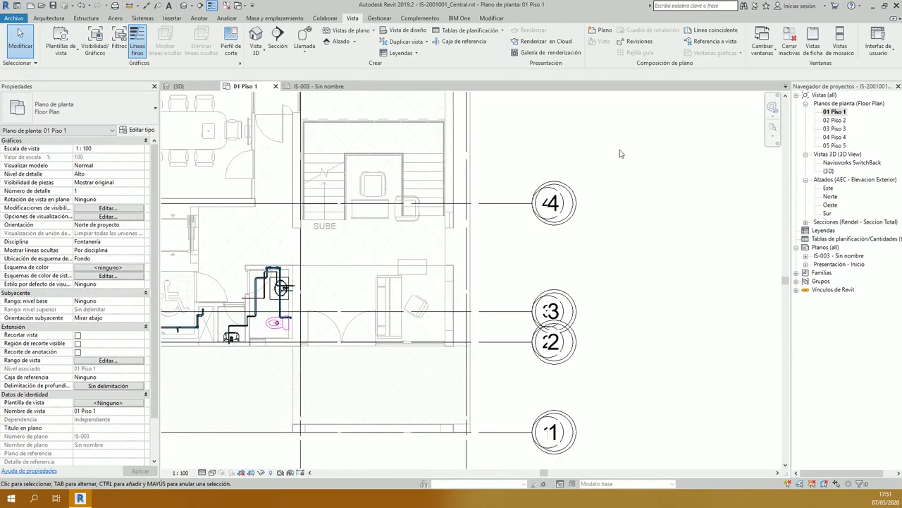
key(v)
key(g)
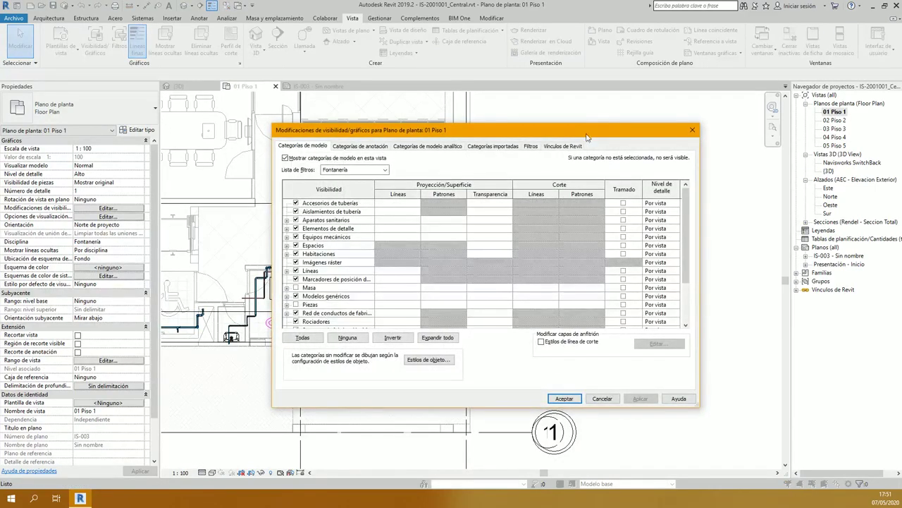
drag(586, 137, 674, 116)
click(430, 127)
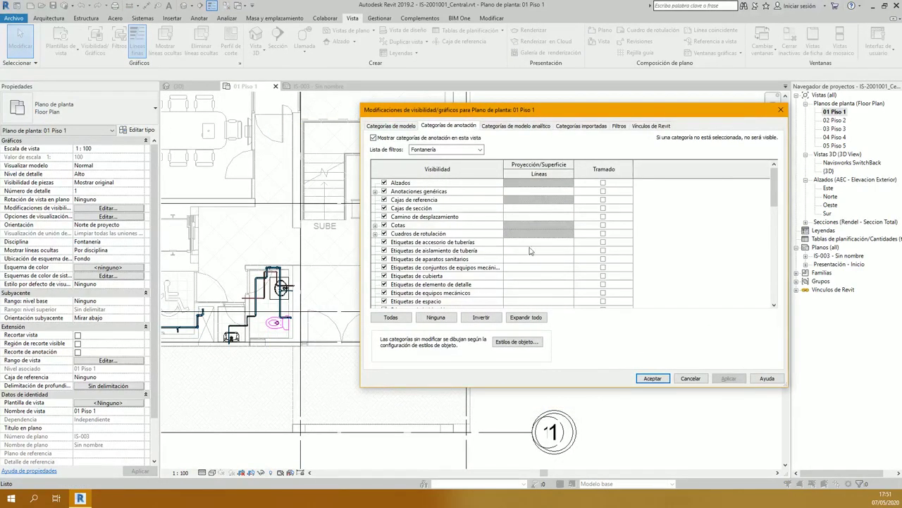
scroll(423, 268, down, 7)
click(387, 301)
scroll(387, 304, down, 1)
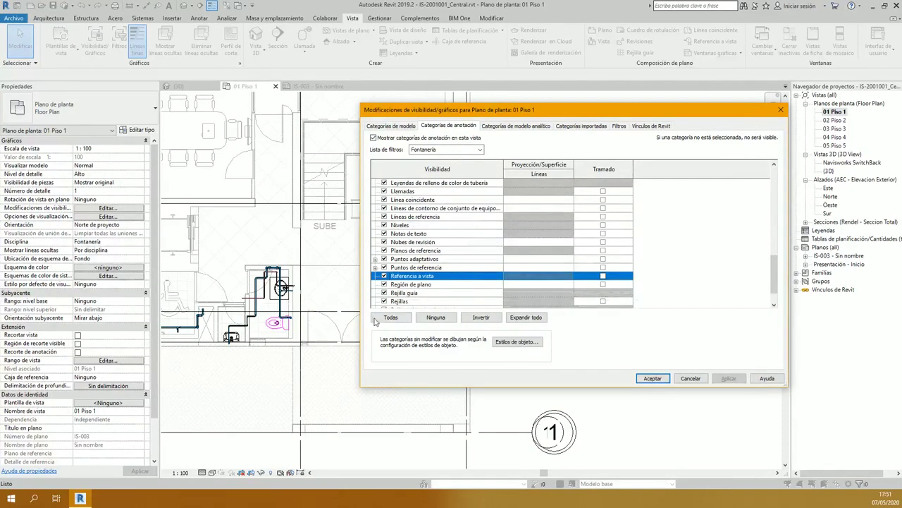
click(384, 301)
click(733, 379)
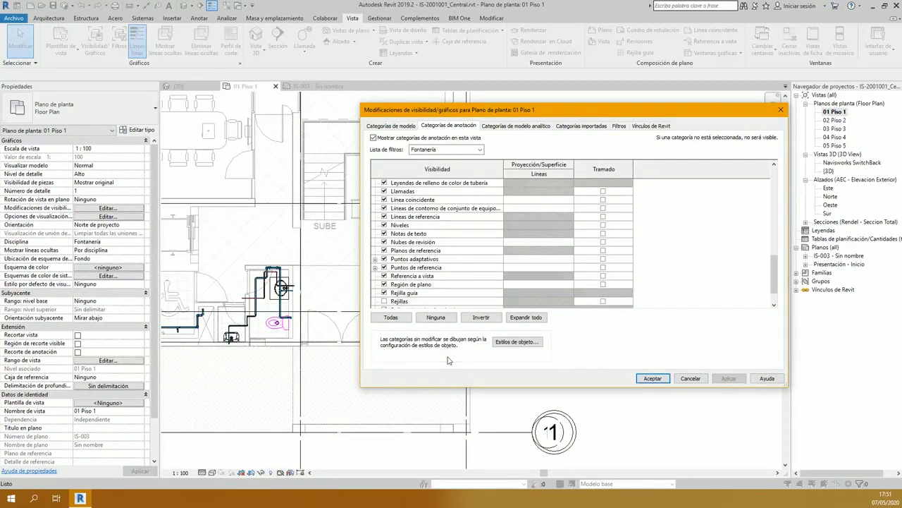
Step: Turn the Rejillas annotation category back on for the 01 Piso 1 view
drag(537, 110, 486, 131)
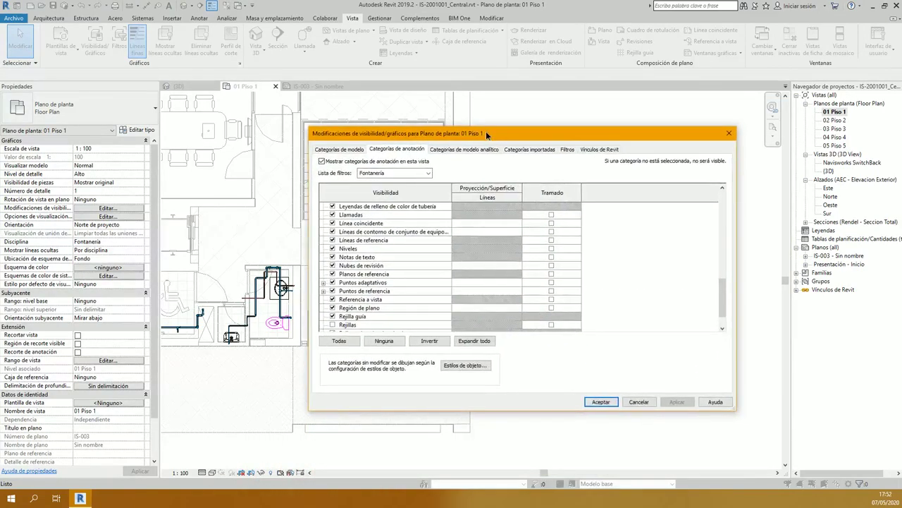
click(377, 284)
click(334, 325)
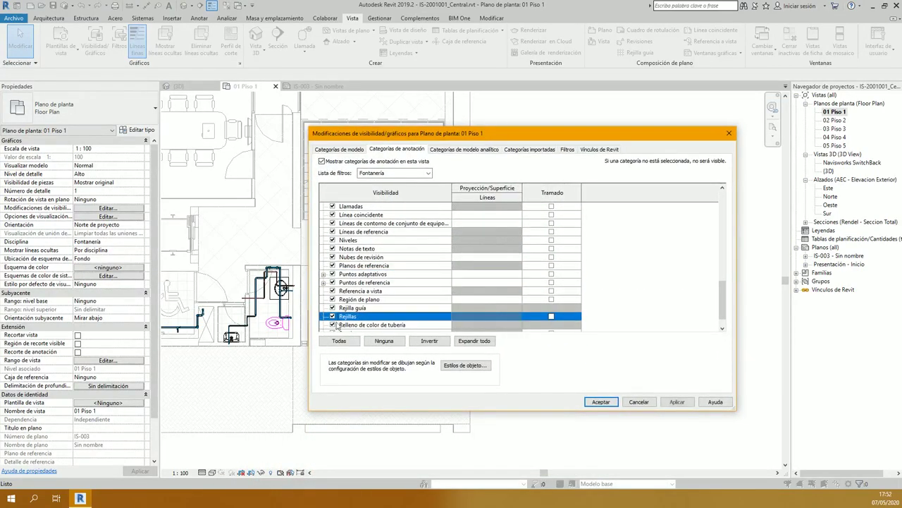
Step: Switch the AR-2001001_Central.rvt link to custom display settings and set its annotation categories to Personalizado
click(598, 150)
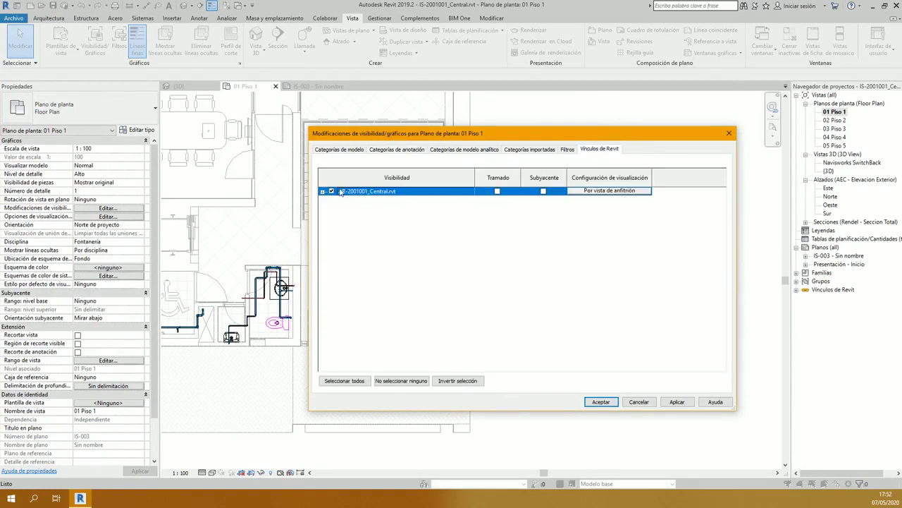
click(609, 190)
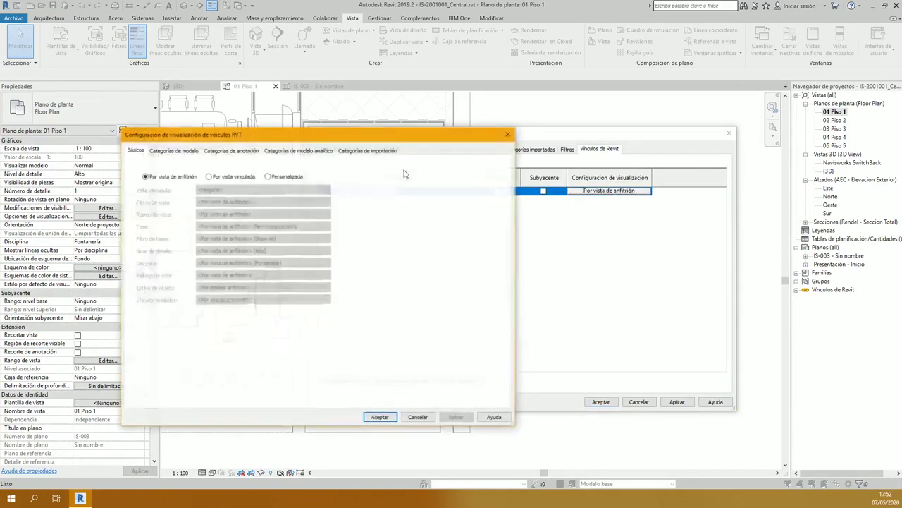
drag(366, 130, 425, 135)
click(328, 172)
click(232, 146)
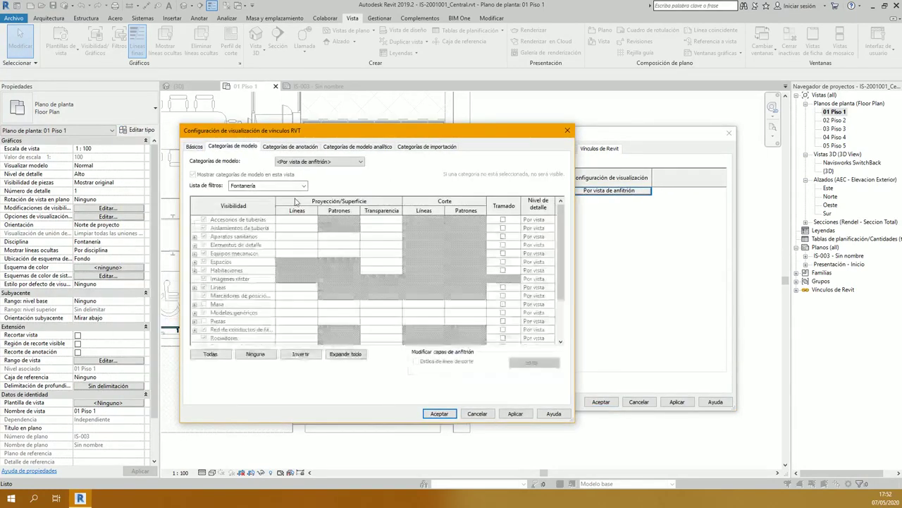
click(319, 162)
click(310, 176)
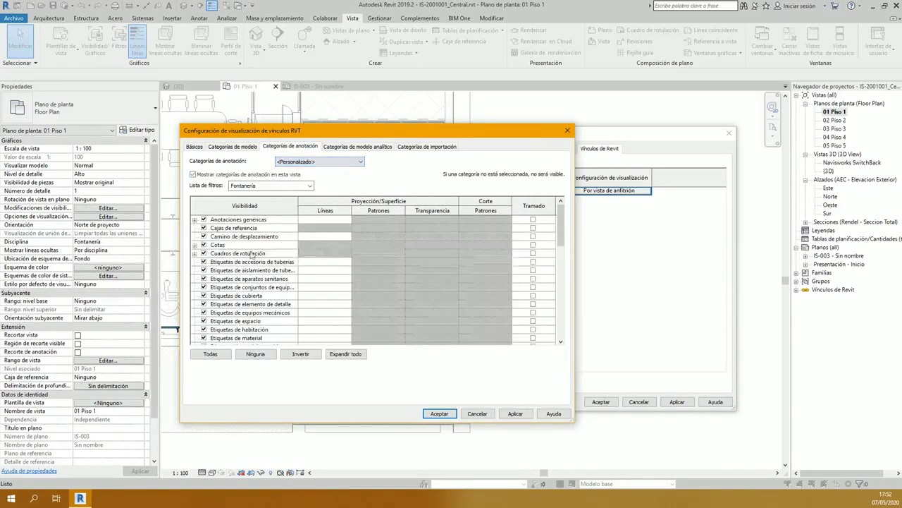
Step: Hide the linked model's Rejillas annotation category and accept the link display and visibility settings
click(253, 253)
scroll(254, 282, down, 10)
click(261, 312)
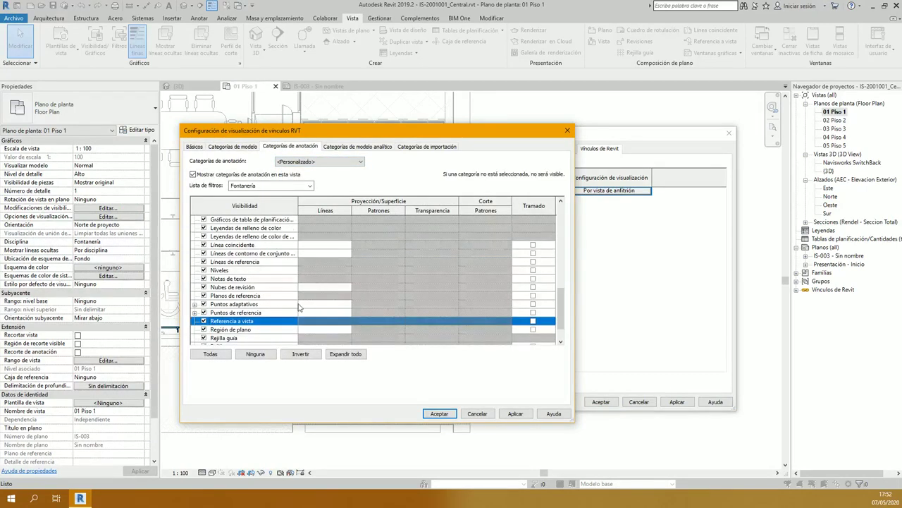
click(215, 338)
click(440, 413)
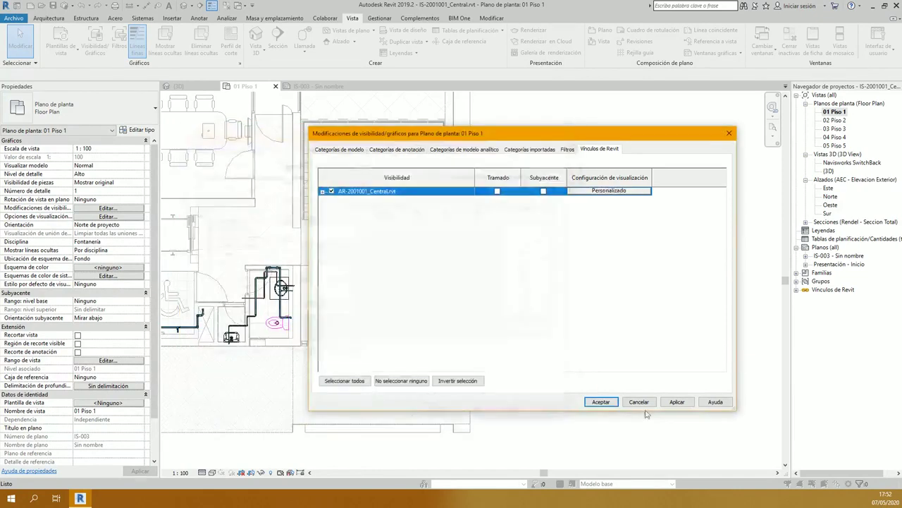
click(598, 401)
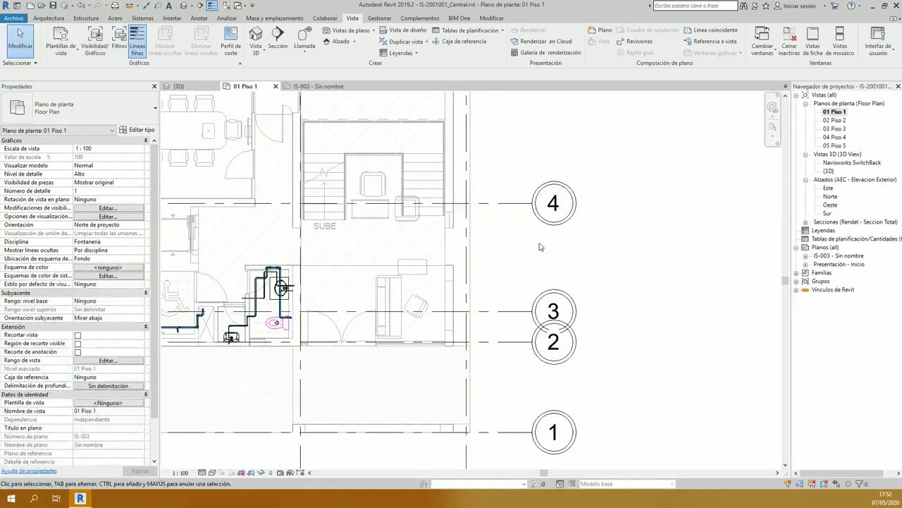
Step: Set the scale of the 01 Piso 1 floor plan to 1:50
scroll(564, 254, down, 1)
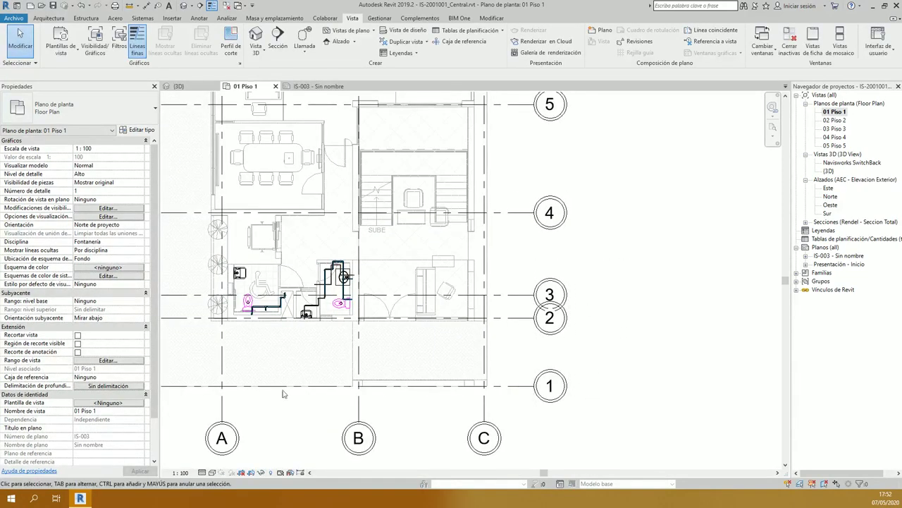
scroll(609, 169, down, 2)
scroll(554, 196, up, 2)
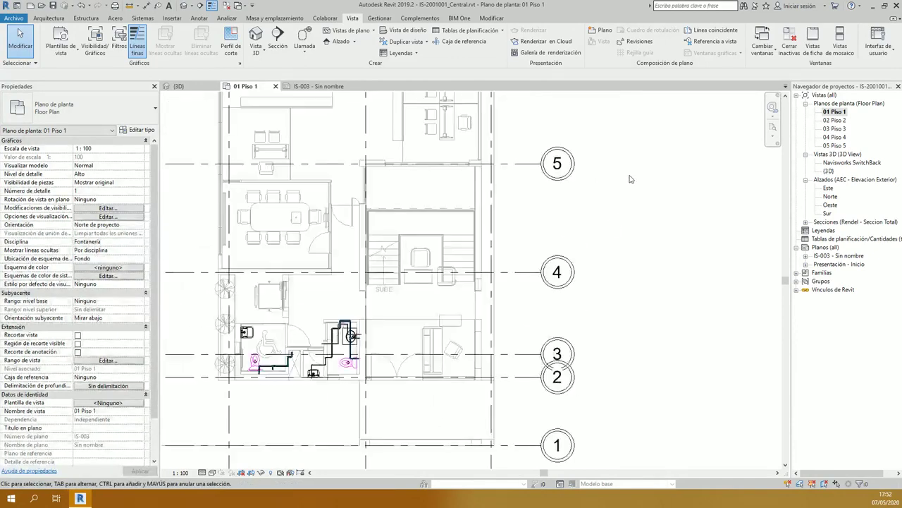
click(180, 472)
click(205, 400)
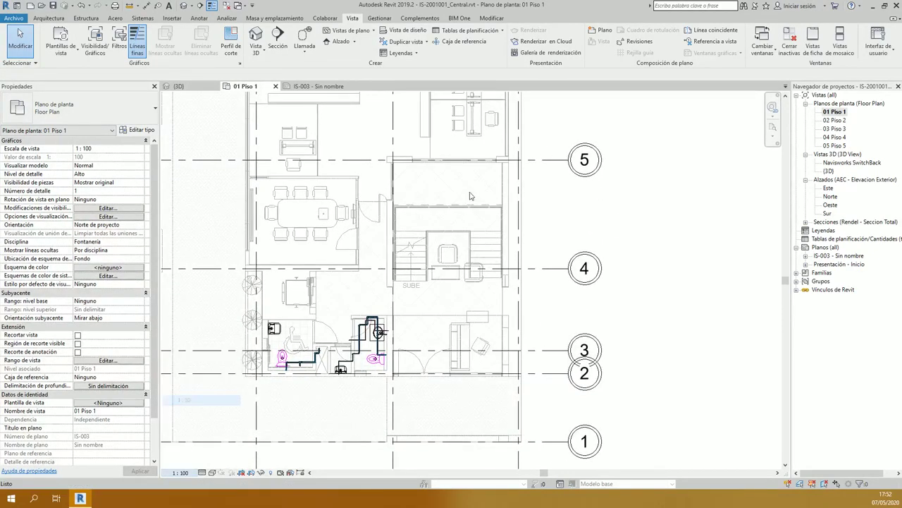
Step: On the IS-003 sheet, move the 01 Piso 1 viewport down and to the left so the building sits mostly within the drawing area
click(316, 86)
scroll(476, 291, down, 3)
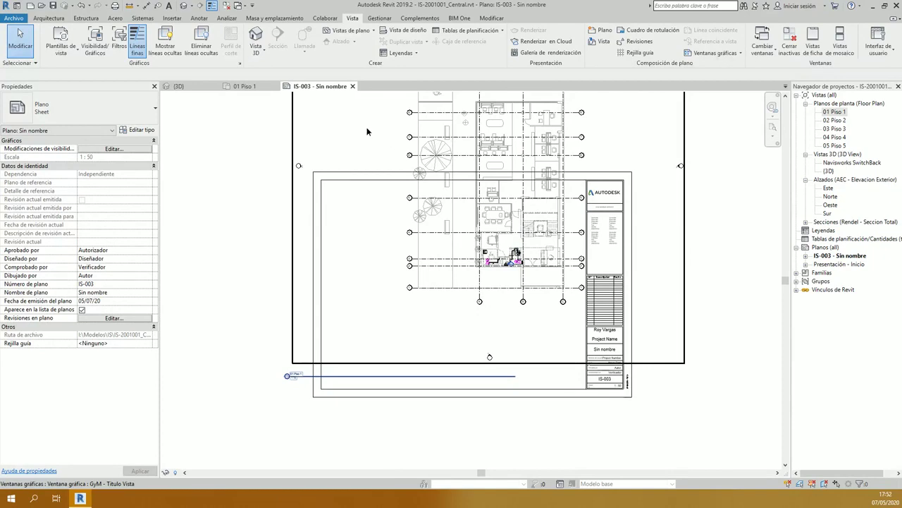
double_click(367, 131)
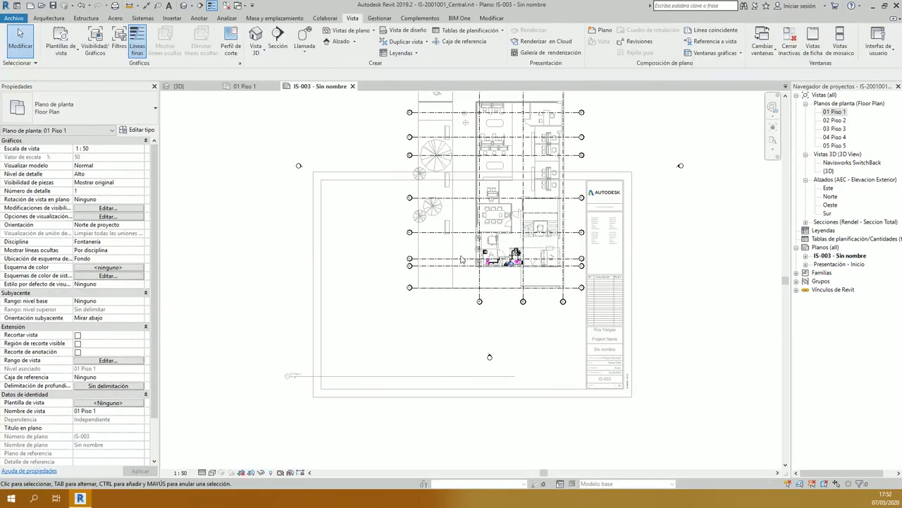
double_click(239, 130)
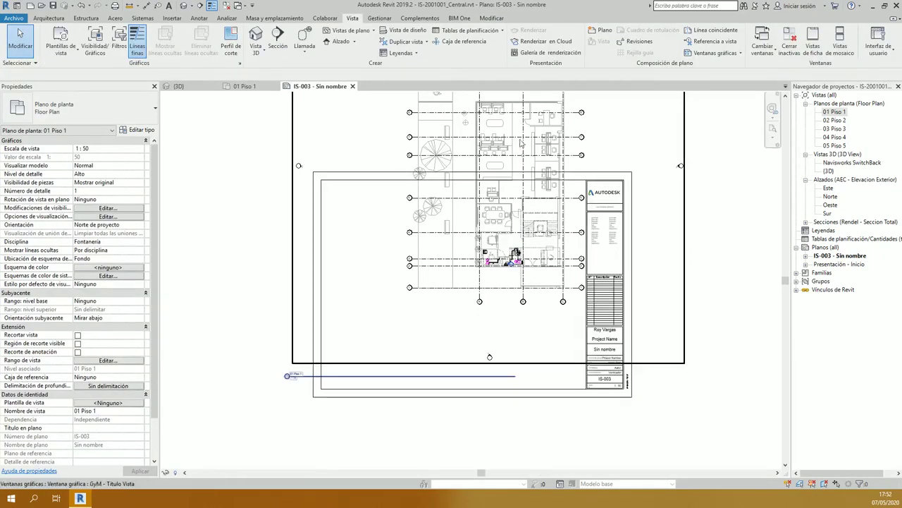
click(510, 130)
drag(509, 130, 442, 211)
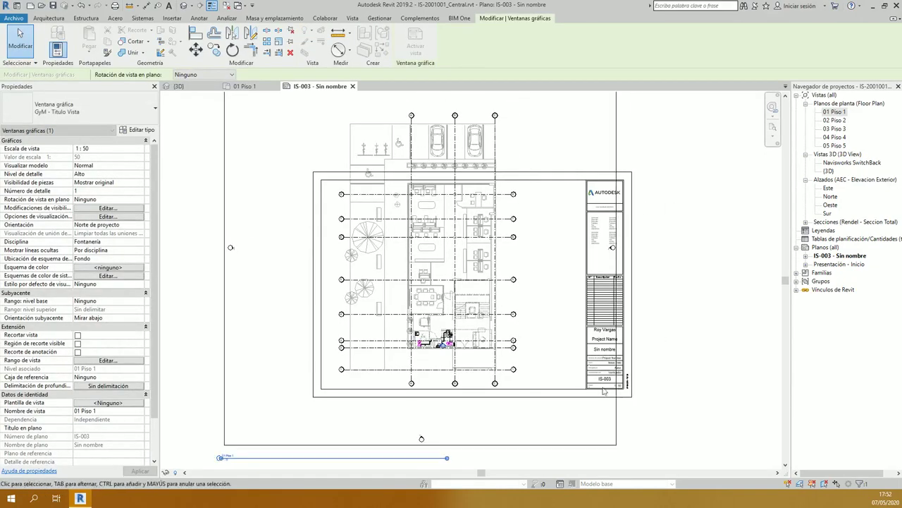
Step: Try the 01 Piso 1 view at 1:25 on the sheet, and set its scale to 1:100 instead
click(673, 211)
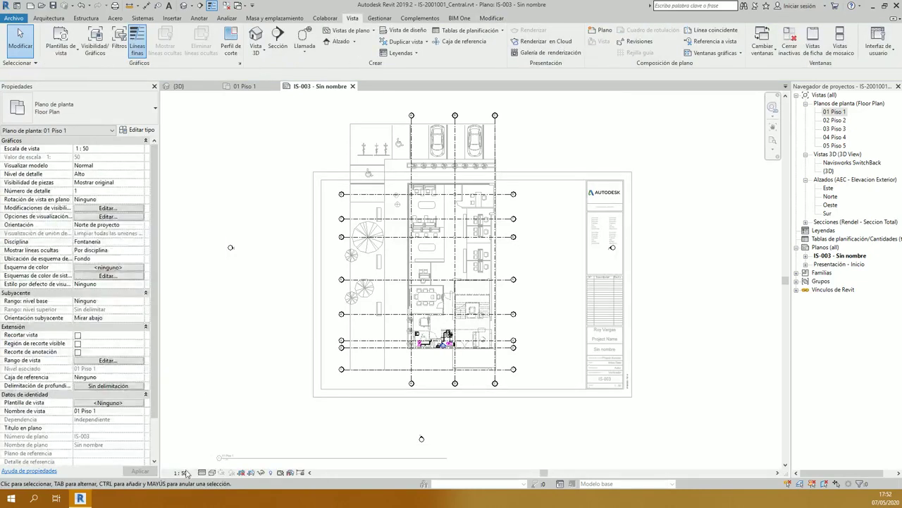
click(180, 472)
click(201, 390)
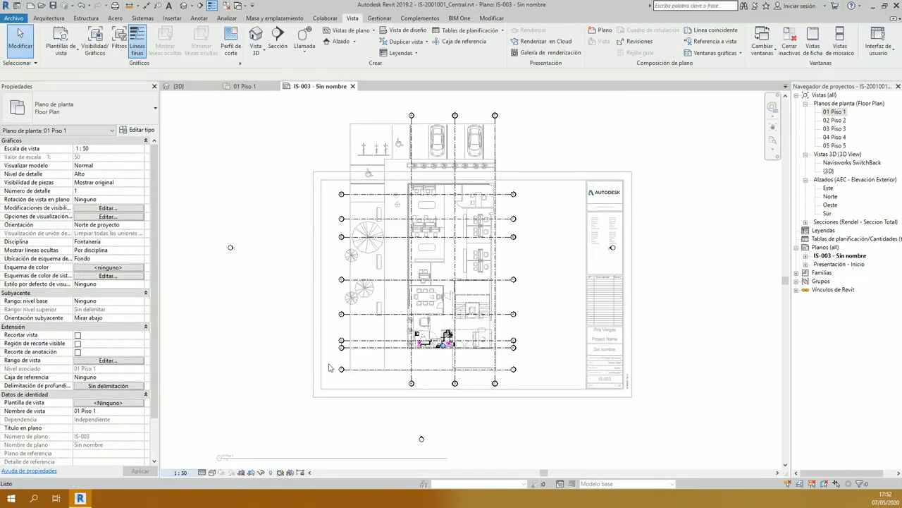
click(181, 472)
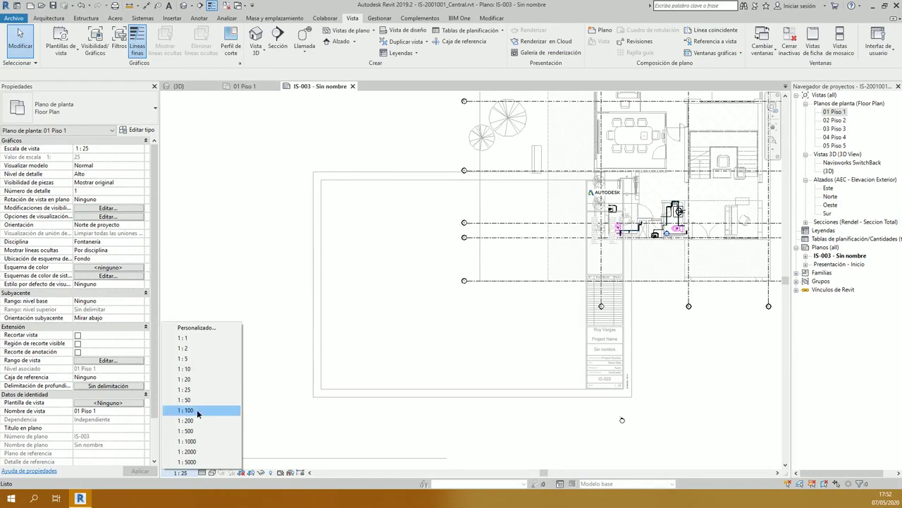
click(186, 410)
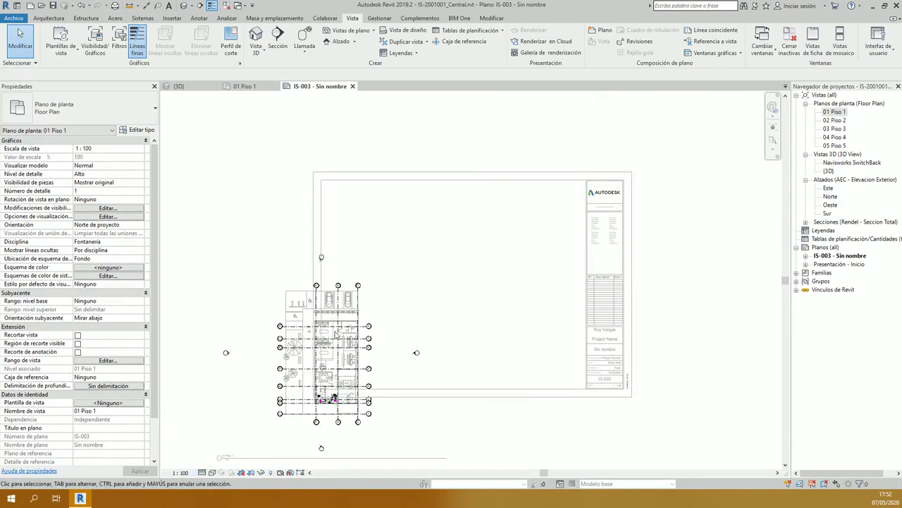
Step: Move the 1:100 01 Piso 1 viewport up and to the right so the building sits inside the sheet's drawing area
scroll(249, 313, down, 1)
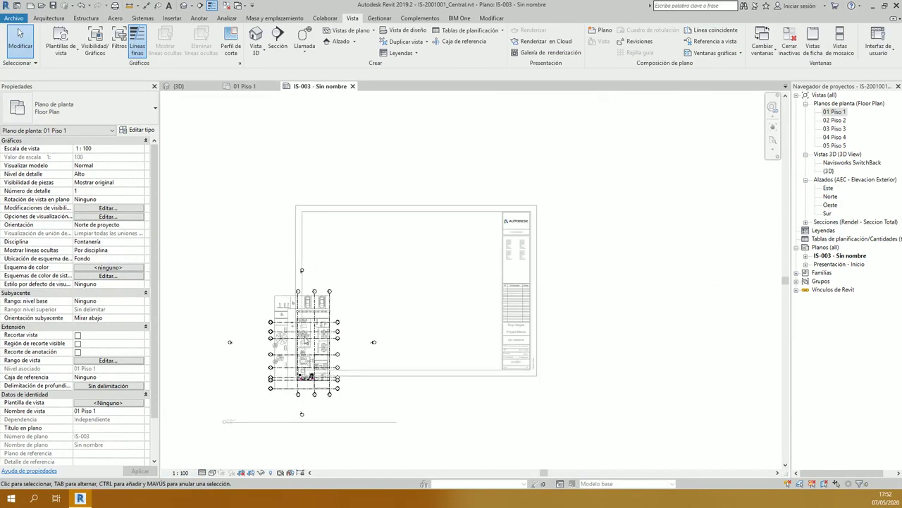
double_click(528, 223)
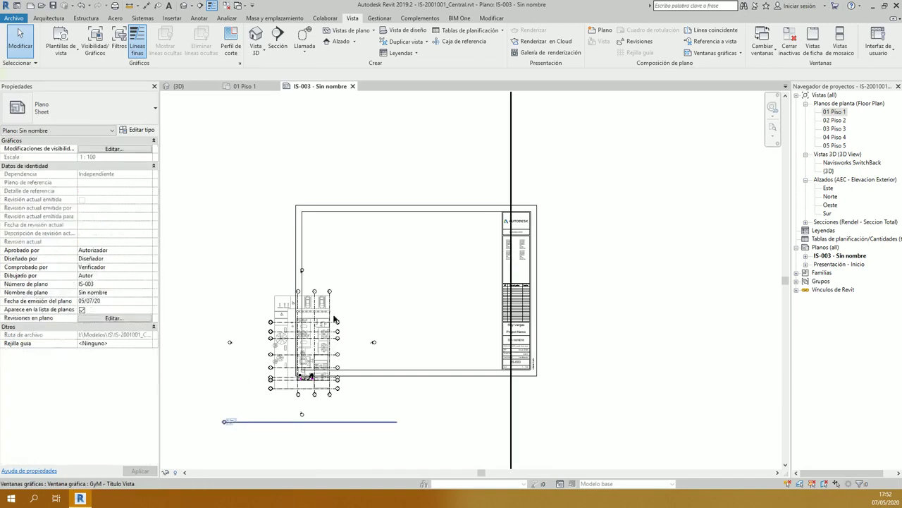
drag(310, 345, 368, 290)
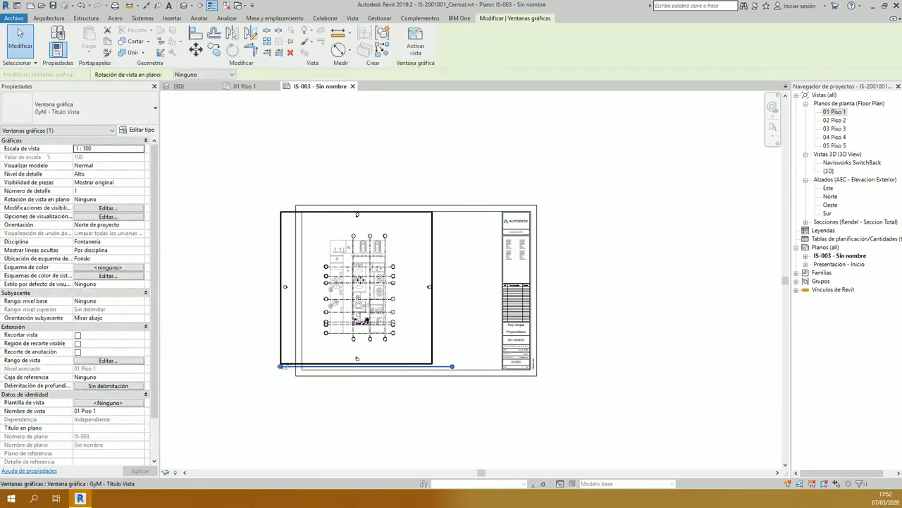
scroll(324, 289, up, 4)
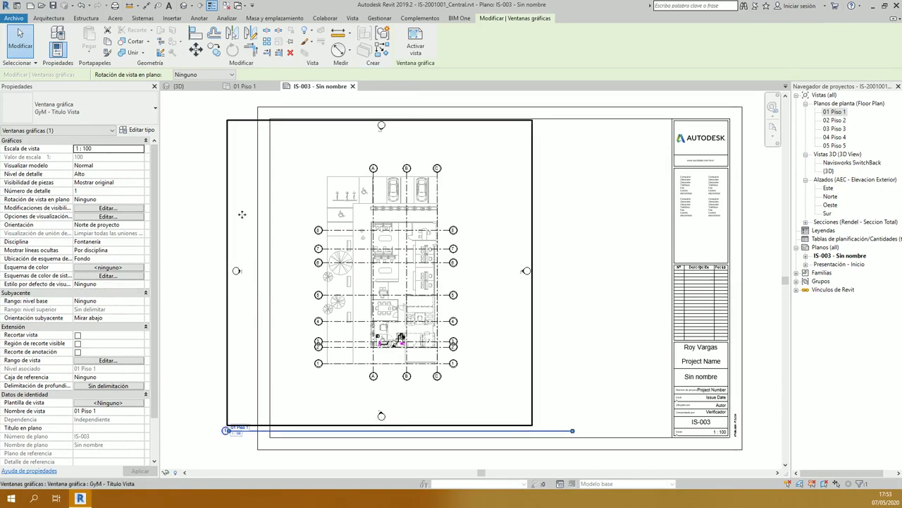
Step: Open the 01 Piso 1 floor plan, turn on view cropping and show its crop region
click(249, 87)
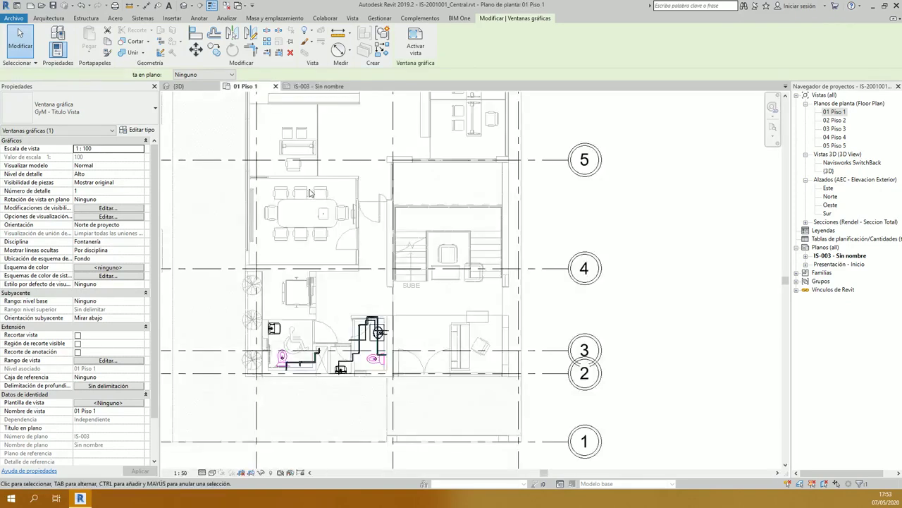
scroll(635, 222, down, 2)
scroll(501, 325, down, 2)
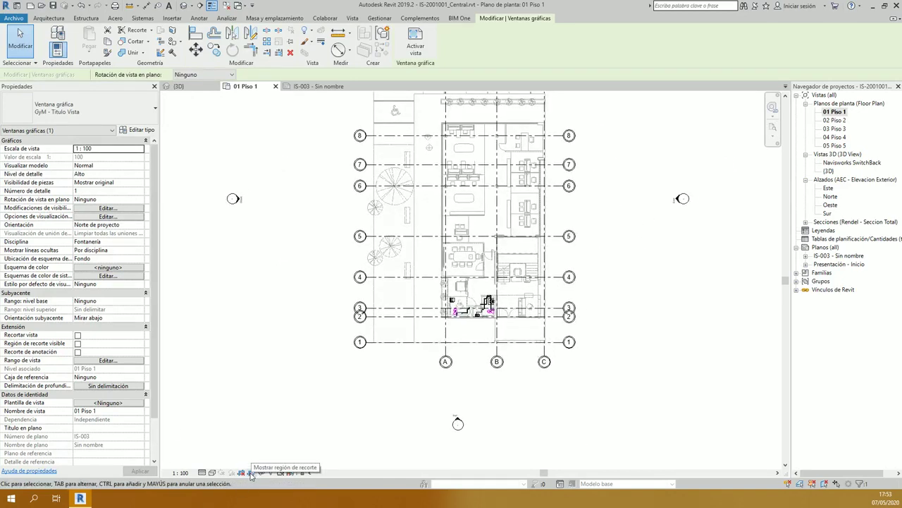
click(251, 472)
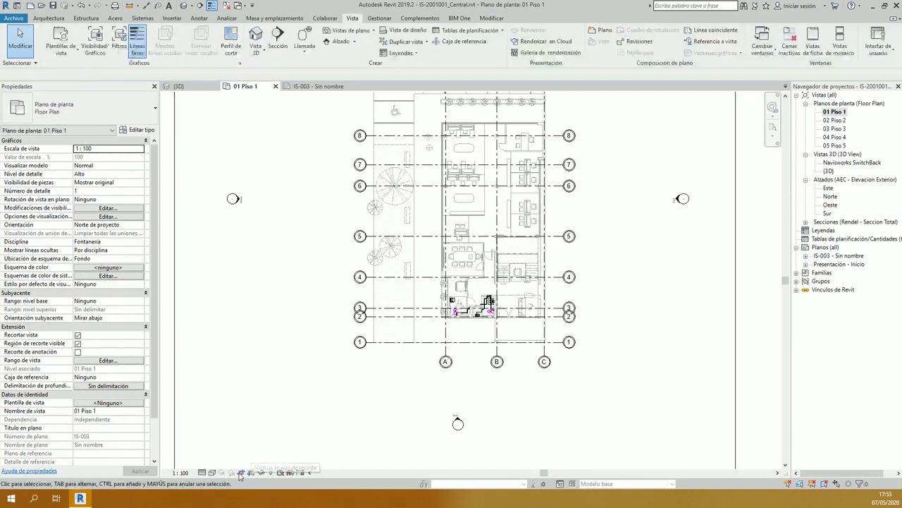
scroll(321, 305, down, 2)
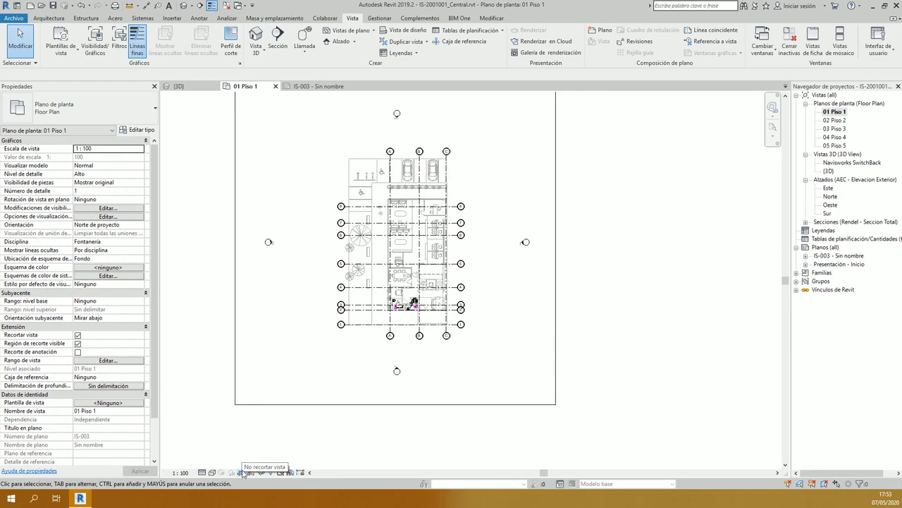
Step: Shrink the crop region on all four sides to fit closely around the building and its grid bubbles, and hide the crop boundary
click(280, 404)
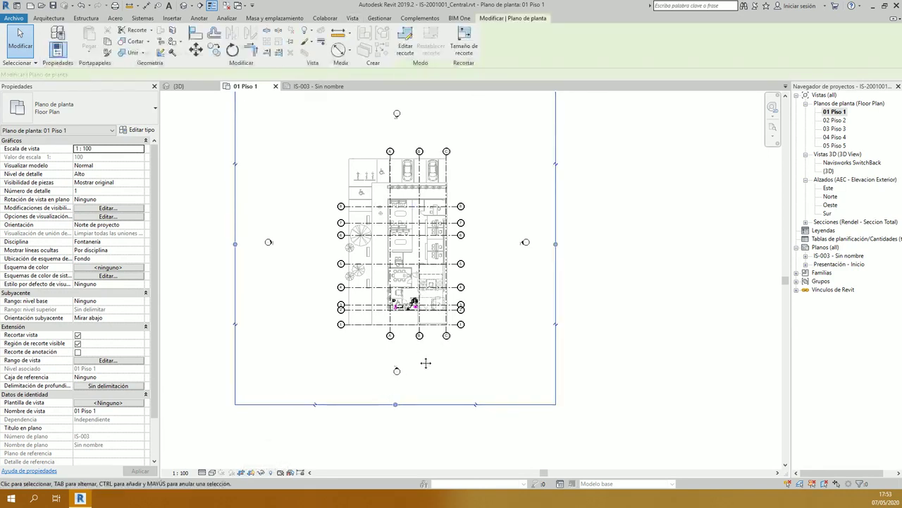
middle_drag(425, 363, 429, 401)
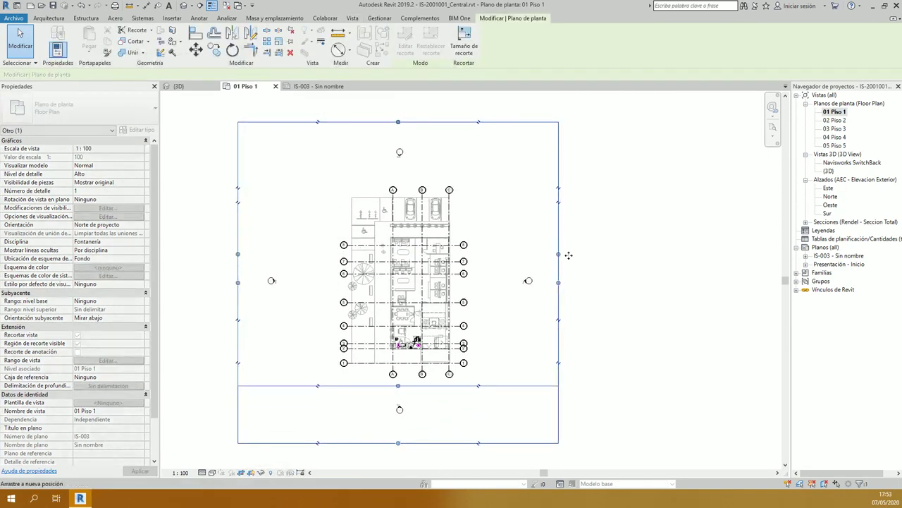
drag(558, 253, 474, 254)
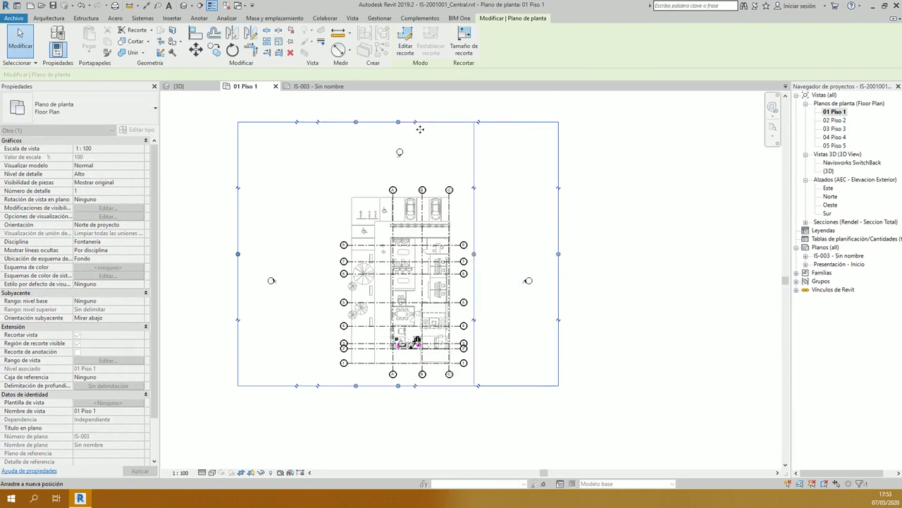
drag(356, 122, 357, 180)
drag(246, 281, 329, 281)
click(291, 428)
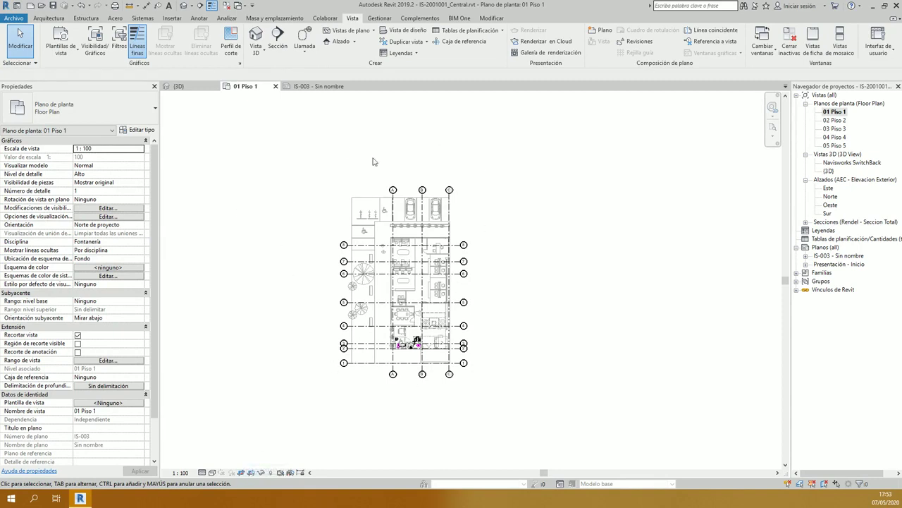
Step: On the IS-003 sheet, move the cropped 01 Piso 1 viewport up and to the left within the drawing area
click(314, 85)
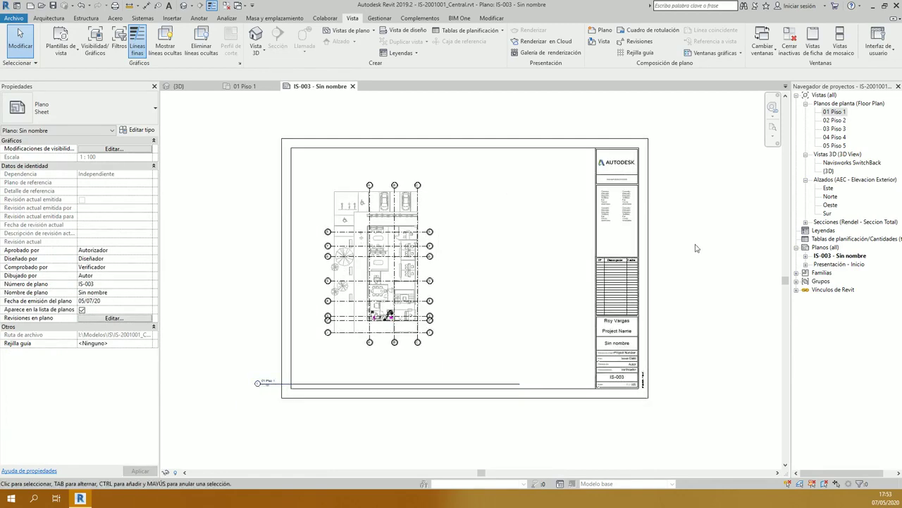
click(403, 237)
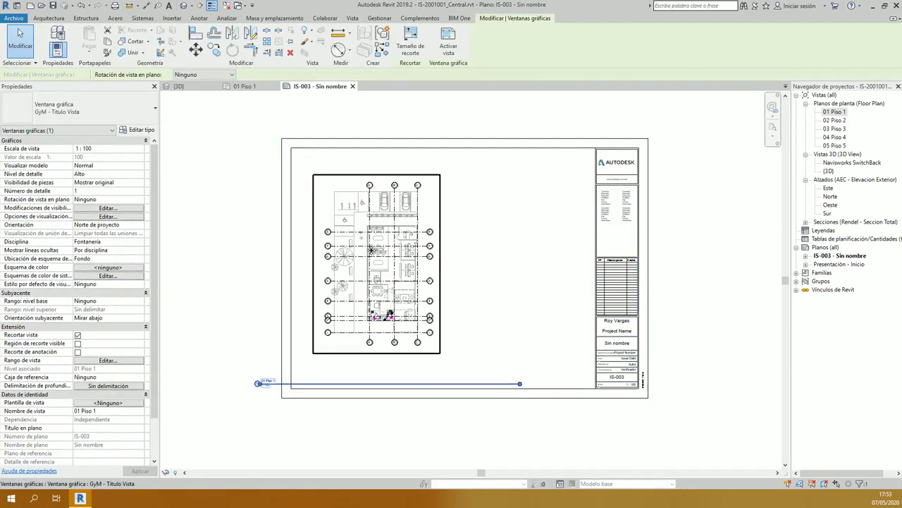
drag(346, 357, 334, 340)
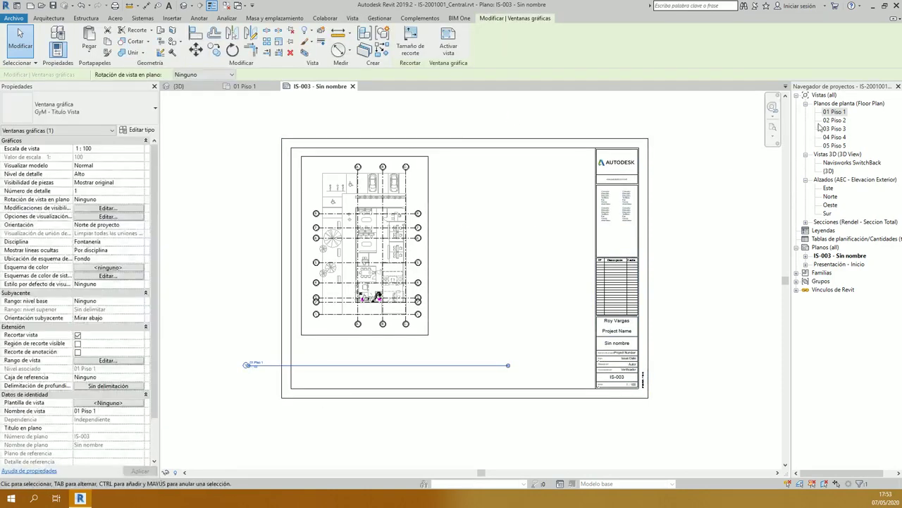
Step: Delete the 01 Piso 1 viewport from IS-003 and place the view again in the upper-left part of the drawing area
key(Delete)
drag(834, 112, 450, 214)
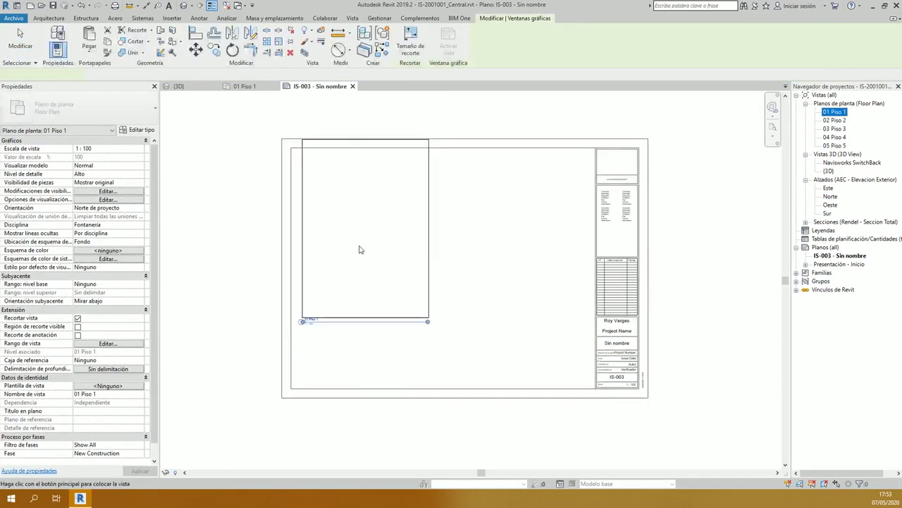
click(356, 262)
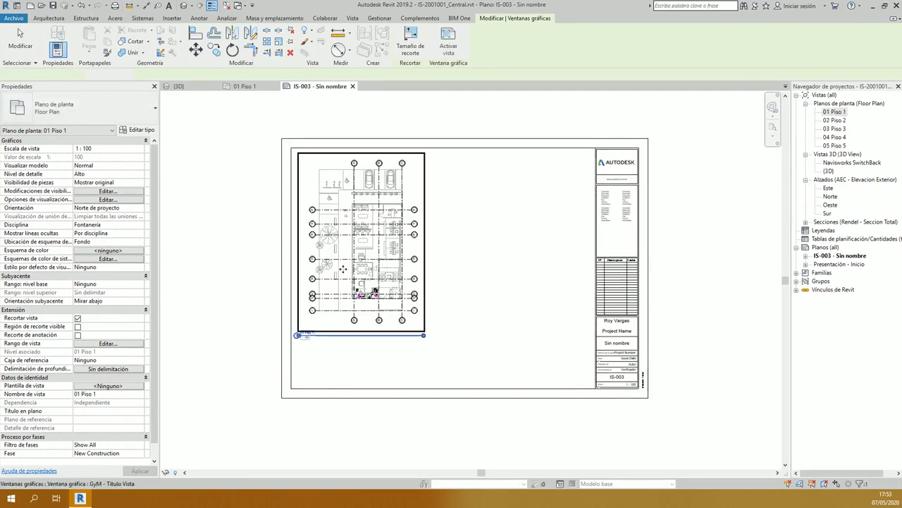
Step: In the 01 Piso 1 floor plan, draw a rectangular callout around the bathroom and adjoining sink beside grid B at grids 2 and 3
double_click(830, 113)
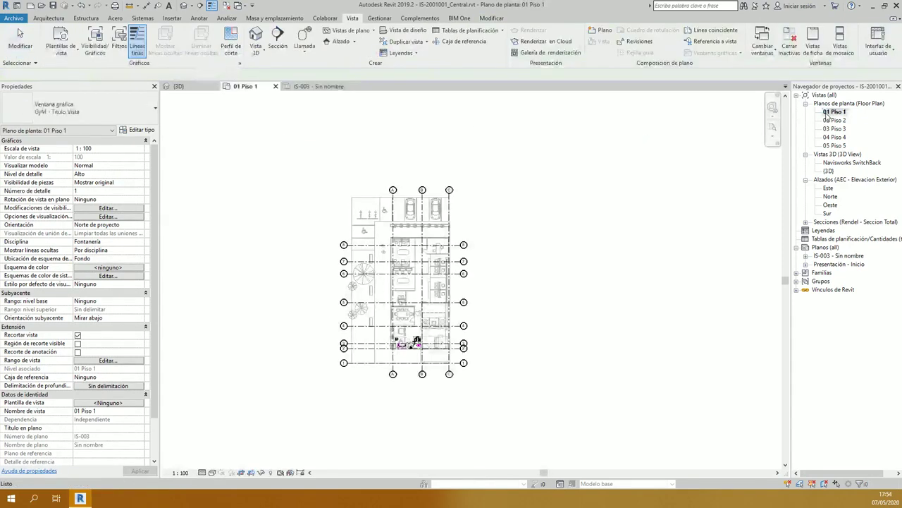
scroll(427, 345, up, 5)
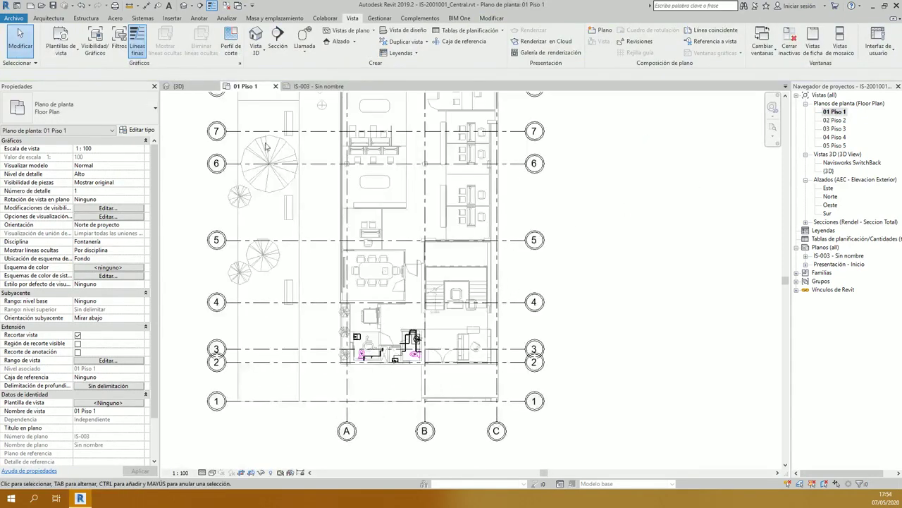
scroll(266, 146, down, 3)
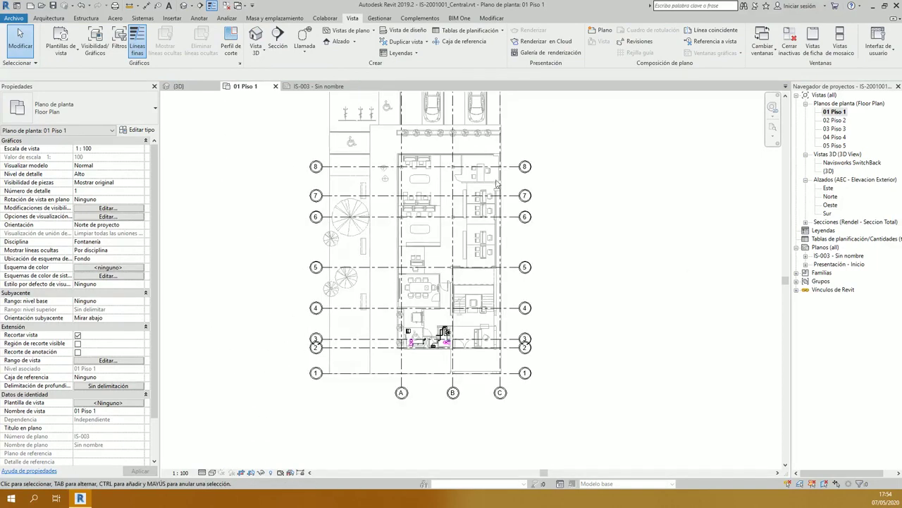
scroll(406, 333, up, 2)
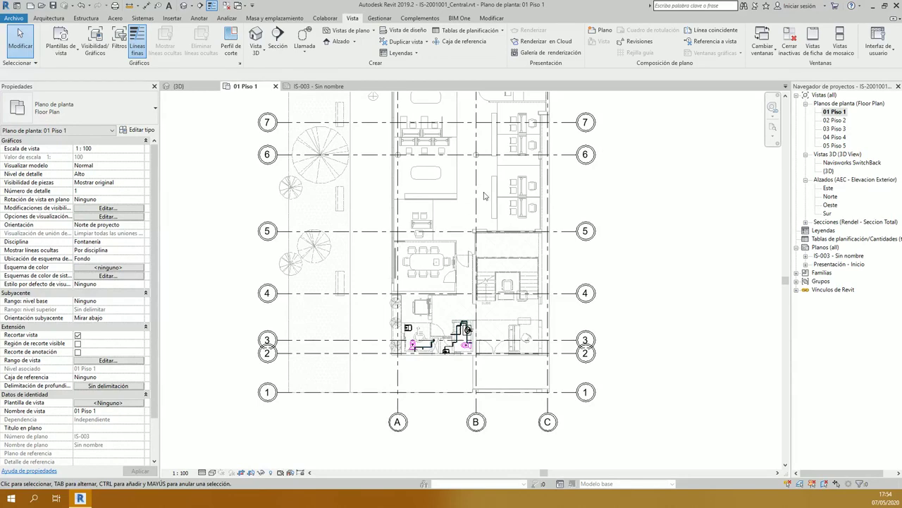
scroll(416, 378, up, 5)
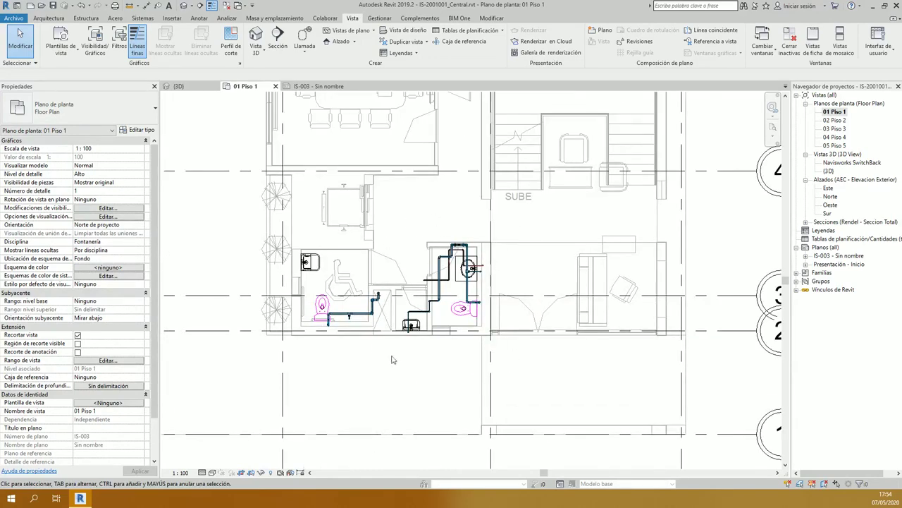
scroll(392, 360, up, 2)
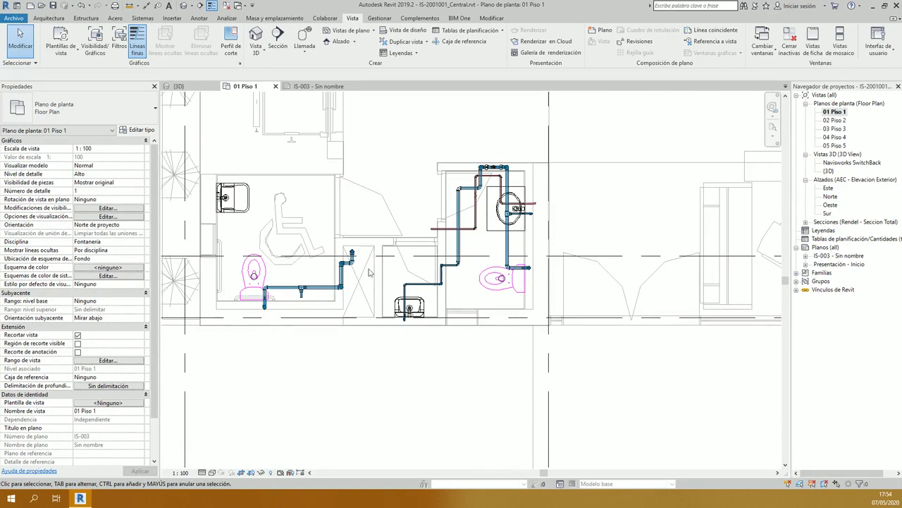
scroll(499, 197, up, 1)
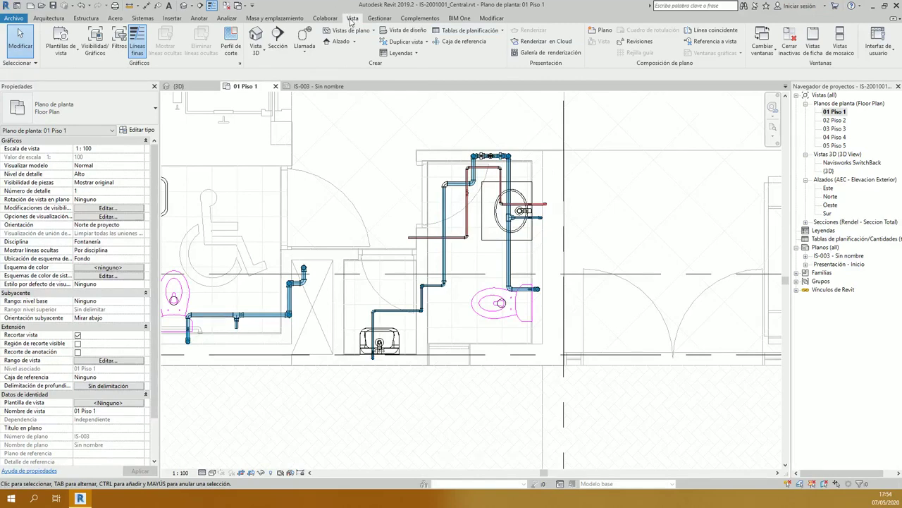
click(307, 55)
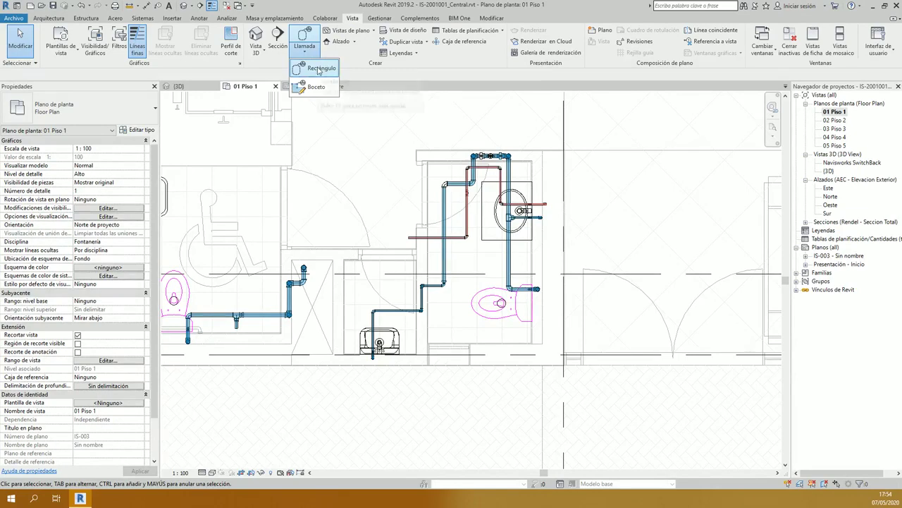
click(322, 67)
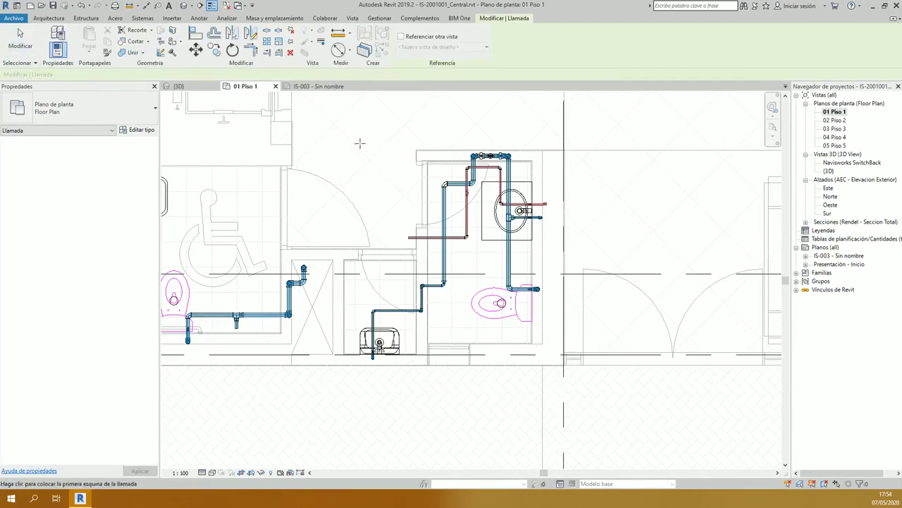
click(344, 128)
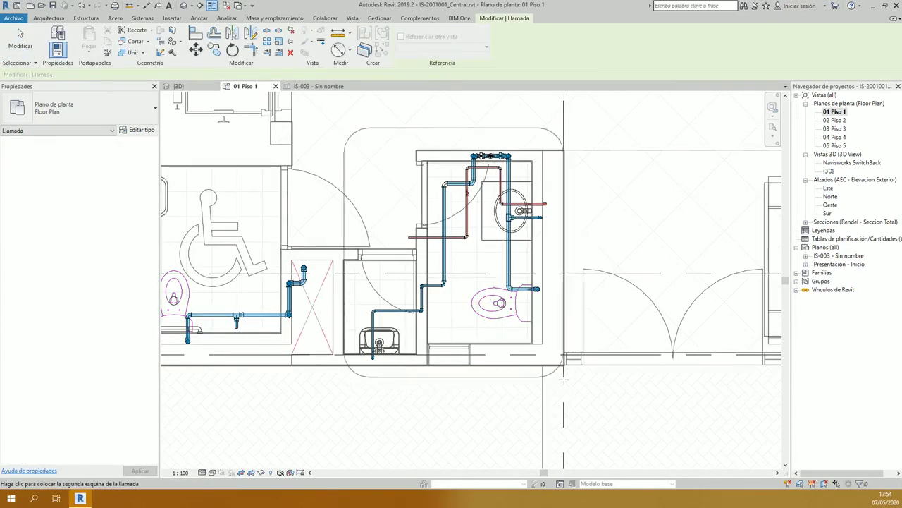
click(576, 385)
key(Escape)
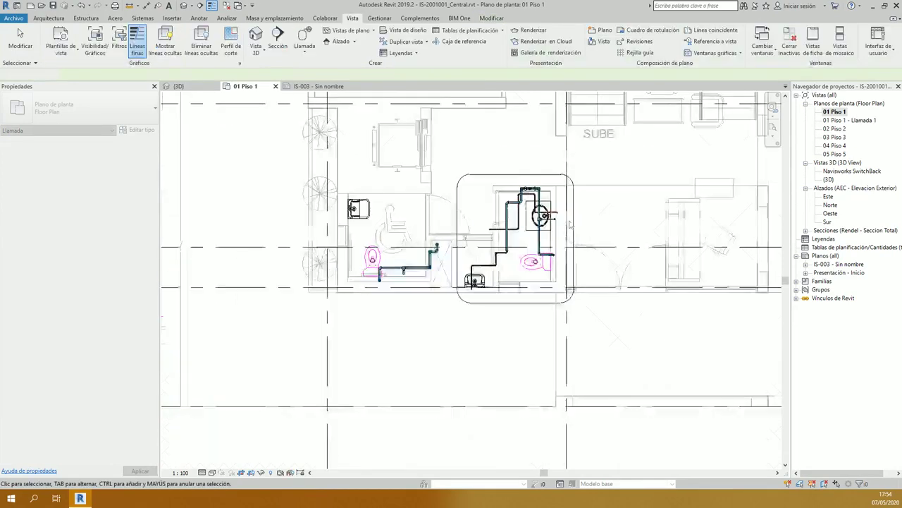
Step: Open the view belonging to the new bathroom callout
scroll(493, 284, down, 3)
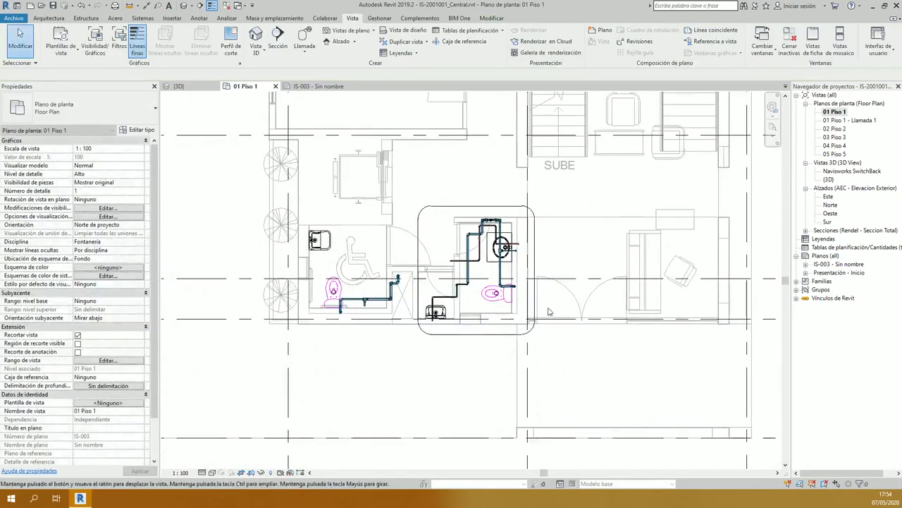
click(503, 206)
right_click(502, 209)
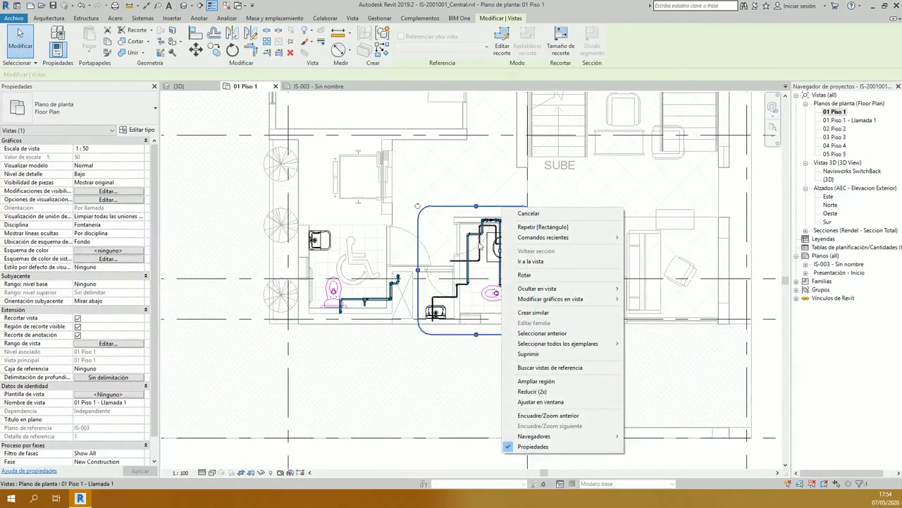
click(530, 262)
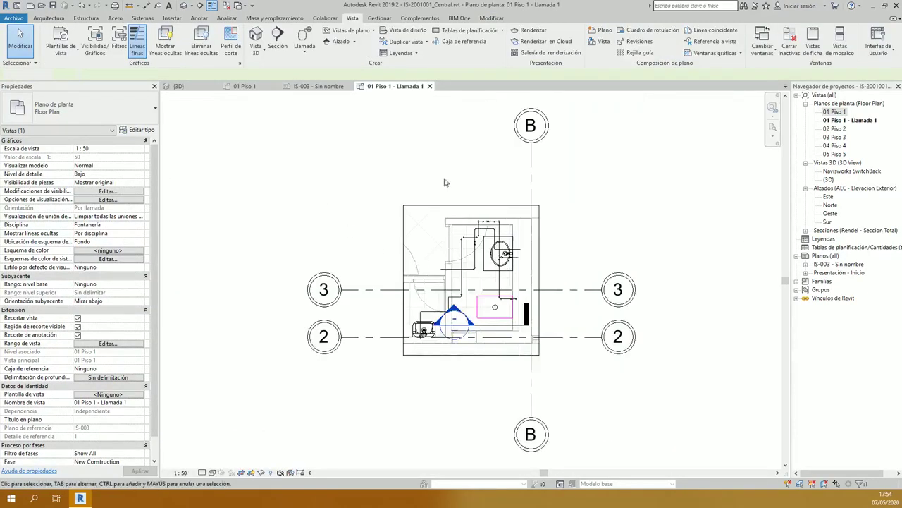
click(416, 213)
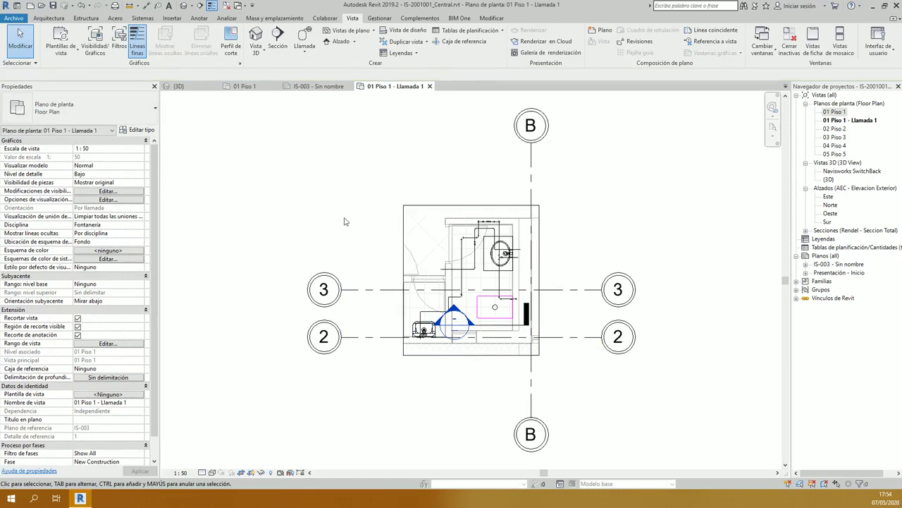
click(181, 473)
click(248, 256)
click(203, 472)
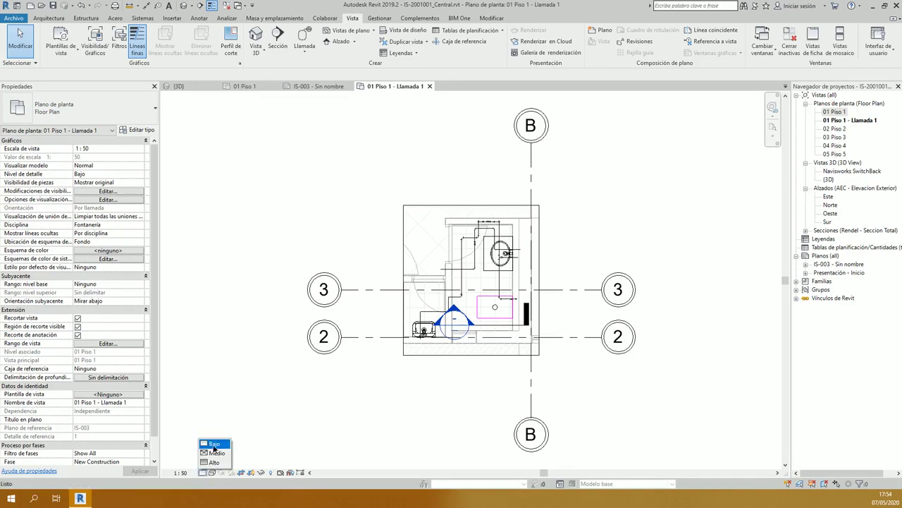
click(214, 445)
click(210, 473)
click(246, 323)
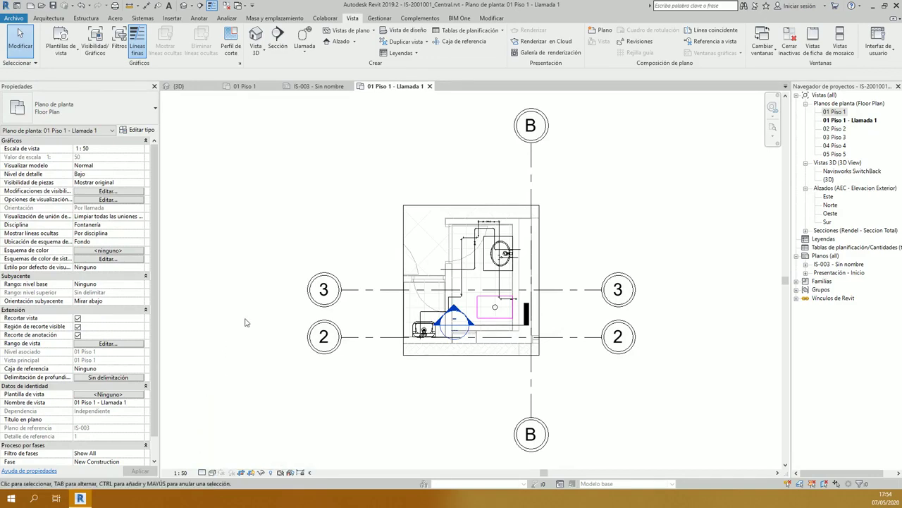
scroll(492, 268, up, 6)
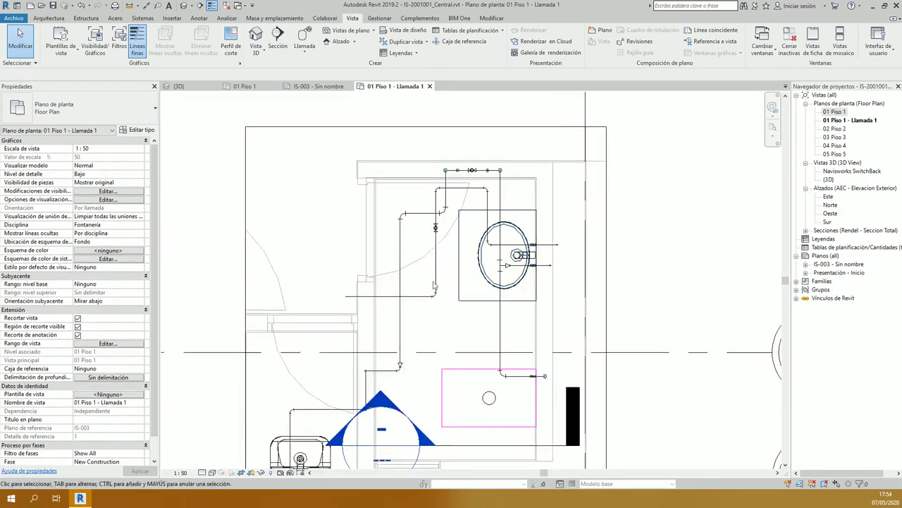
Step: Switch to the IS-003 sheet
click(315, 87)
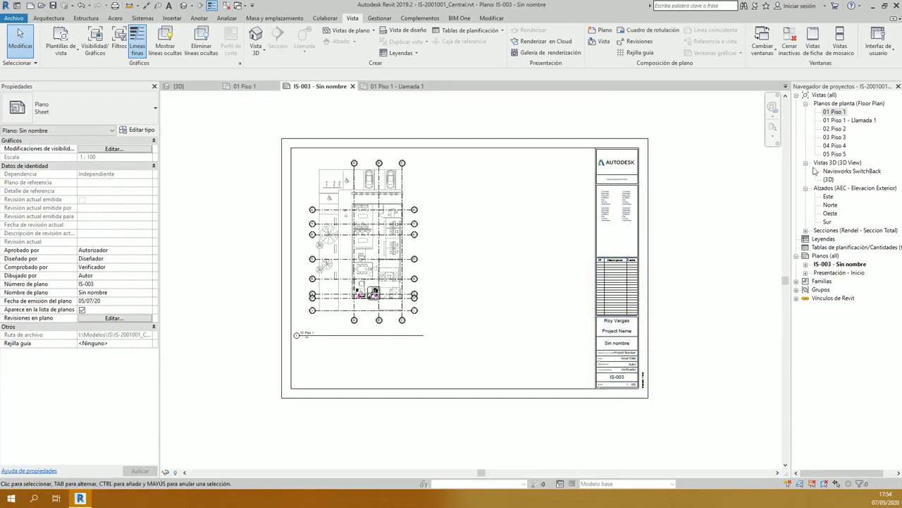
Step: Try placing the Section 0 view on the sheet beside the floor plan, and undo that placement
click(806, 231)
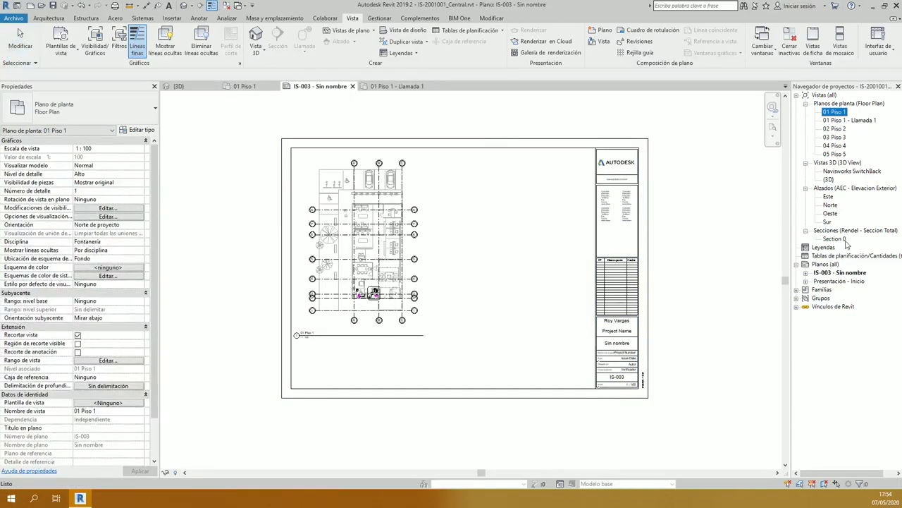
click(834, 239)
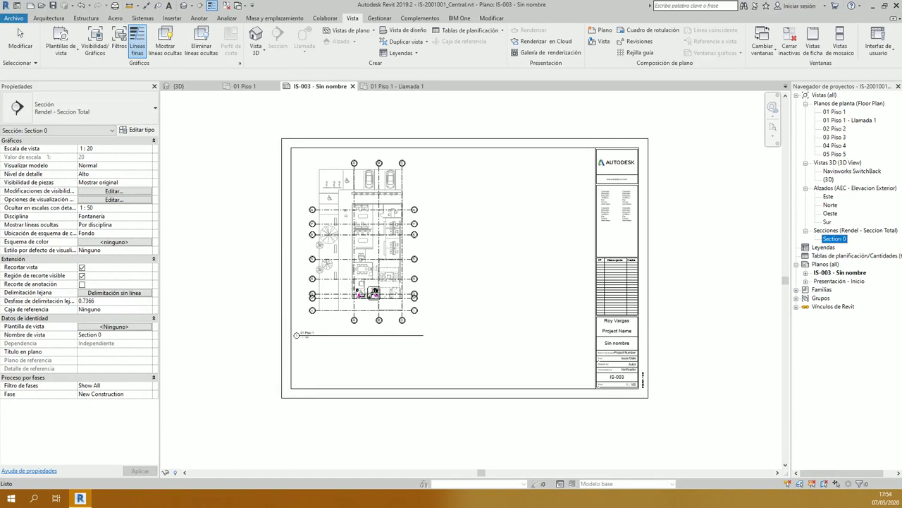
drag(500, 216, 481, 199)
click(497, 185)
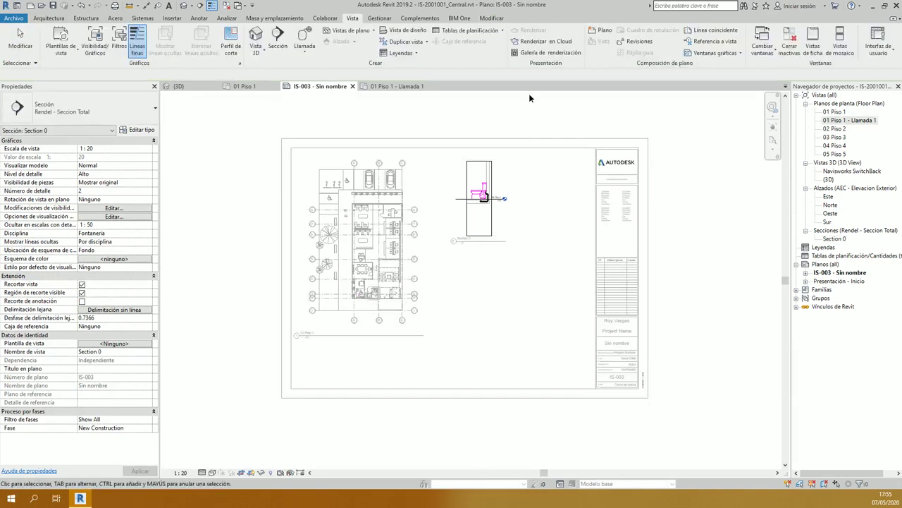
key(ctrl+z)
Step: Place the 01 Piso 1 - Llamada 1 view on IS-003 beside the floor plan and set its scale to 1:20
drag(855, 119, 471, 212)
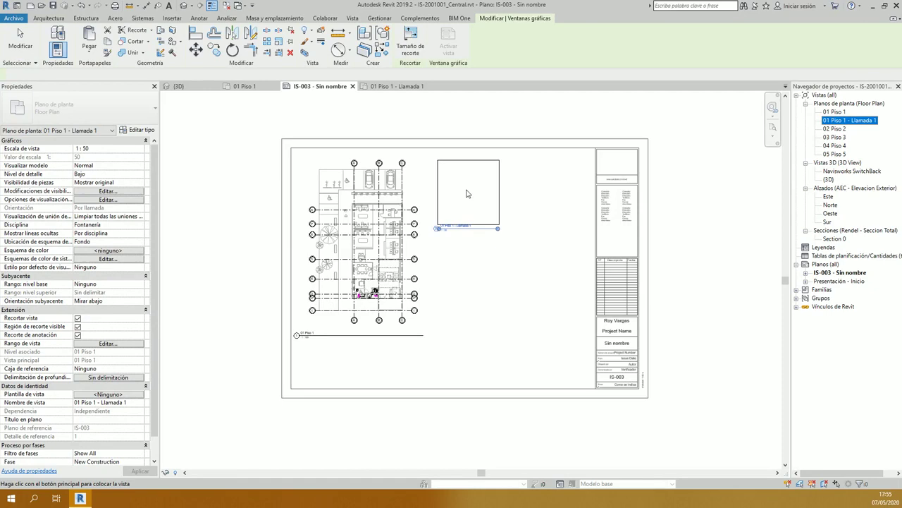
click(466, 193)
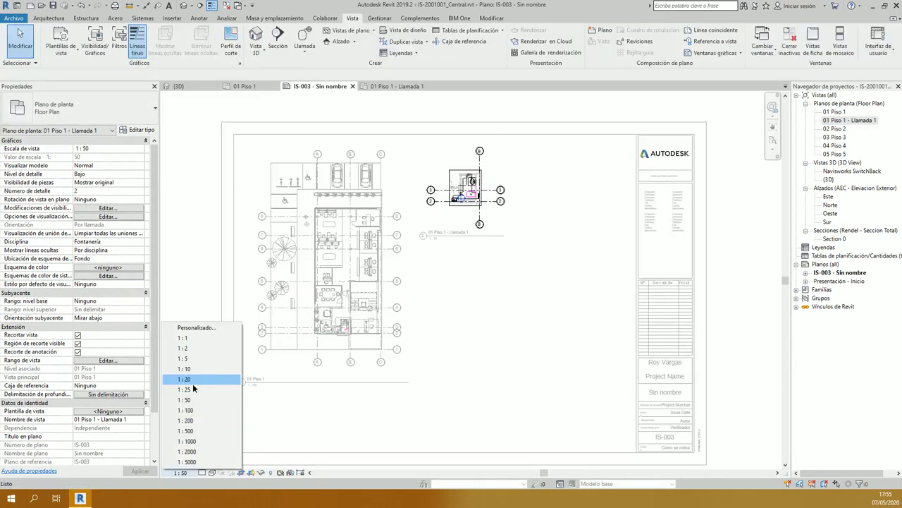
click(195, 388)
Step: Try a 1:5 scale on the bathroom callout viewport, and return it to 1:20
click(182, 473)
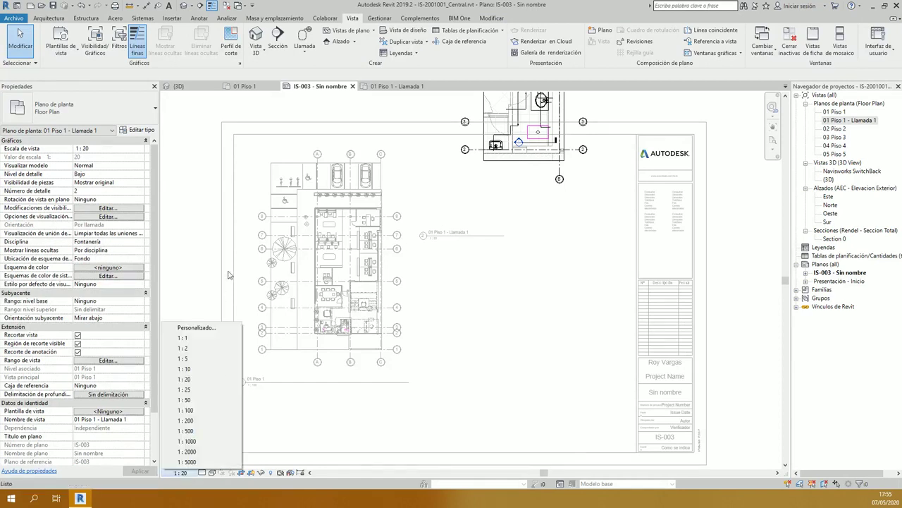
click(196, 360)
scroll(529, 220, down, 3)
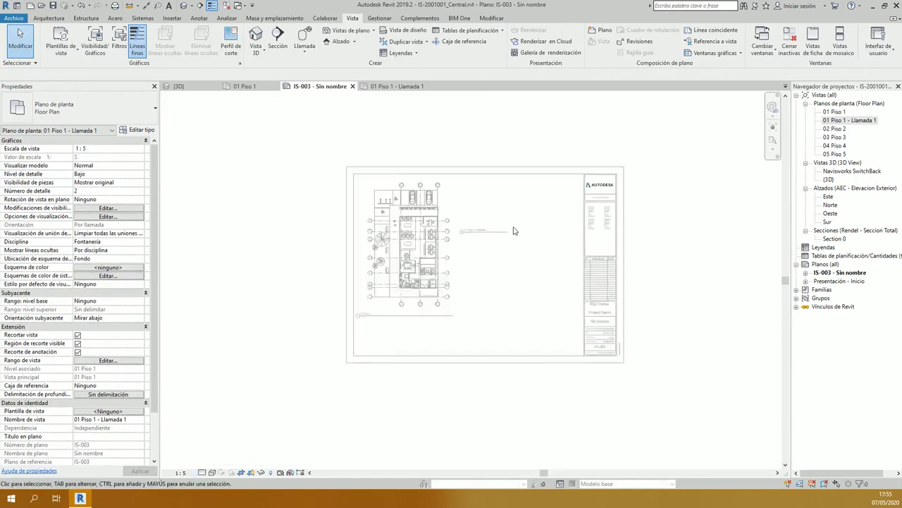
scroll(637, 185, up, 1)
click(182, 472)
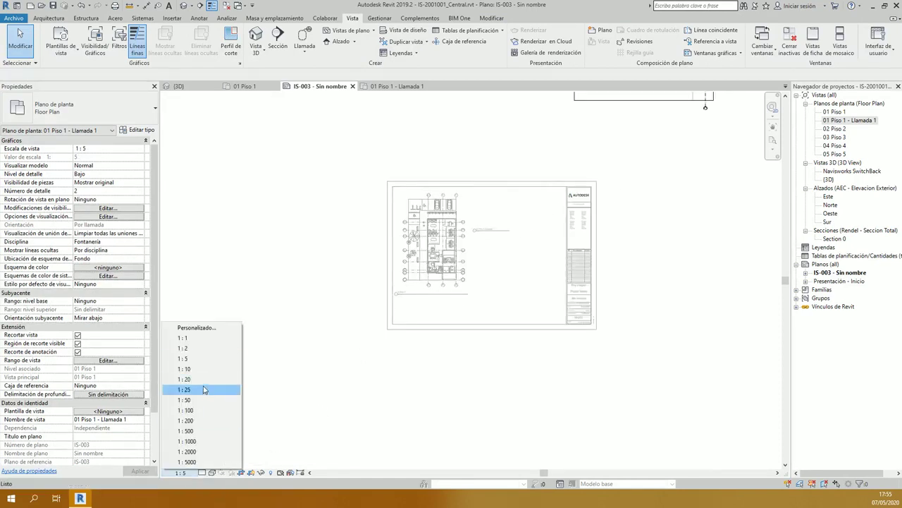
click(198, 378)
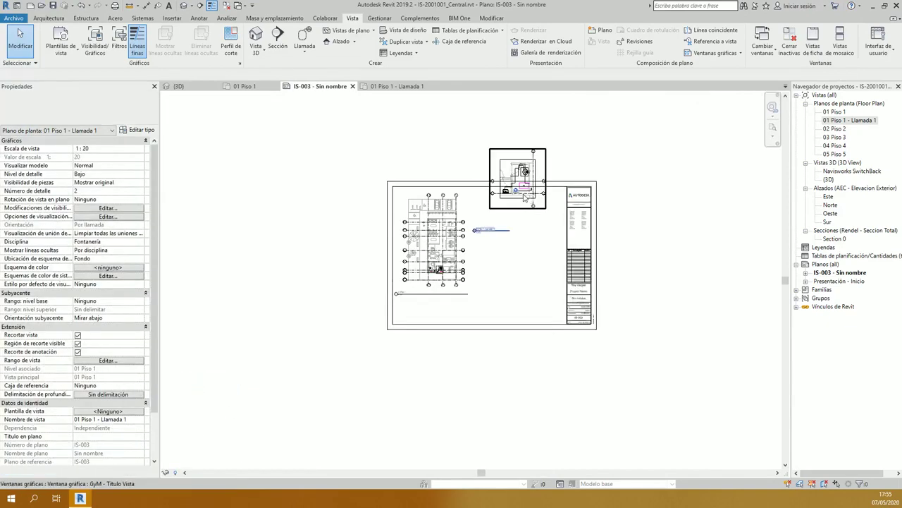
Step: Move the bathroom callout viewport inside the sheet border beside the floor plan and position its title just below it
key(Escape)
scroll(518, 225, up, 4)
drag(444, 282, 482, 338)
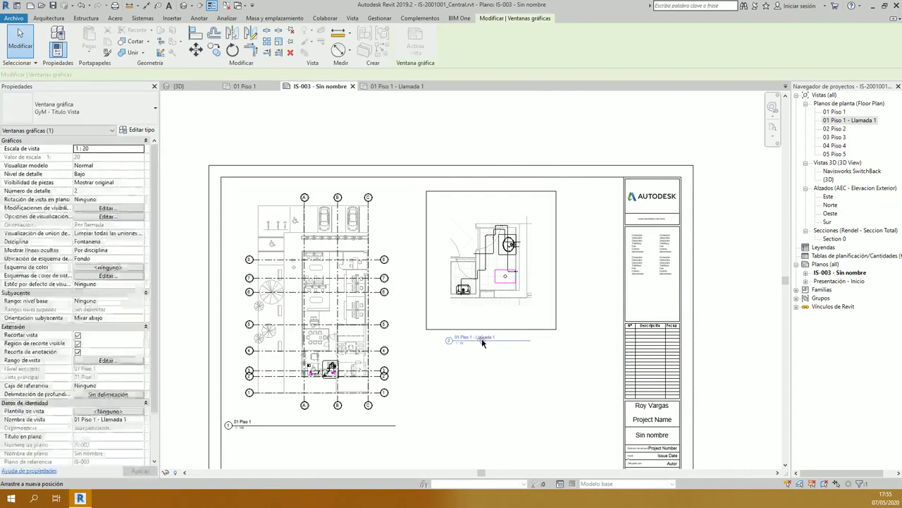
click(580, 121)
scroll(511, 269, up, 3)
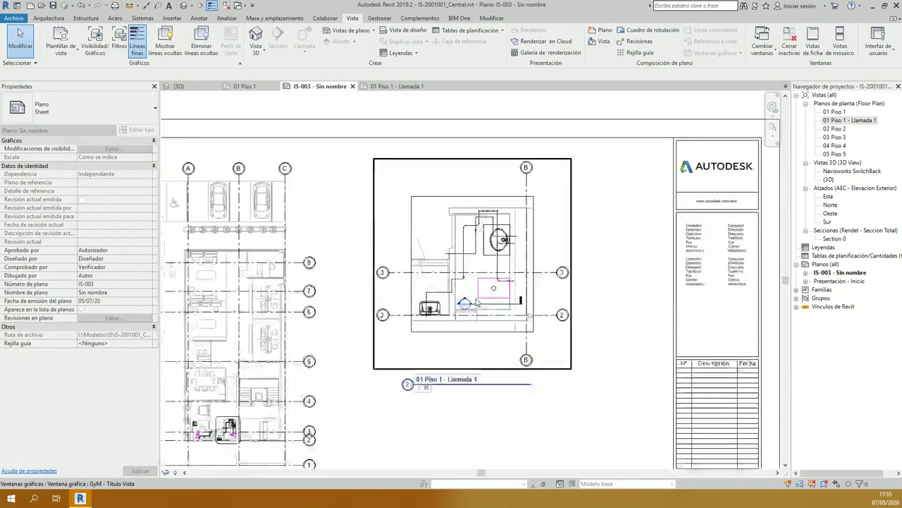
Step: Open the 01 Piso 1 - Llamada 1 view and check the piping around the washbasin
double_click(864, 121)
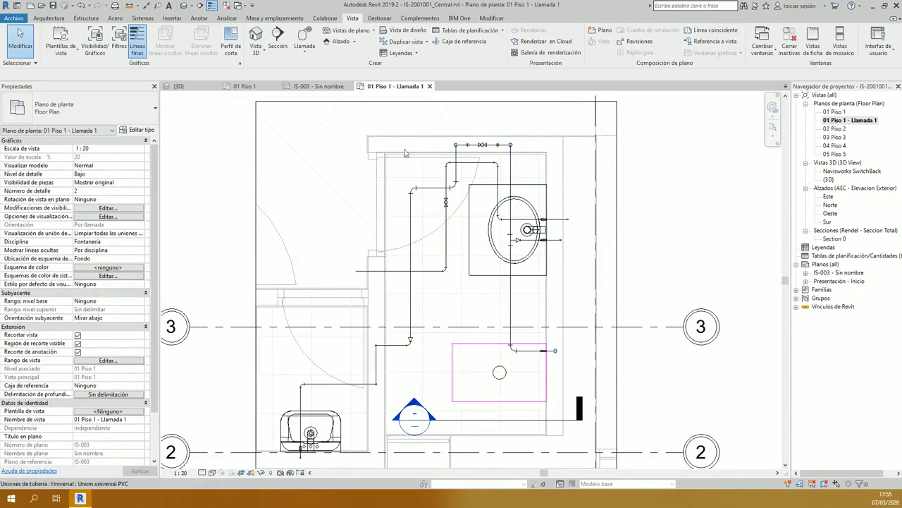
scroll(389, 152, up, 1)
scroll(574, 159, up, 1)
scroll(485, 268, down, 1)
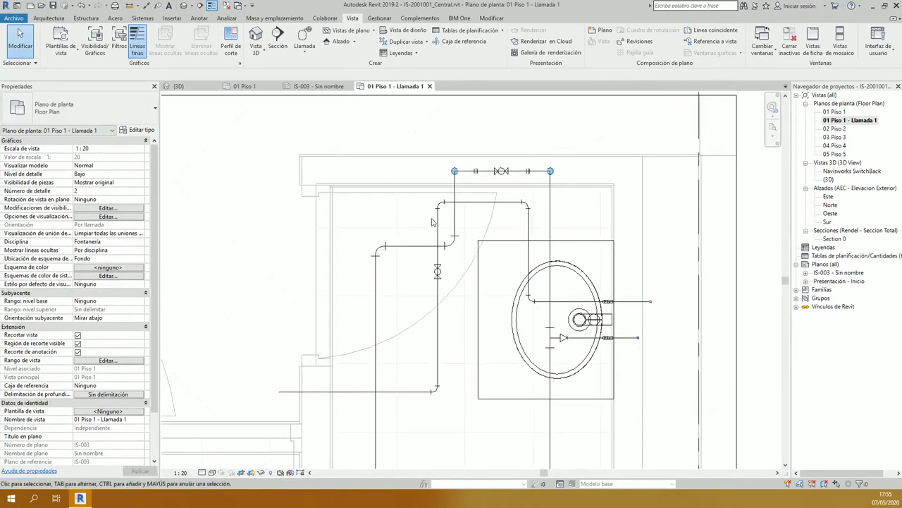
scroll(508, 233, down, 2)
middle_drag(452, 225, 450, 239)
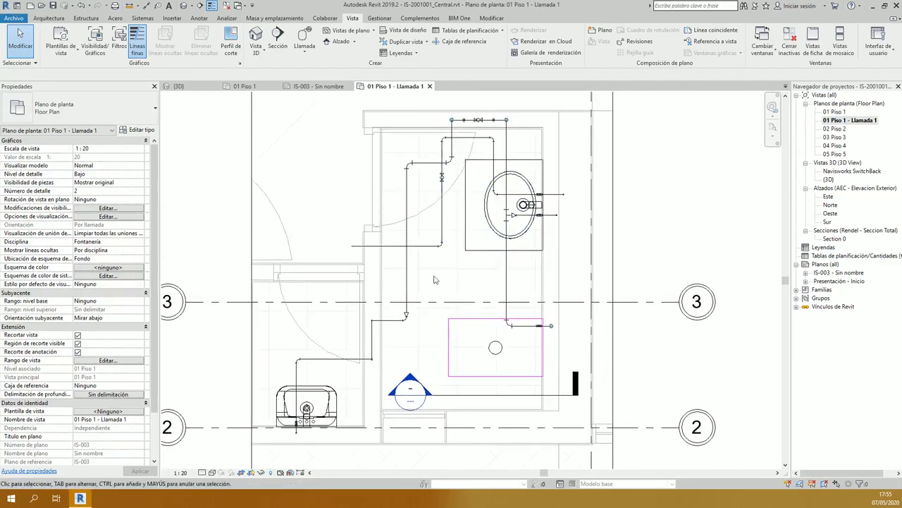
Step: Try the Alto detail level in the callout view, and return it to Bajo
click(203, 472)
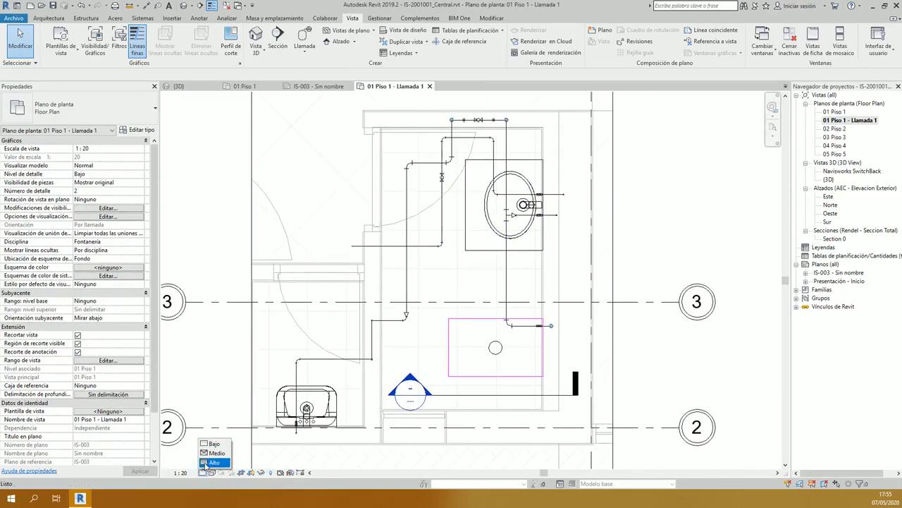
click(211, 462)
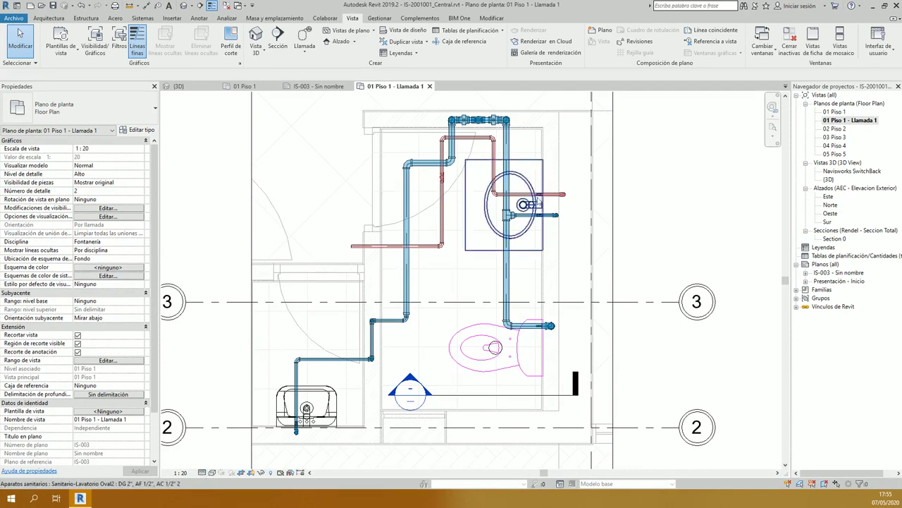
scroll(423, 157, up, 1)
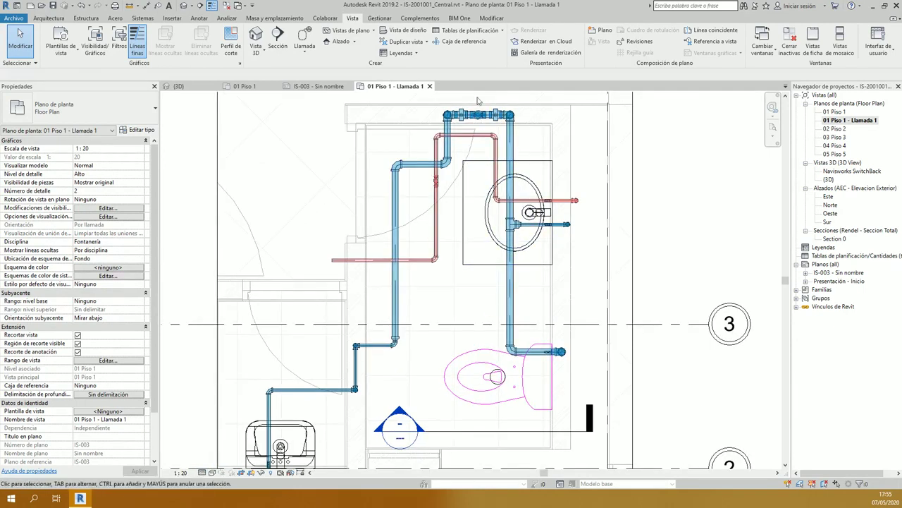
click(211, 472)
click(212, 443)
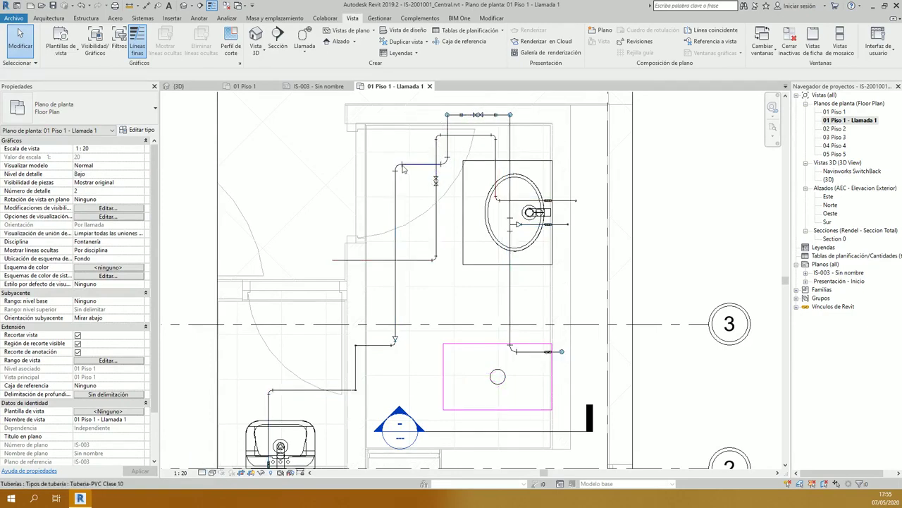
Step: Examine the single-line symbols of the elbows, valves, unions and reducer along the bathroom's water pipes
scroll(392, 355, up, 5)
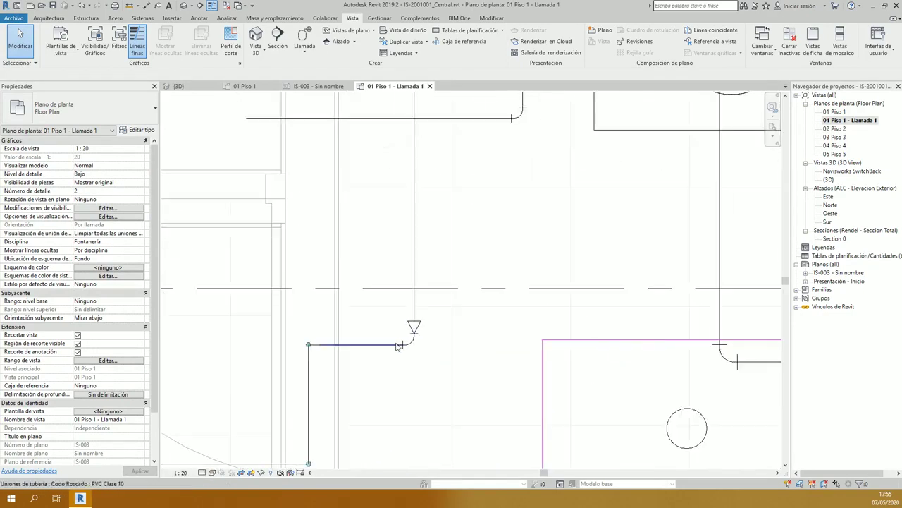
scroll(467, 360, down, 3)
middle_drag(184, 427, 267, 326)
scroll(528, 163, down, 2)
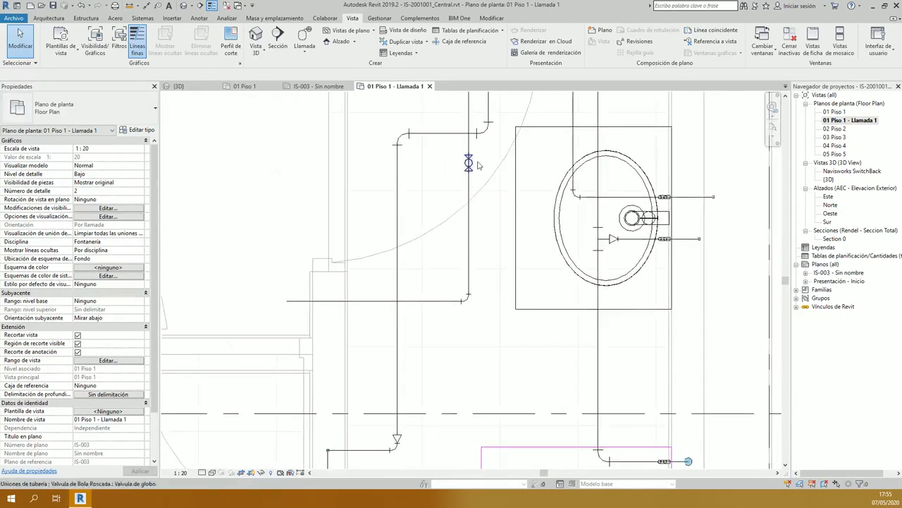
scroll(401, 303, up, 2)
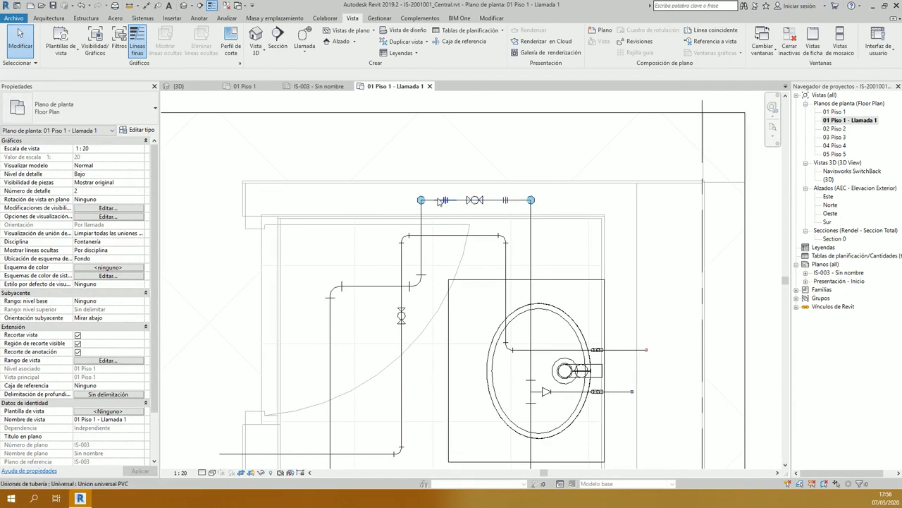
scroll(445, 158, down, 2)
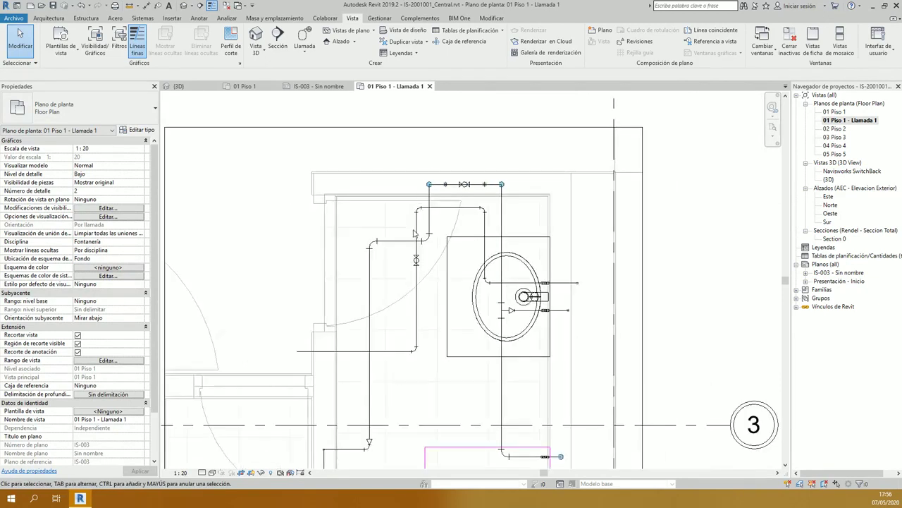
middle_drag(303, 218, 334, 182)
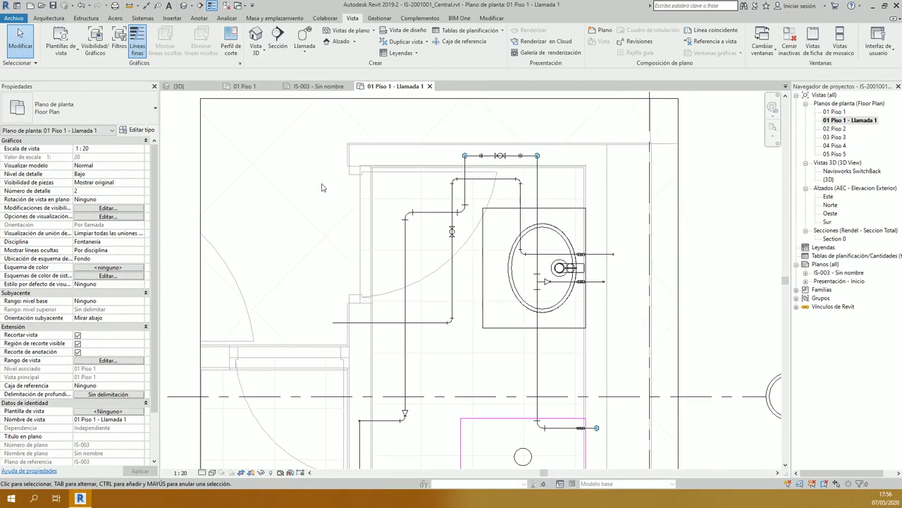
scroll(332, 191, down, 2)
scroll(505, 175, up, 1)
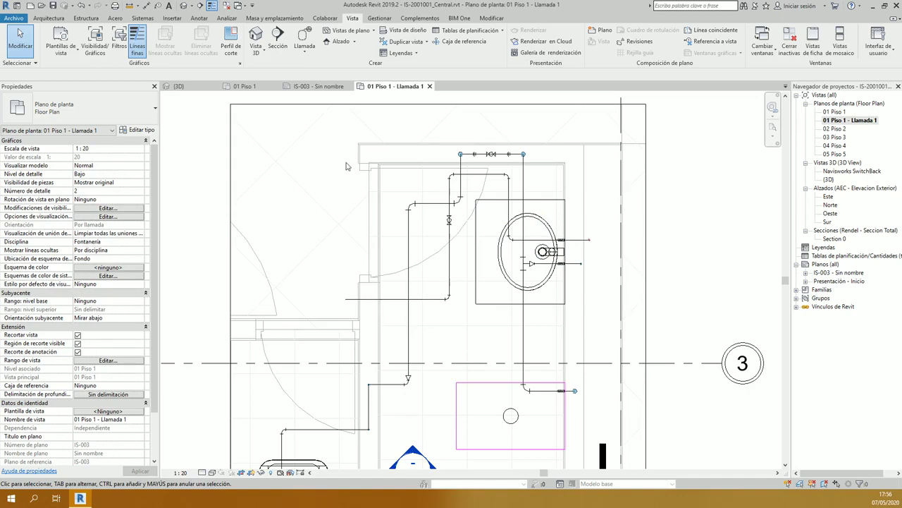
Step: In the callout view's visibility/graphics filters, set the AF filter's projection line colour to RGB 000-128-192
key(v)
key(v)
click(568, 149)
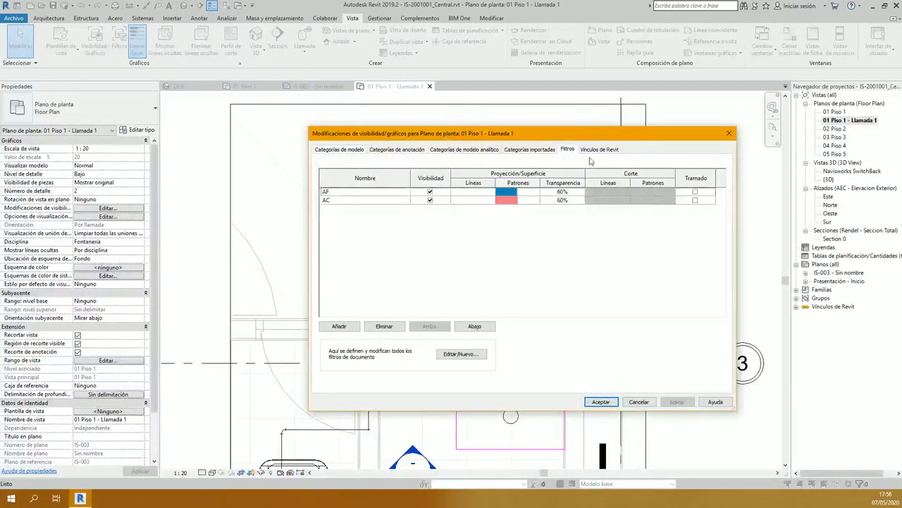
click(486, 193)
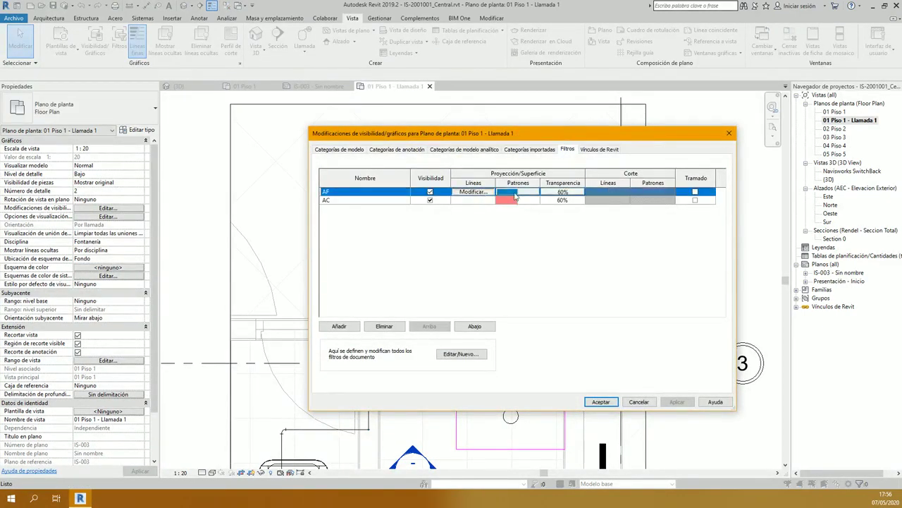
click(485, 192)
click(196, 202)
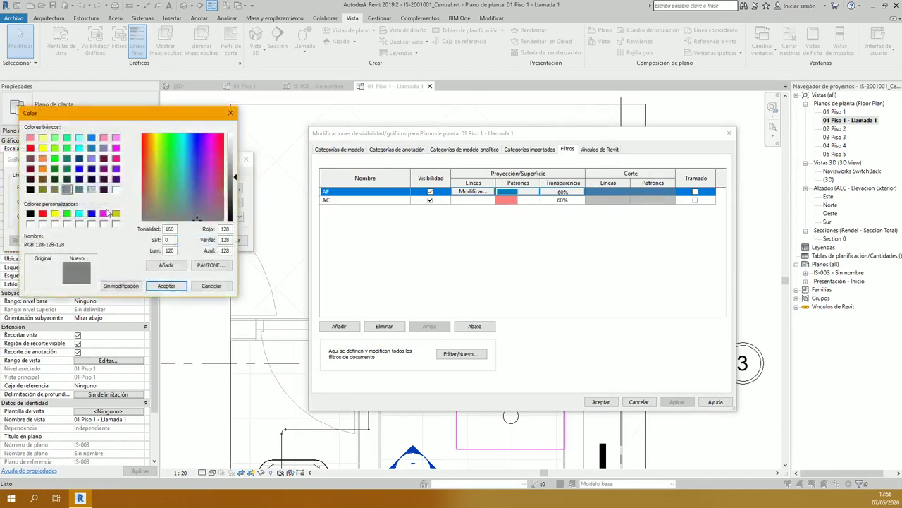
click(92, 147)
click(167, 286)
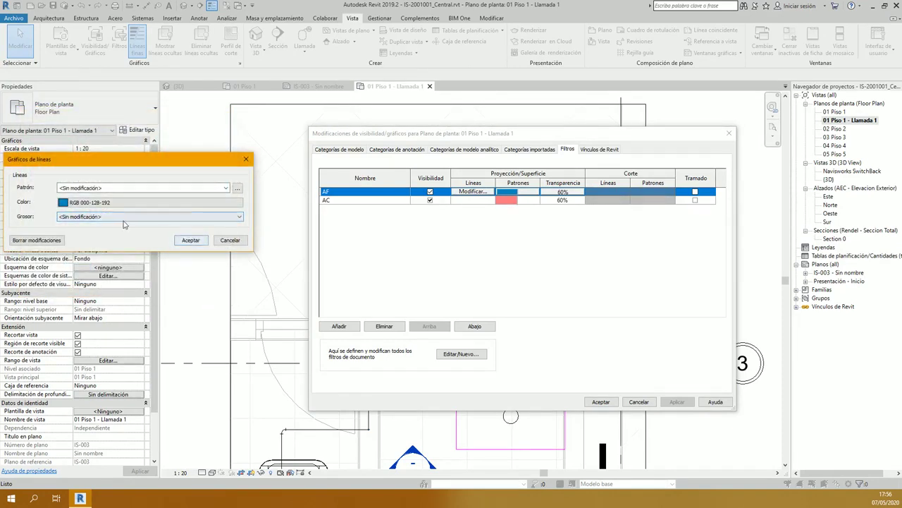
Step: Give the AF filter's projection lines the Dash Dot pattern and accept the line graphics
click(169, 216)
click(107, 188)
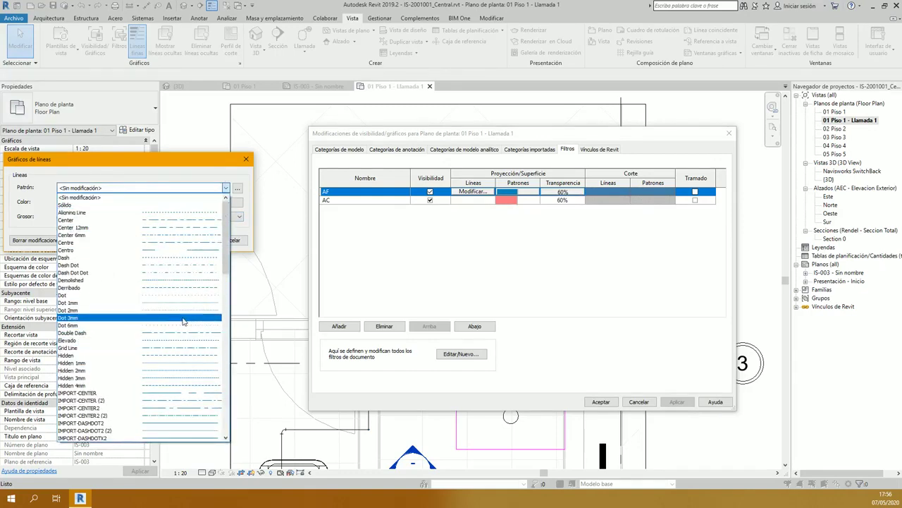
click(170, 265)
click(201, 239)
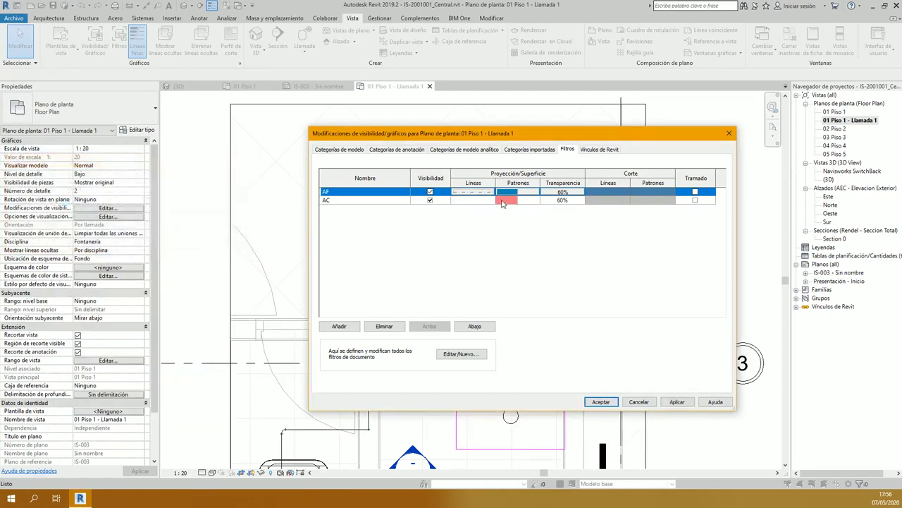
Step: Set the AC filter's projection line colour to RGB 255-128-128 in the filter overrides
click(479, 200)
click(473, 200)
drag(199, 153, 601, 187)
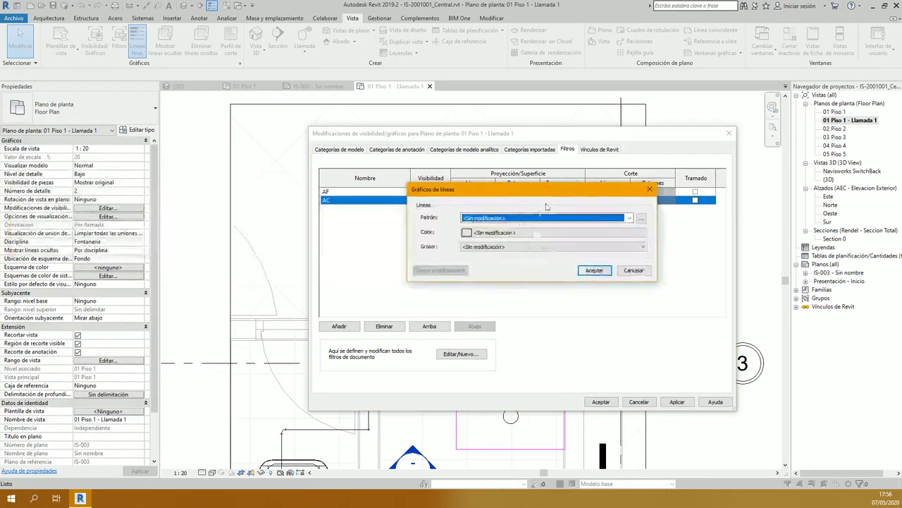
click(505, 232)
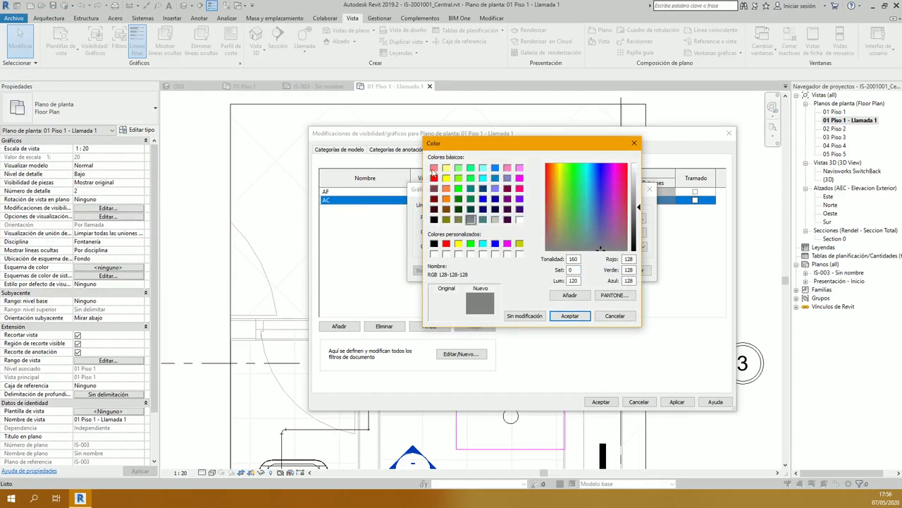
click(433, 170)
key(Return)
Step: Give the AC filter's projection lines the Dash Dot Dot pattern and accept the callout view's graphics overrides
click(481, 246)
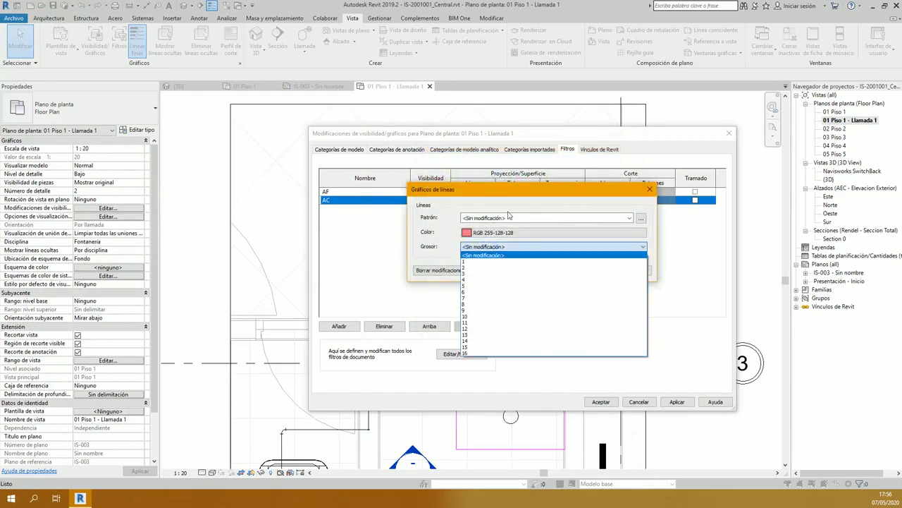
click(550, 218)
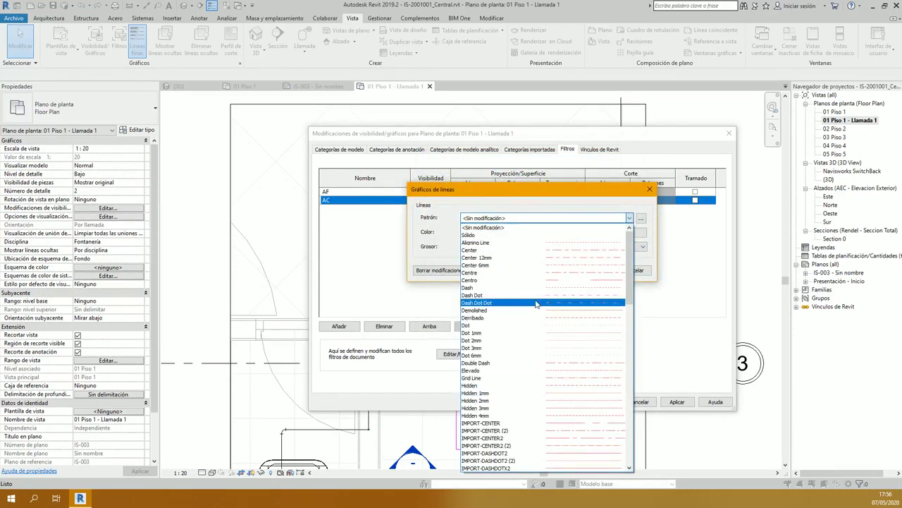
click(505, 302)
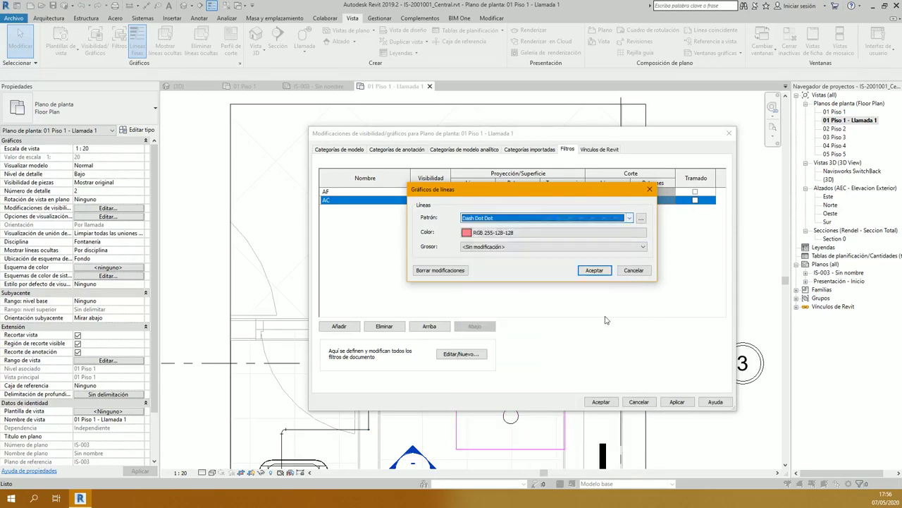
click(599, 270)
click(601, 402)
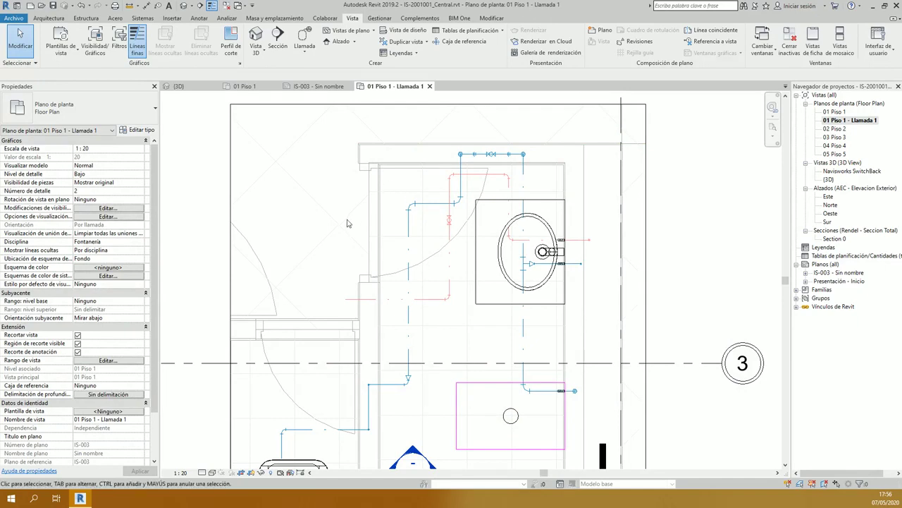
Step: Tag by category the long vertical AF pipe beside the door and the horizontal AC pipe that crosses it, without leaders
scroll(420, 254, down, 1)
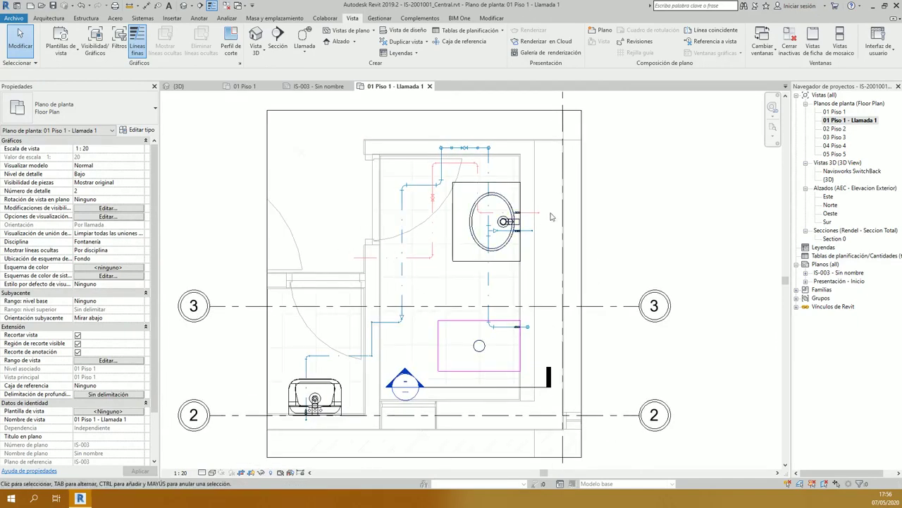
scroll(632, 212, up, 2)
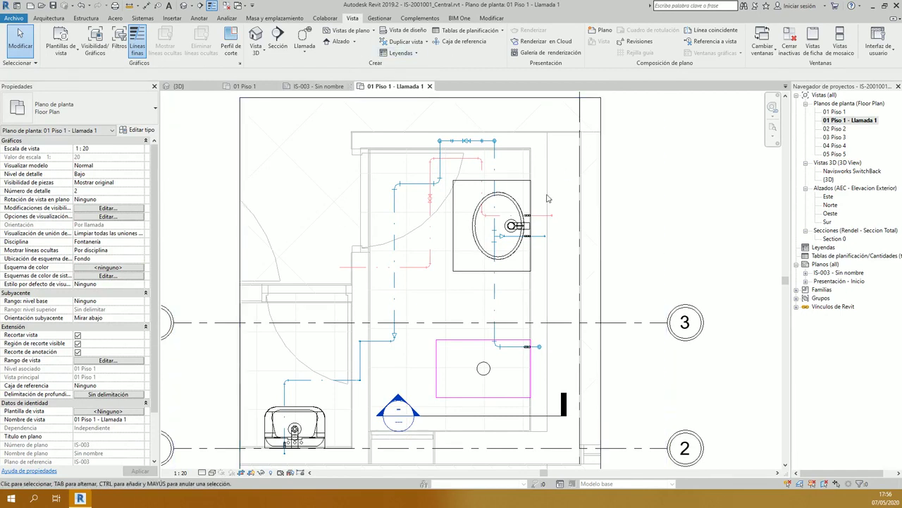
scroll(397, 184, up, 1)
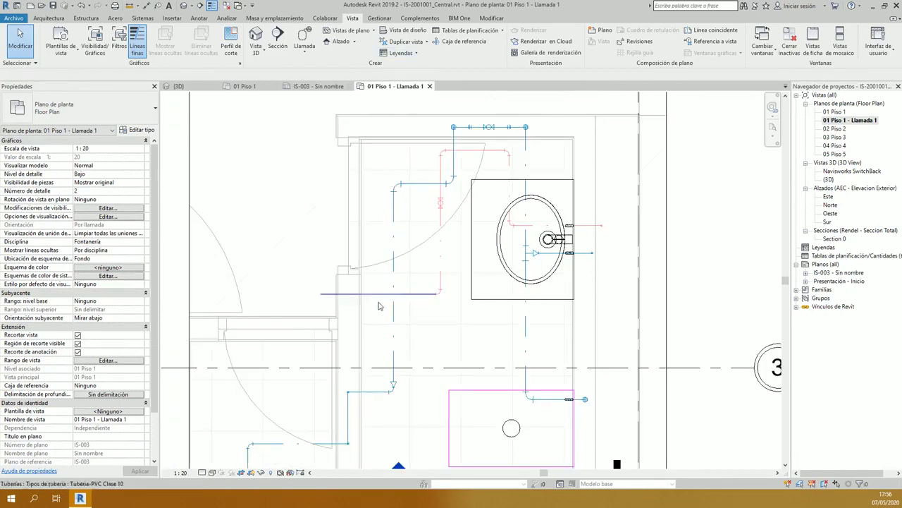
middle_drag(436, 255, 439, 212)
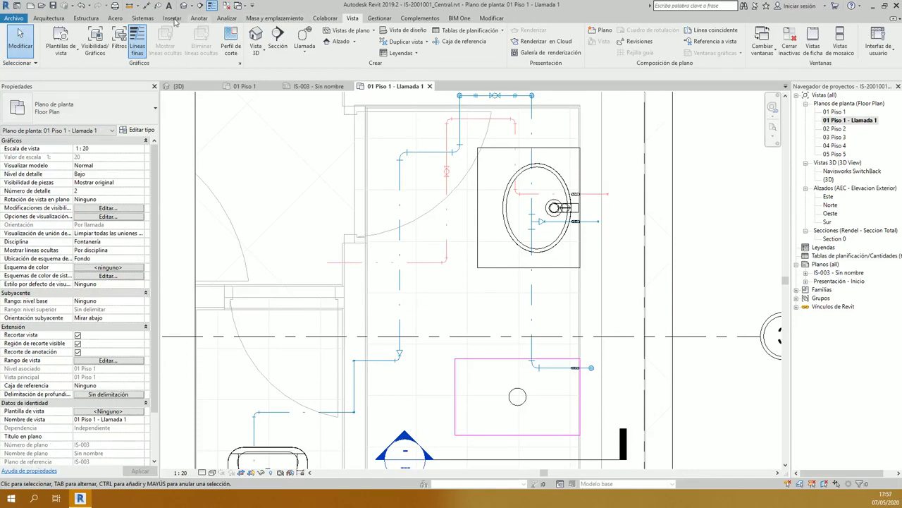
click(200, 18)
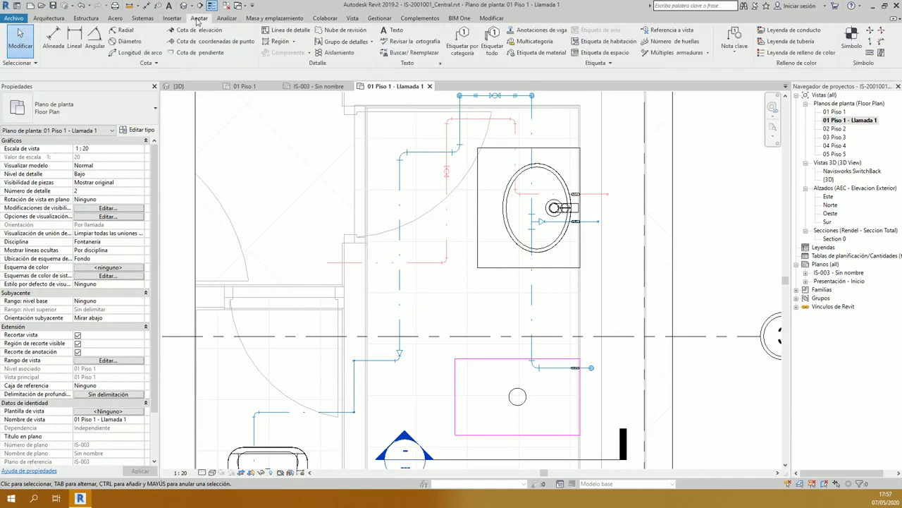
click(461, 52)
scroll(424, 148, up, 3)
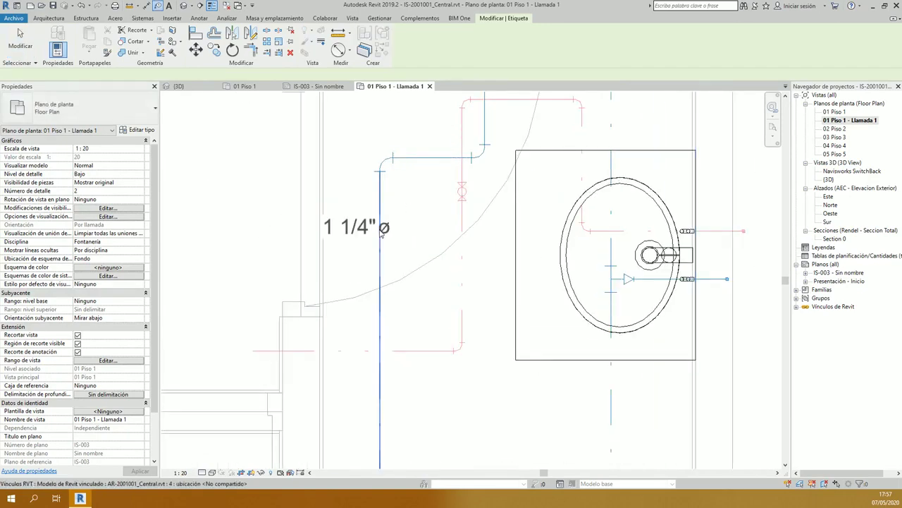
scroll(381, 233, down, 3)
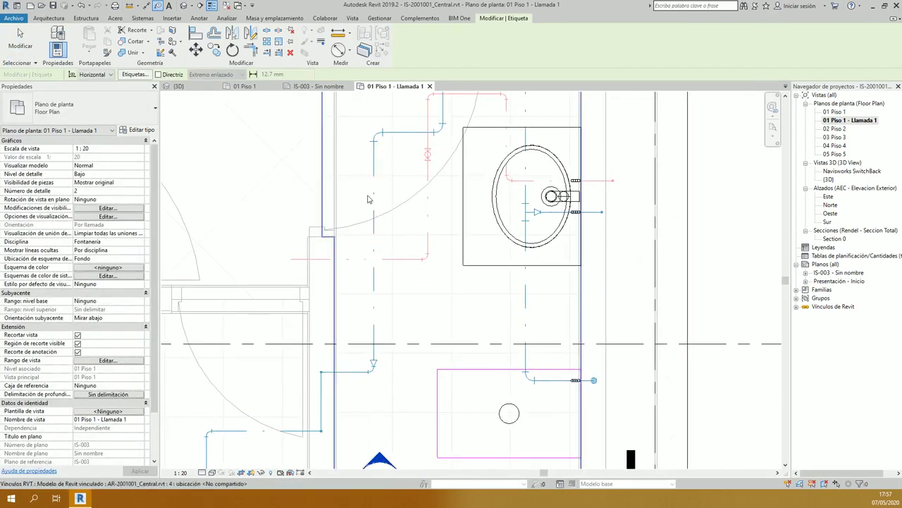
click(365, 203)
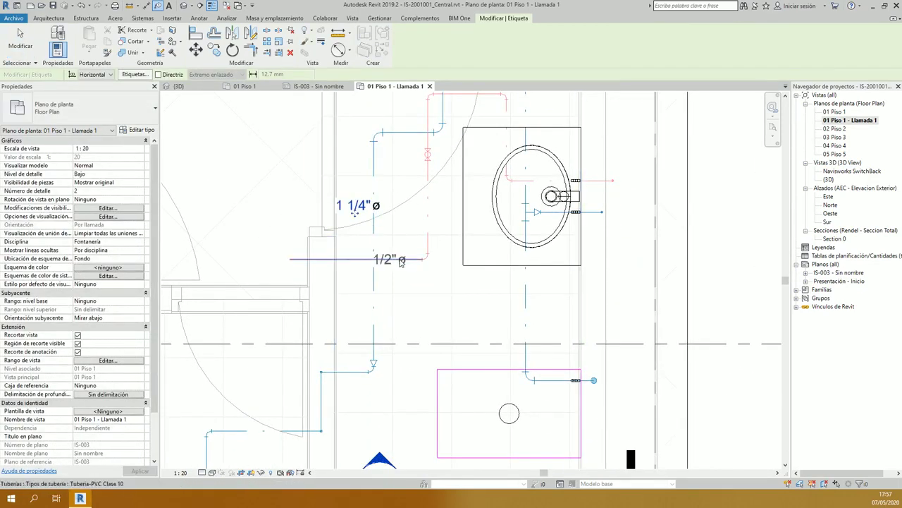
click(400, 262)
Step: Add size tags to the upper horizontal AC pipe and the short vertical AF pipe beside it
middle_drag(483, 95, 466, 172)
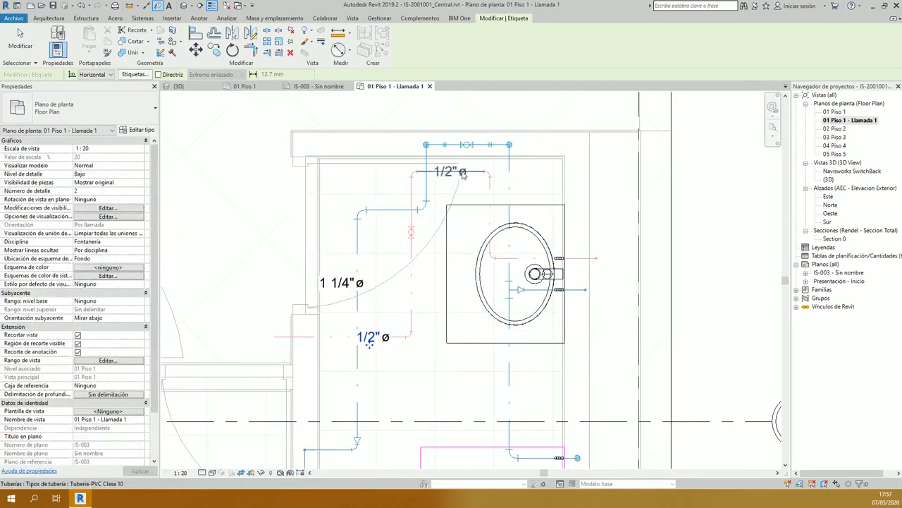
click(464, 174)
click(424, 180)
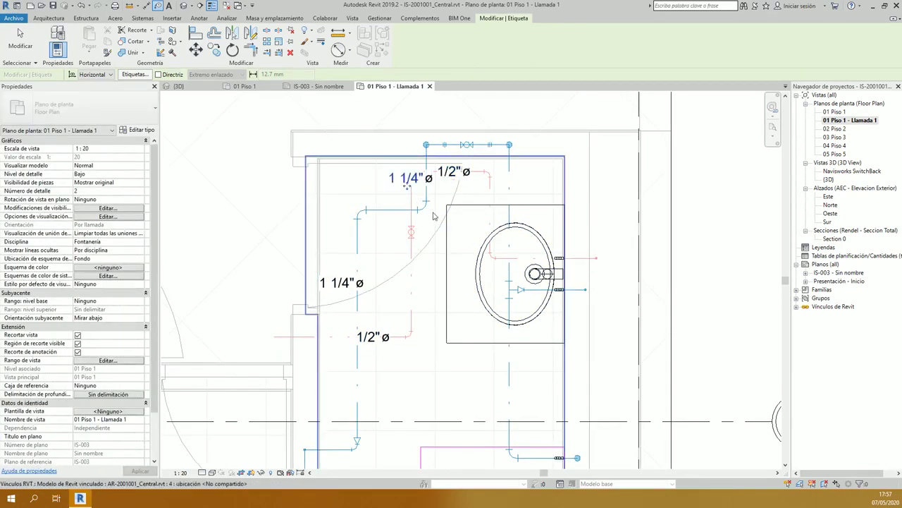
Step: Add size tags to the three AF pipe segments running from the reducer to the lower-left fixture, and finish tagging
middle_drag(451, 393, 454, 268)
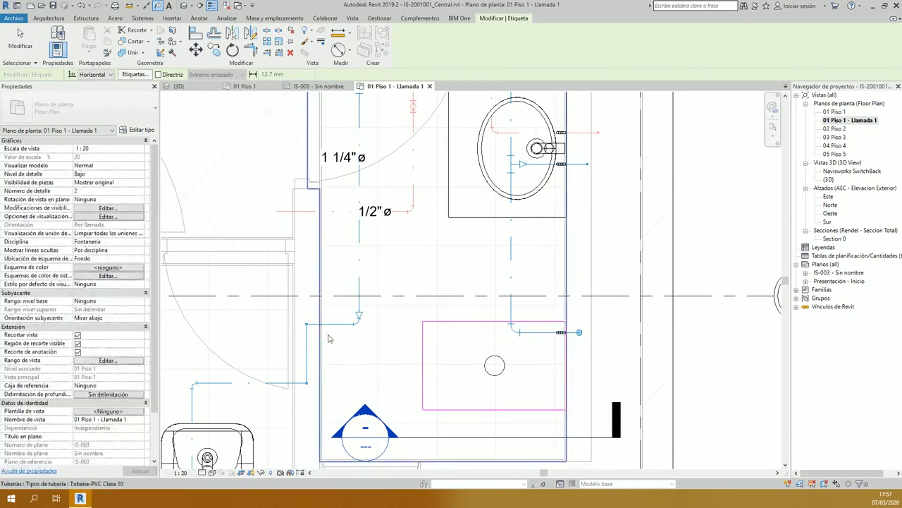
click(299, 350)
click(323, 324)
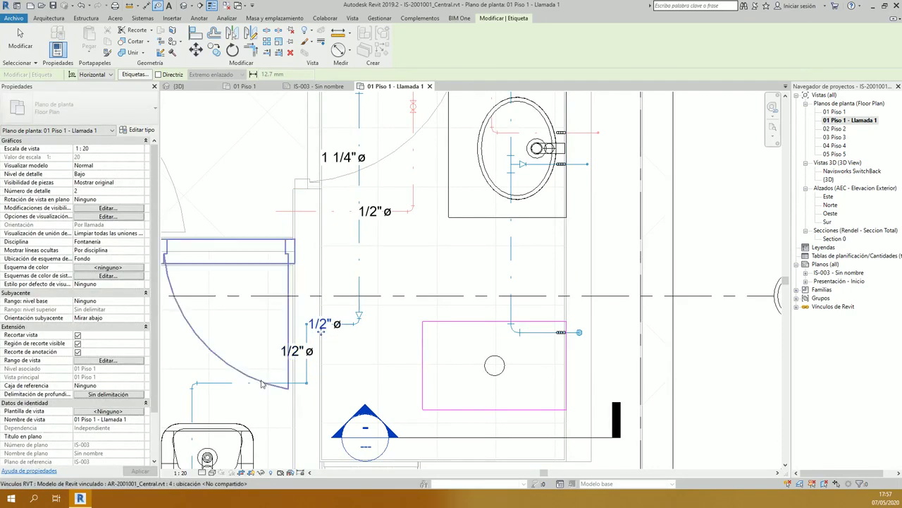
key(Escape)
key(Escape)
Step: Dismiss the save reminder without saving and turn off thin lines so the callout shows real line weights
middle_drag(490, 82, 490, 214)
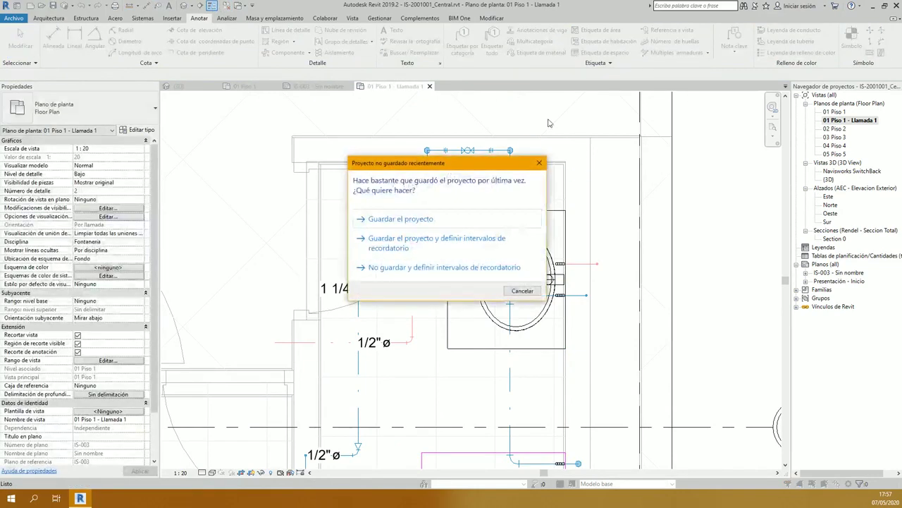
click(540, 163)
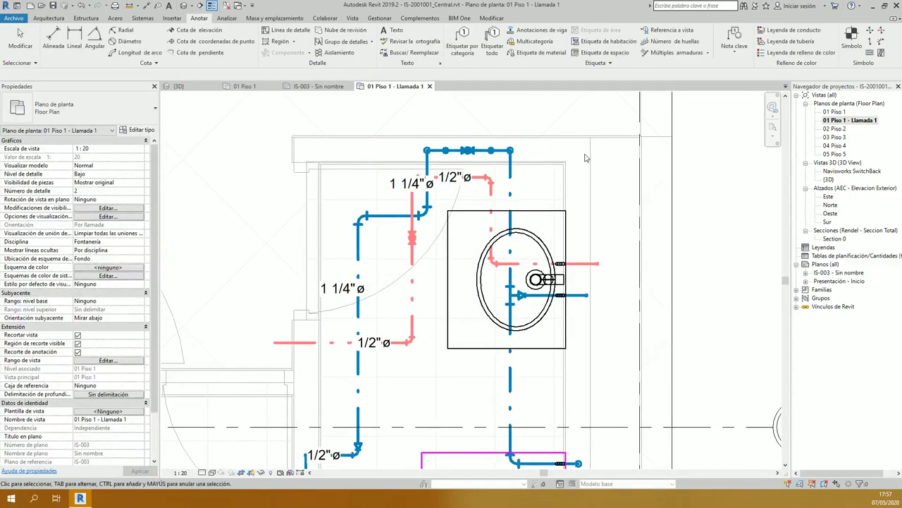
scroll(586, 158, down, 2)
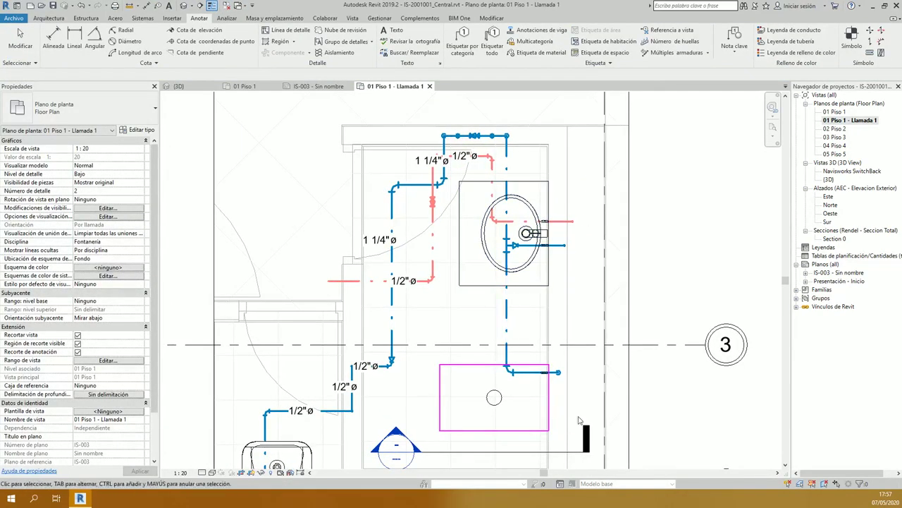
Step: Tag the size of the vertical AF pipe running from the washbasin to the shower
click(424, 165)
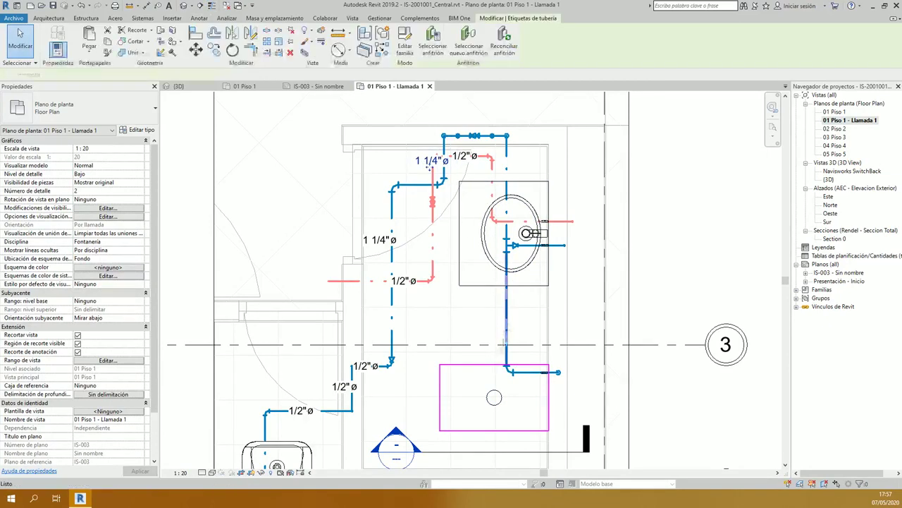
drag(423, 165, 531, 315)
key(Escape)
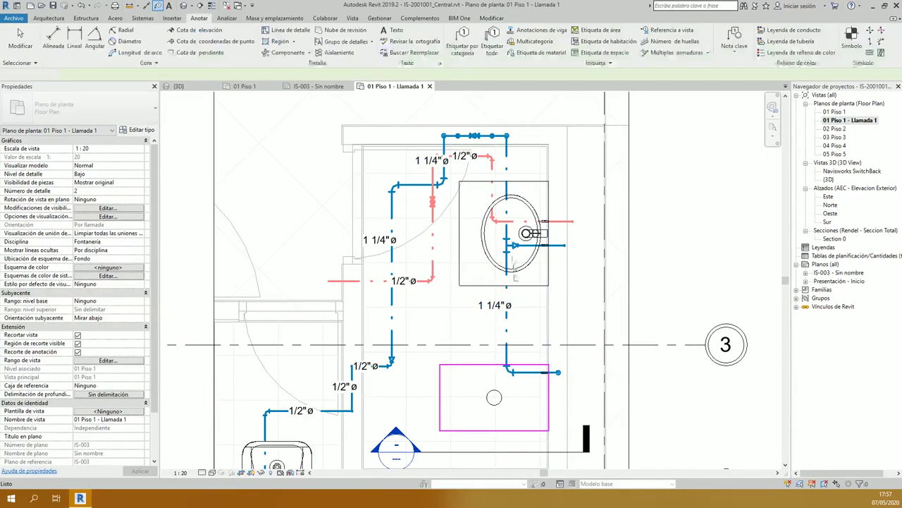
Step: Check the type and orientation properties of the size tag on the vertical AF pipe below the washbasin
scroll(512, 215, up, 2)
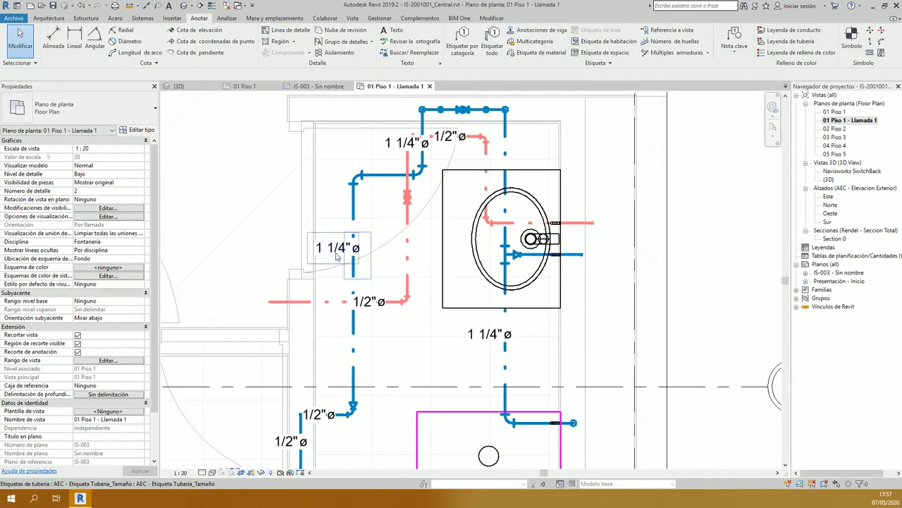
click(476, 340)
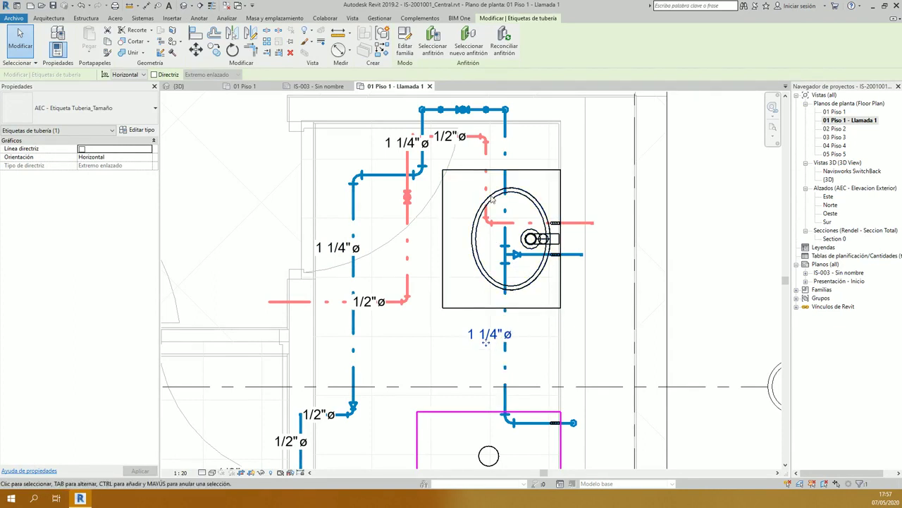
click(464, 319)
click(462, 331)
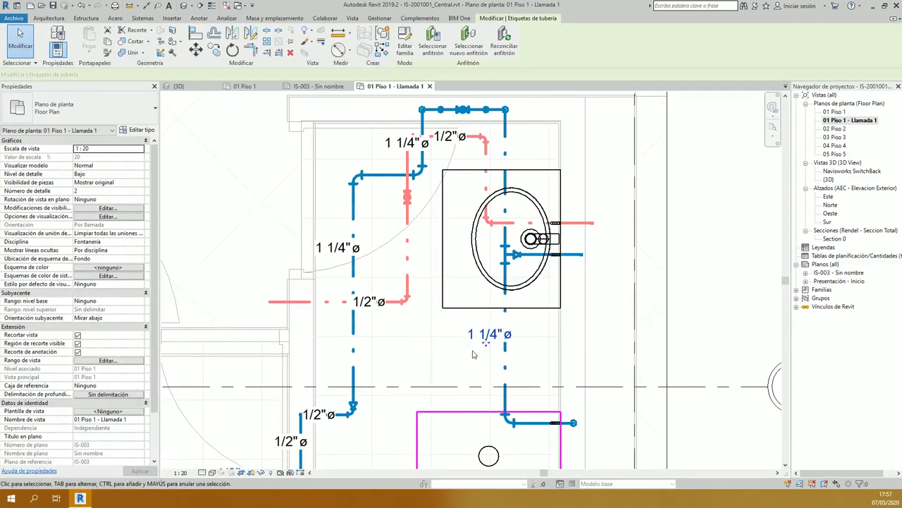
Step: Open the family of the 1 1/4"ø pipe tag below the washbasin for editing
key(Escape)
click(488, 336)
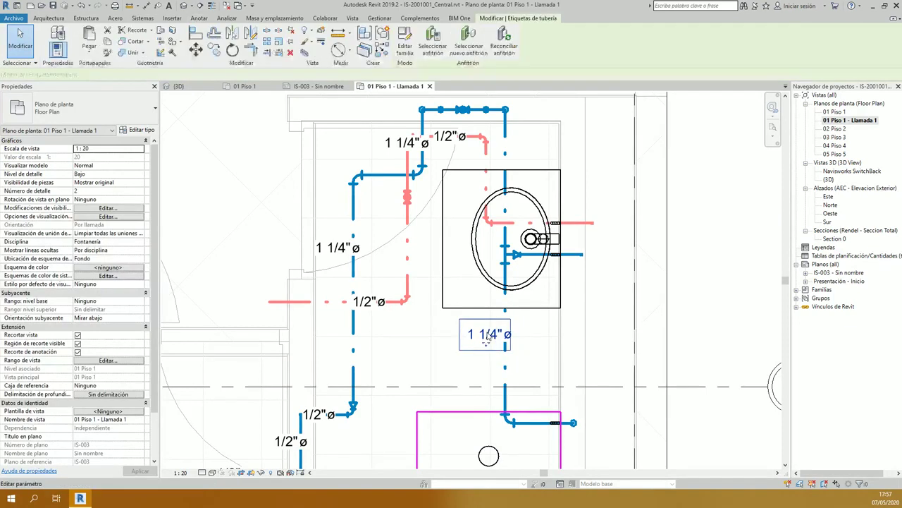
click(409, 46)
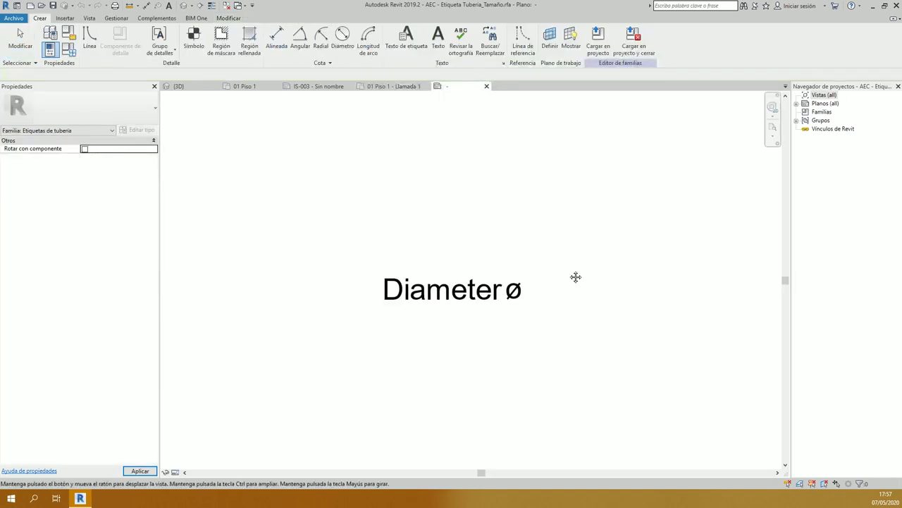
Step: Show the Planos de referencia and Líneas de referencia annotation categories in the tag family view
click(396, 149)
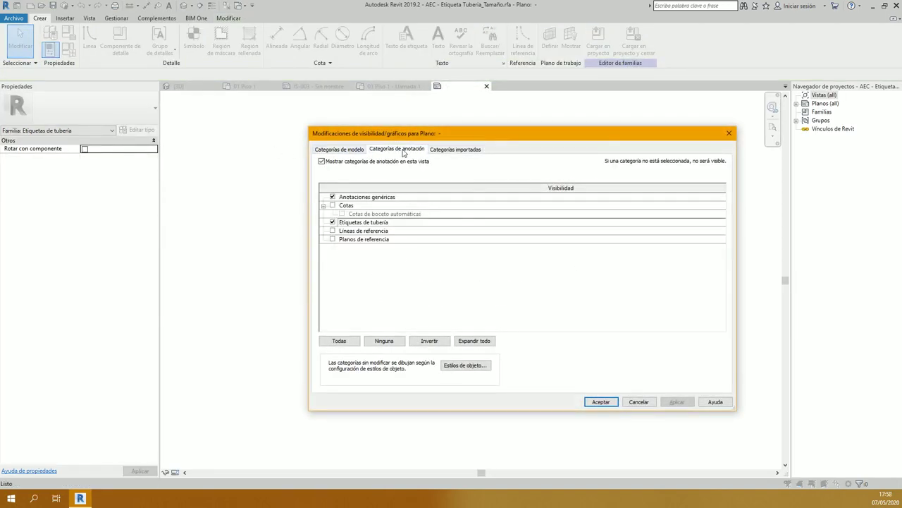
click(332, 239)
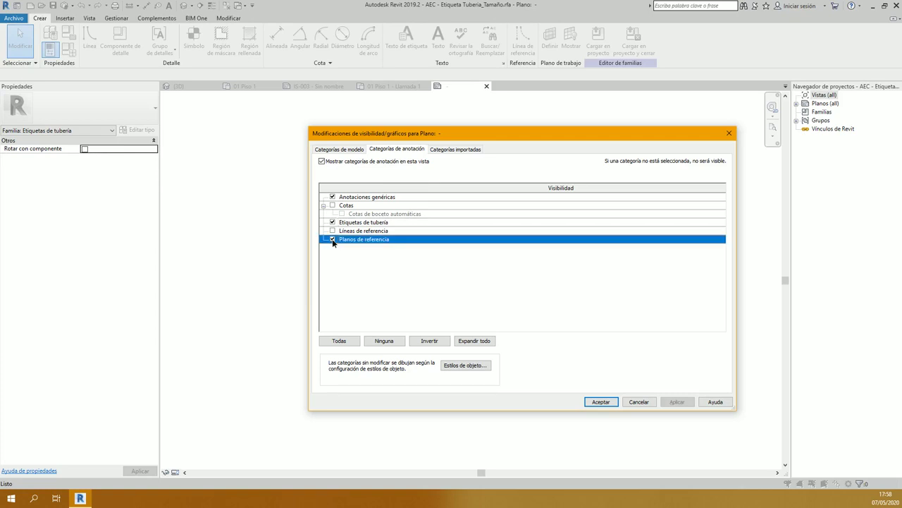
click(332, 230)
click(599, 402)
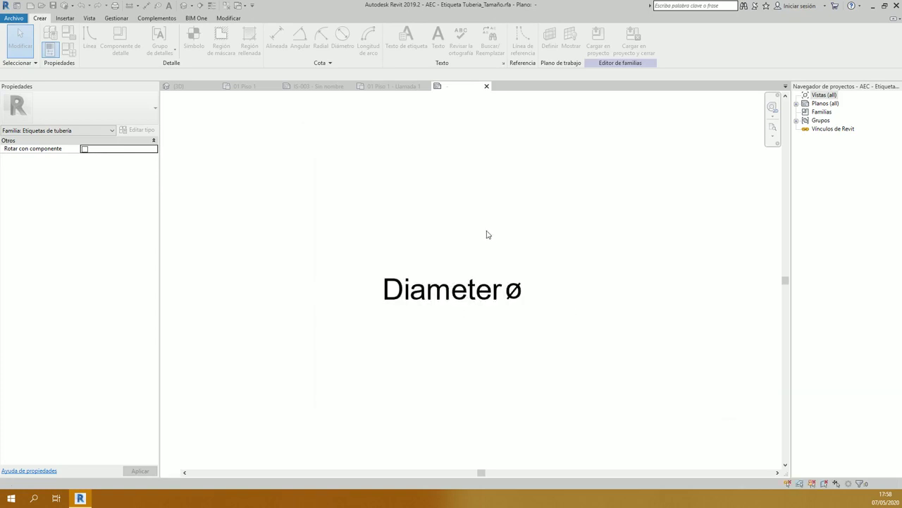
Step: Delete the separate ø text note beside the Diameter label
scroll(519, 295, up, 2)
key(t)
key(x)
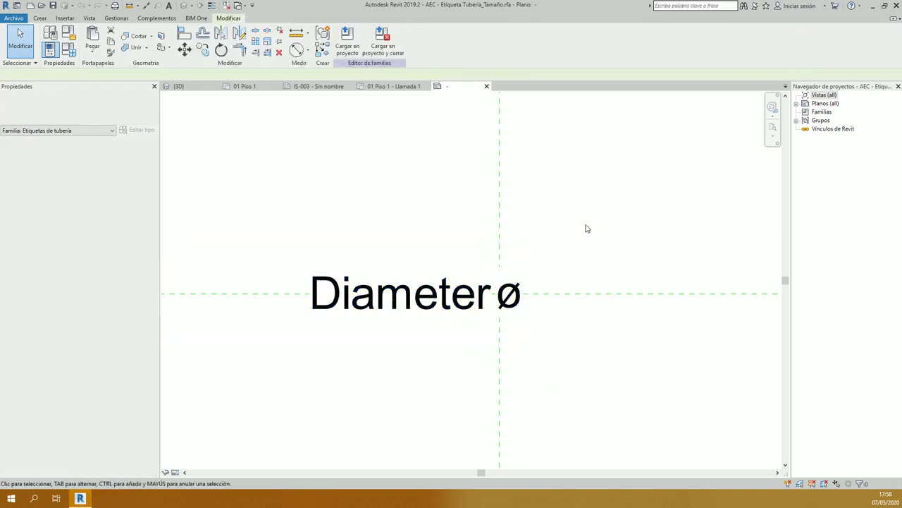
drag(467, 239, 559, 394)
key(Escape)
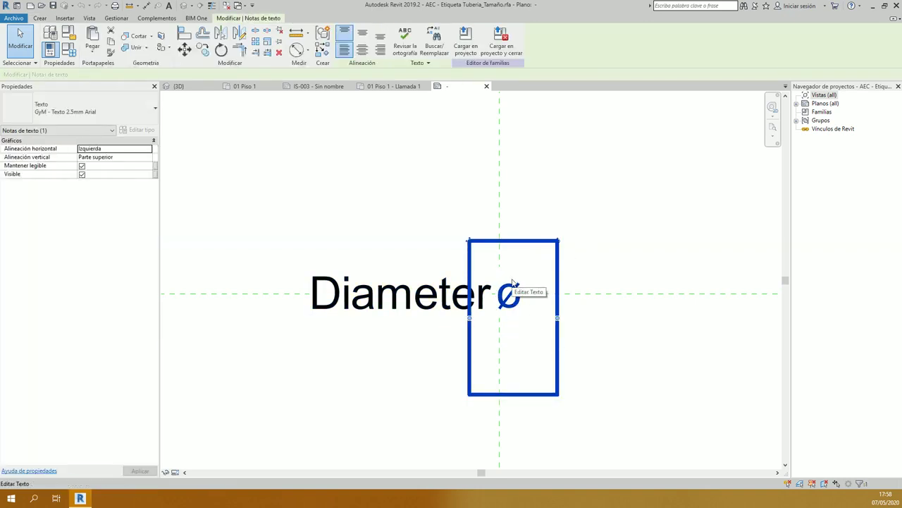
key(Escape)
Step: Shift the Diameter label toward the vertical reference plane and set its horizontal alignment to Centro
click(381, 307)
scroll(381, 307, down, 1)
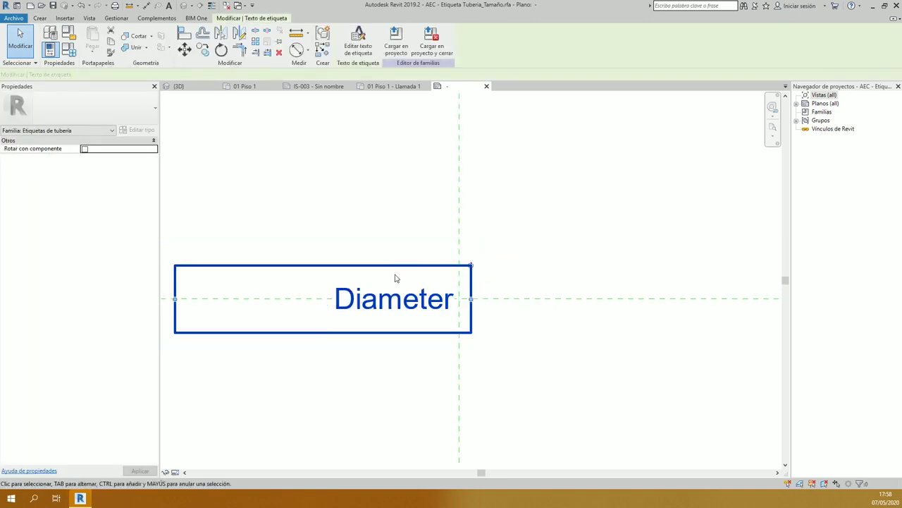
drag(380, 308, 462, 290)
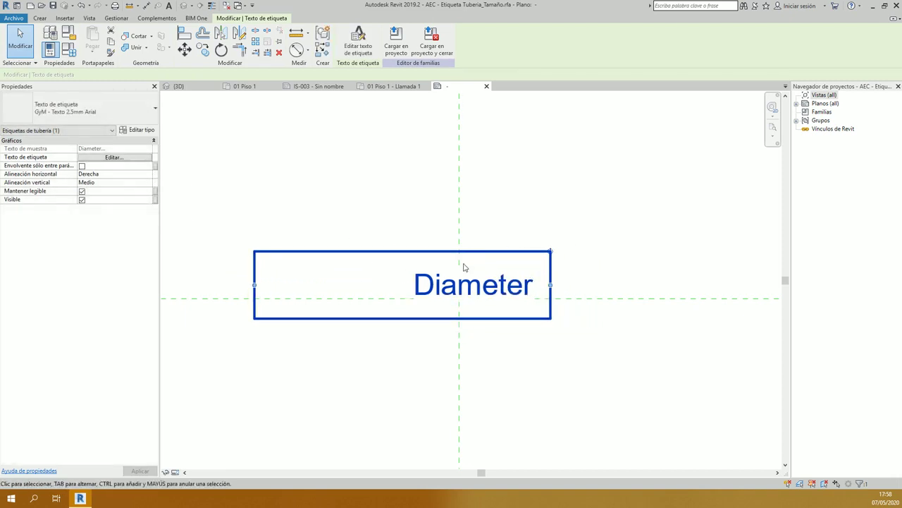
click(147, 174)
click(146, 174)
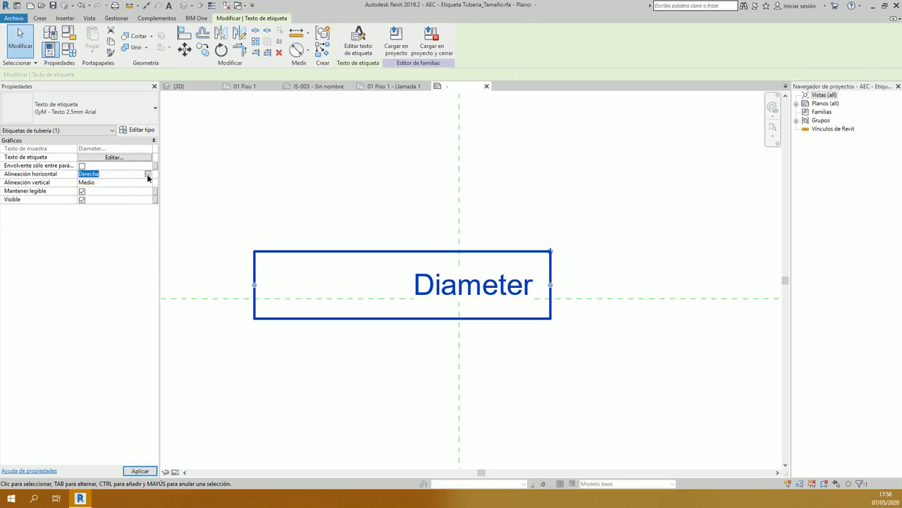
click(147, 174)
click(98, 185)
Step: Position the Diameter label centred on the vertical reference plane, with its text just above the horizontal one
drag(417, 282, 469, 274)
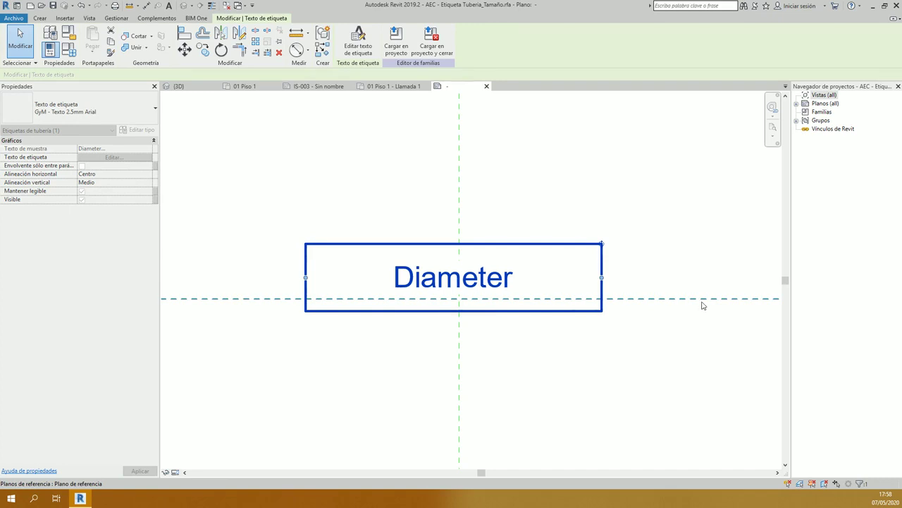
click(242, 304)
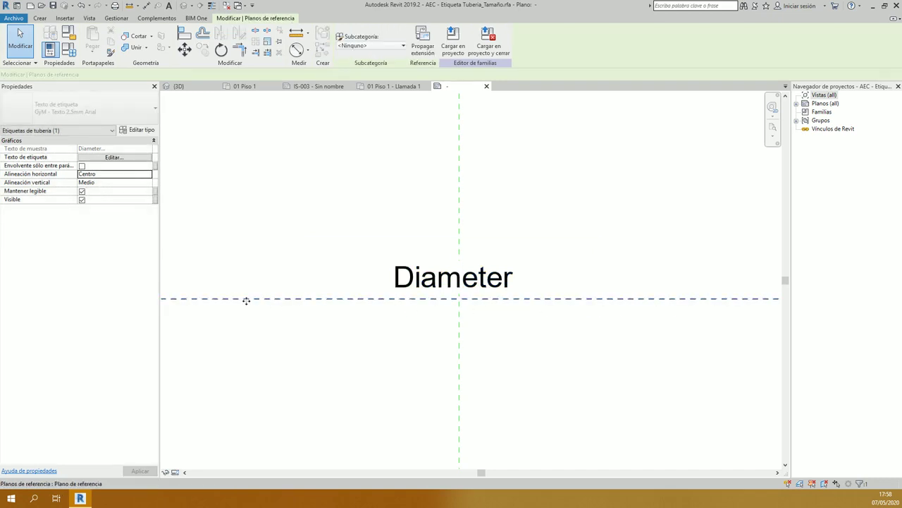
click(681, 264)
click(509, 286)
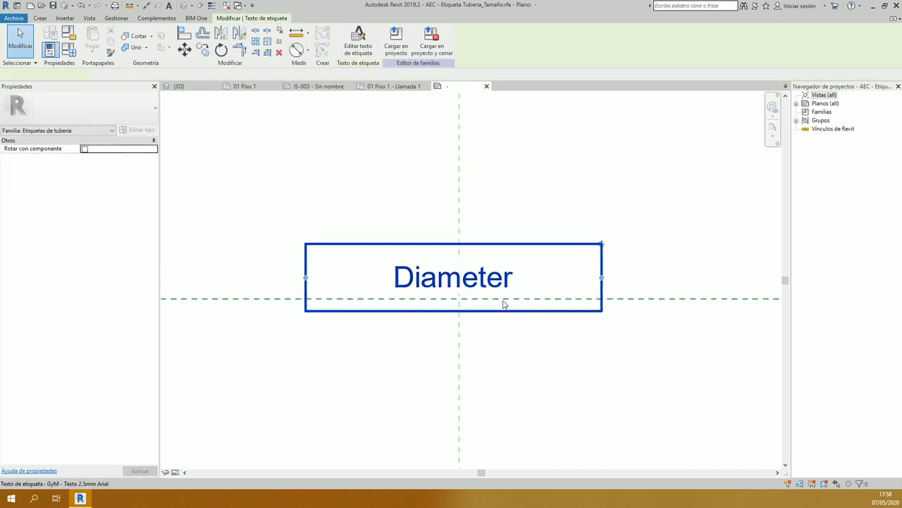
drag(501, 309, 501, 309)
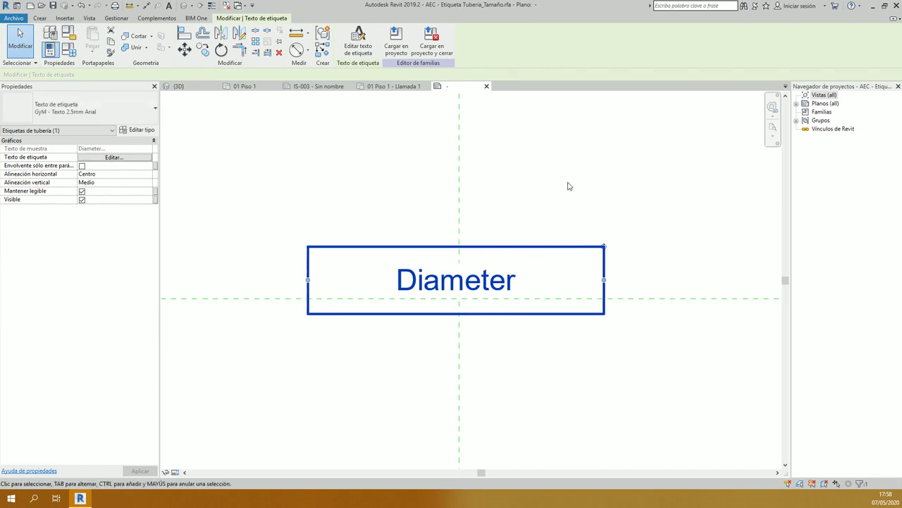
Step: Duplicate the label's text type under the name GyM - Texto 1.50mm
click(137, 129)
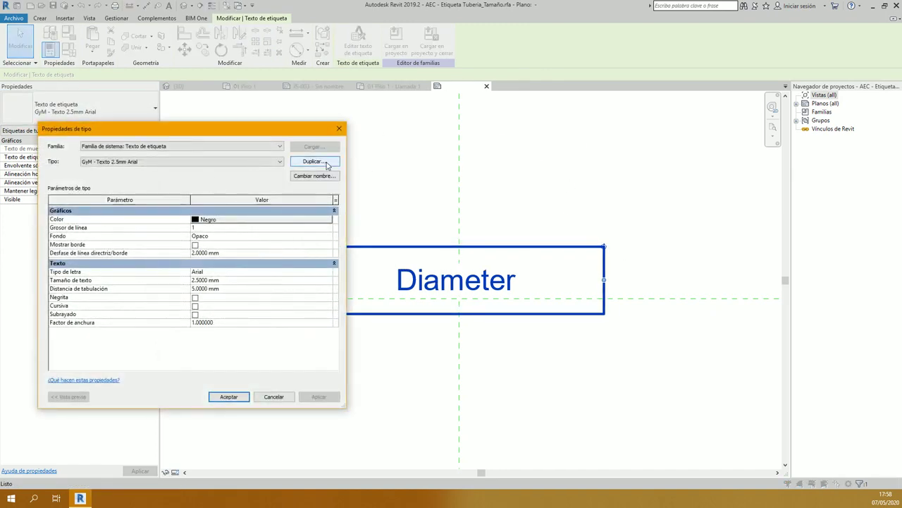
click(315, 162)
drag(646, 216, 614, 216)
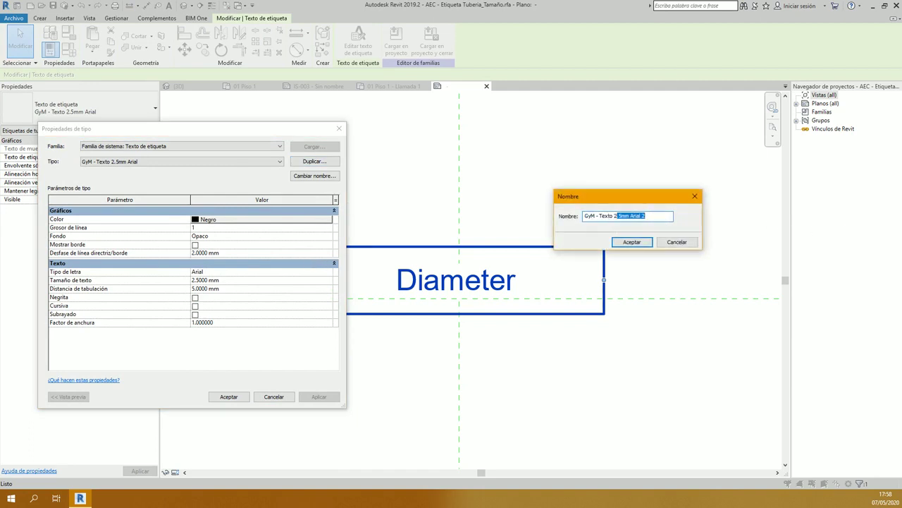
text(1.50mm)
click(638, 244)
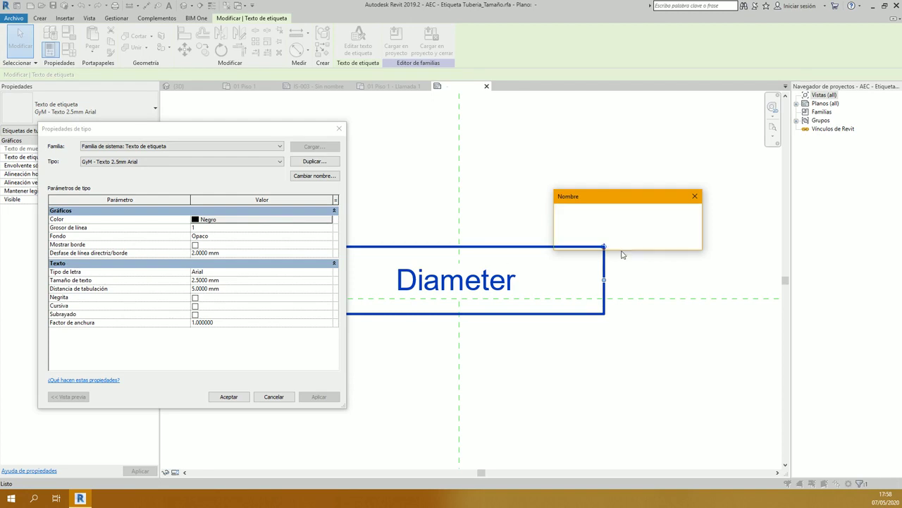
Step: Set the text size of the GyM - Texto 1.50mm label type to 1.5 mm
click(231, 280)
text(1.)
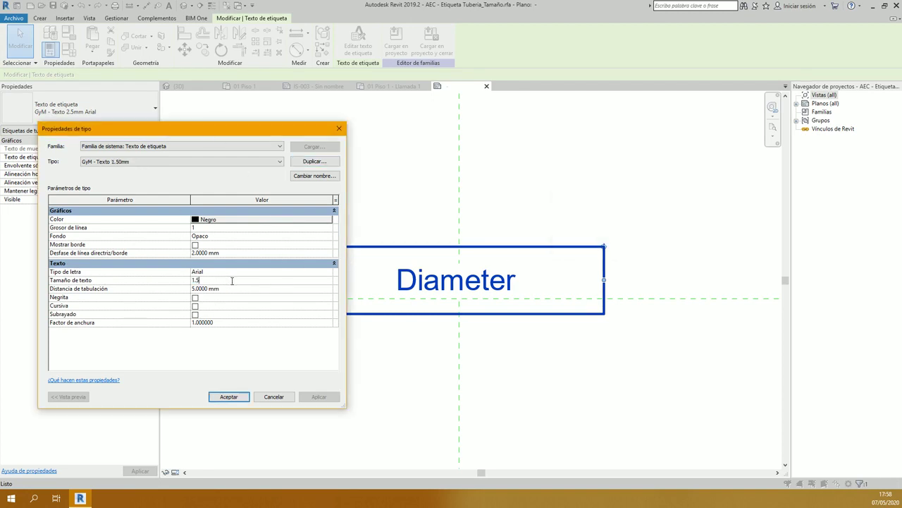
text(5)
click(229, 396)
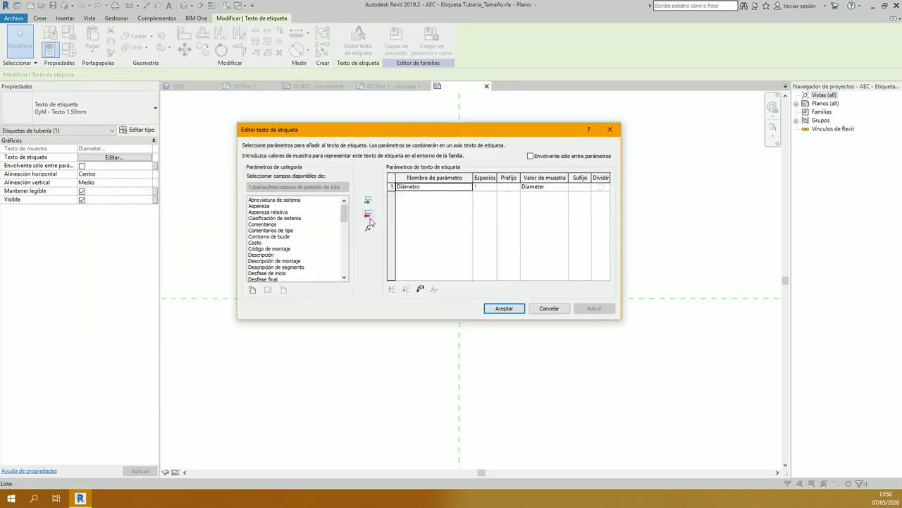
Step: Replace the Diámetro parameter in the label with the Tamaño parameter
click(367, 215)
scroll(306, 231, down, 5)
scroll(306, 231, down, 1)
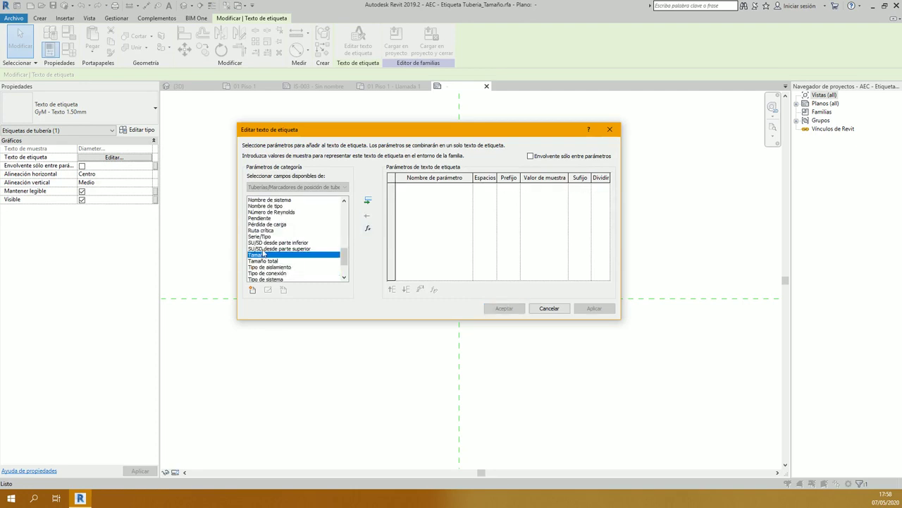
double_click(265, 254)
click(505, 193)
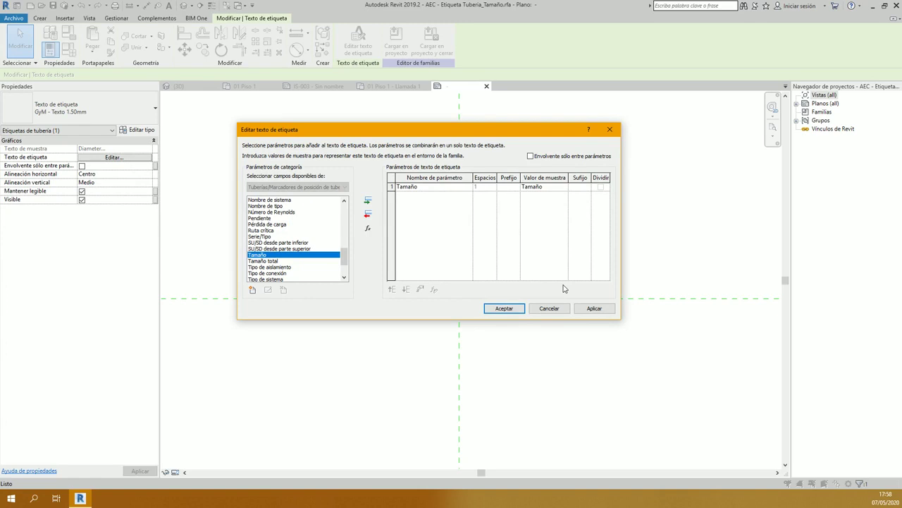
key(Return)
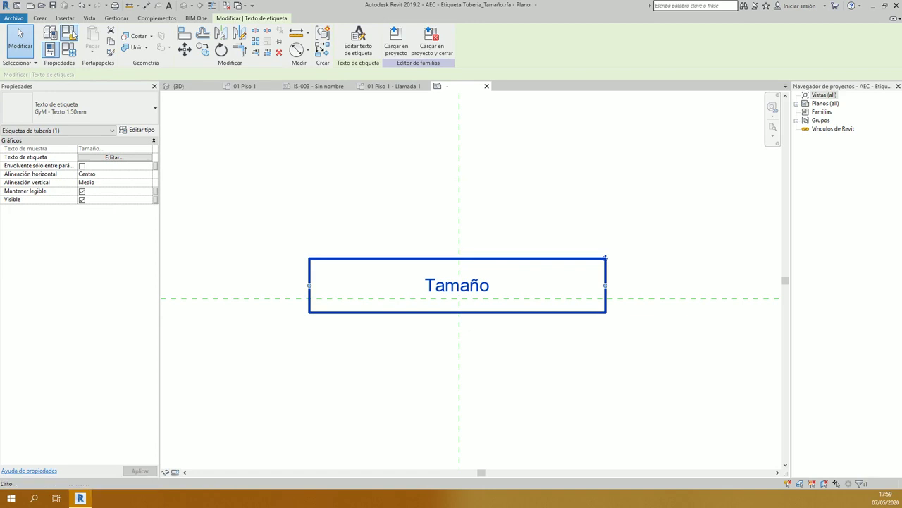
Step: Keep Etiquetas de tubería as the family category and load the tag family into the project, overwriting the existing version
click(73, 35)
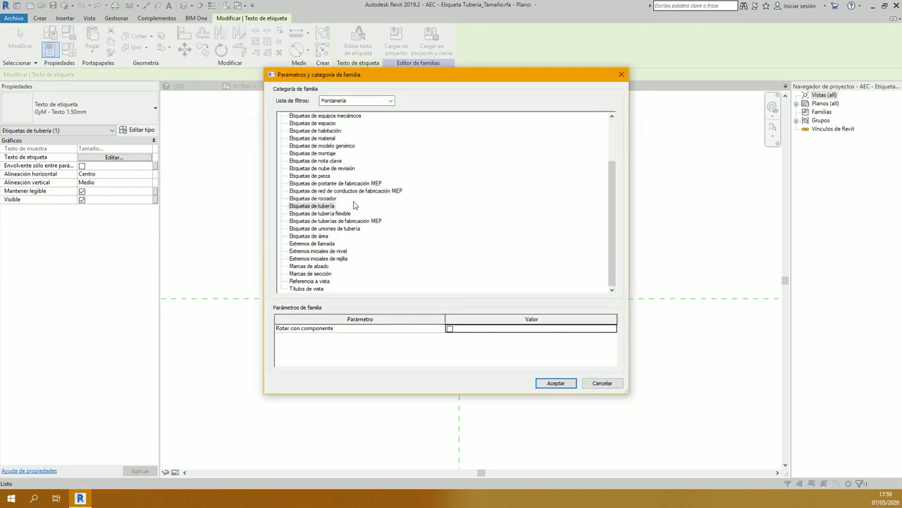
click(326, 206)
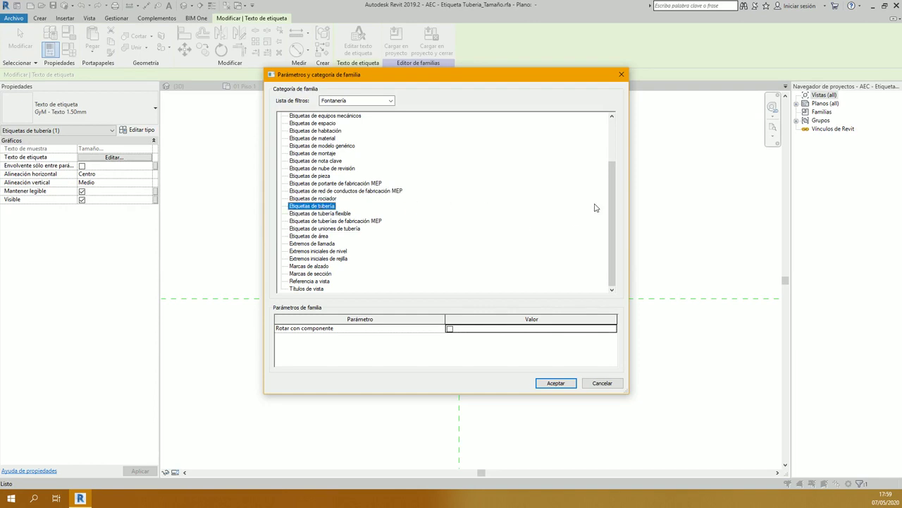
key(Return)
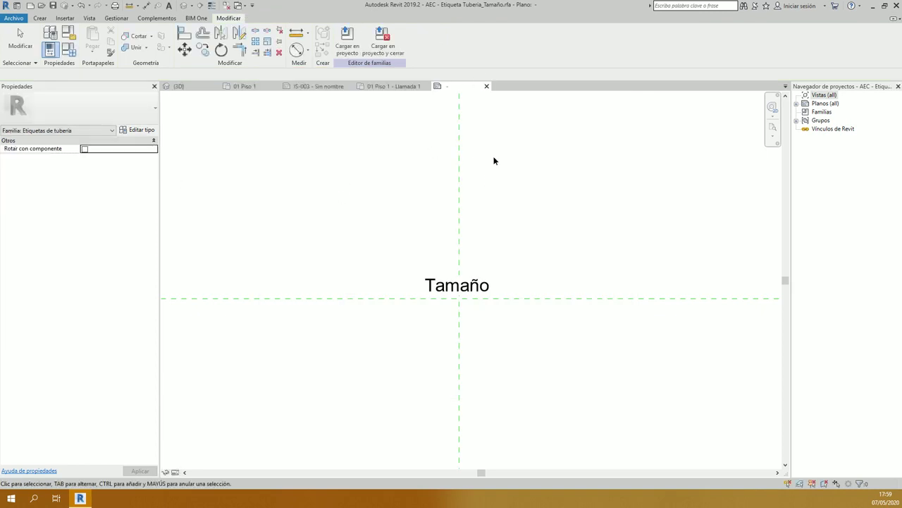
click(349, 46)
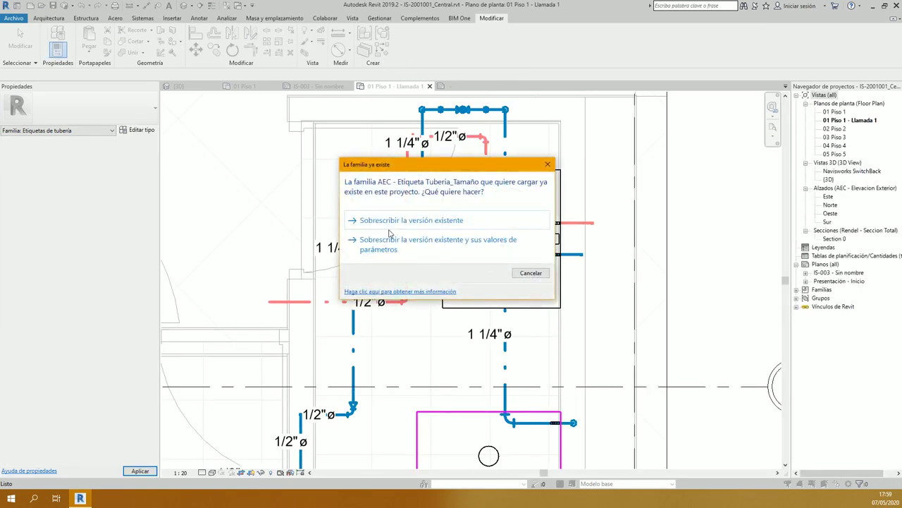
click(388, 230)
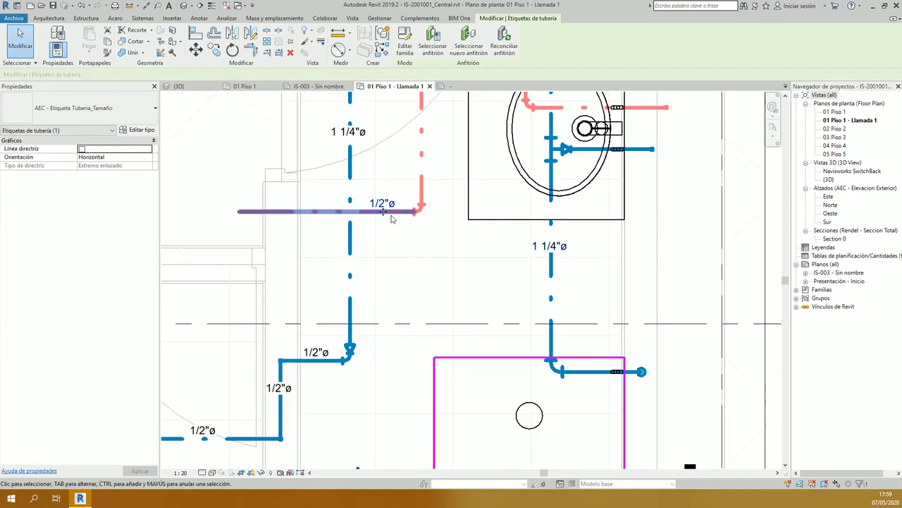
Step: Move the 1/2"ø tag along the horizontal red pipe to the other side of the vertical blue pipe
drag(382, 204, 314, 204)
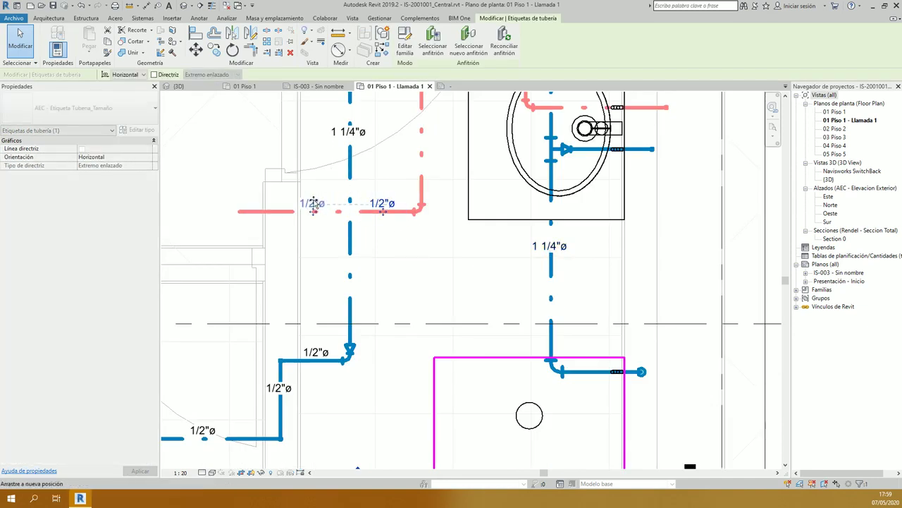
drag(314, 205, 313, 205)
key(Escape)
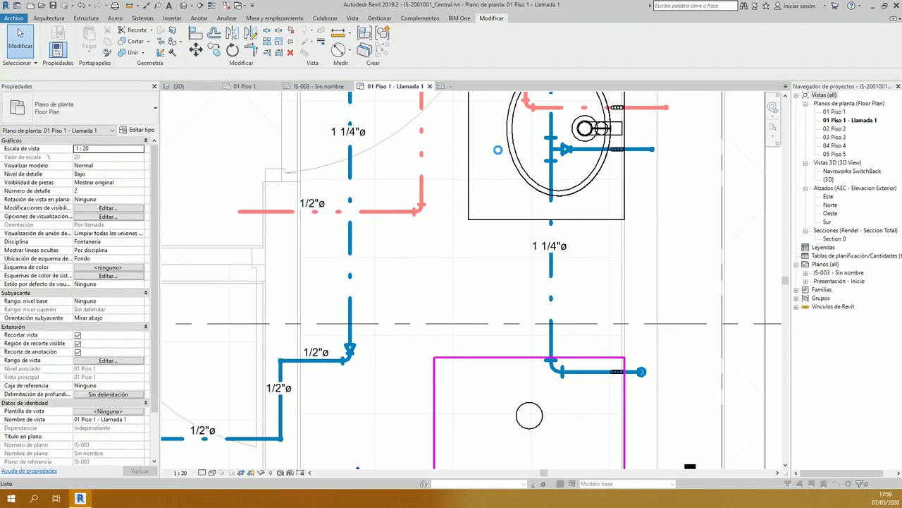
Step: Reopen the pipe tag family and add ø as the prefix of the label's Tamaño parameter
key(m)
key(s)
click(627, 148)
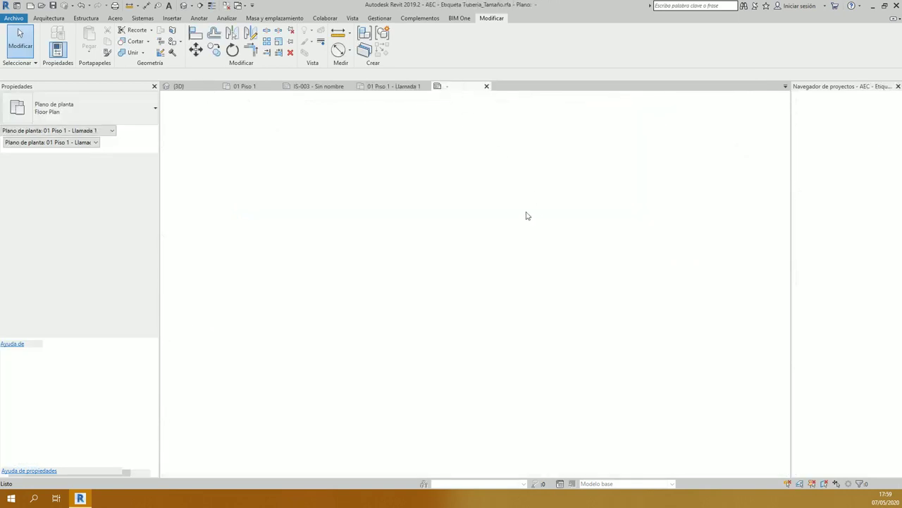
click(455, 296)
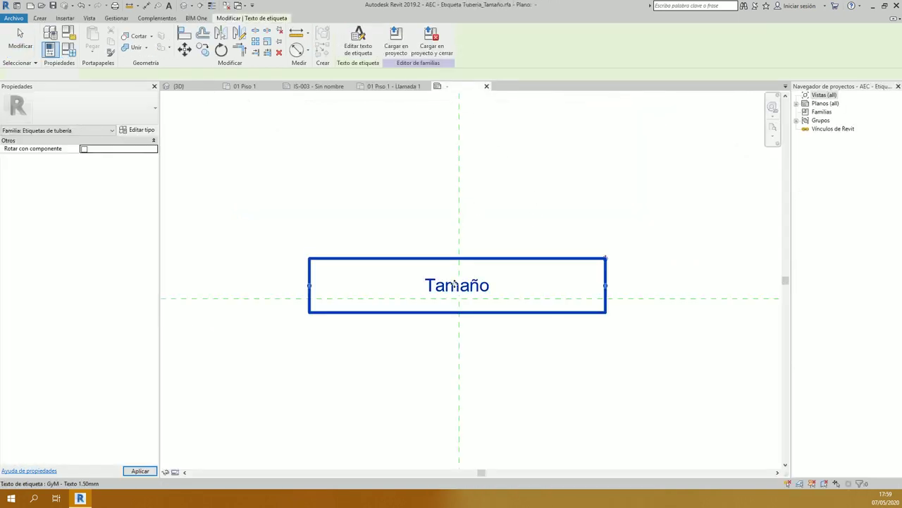
double_click(606, 261)
click(509, 186)
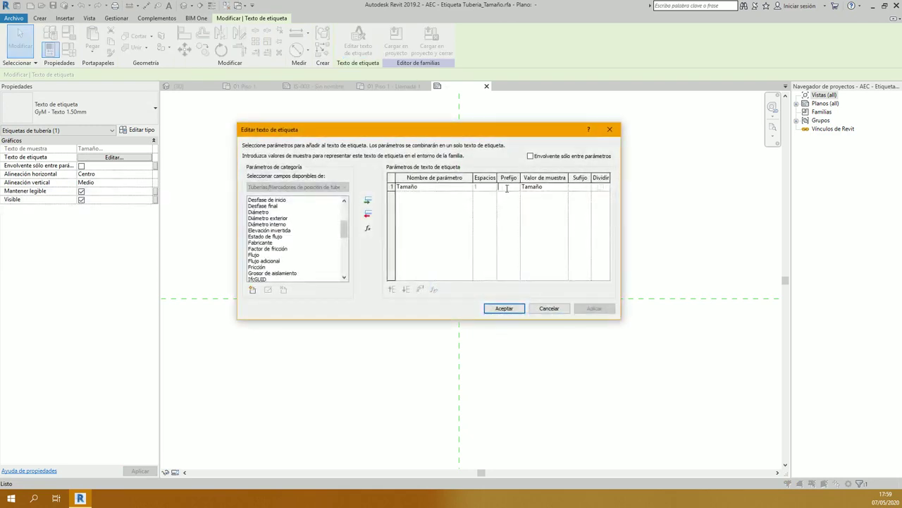
text(ø)
click(504, 308)
click(380, 157)
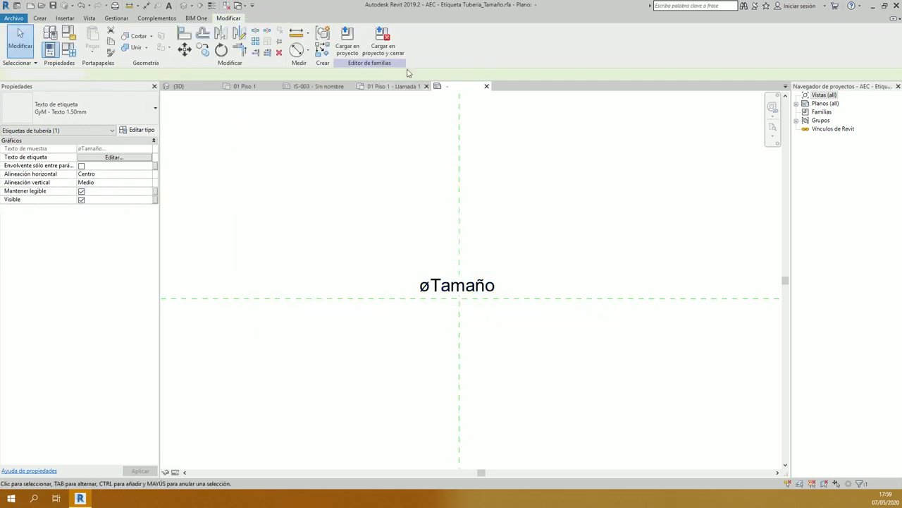
Step: Reload the edited pipe tag family into the project, overwriting the existing version
click(350, 43)
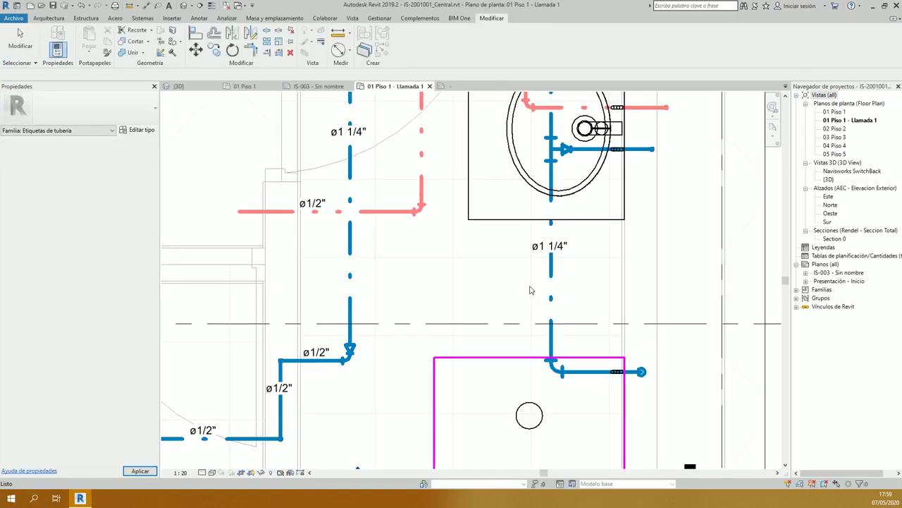
scroll(479, 309, down, 3)
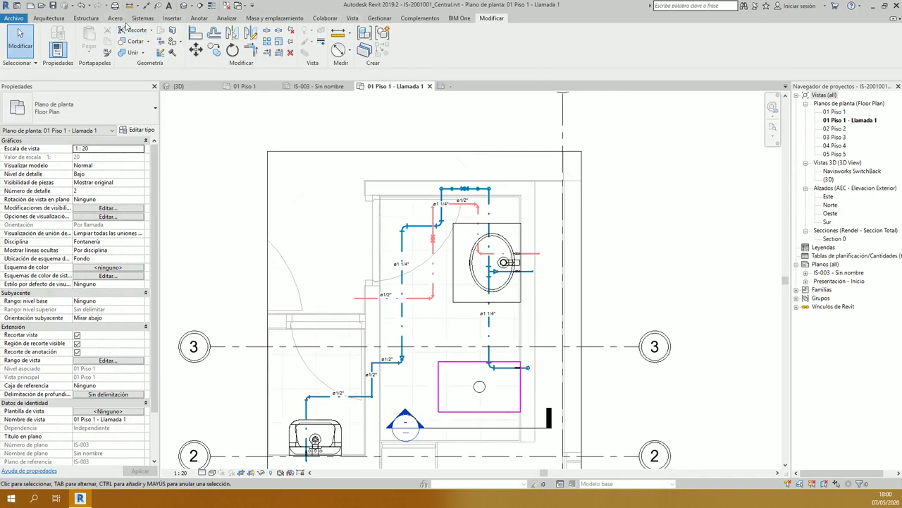
click(198, 19)
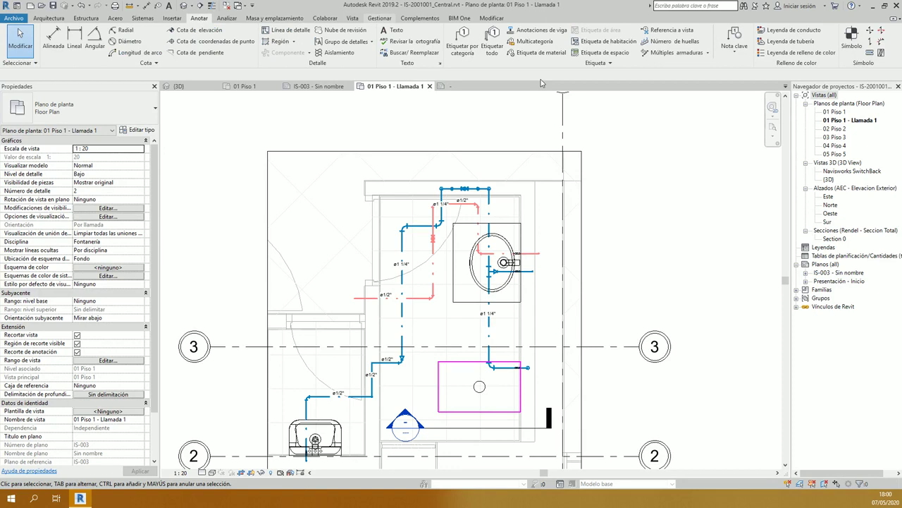
key(t)
key(x)
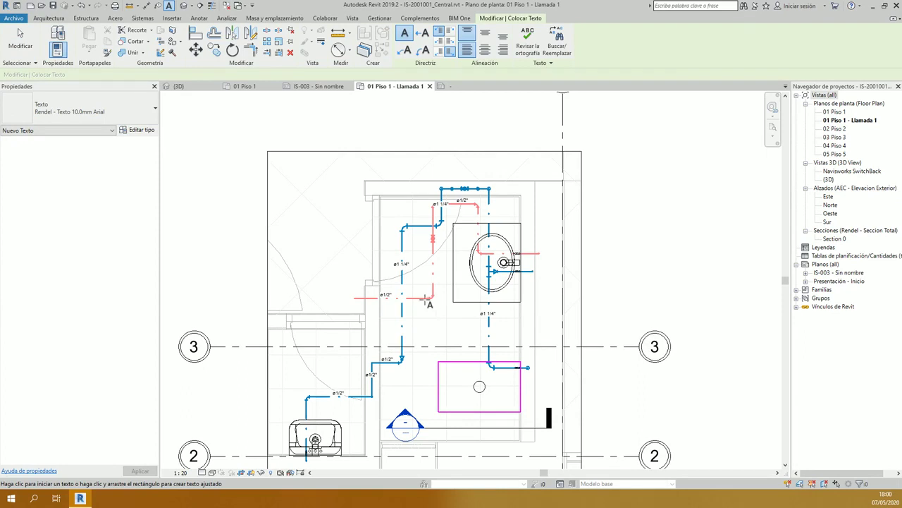
middle_drag(331, 413, 353, 344)
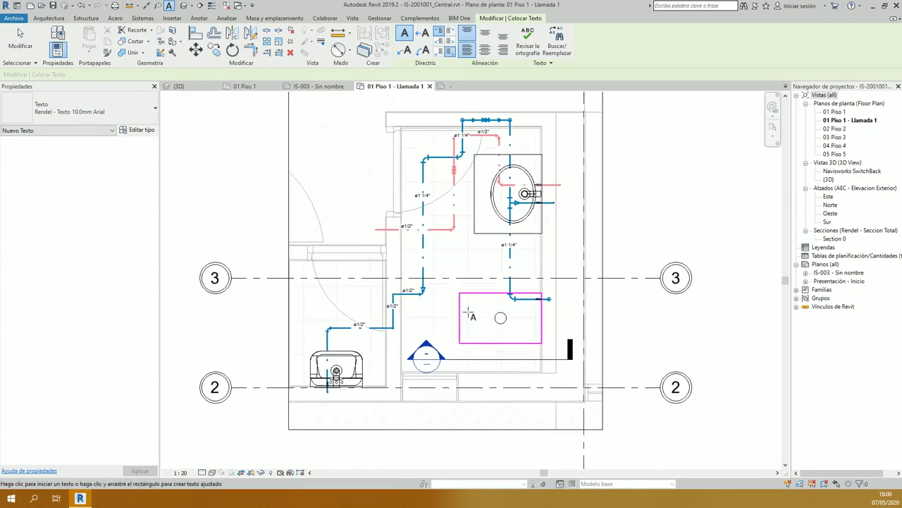
scroll(469, 152, up, 2)
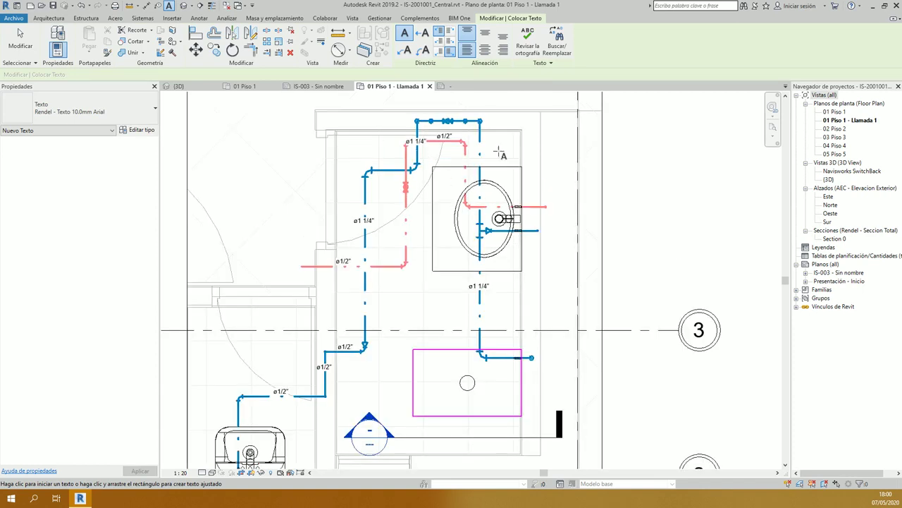
key(Escape)
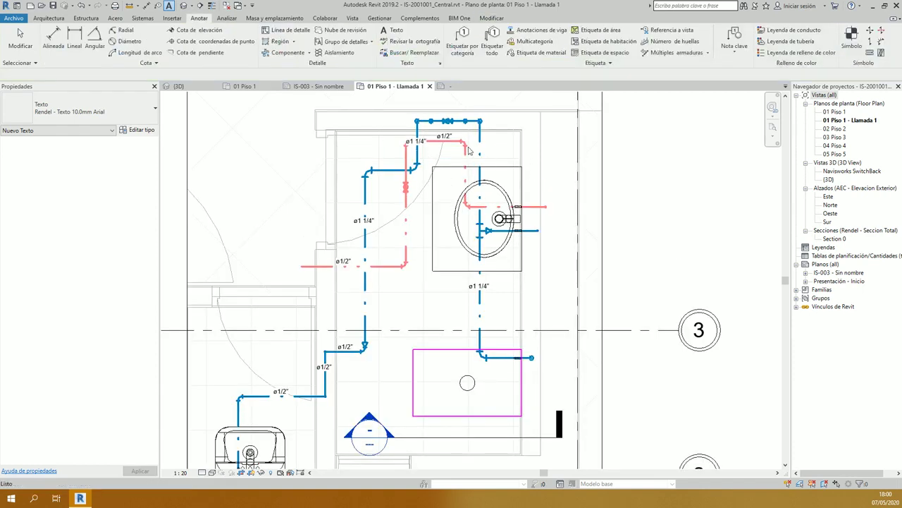
scroll(469, 150, down, 2)
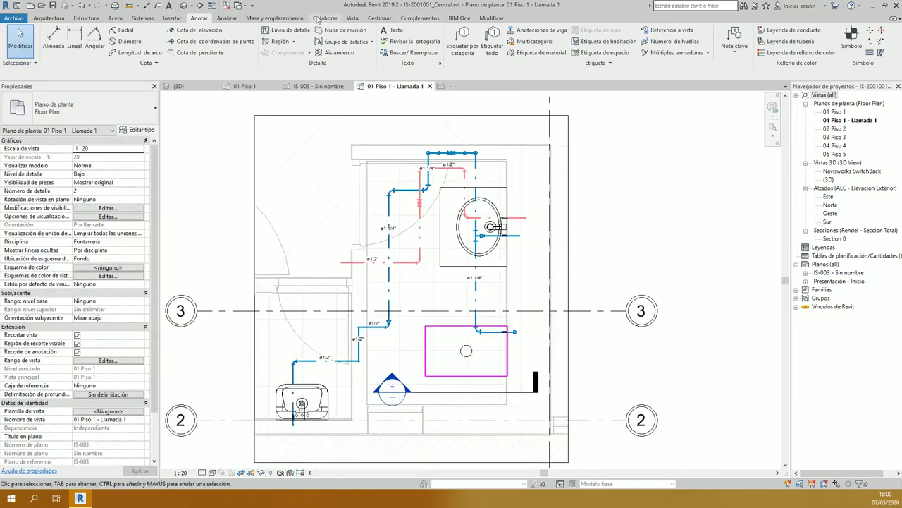
Step: Create a view template named Planos from the current view and open the 02 Piso 2 floor plan
click(325, 17)
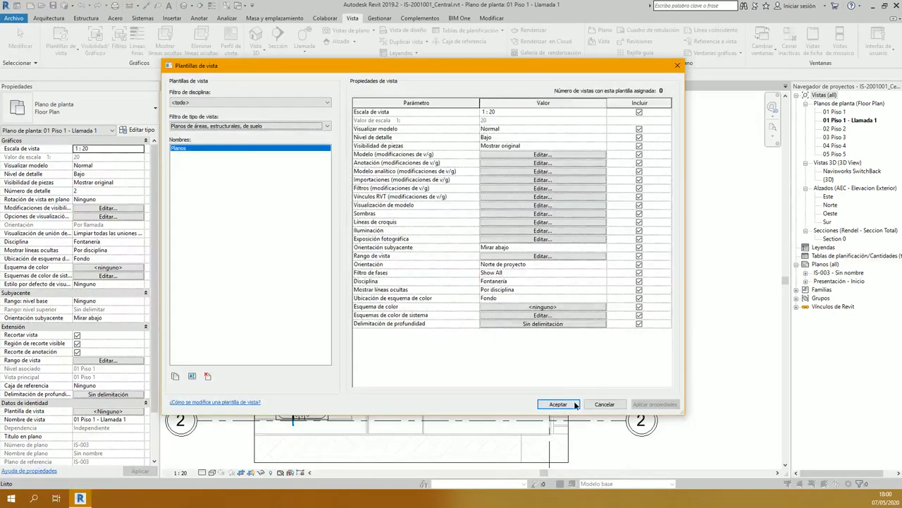
click(548, 346)
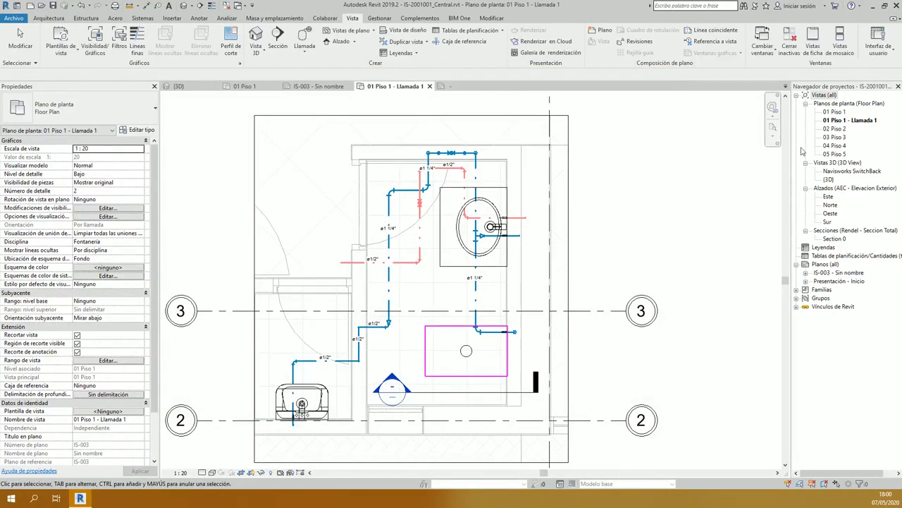
double_click(845, 129)
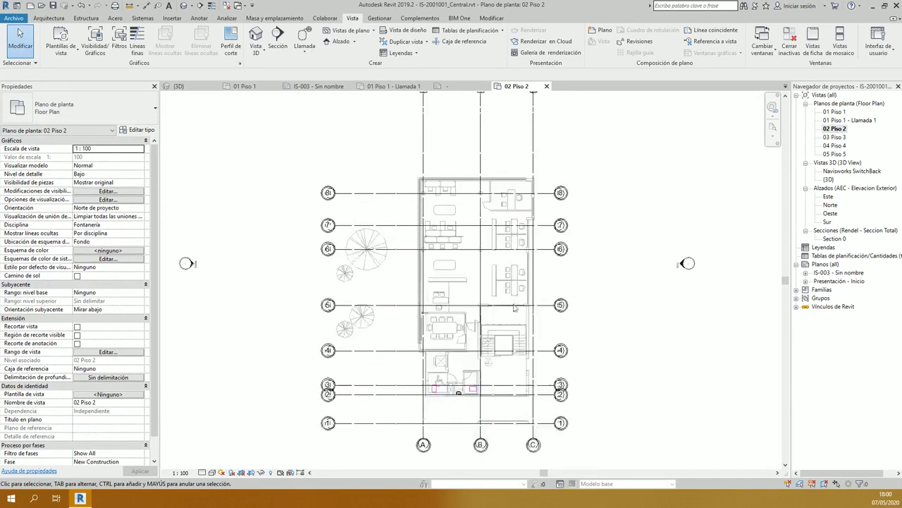
Step: Return to the 01 Piso 1 - Llamada 1 view and copy its cold-water pipes and pipe fittings to the clipboard
key(ctrl+Tab)
key(ctrl+Tab)
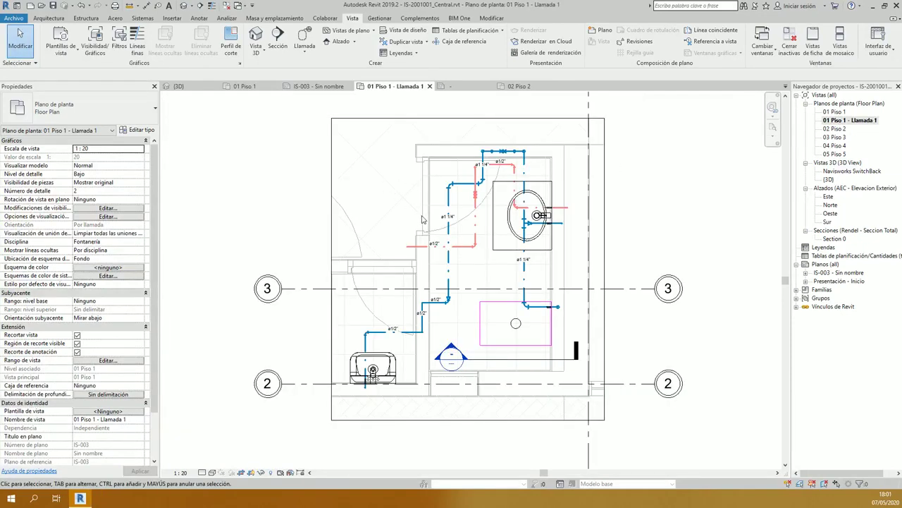
scroll(422, 219, up, 1)
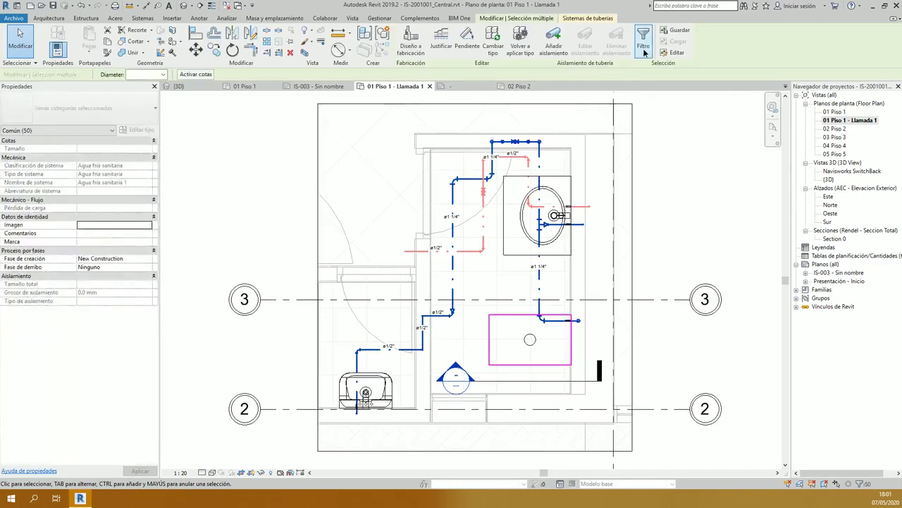
click(643, 41)
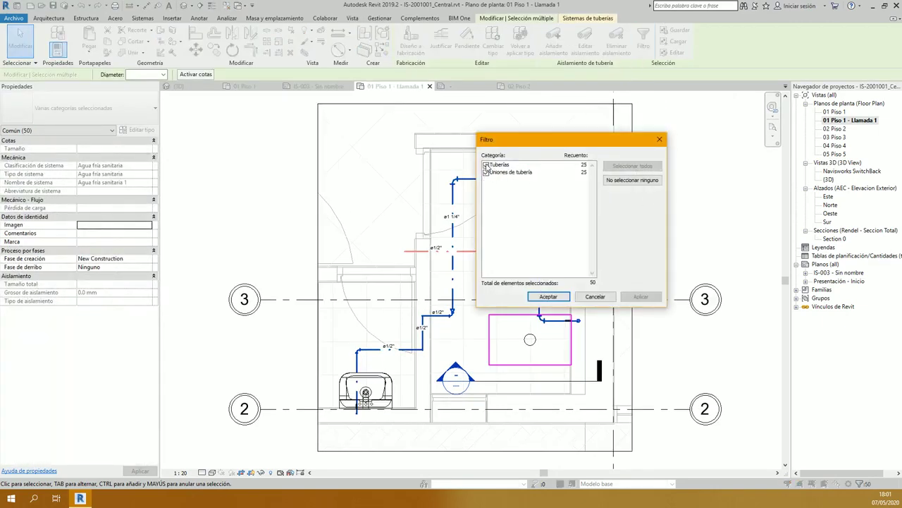
key(Return)
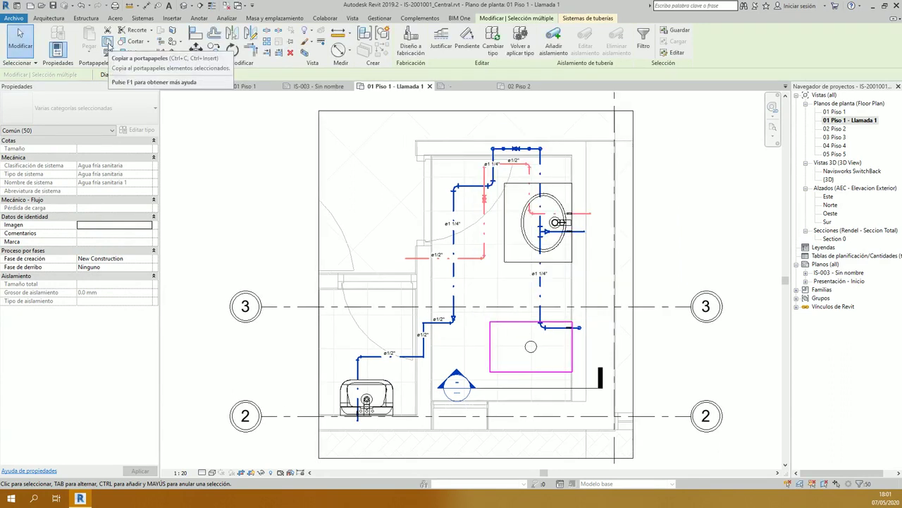
click(108, 42)
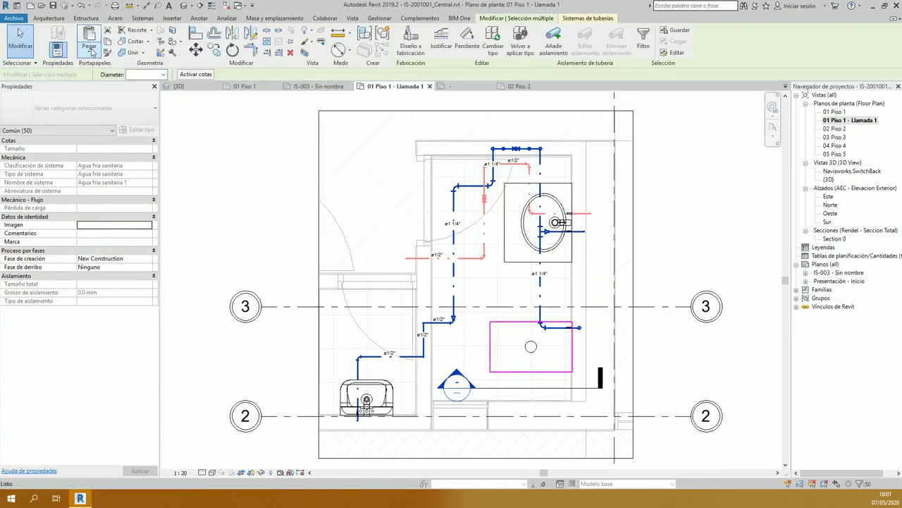
Step: Paste the copied pipes and fittings aligned to the levels 02 Piso 2, 03 Piso 3 and 04 Piso 4
click(89, 48)
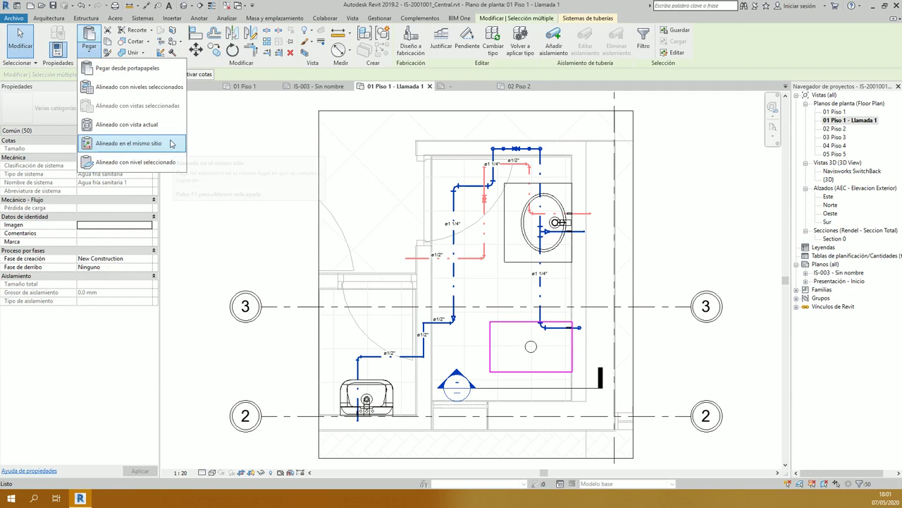
click(139, 87)
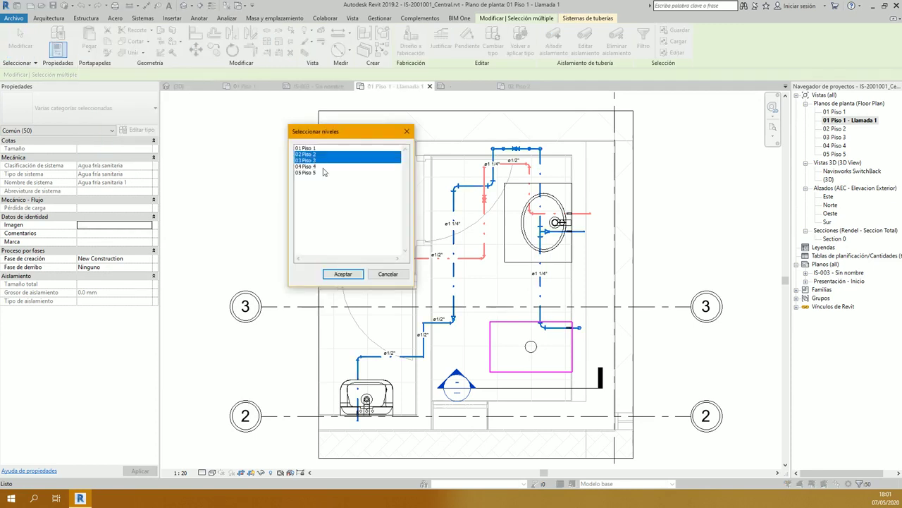
shift+click(337, 166)
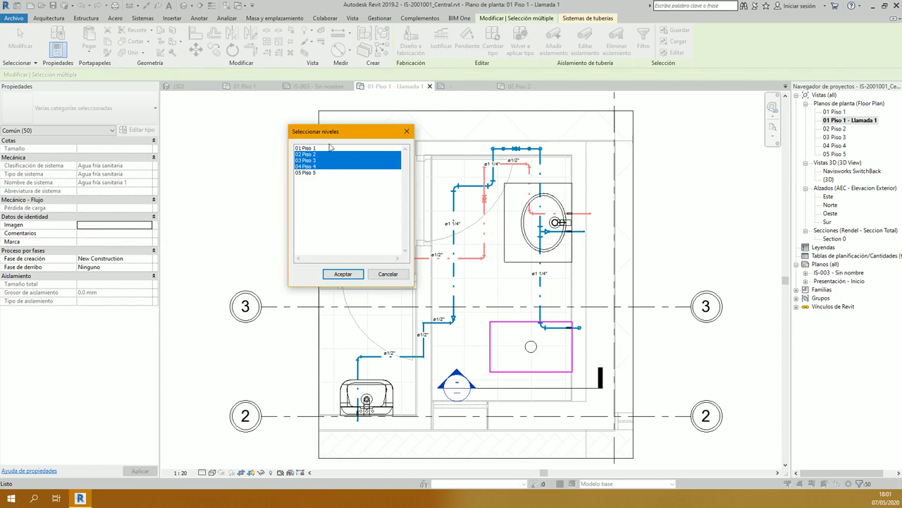
key(Return)
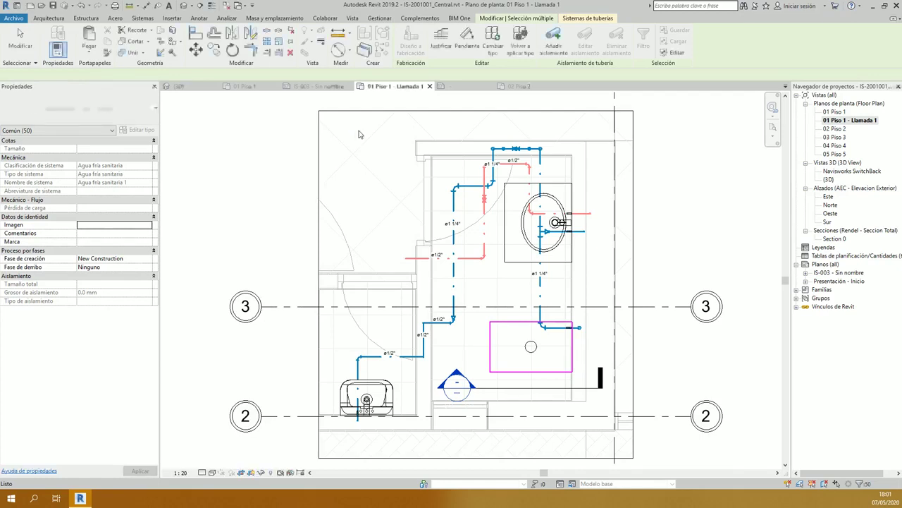
Step: Open the 3D view, turn on thin lines and inspect the pasted bathroom piping on the upper floors
key(3)
key(d)
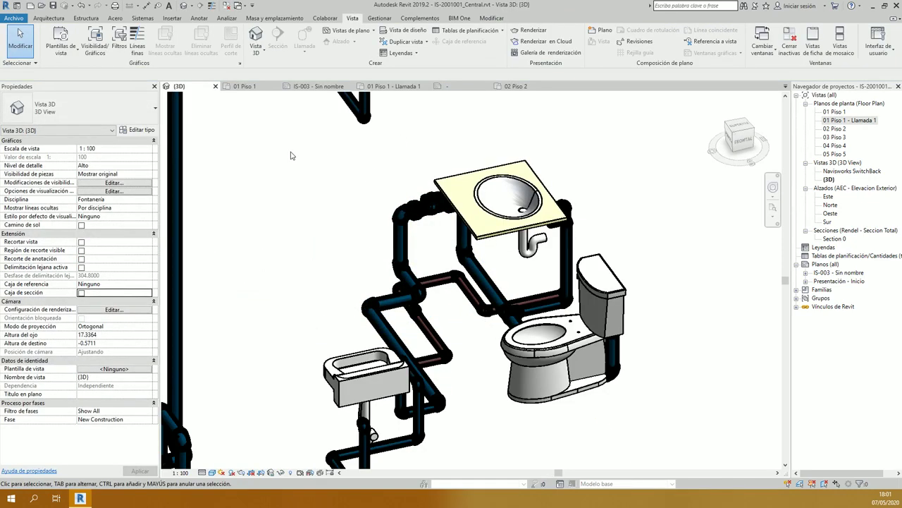
scroll(291, 155, down, 5)
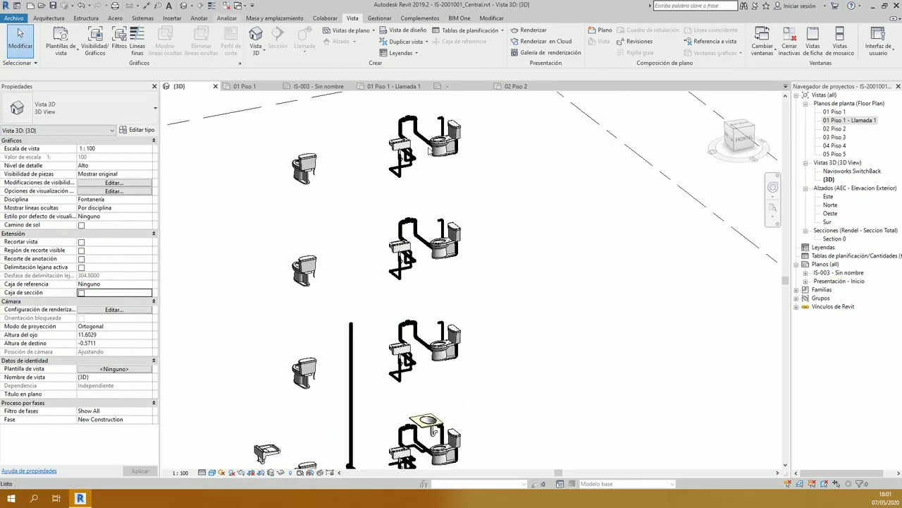
key(t)
key(l)
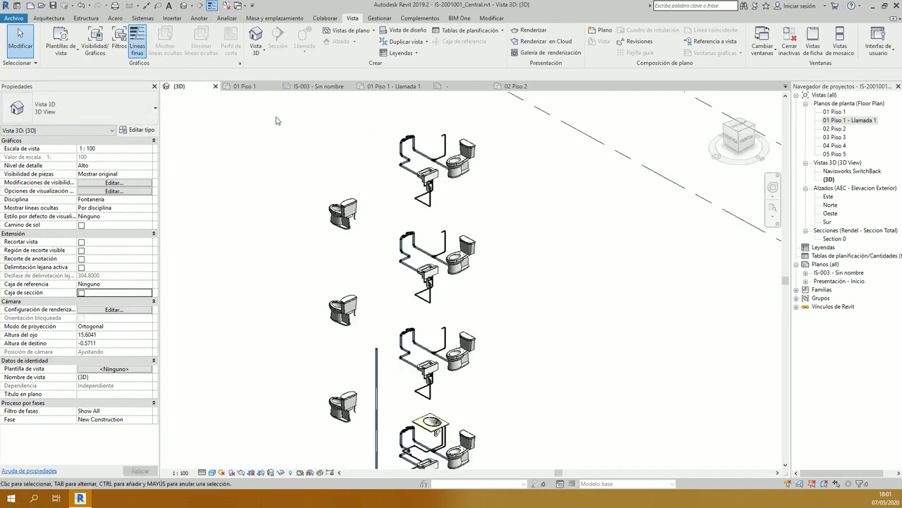
drag(260, 106, 554, 219)
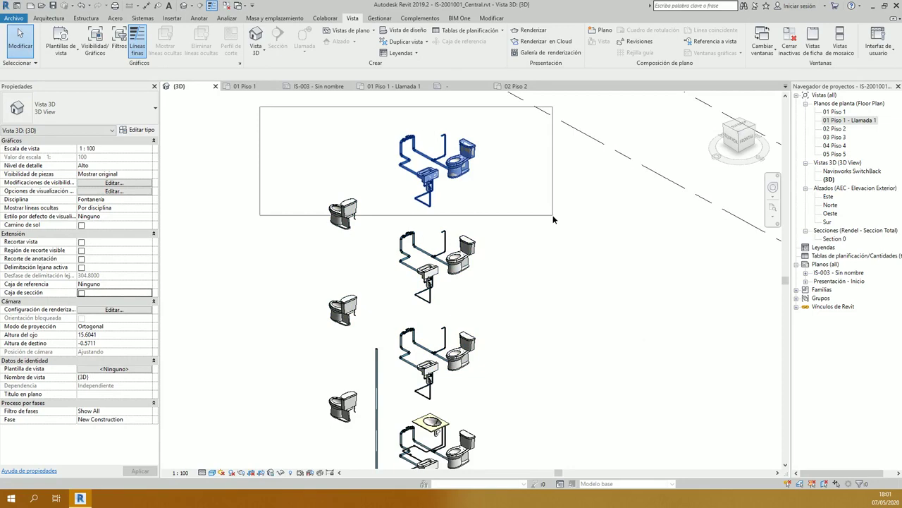
drag(553, 220, 553, 219)
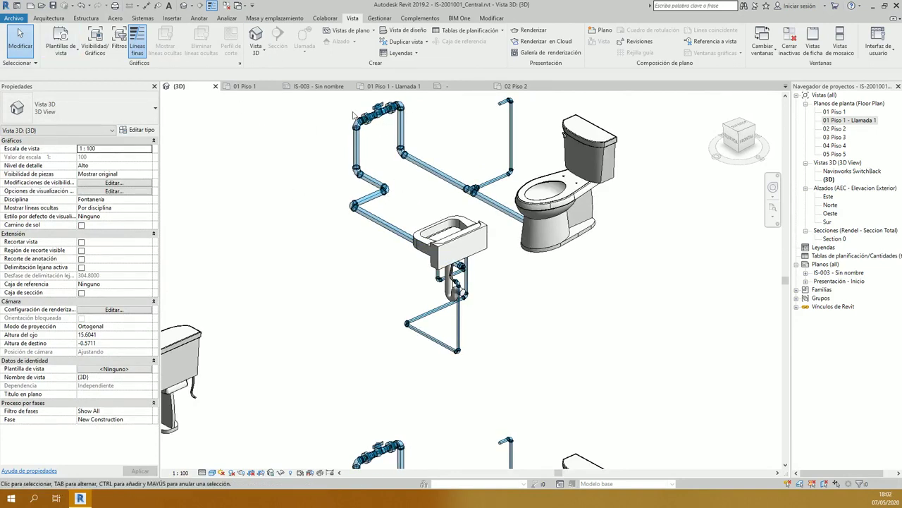
Step: Apply the Planos view template to the 02 Piso 2 floor plan and inspect the piping in its bathroom
click(516, 87)
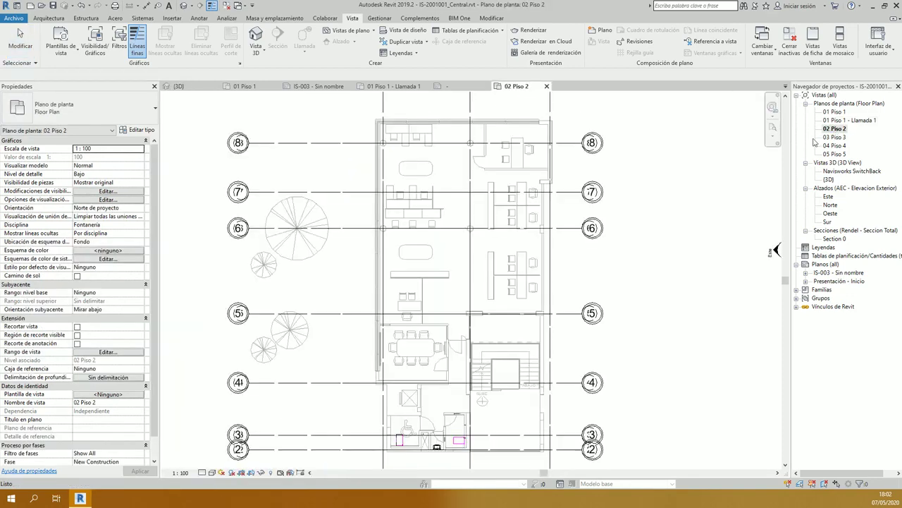
scroll(447, 376, down, 2)
scroll(447, 375, up, 3)
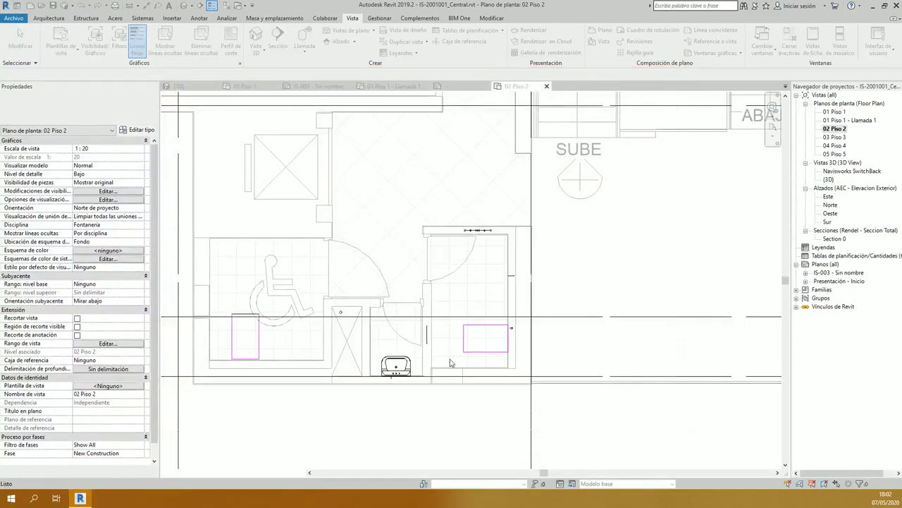
scroll(444, 324, up, 2)
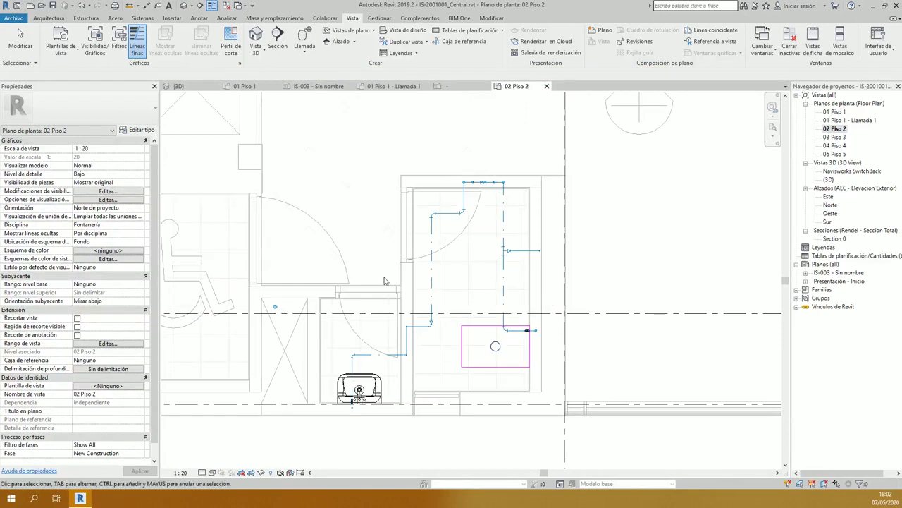
Step: Open sheet IS-003 and place the 02 Piso 2 floor plan beside the title block as a new viewport
double_click(839, 273)
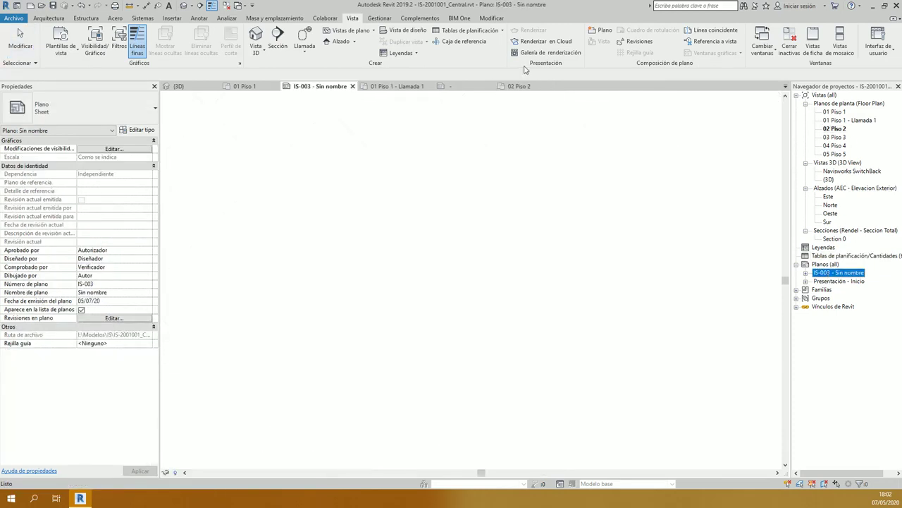
drag(834, 129, 610, 196)
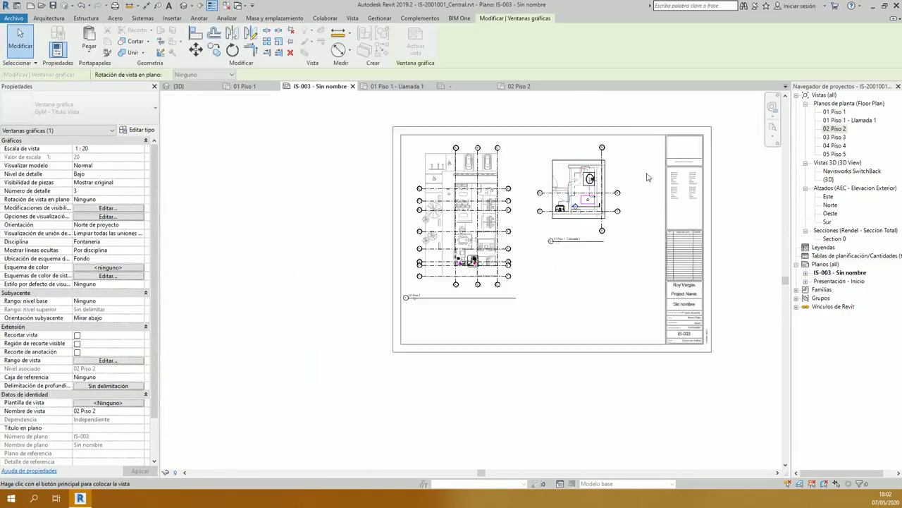
scroll(496, 229, down, 3)
scroll(496, 230, down, 2)
click(610, 212)
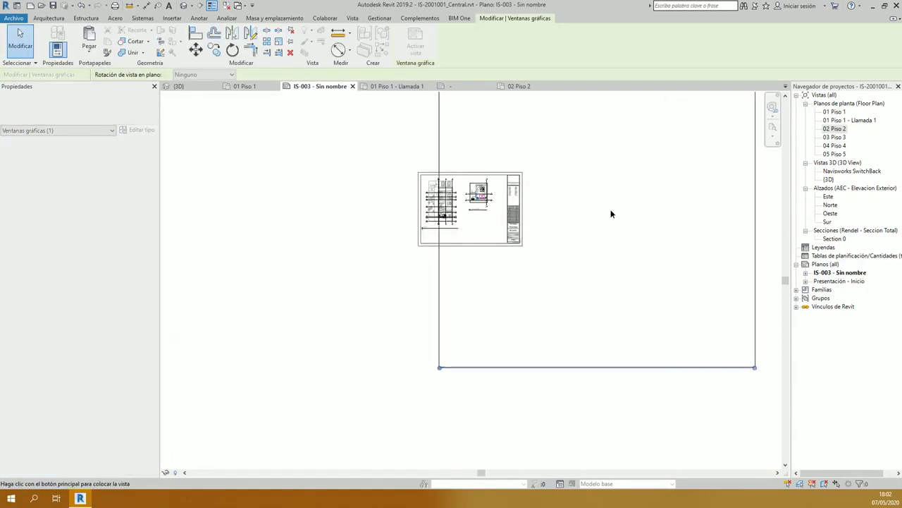
scroll(622, 287, up, 4)
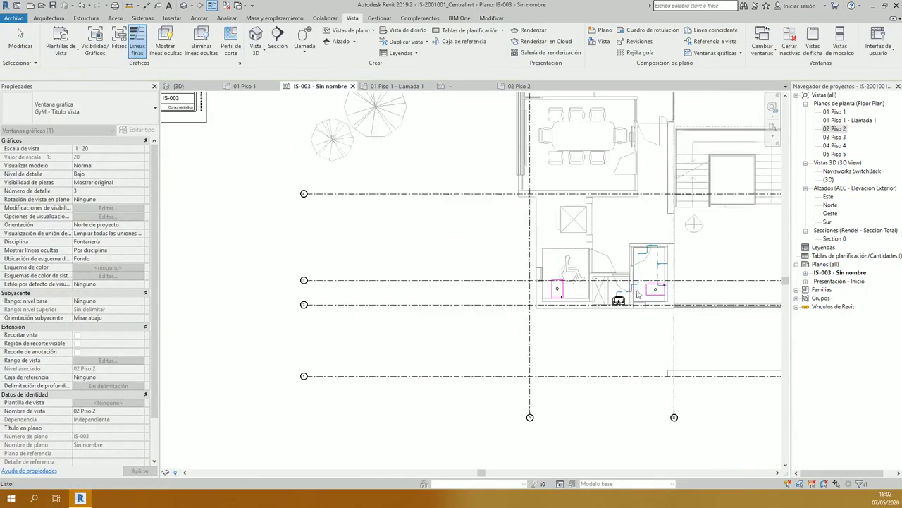
key(Escape)
Step: Examine the bathroom callout viewport on sheet IS-003 and open the 01 Piso 1 - Llamada 1 floor plan
scroll(505, 241, down, 2)
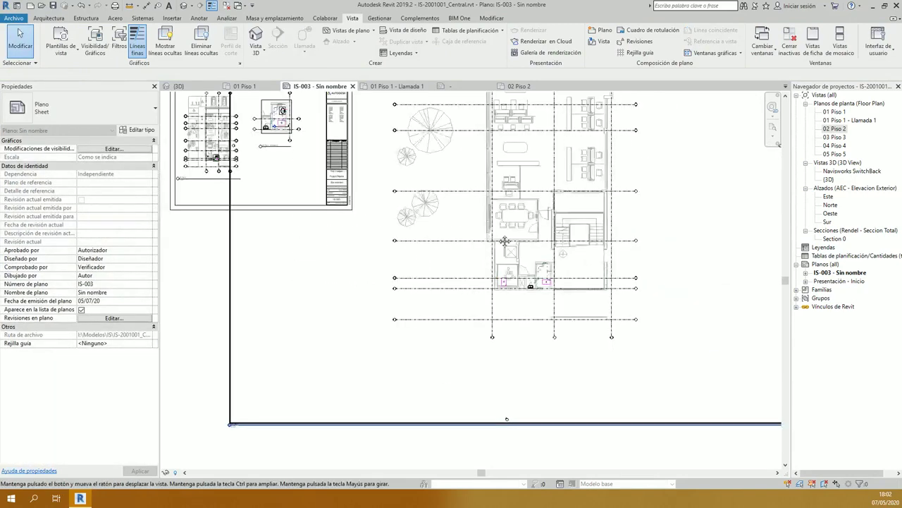
scroll(505, 241, down, 3)
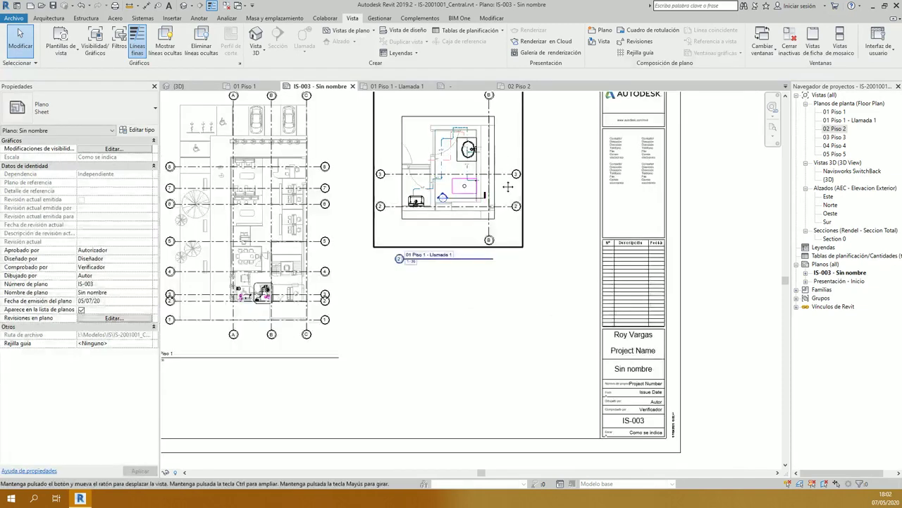
click(484, 168)
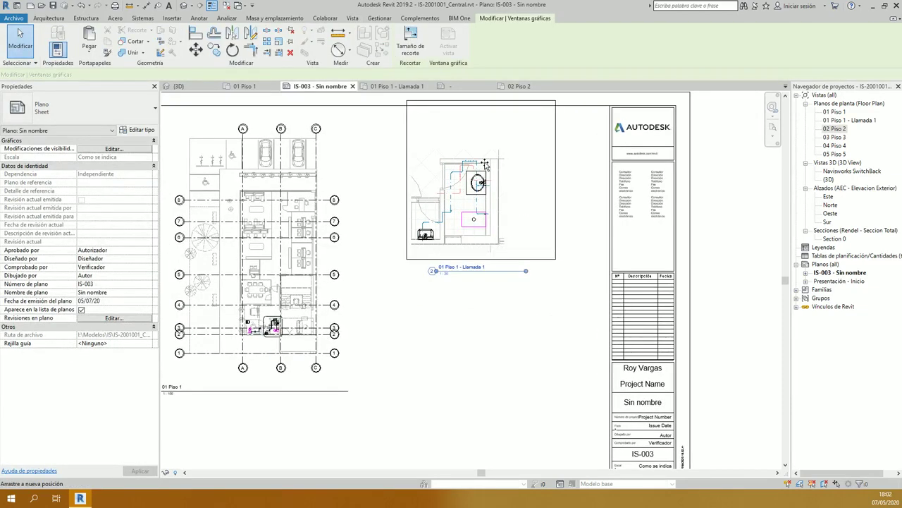
double_click(485, 164)
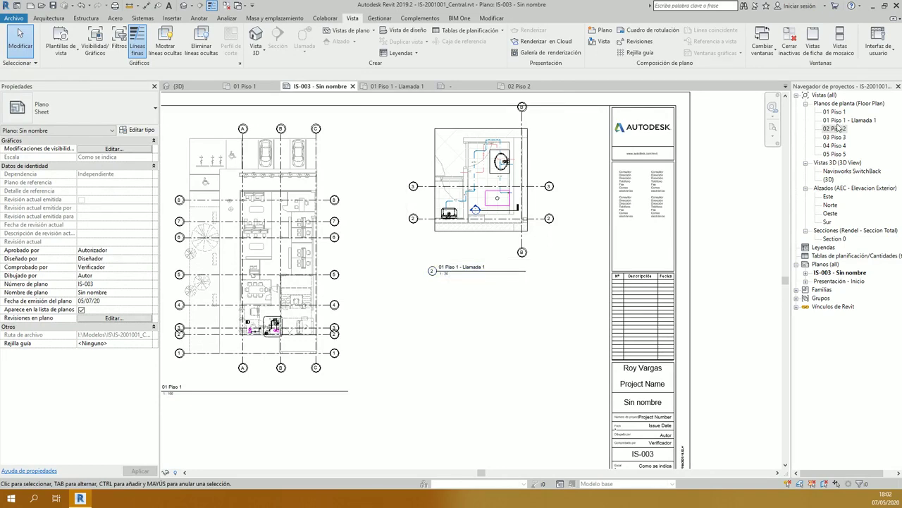
double_click(842, 120)
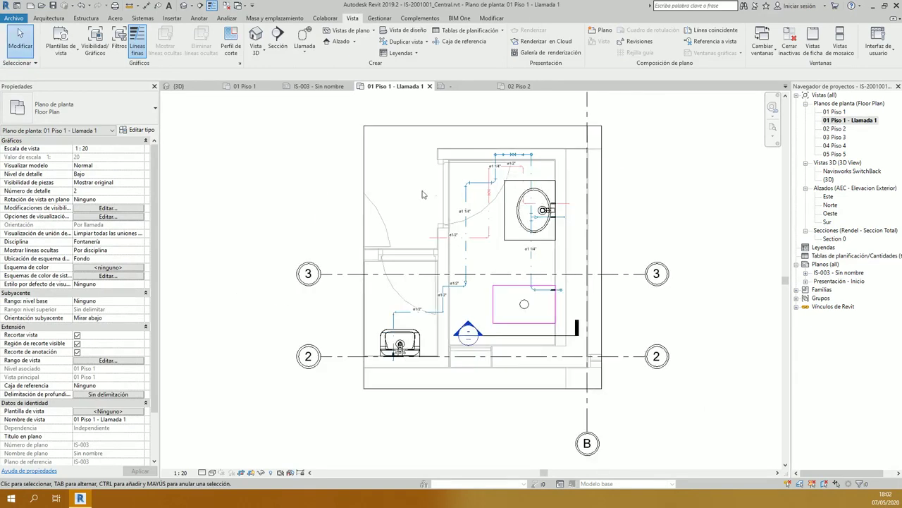
Step: Select the bathroom fixtures and piping in the callout, show them in a 3D selection box, and set the detail level to Bajo
scroll(504, 172, down, 1)
drag(346, 132, 513, 272)
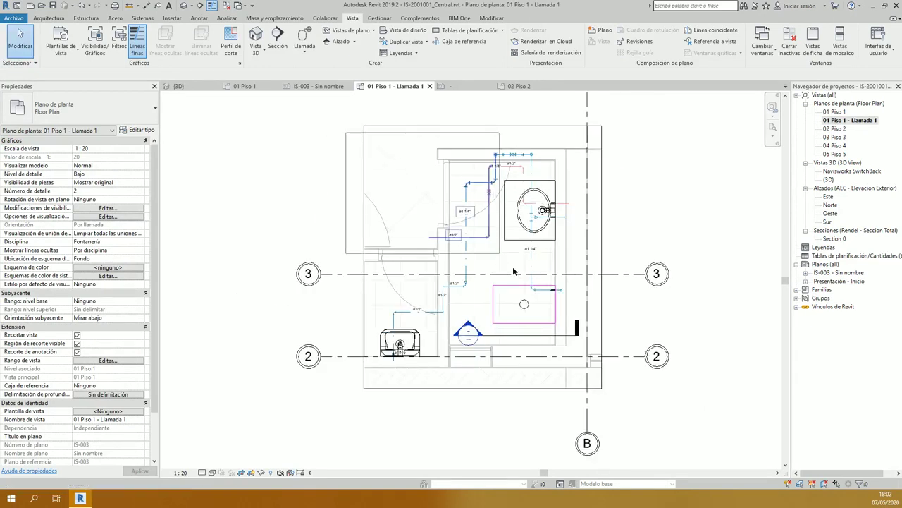
drag(512, 266, 513, 266)
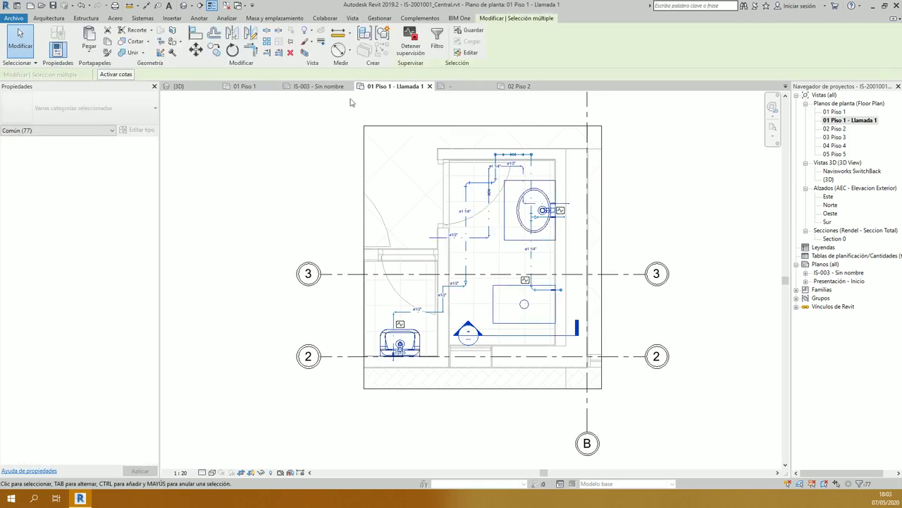
click(305, 54)
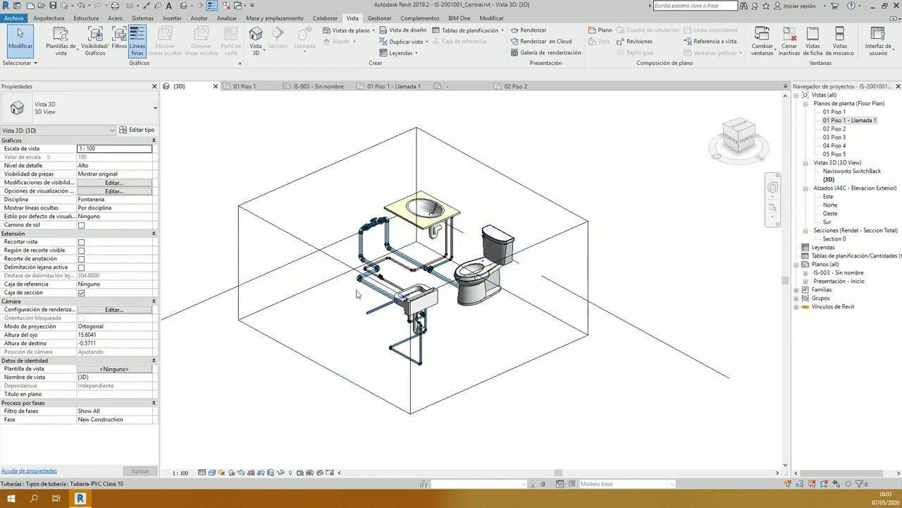
click(202, 472)
click(216, 444)
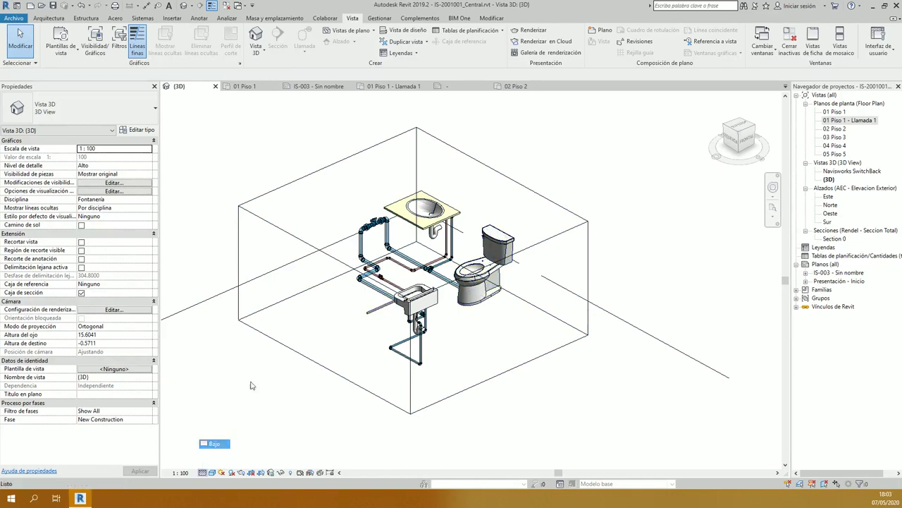
Step: Hide the Líneas de referencia, Niveles and Cajas de sección annotation categories in the 3D view
click(536, 195)
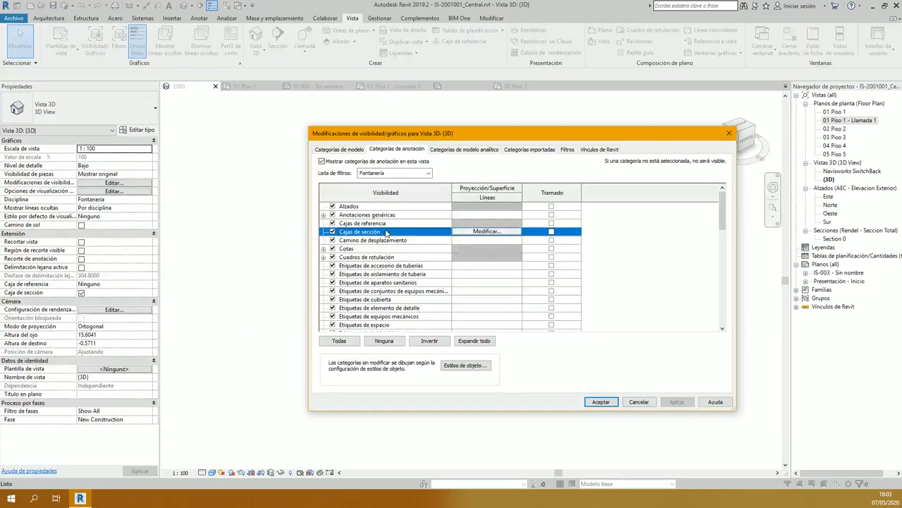
scroll(388, 240, down, 3)
click(332, 308)
click(334, 317)
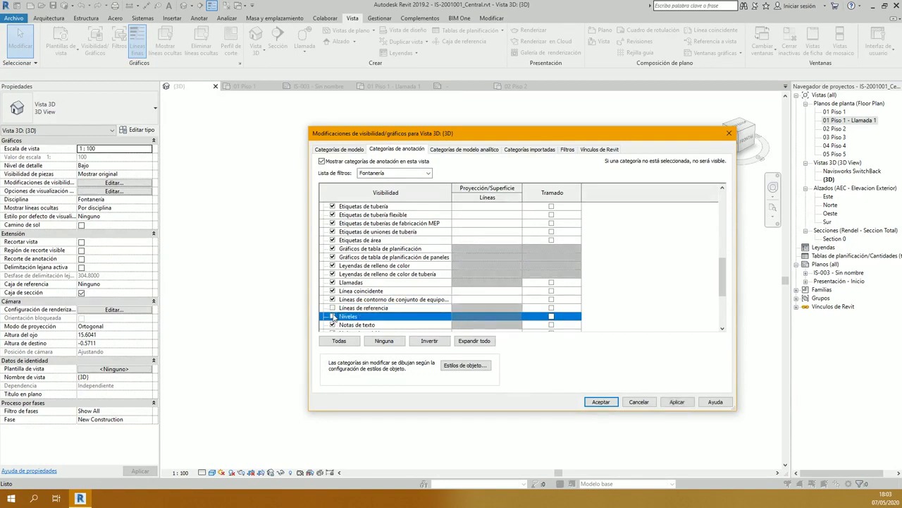
click(335, 309)
click(365, 291)
key(c)
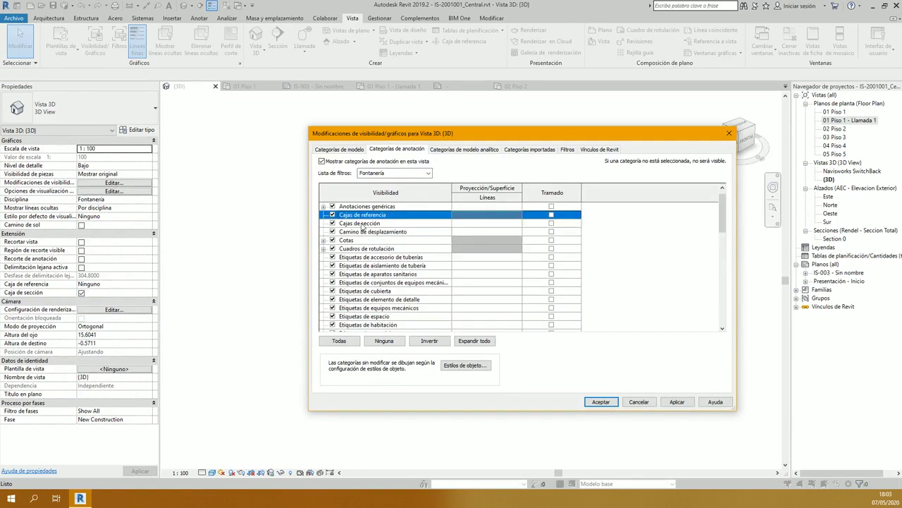
key(Return)
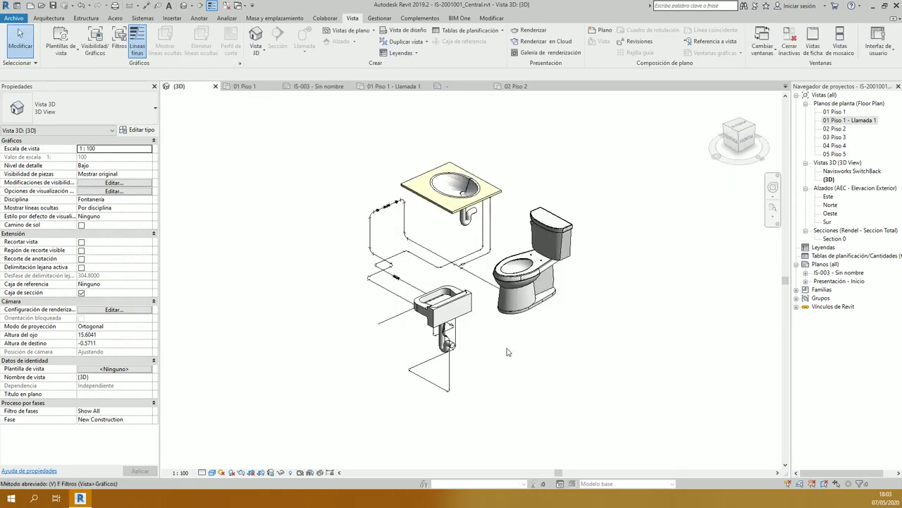
Step: Set the surface transparency of the Aparatos sanitarios category to 80 in the 3D view
key(v)
key(v)
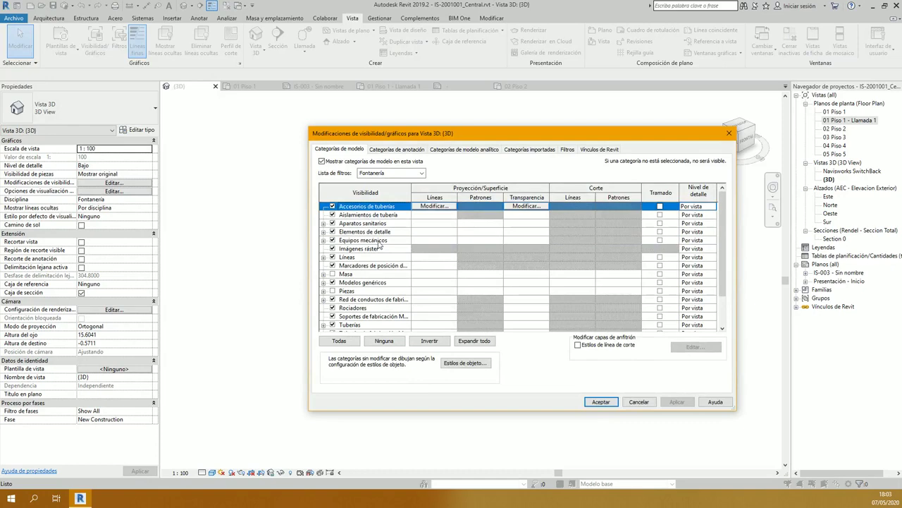
click(526, 223)
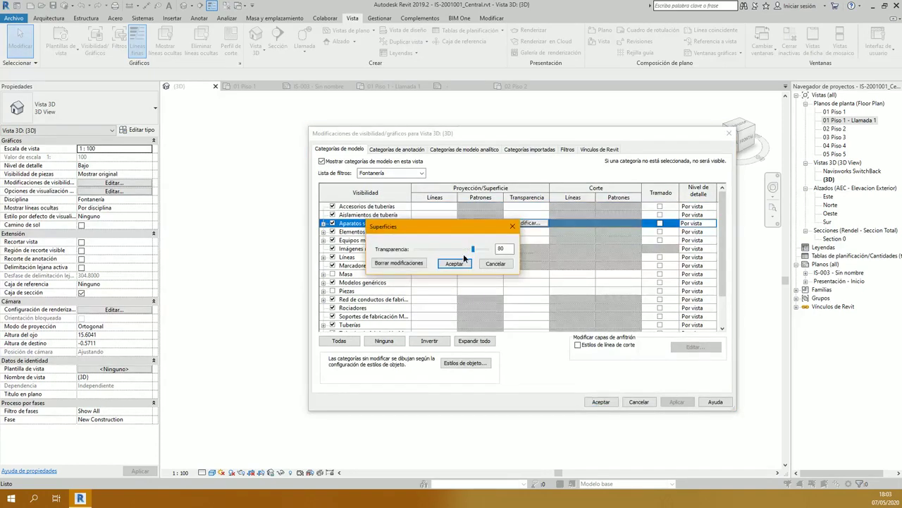
click(459, 263)
click(603, 402)
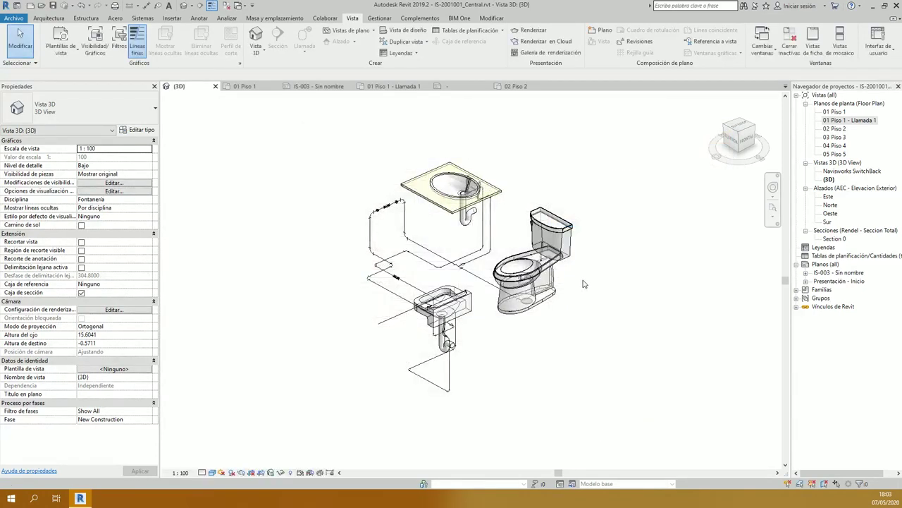
Step: Override the filter lines in the 3D view: AF in blue, AC in red with the Dash Dot Dot pattern
shift+middle_drag(613, 370, 454, 268)
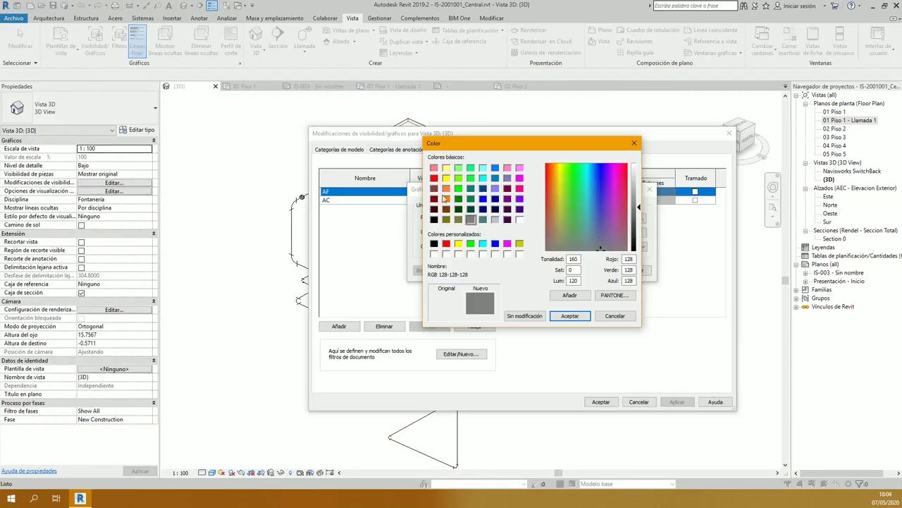
click(570, 318)
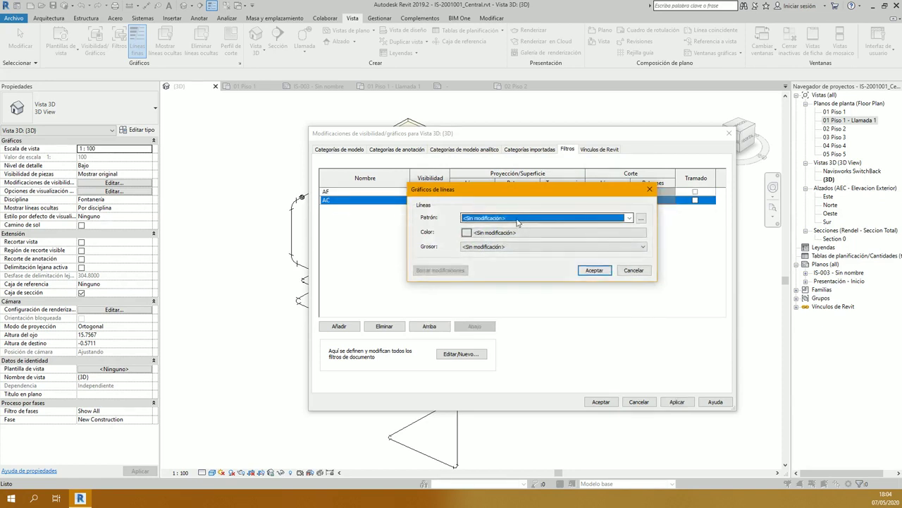
click(514, 219)
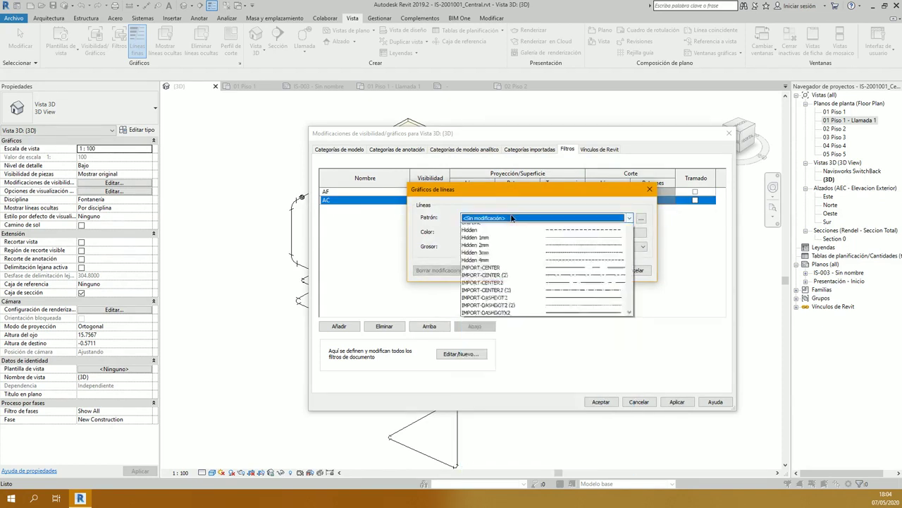
click(493, 303)
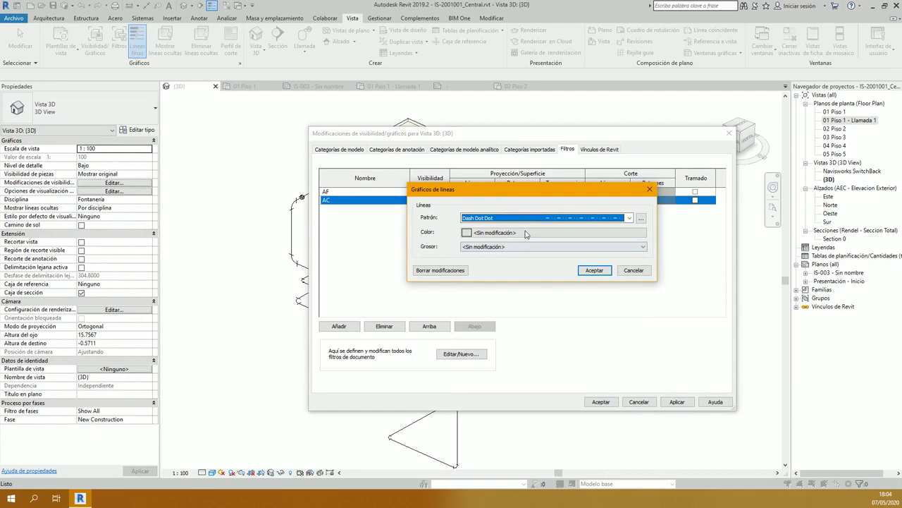
key(Return)
key(Return)
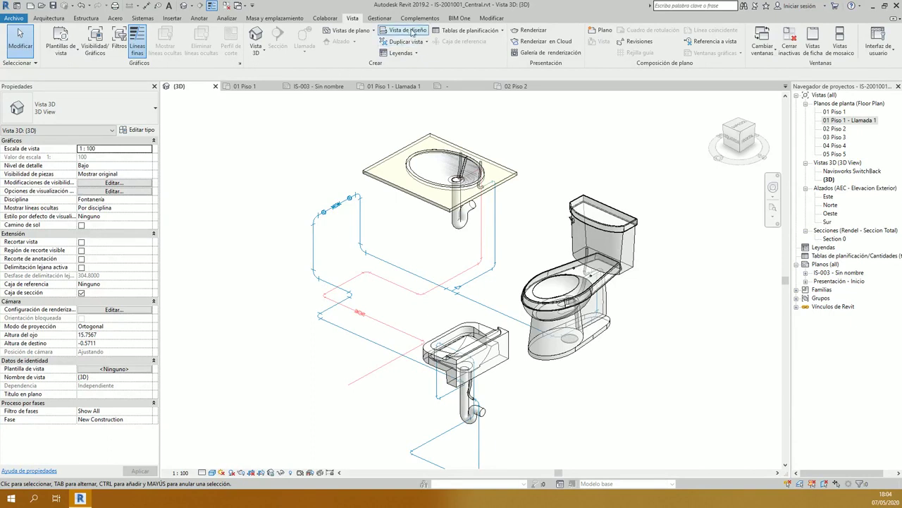
Step: Save and lock the 3D view's orientation under the name Iso so that its pipes can be tagged
scroll(413, 33, up, 4)
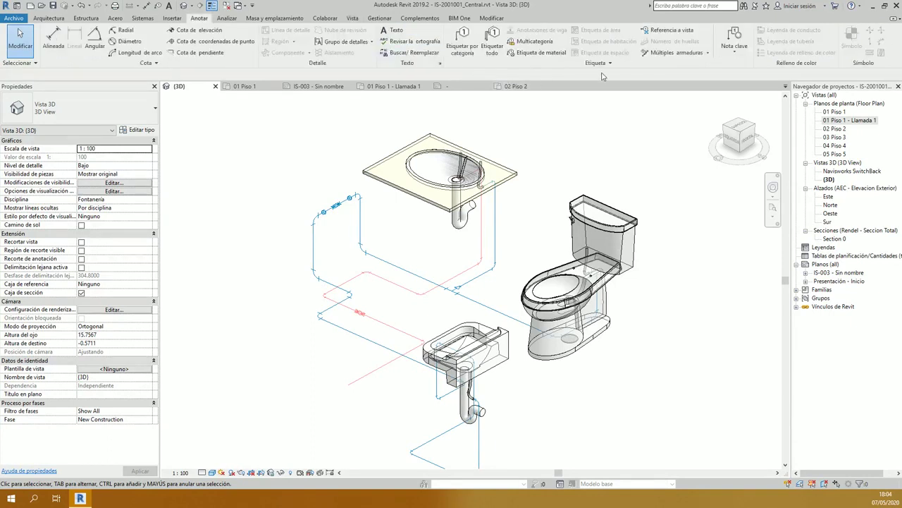
click(464, 60)
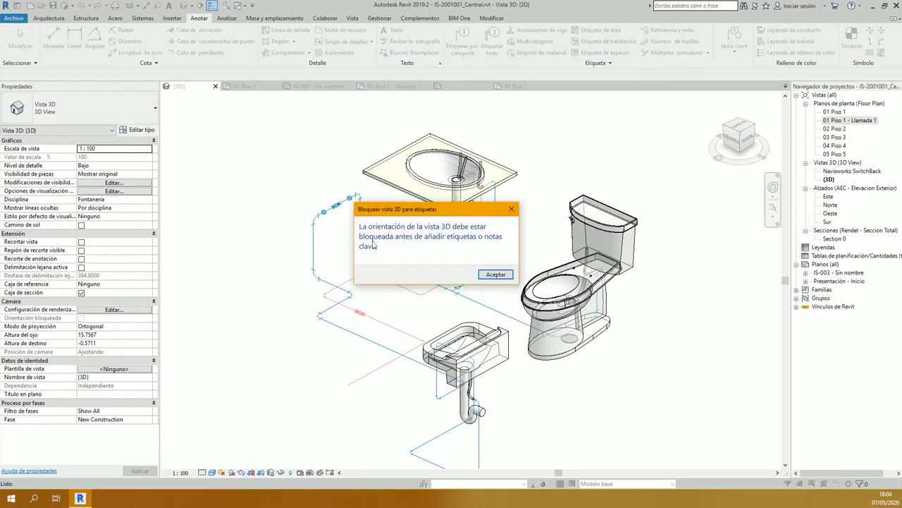
click(511, 208)
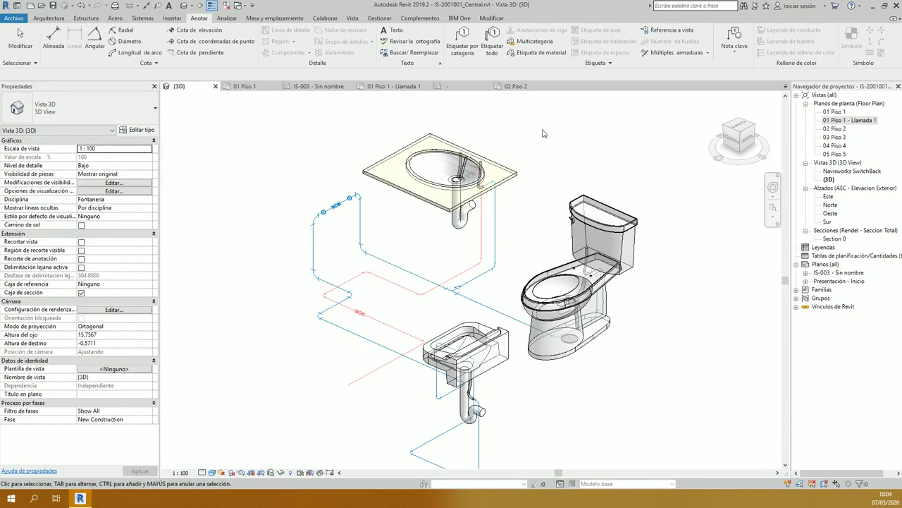
click(270, 472)
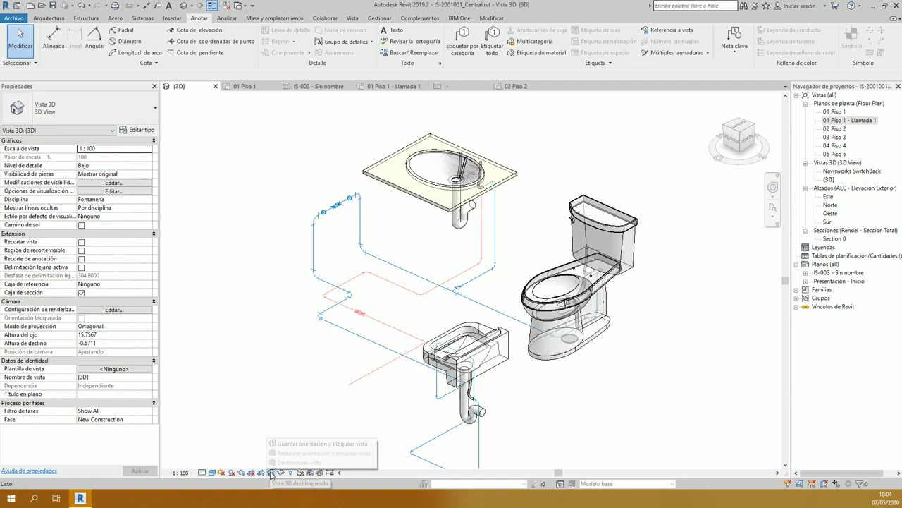
click(317, 443)
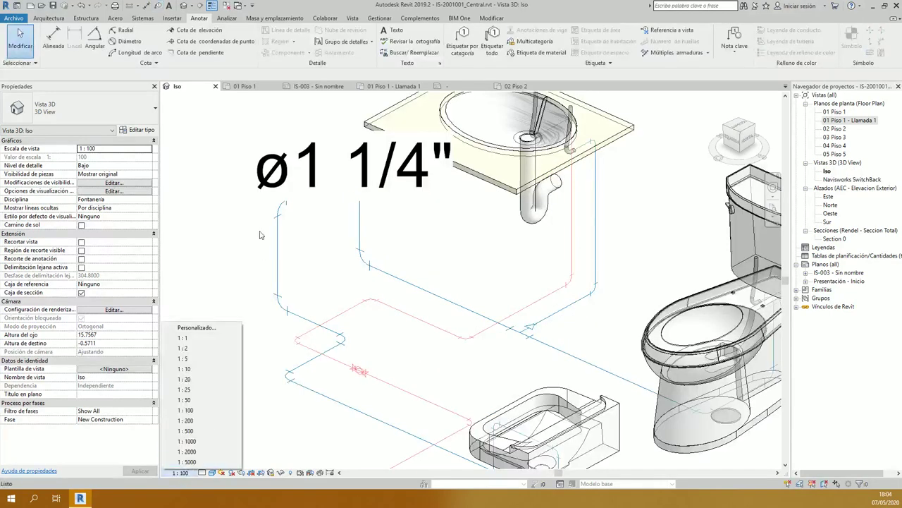
Step: Set the Iso view's scale to 1:20 and tag the cold-water pipes with diameter tags without leaders
click(191, 320)
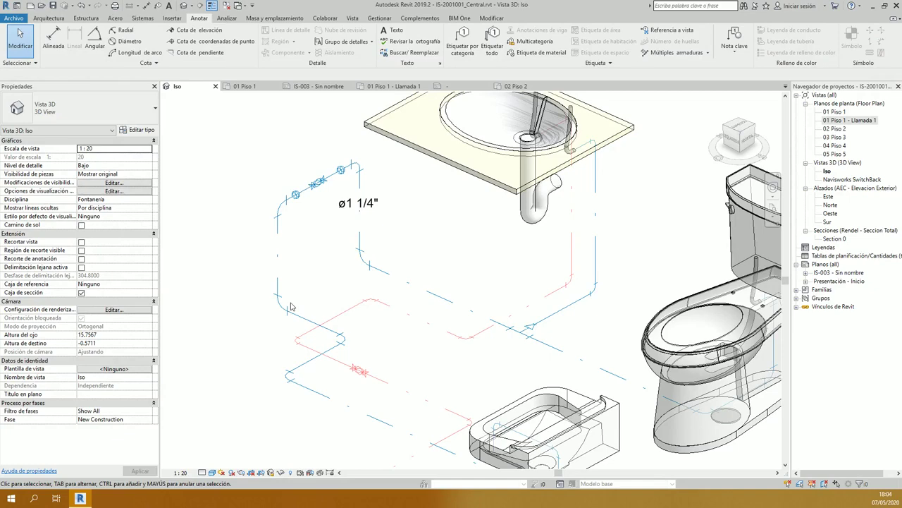
key(t)
key(g)
click(277, 244)
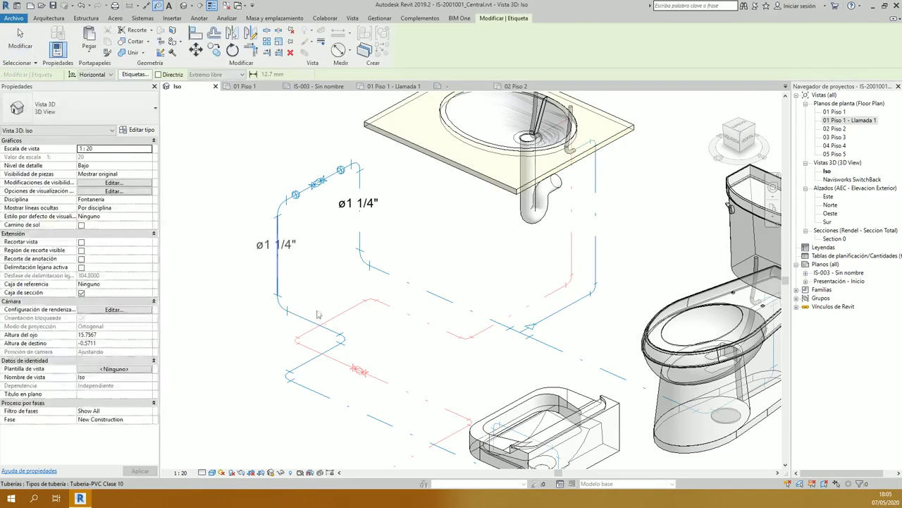
click(310, 314)
click(428, 285)
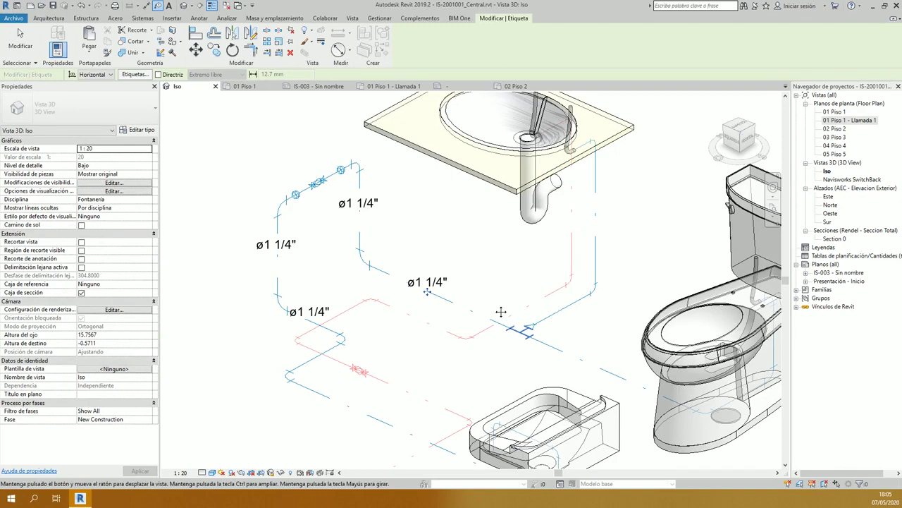
click(501, 312)
key(Escape)
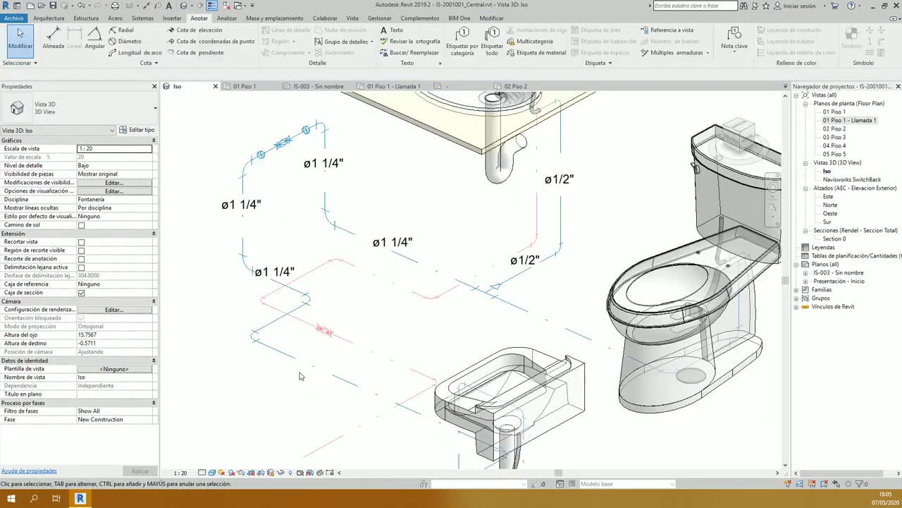
scroll(380, 465, up, 3)
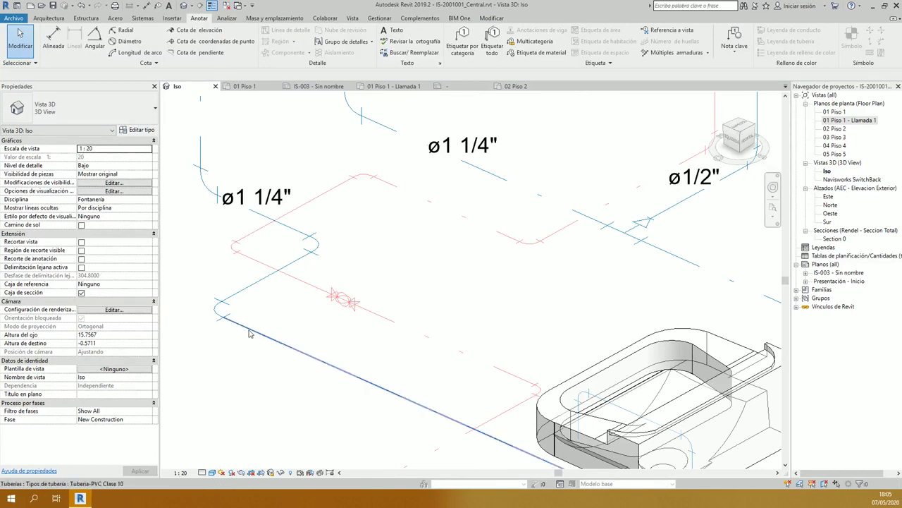
middle_drag(249, 333, 337, 254)
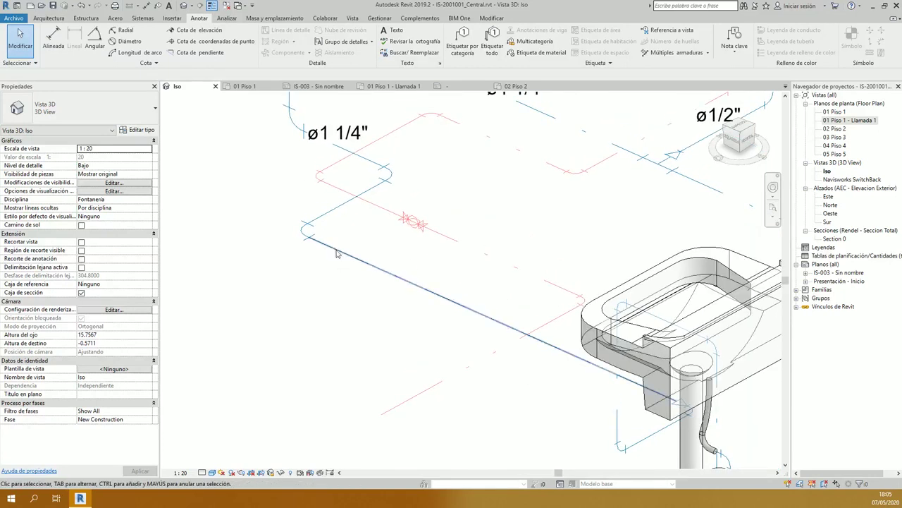
scroll(377, 302, up, 2)
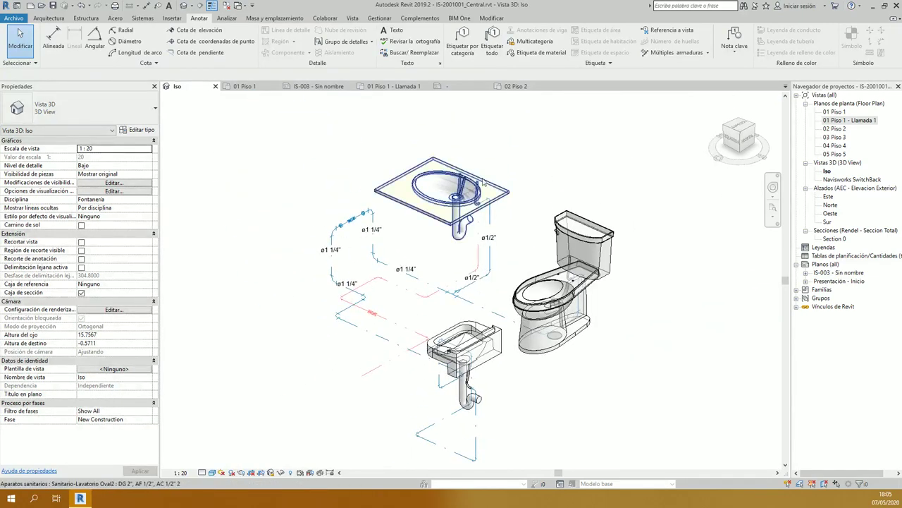
key(t)
key(x)
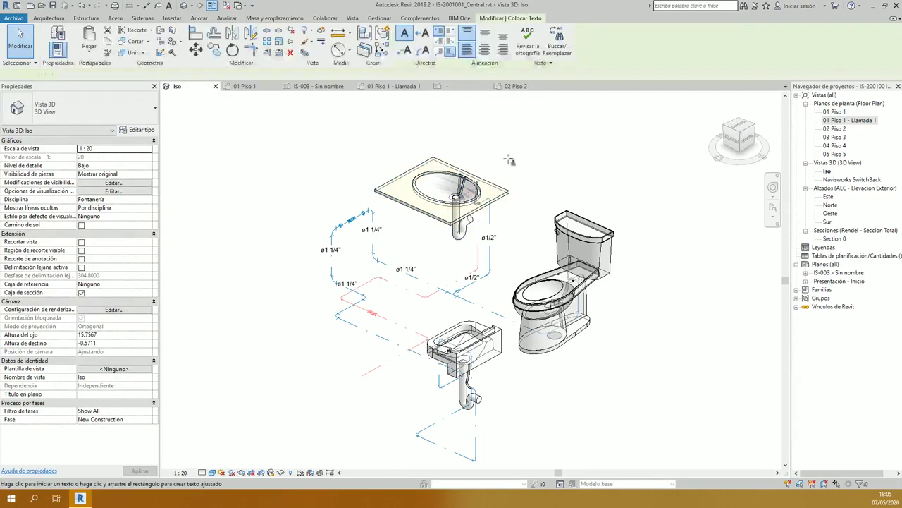
click(480, 214)
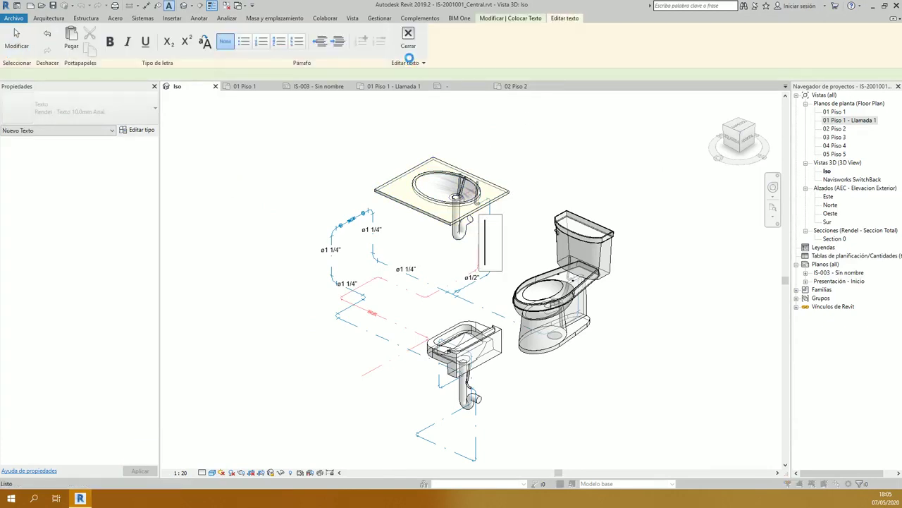
click(409, 42)
click(469, 255)
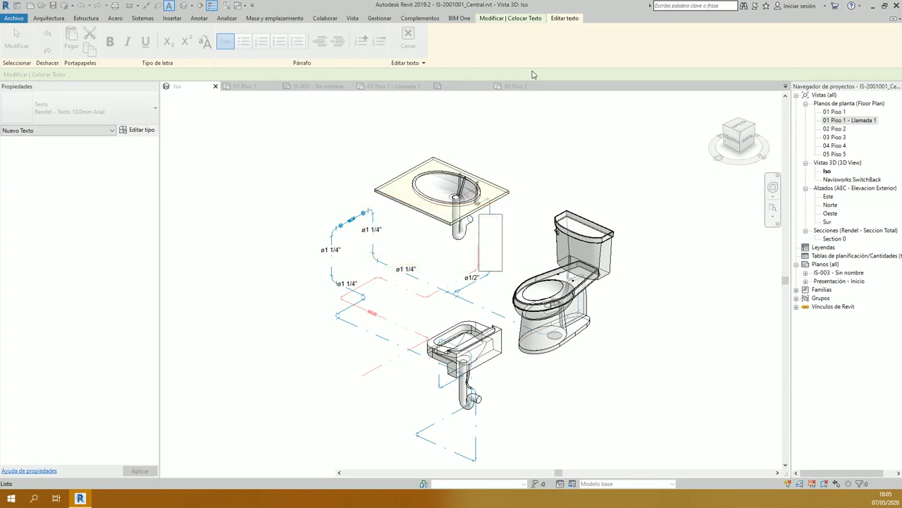
Step: Add a text note with a leader reading "detalles" at the pipe beside the oval washbasin
text(deta)
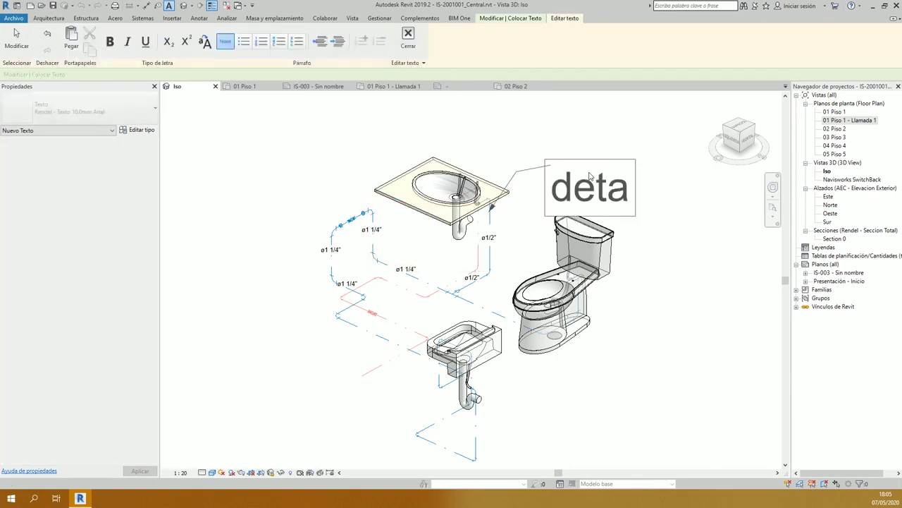
text(lles)
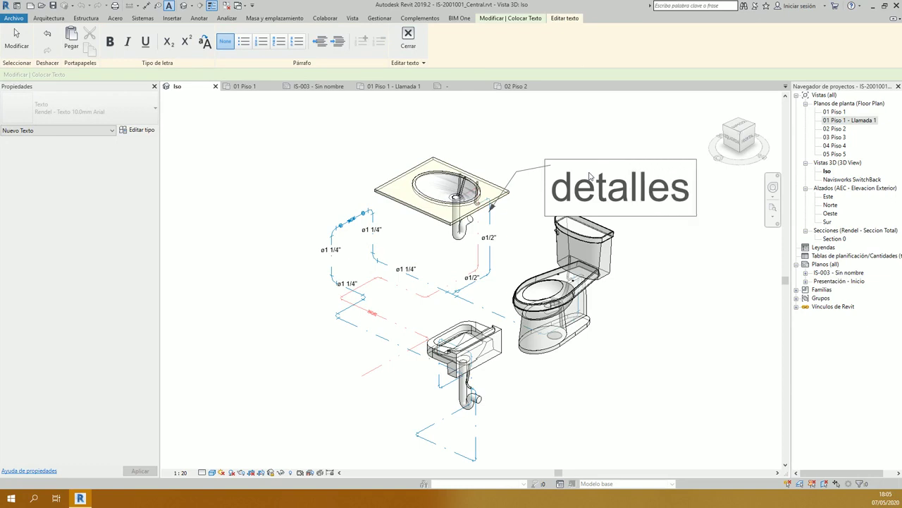
click(547, 120)
scroll(547, 120, down, 3)
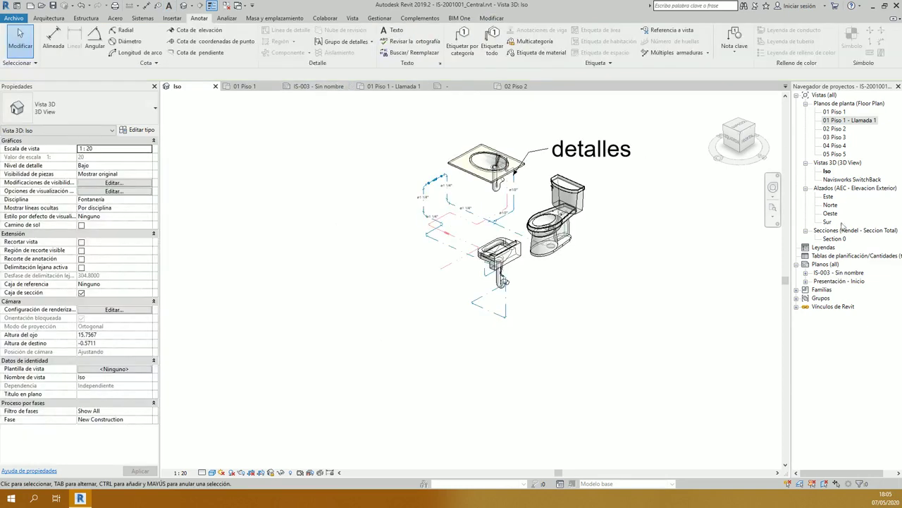
Step: Open sheet IS-003 and place the Iso view below the 01 Piso 1 - Llamada 1 viewport
click(828, 272)
double_click(829, 273)
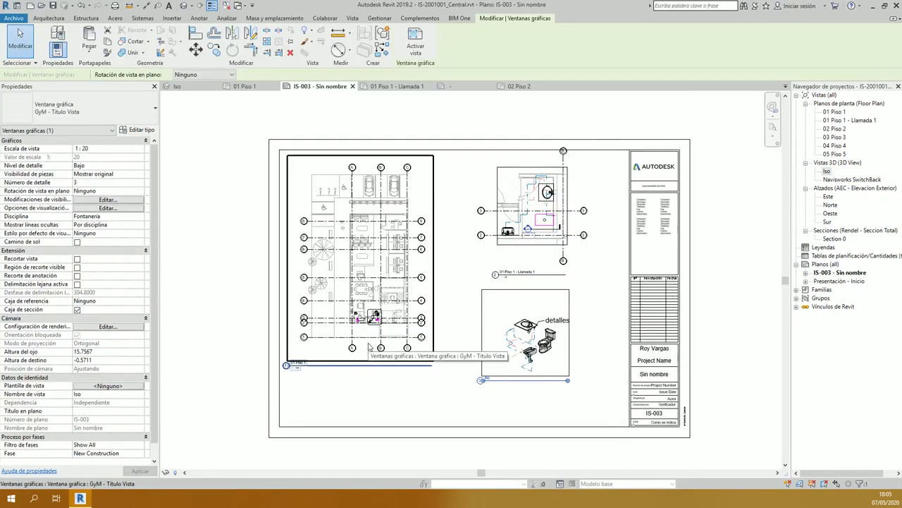
Step: Examine the bathroom's pipe layout and diameter tags in the 01 Piso 1 - Llamada 1 viewport on sheet IS-003
key(Escape)
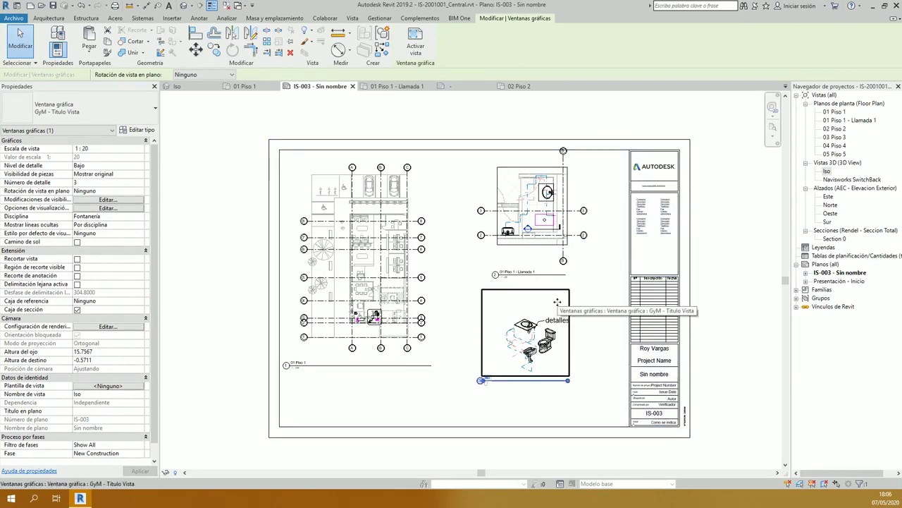
scroll(531, 195, up, 5)
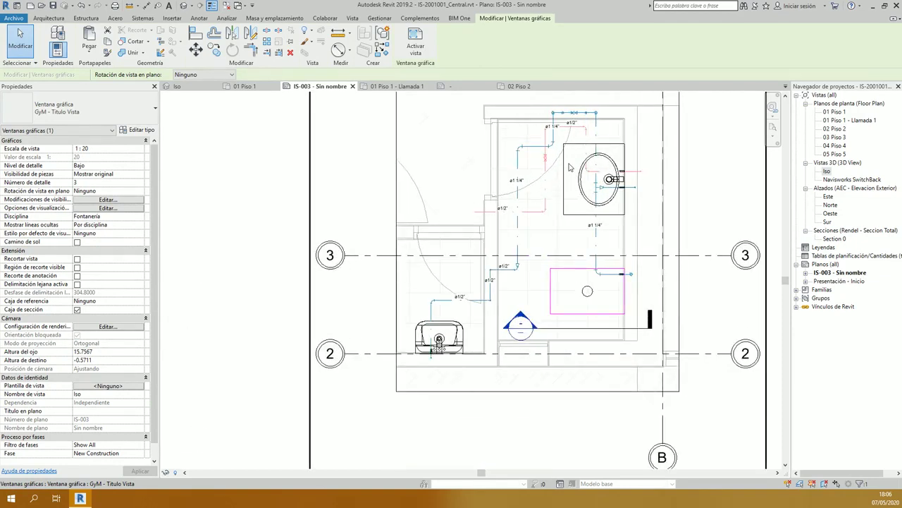
scroll(571, 166, up, 1)
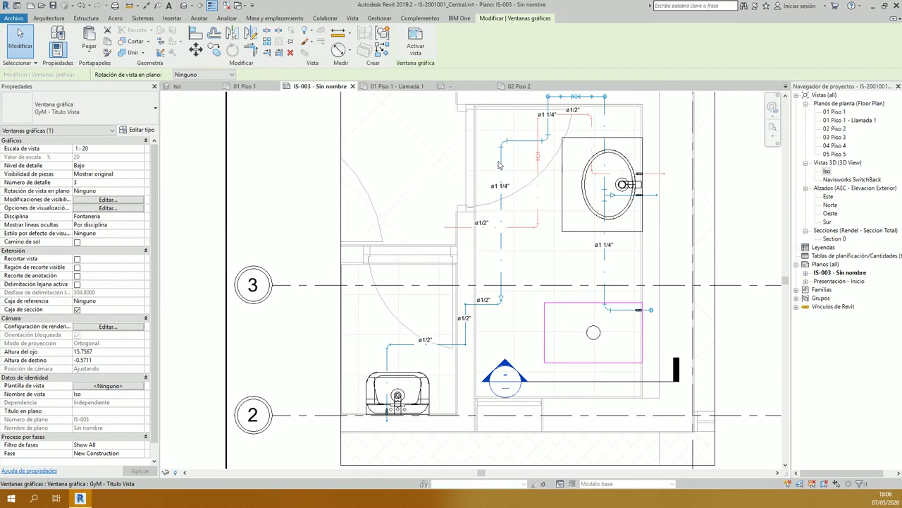
scroll(511, 158, up, 4)
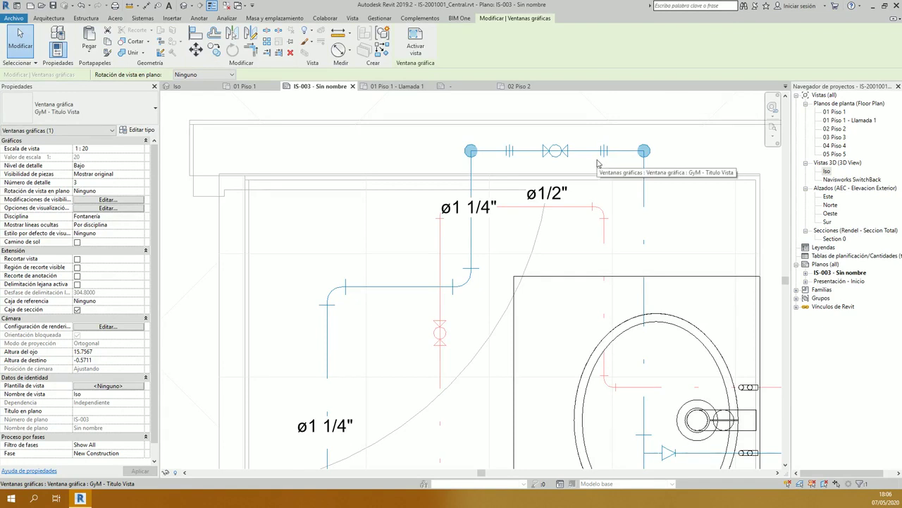
scroll(634, 151, up, 1)
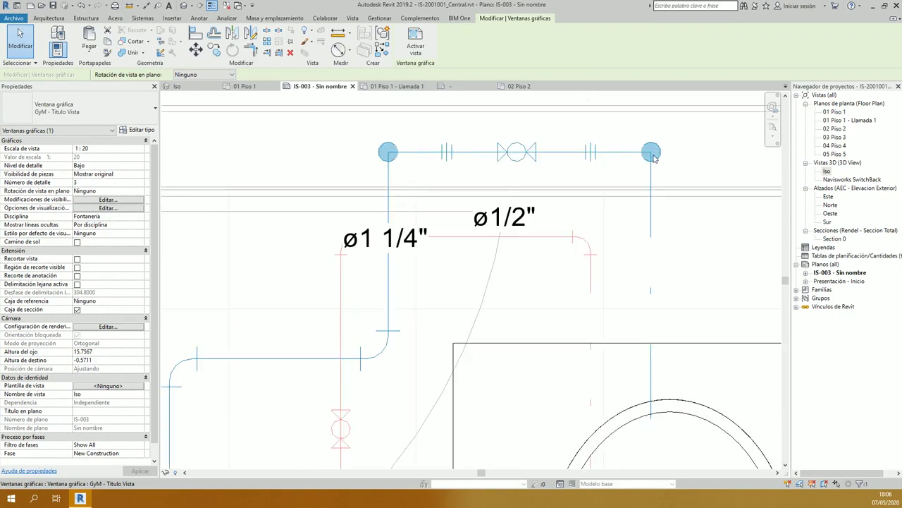
key(Escape)
key(z)
key(f)
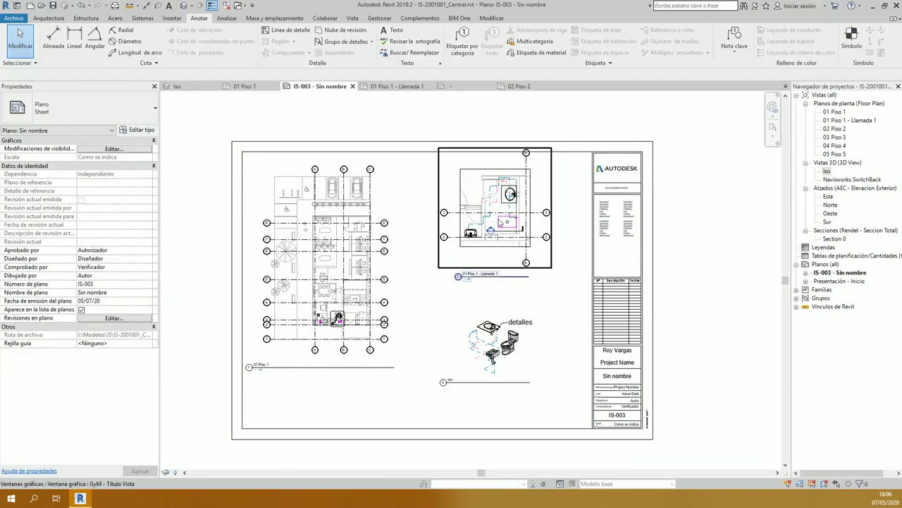
scroll(498, 219, up, 5)
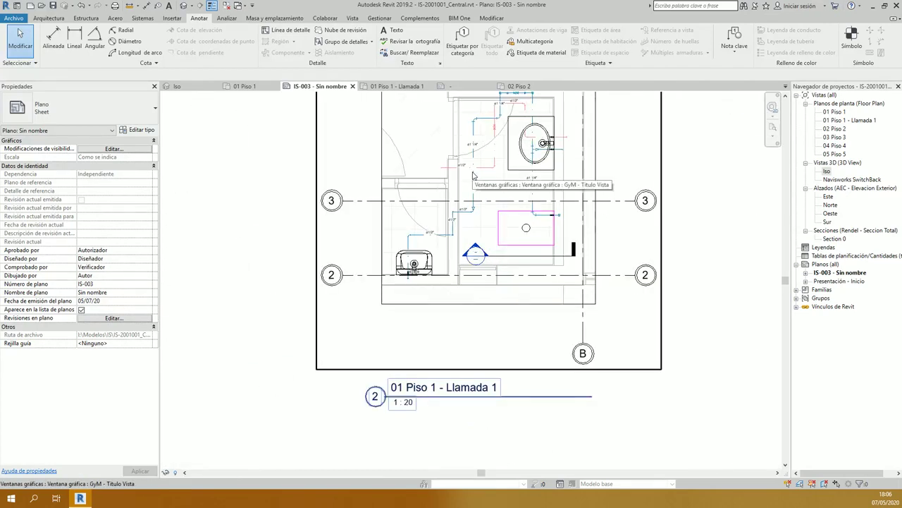
scroll(471, 174, down, 2)
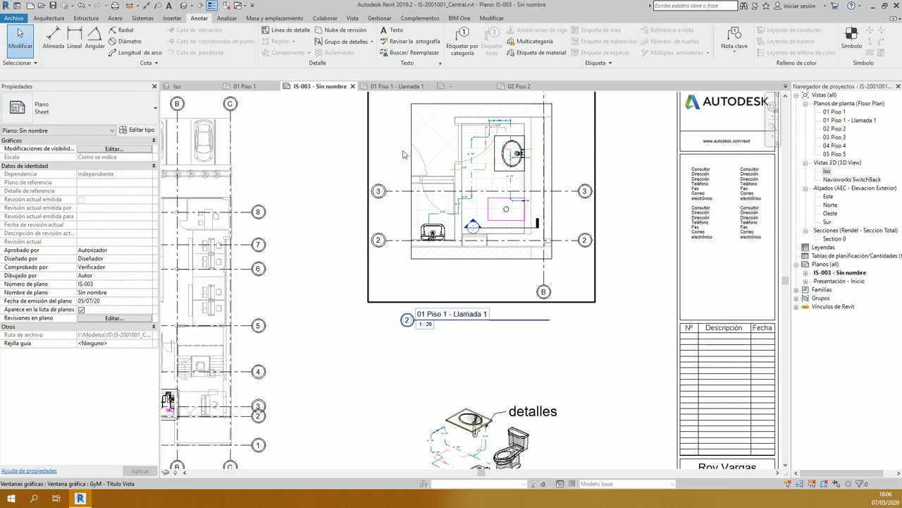
scroll(404, 155, down, 4)
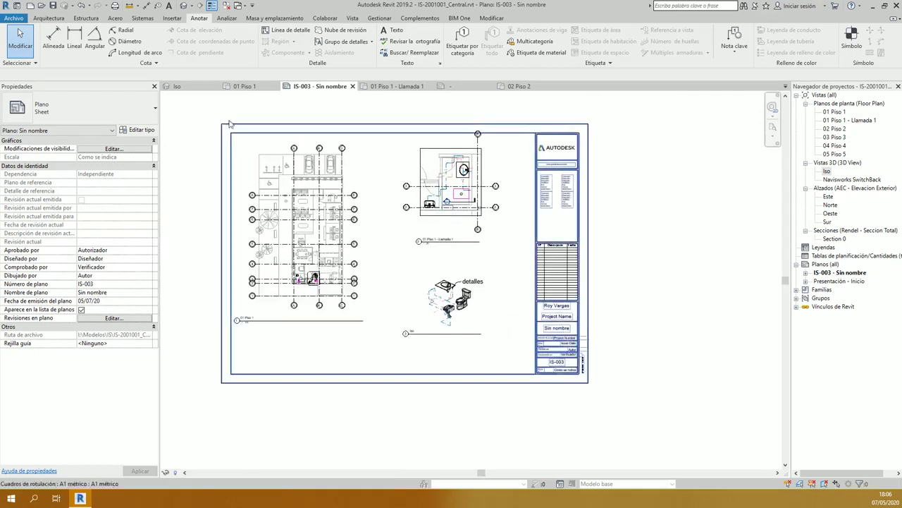
drag(178, 99, 654, 415)
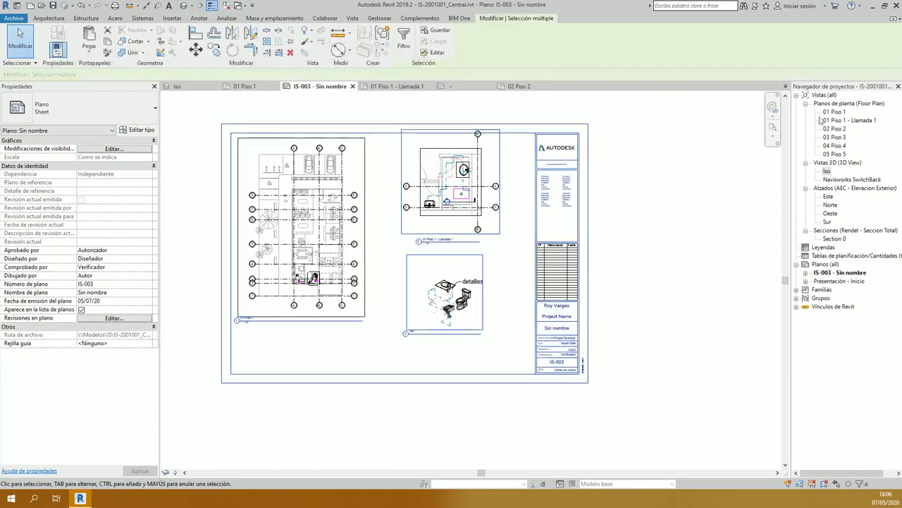
click(850, 120)
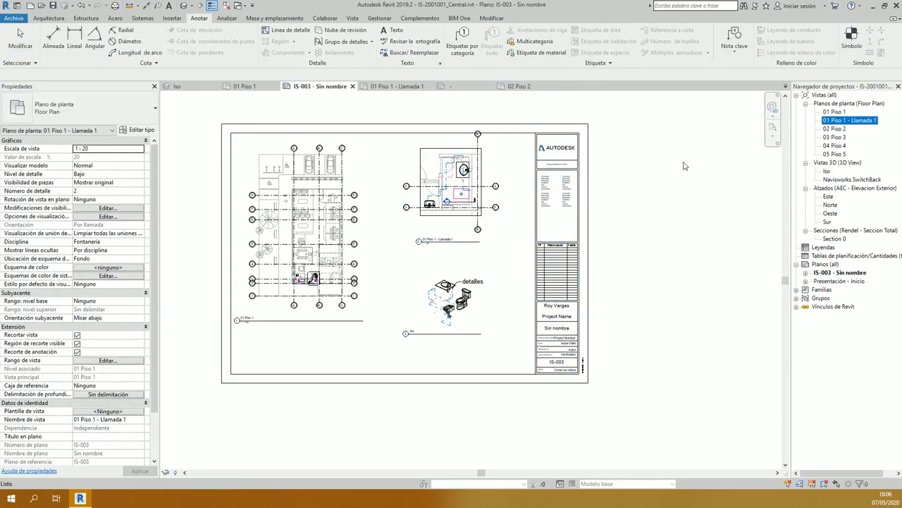
click(19, 35)
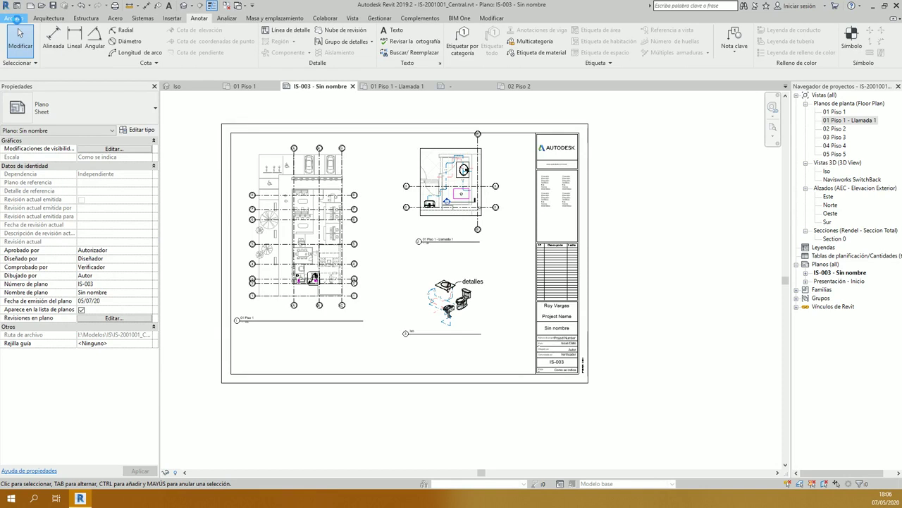
click(14, 17)
mouse_move(32, 131)
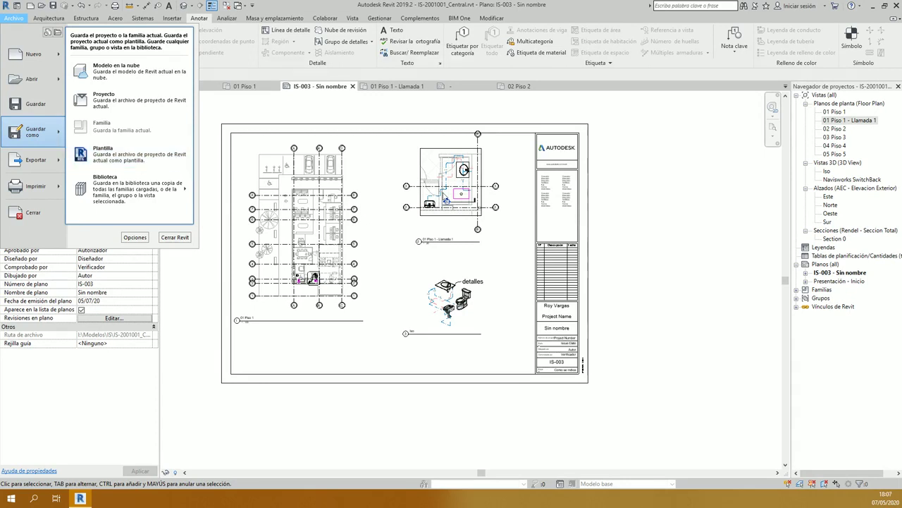
click(649, 192)
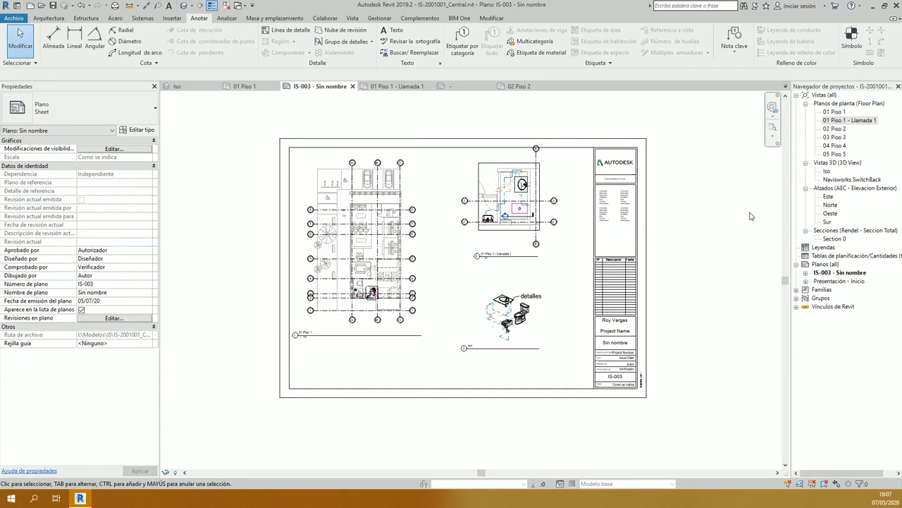
Step: Create a new quantity schedule for the Aparatos sanitarios category, choosing it from the Fontanería categories
click(352, 18)
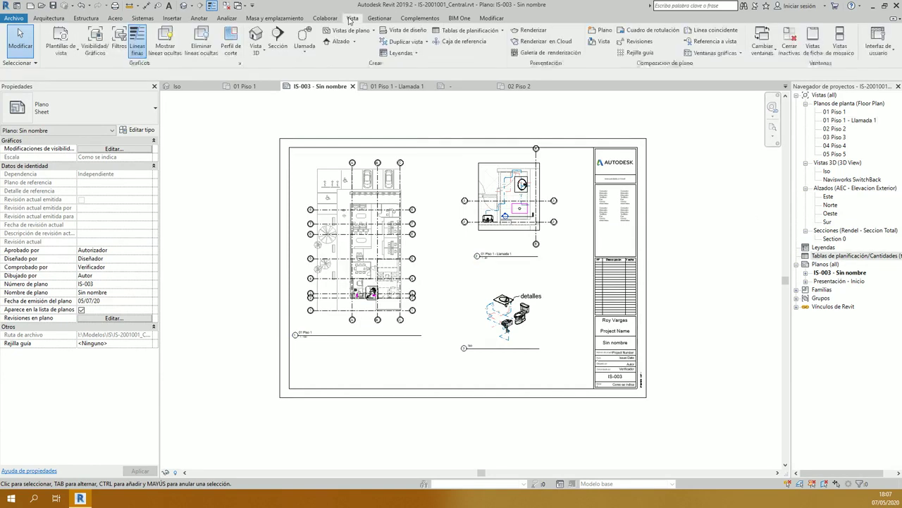
click(471, 30)
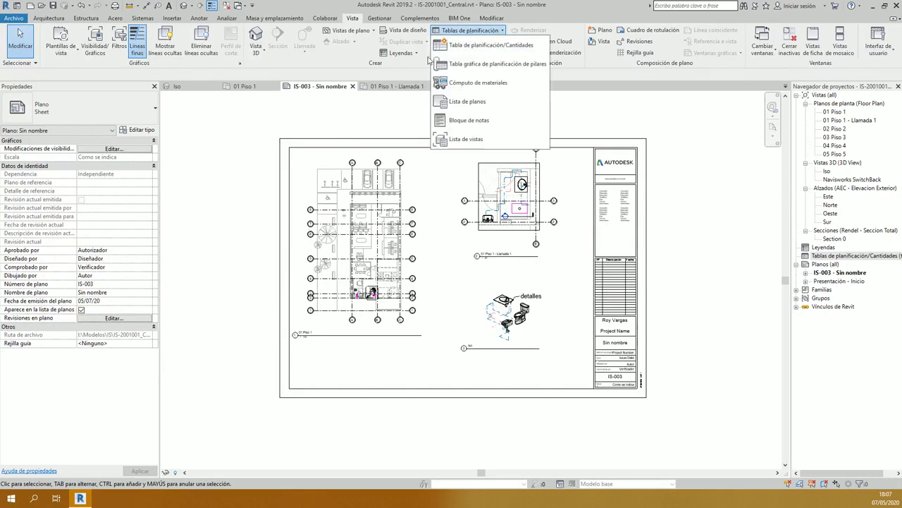
click(512, 51)
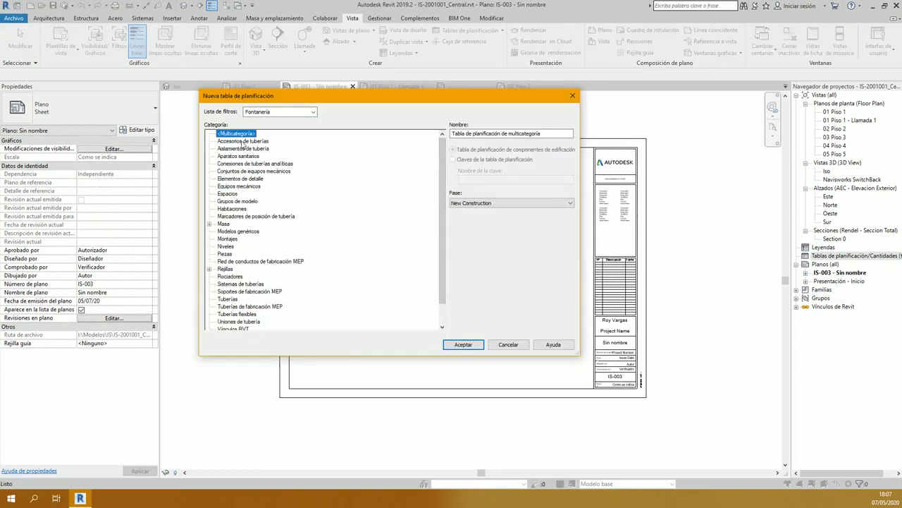
click(225, 157)
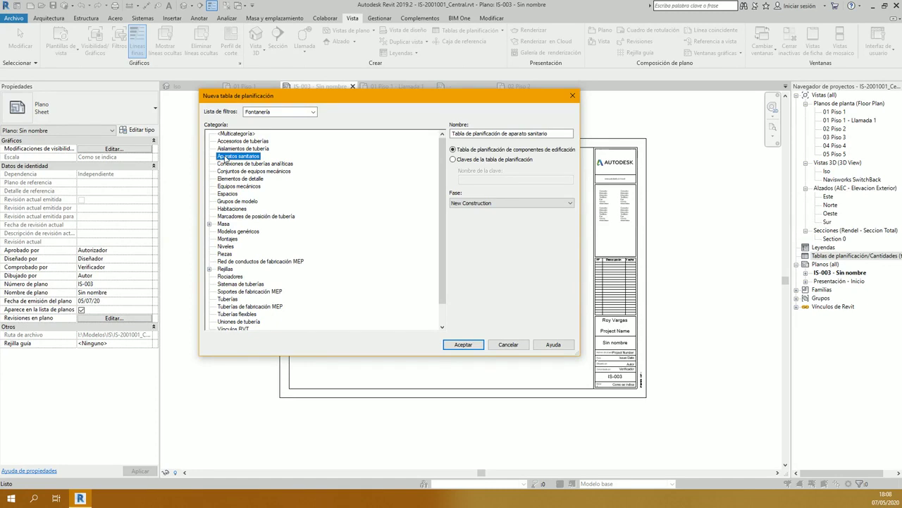
scroll(233, 268, down, 1)
click(227, 276)
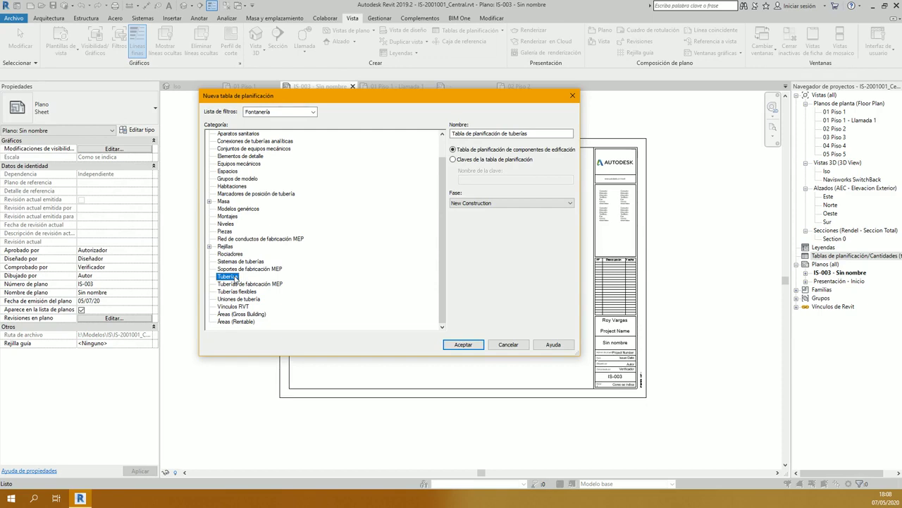
scroll(236, 278, up, 1)
click(243, 141)
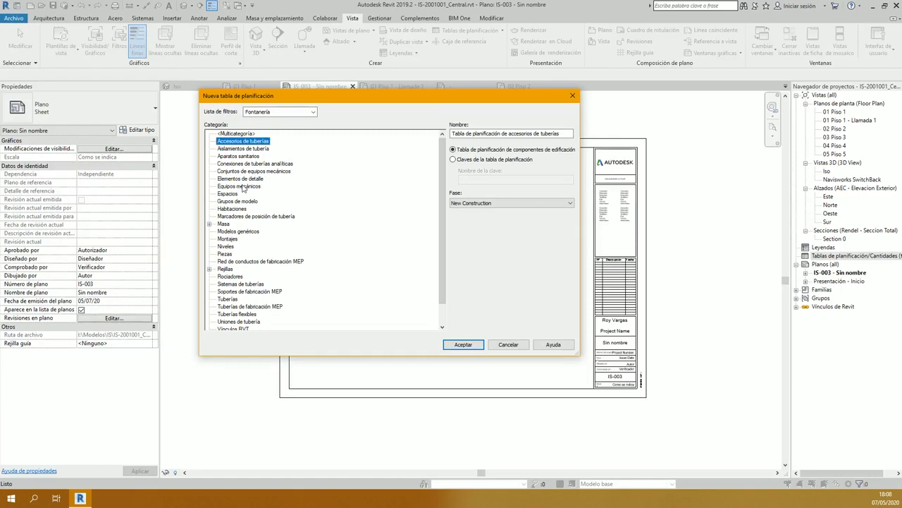
key(n)
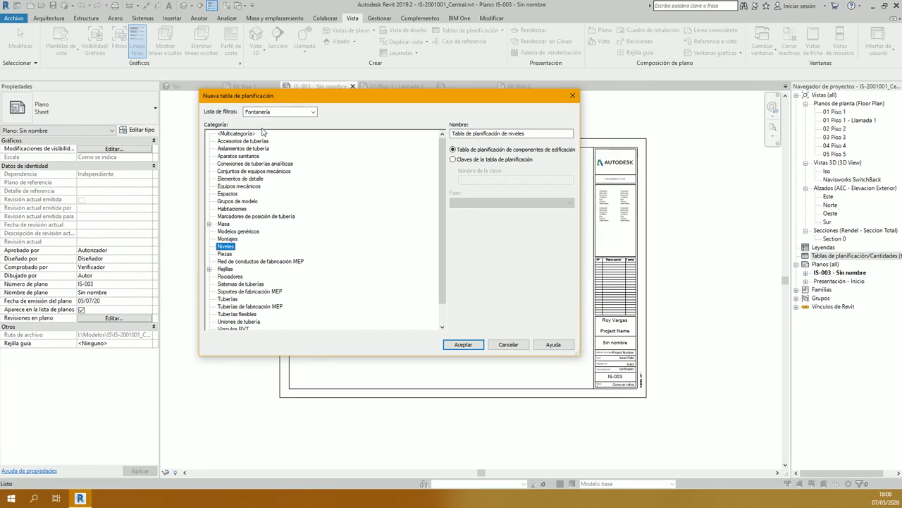
scroll(262, 132, down, 1)
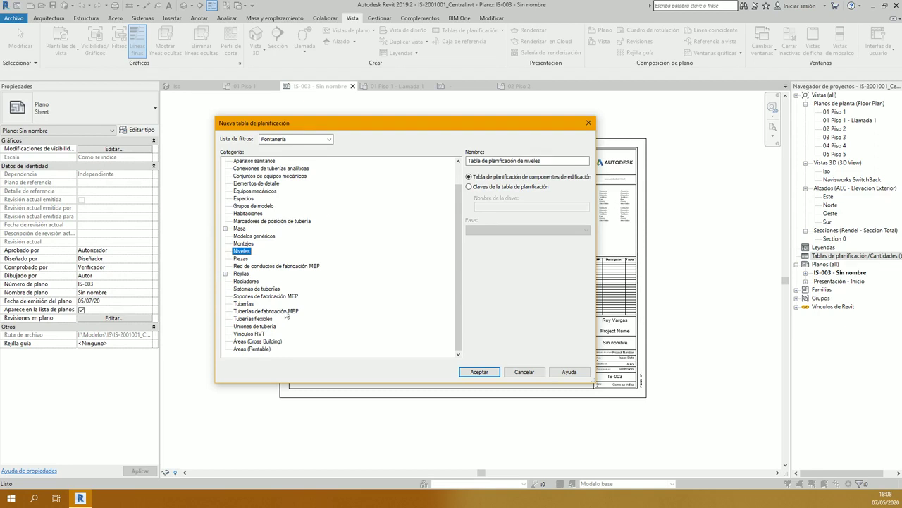
click(258, 328)
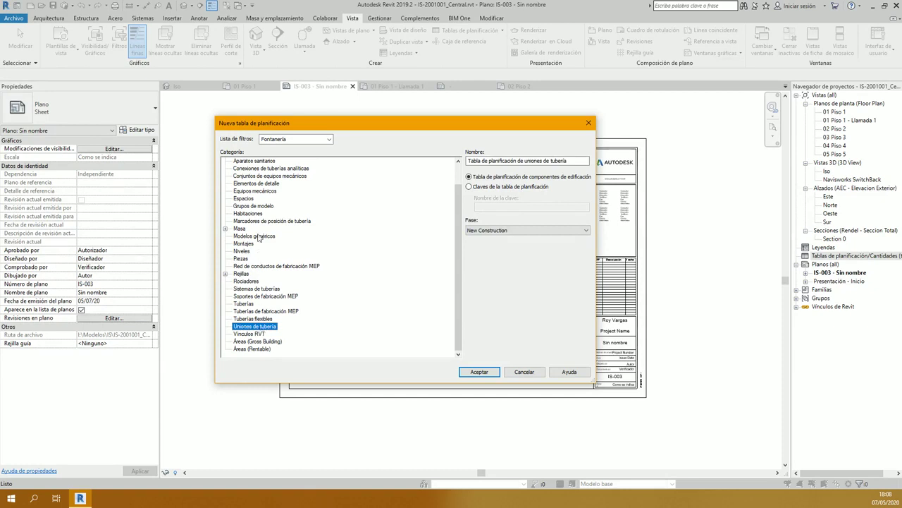
click(250, 207)
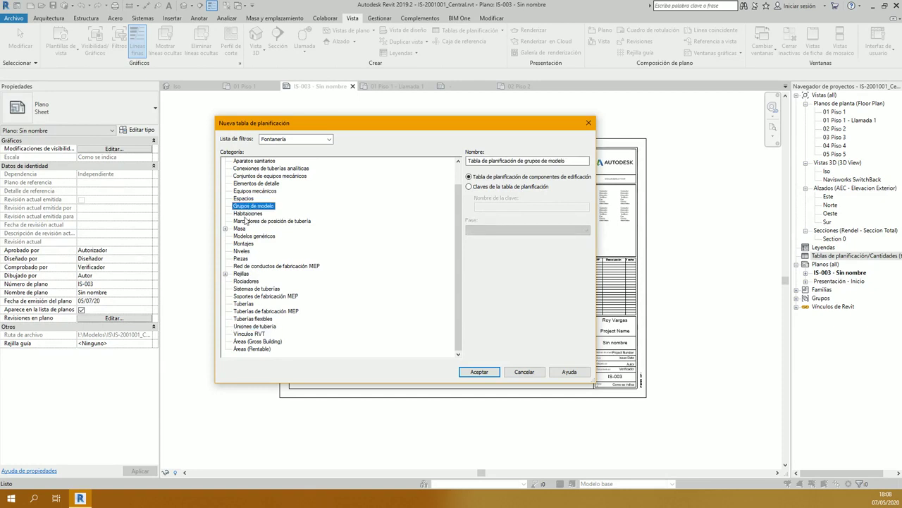
click(479, 372)
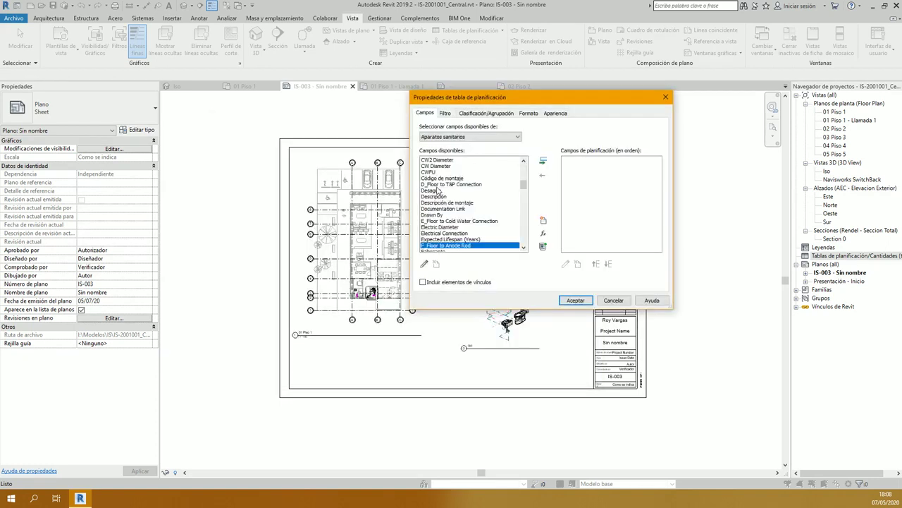
Step: Add the fields Familia, Tipo, Recuento and Nivel, in that order, to the plumbing fixture schedule
scroll(469, 212, down, 3)
click(437, 203)
double_click(436, 203)
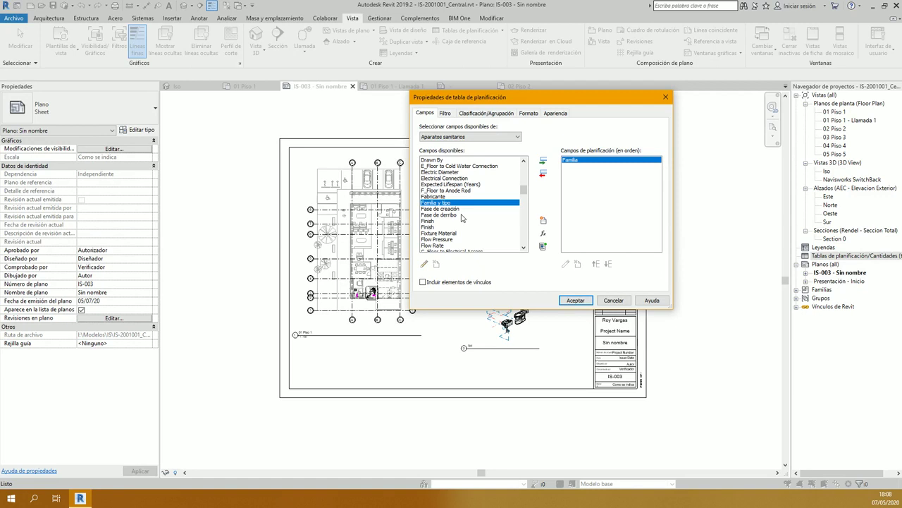
scroll(463, 219, down, 10)
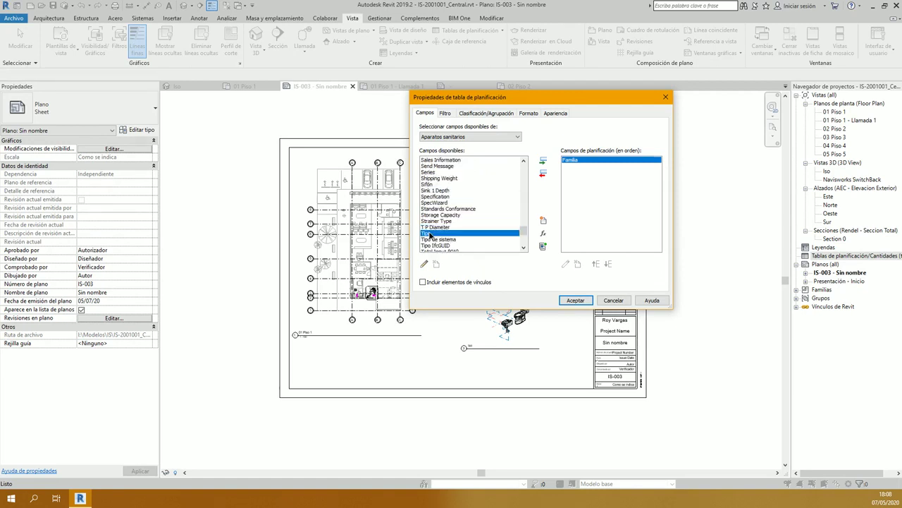
double_click(458, 233)
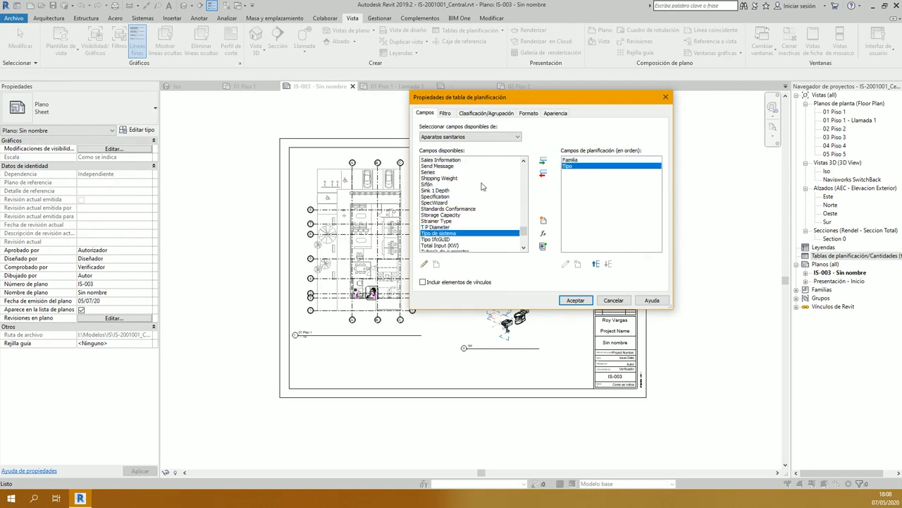
scroll(459, 189, up, 2)
click(456, 179)
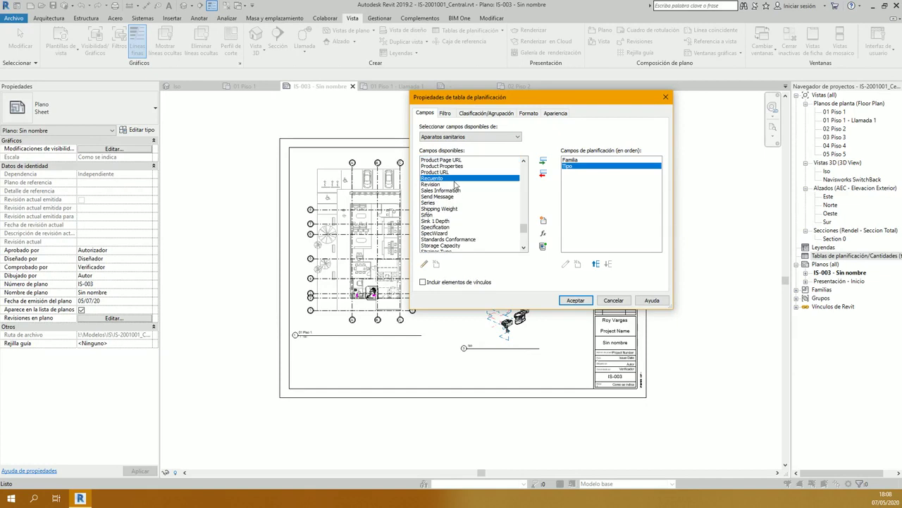
double_click(456, 178)
scroll(458, 190, up, 5)
double_click(459, 165)
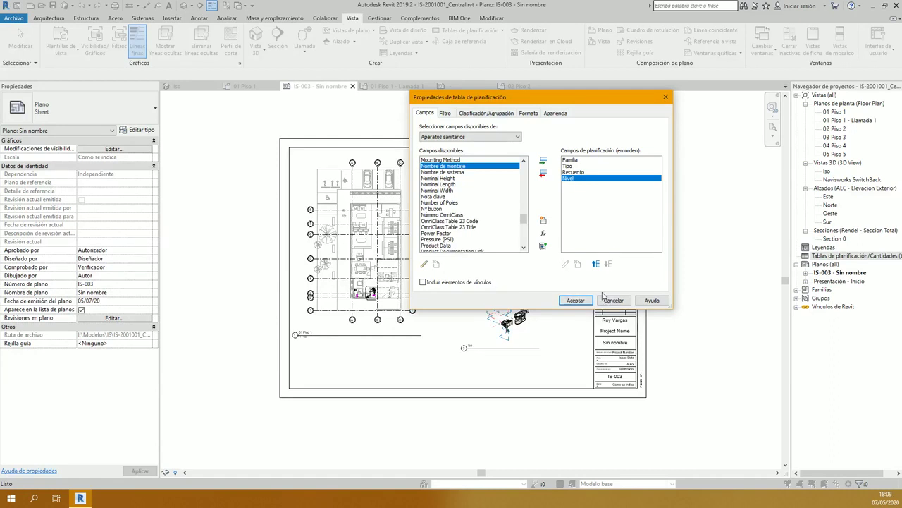
Step: Sort the schedule by Nivel, Familia and Tipo in ascending order and generate the table
click(487, 113)
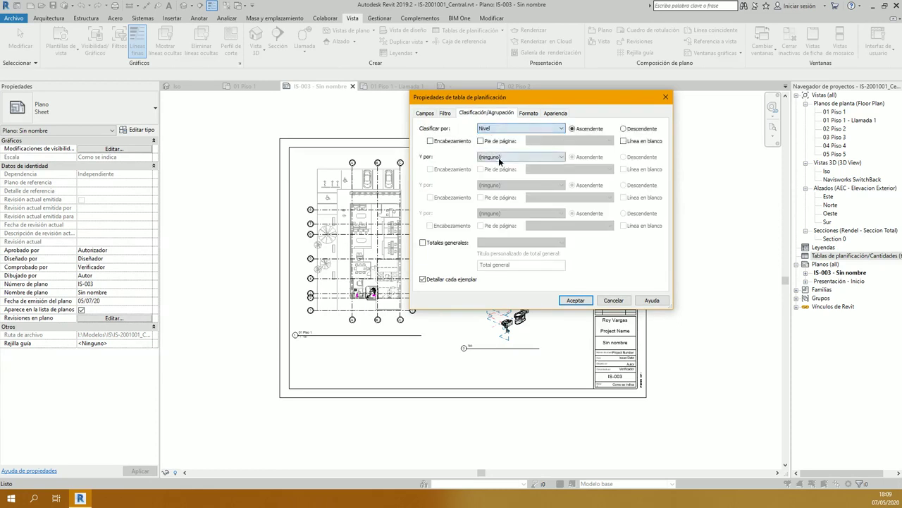
click(522, 156)
click(505, 168)
click(521, 185)
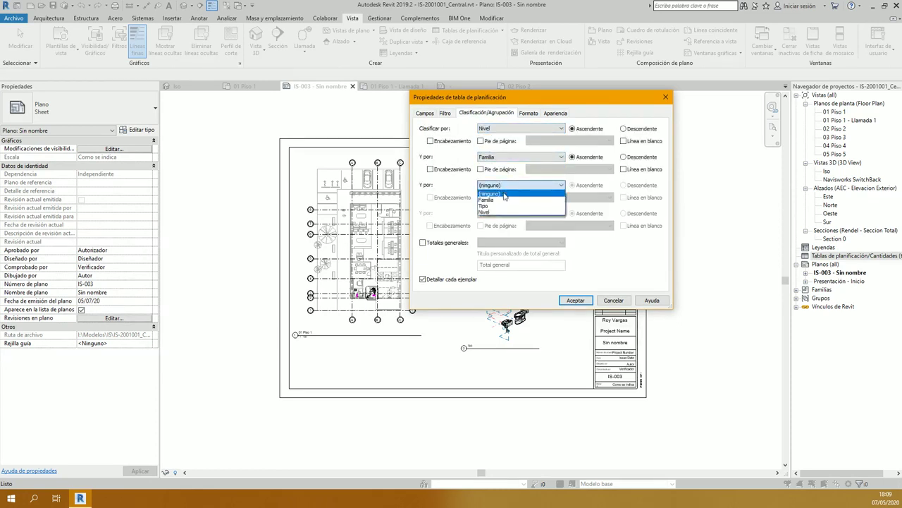
click(497, 210)
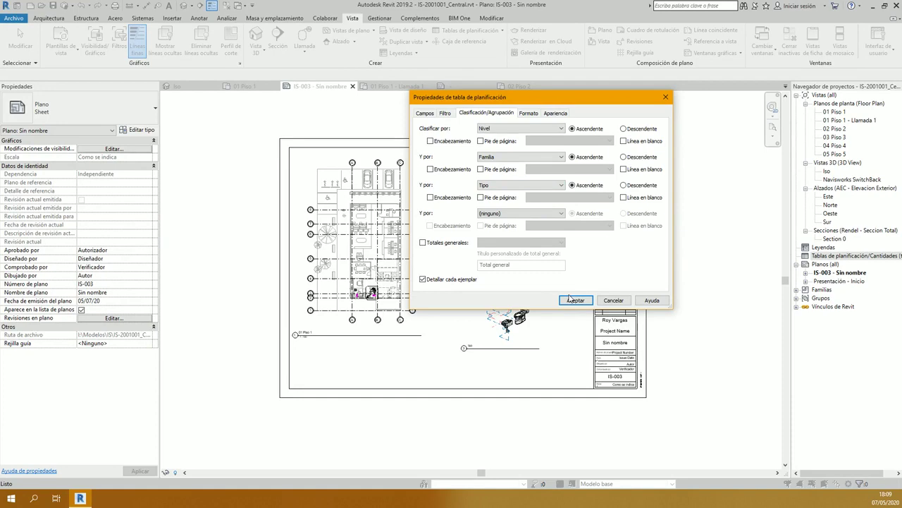
click(569, 299)
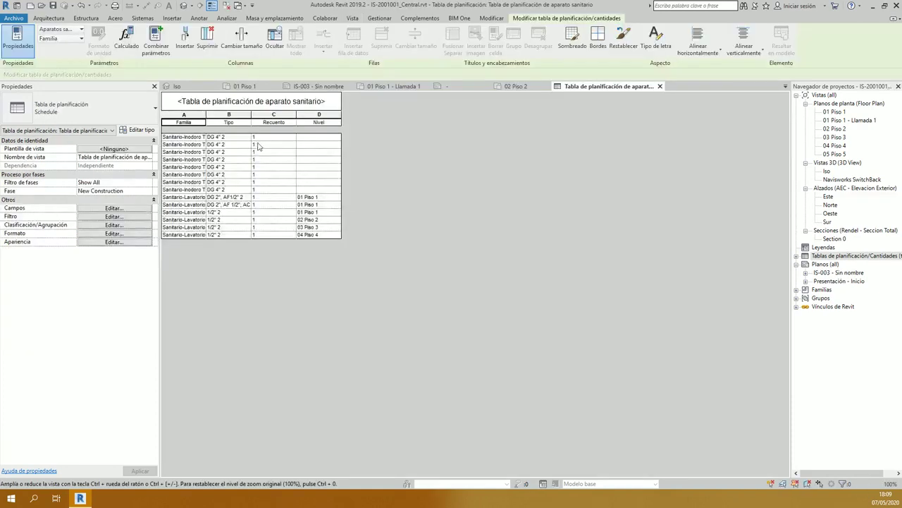
Step: Move the Nivel field to the start of the schedule's field order, ahead of Familia, Tipo and Recuento
click(132, 210)
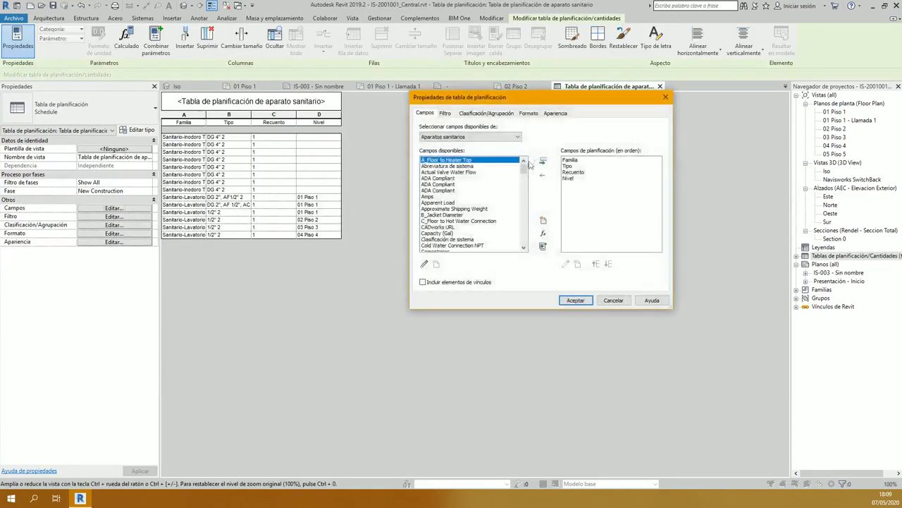
click(571, 178)
click(595, 263)
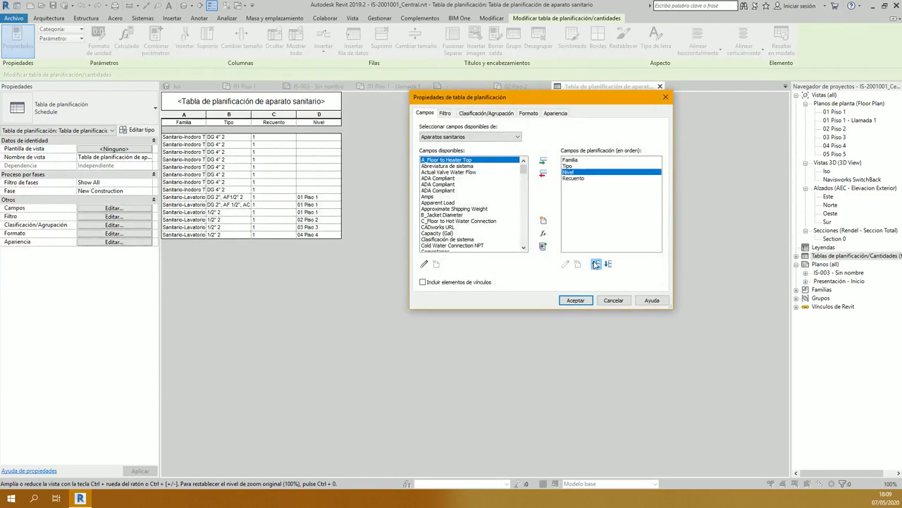
click(595, 264)
click(596, 263)
click(575, 299)
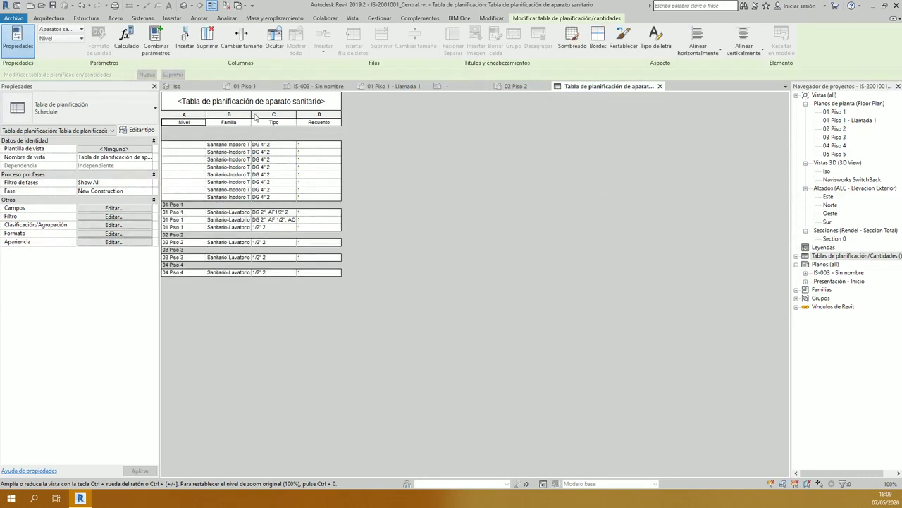
Step: Widen the schedule's Familia column until the full family names fit
drag(252, 117, 265, 117)
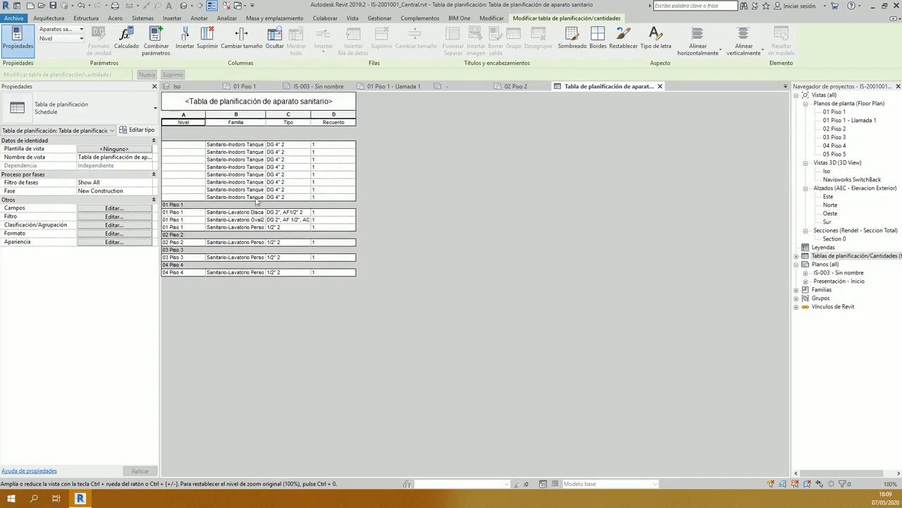
click(858, 256)
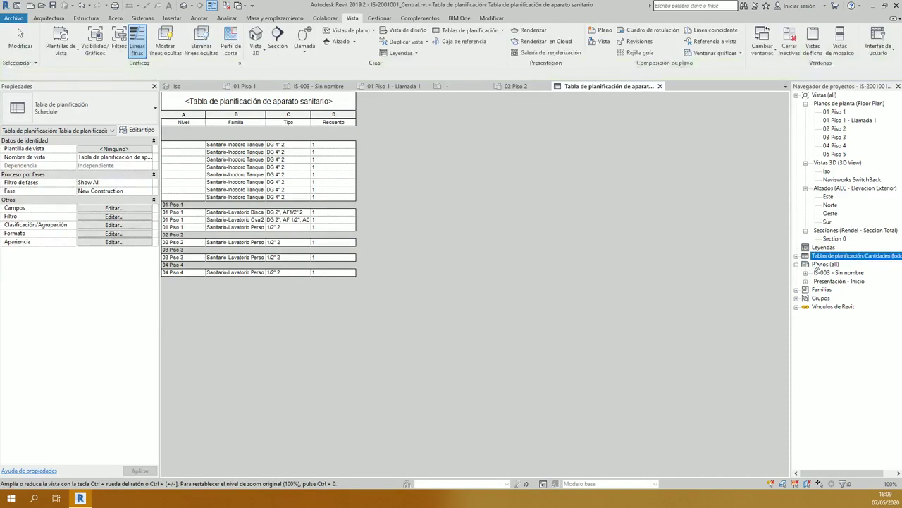
click(491, 244)
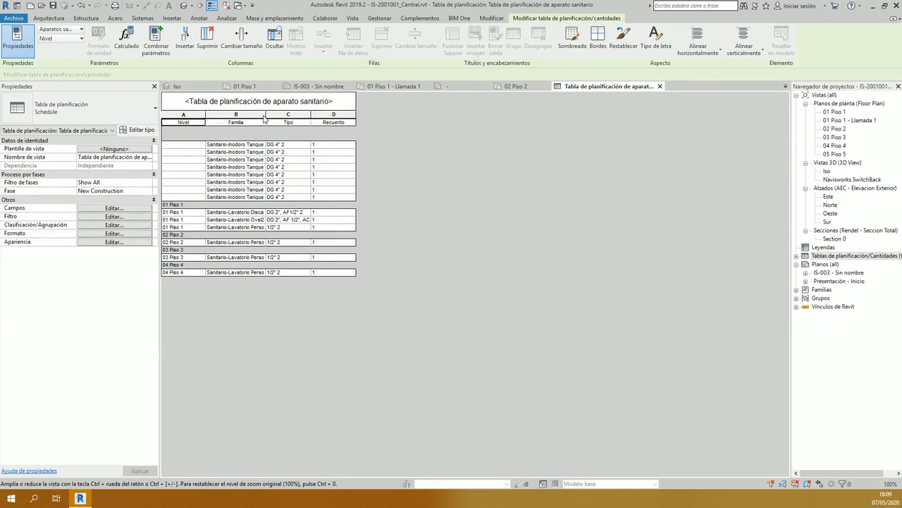
double_click(264, 119)
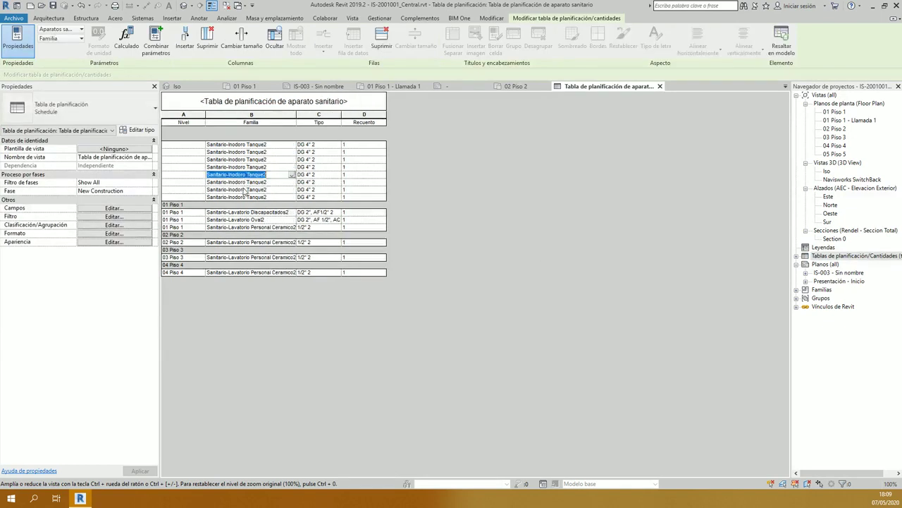
click(247, 196)
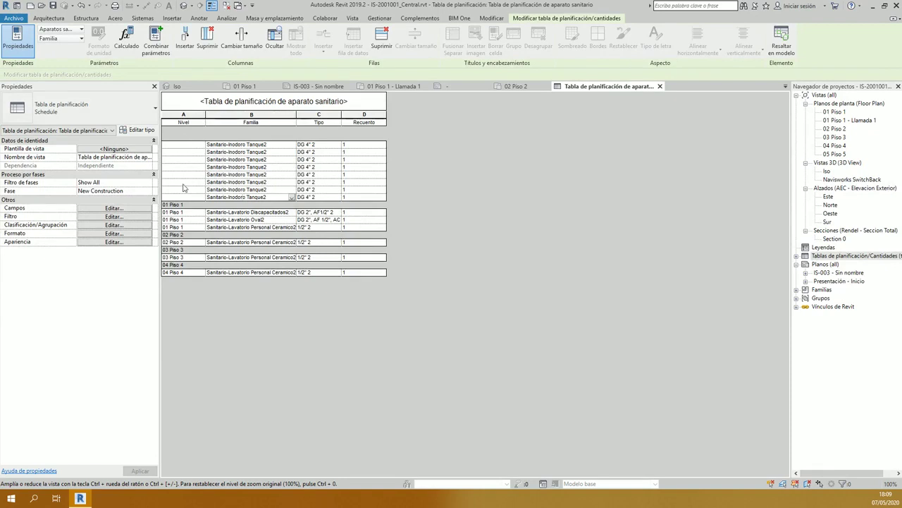
Step: Create and open a default 3D view of the whole model
click(827, 171)
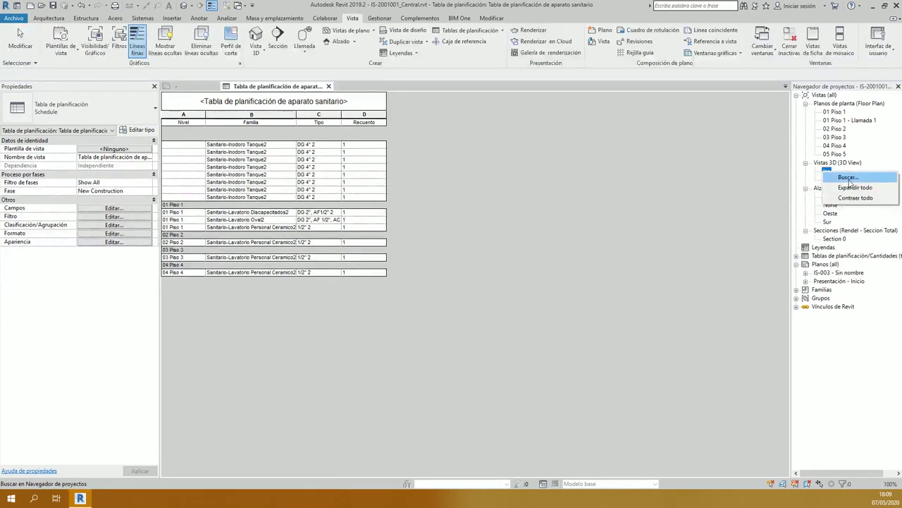
right_click(829, 173)
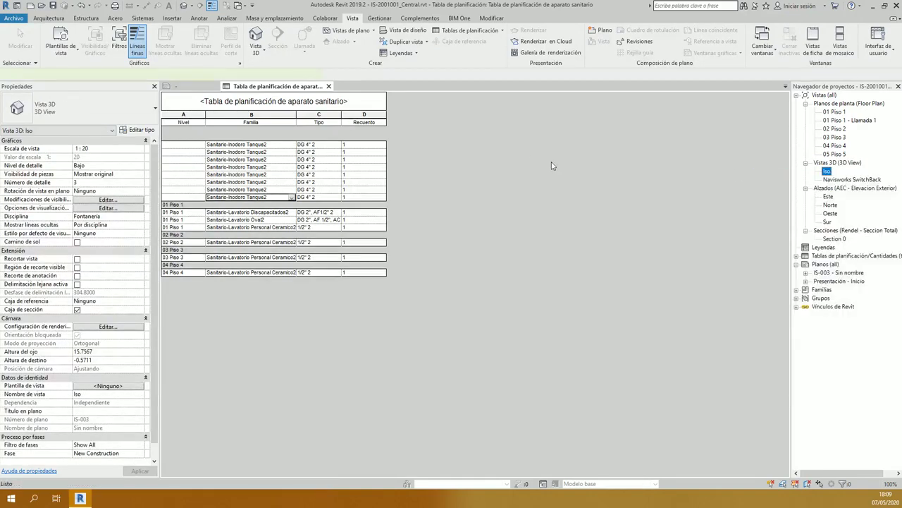
click(247, 197)
click(352, 18)
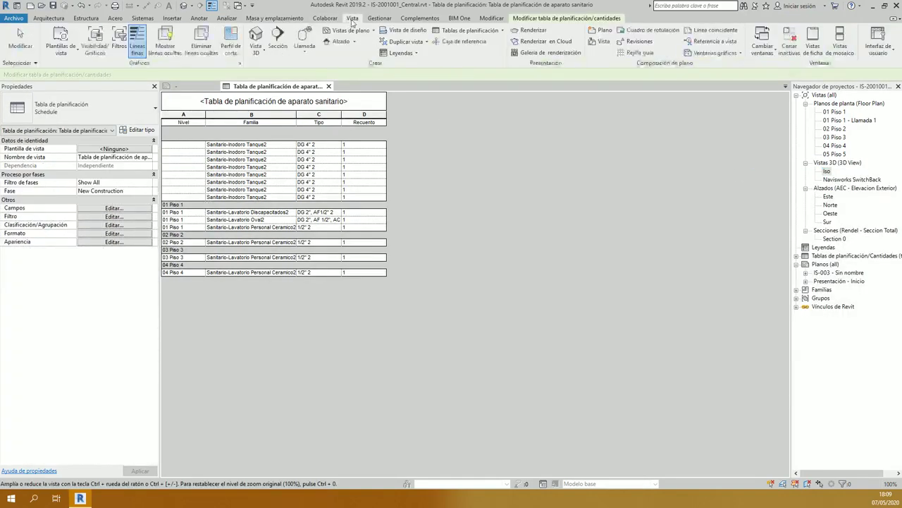
click(255, 53)
click(288, 70)
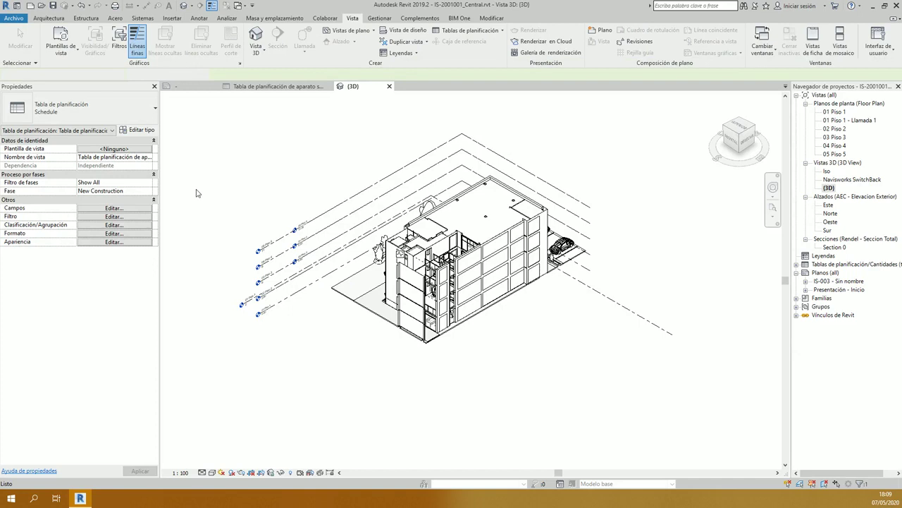
Step: Set the {3D} view's discipline to Fontanería
click(148, 200)
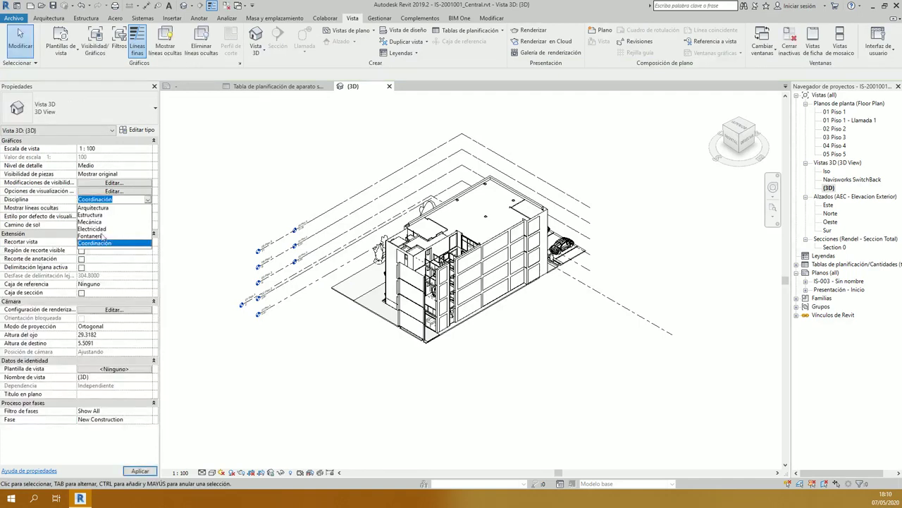
click(102, 240)
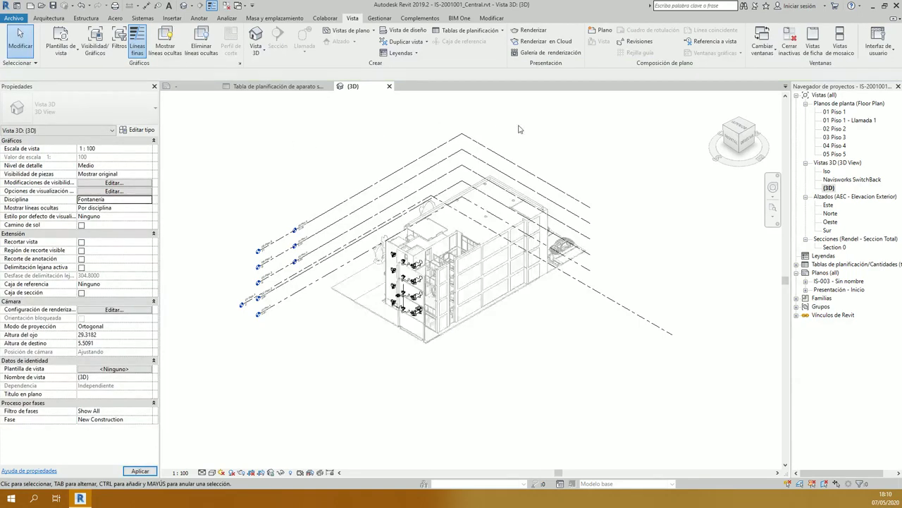
scroll(519, 125, up, 2)
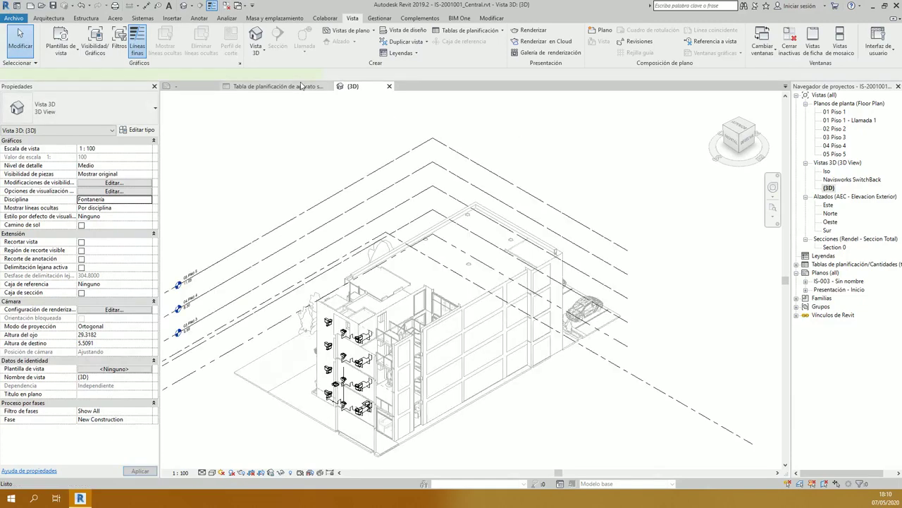
Step: Select a toilet without a level from the schedule and inspect its Nivel de tabla de planificación property in the {3D} view
click(301, 85)
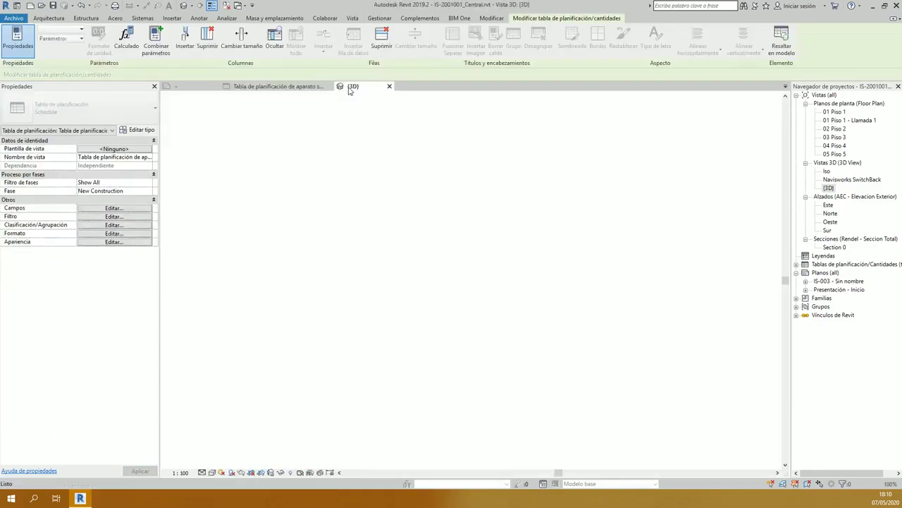
scroll(315, 415, up, 8)
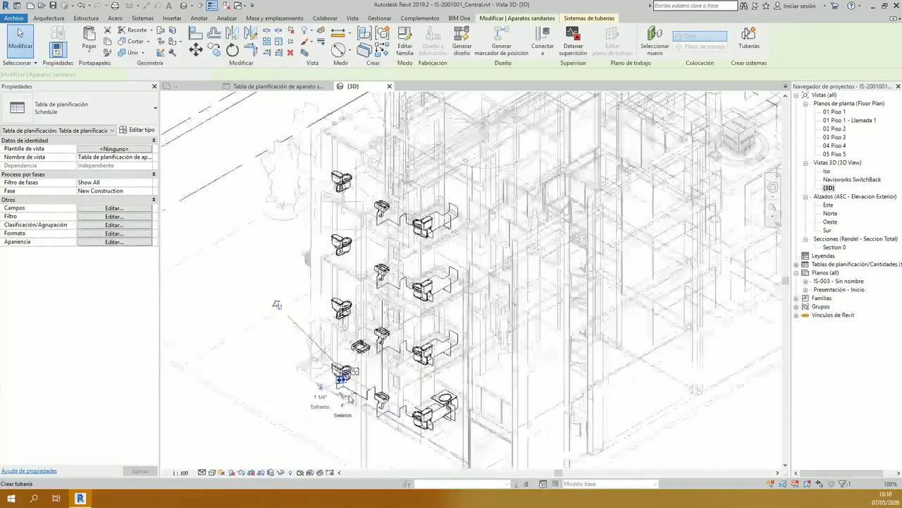
shift+middle_drag(406, 351, 372, 272)
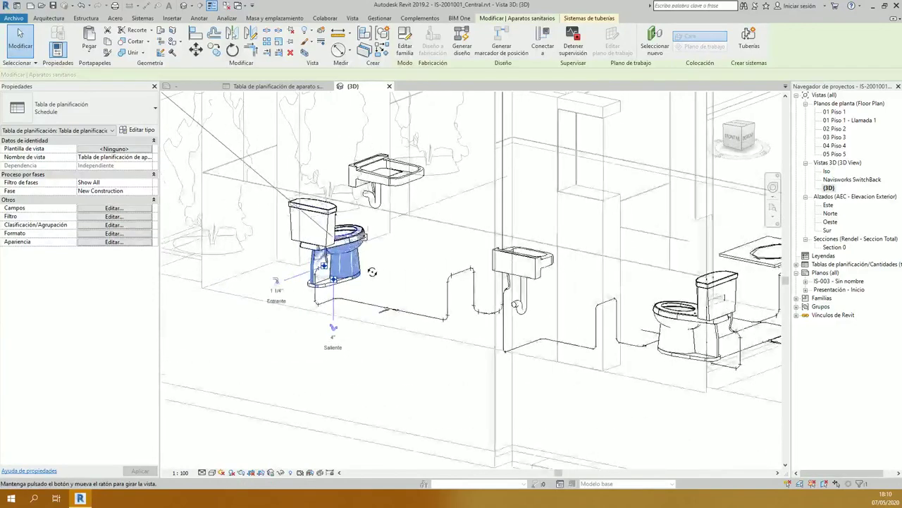
shift+middle_drag(372, 271, 363, 257)
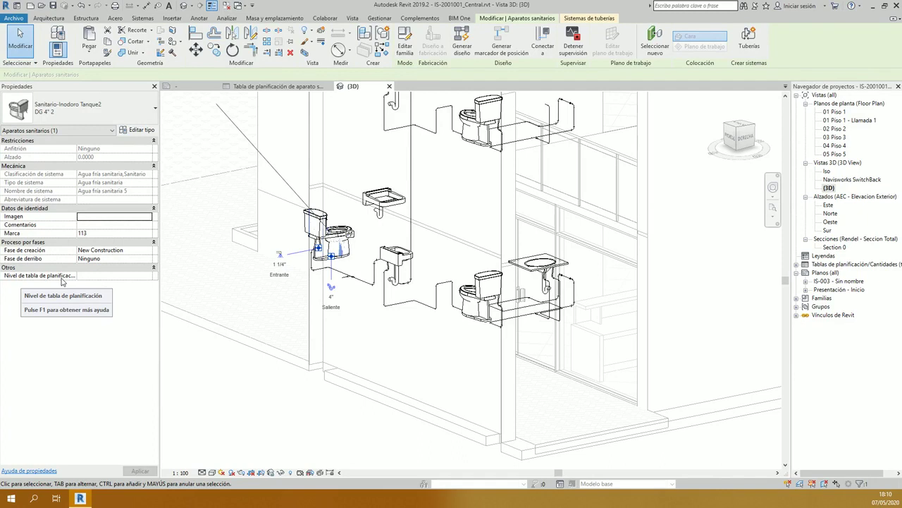
Step: Select the toilet rows without a level in the schedule and locate those fixtures in the {3D} view
click(264, 85)
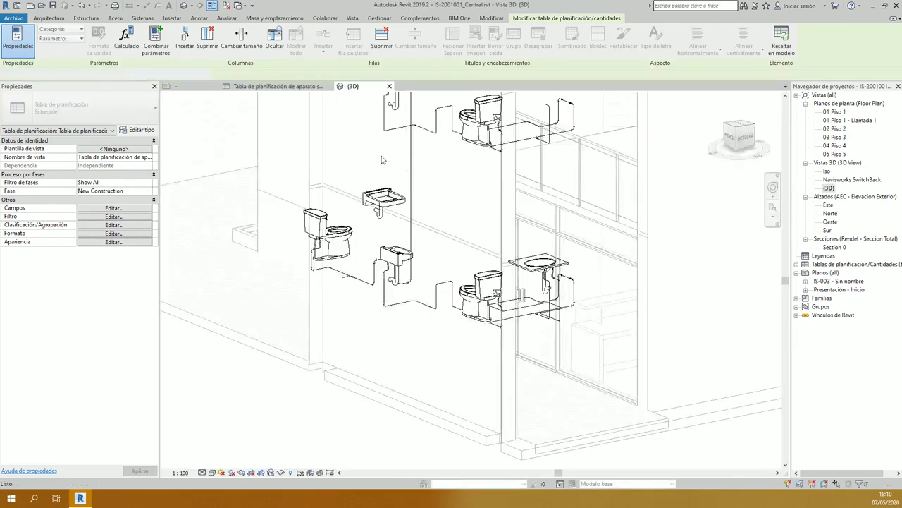
shift+middle_drag(395, 252, 602, 212)
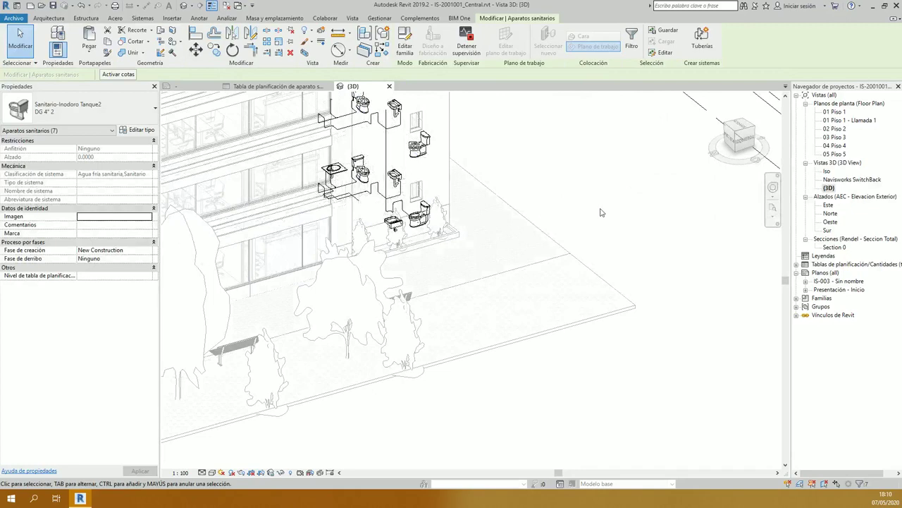
scroll(602, 211, down, 2)
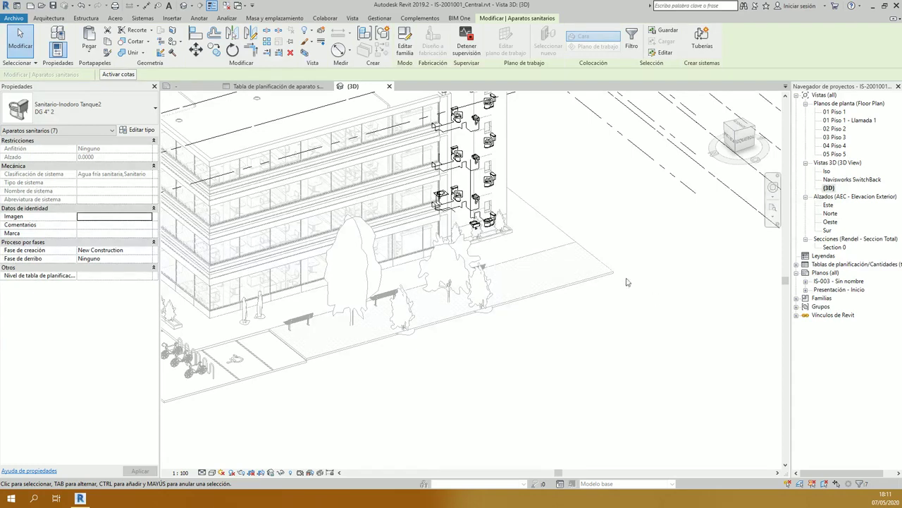
click(655, 239)
Step: Search the placeable component types for "inodo" to review the toilet families, without placing one
scroll(620, 211, up, 5)
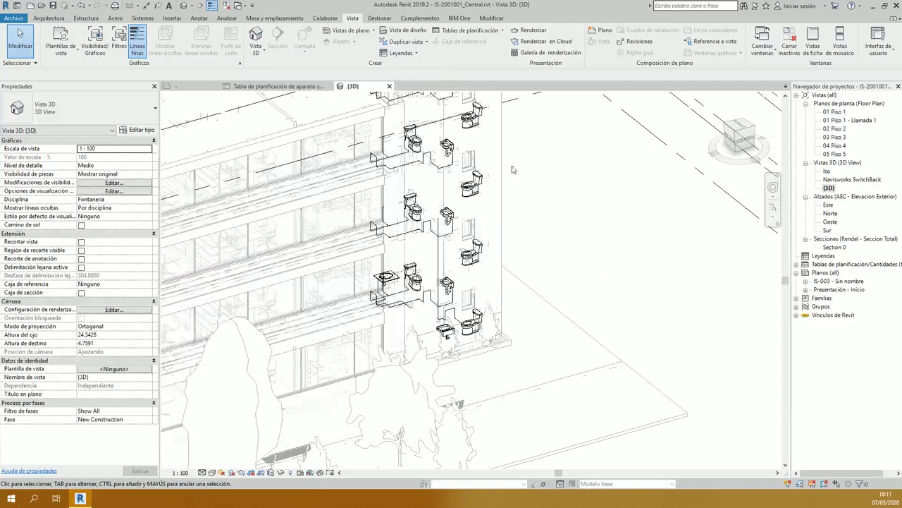
scroll(522, 176, up, 3)
key(c)
key(m)
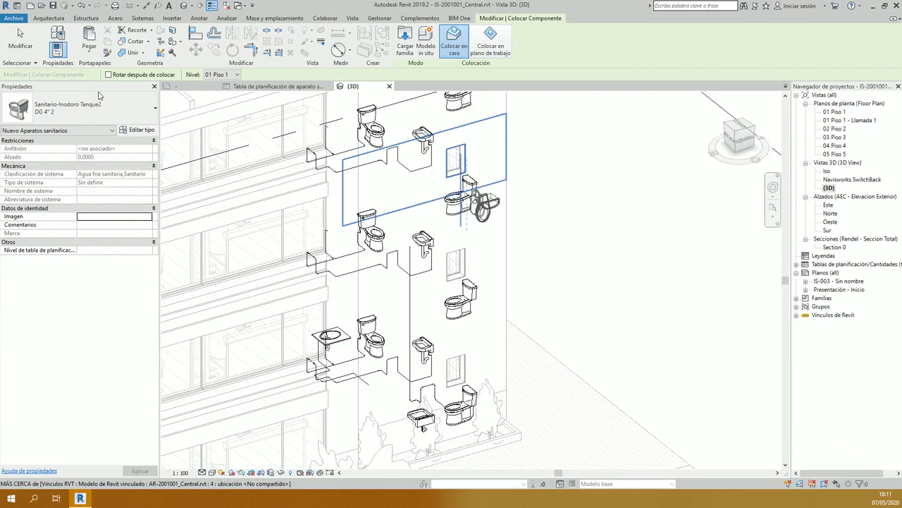
click(64, 107)
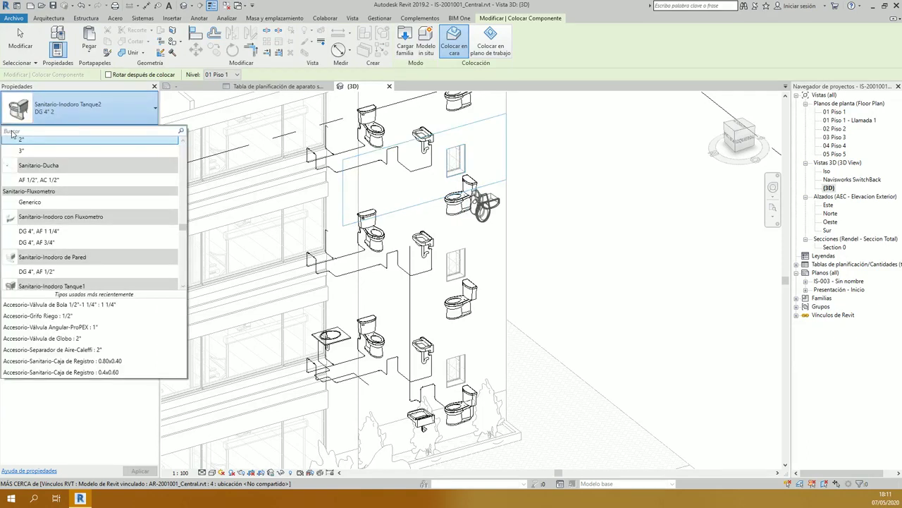
click(12, 131)
text(inodo)
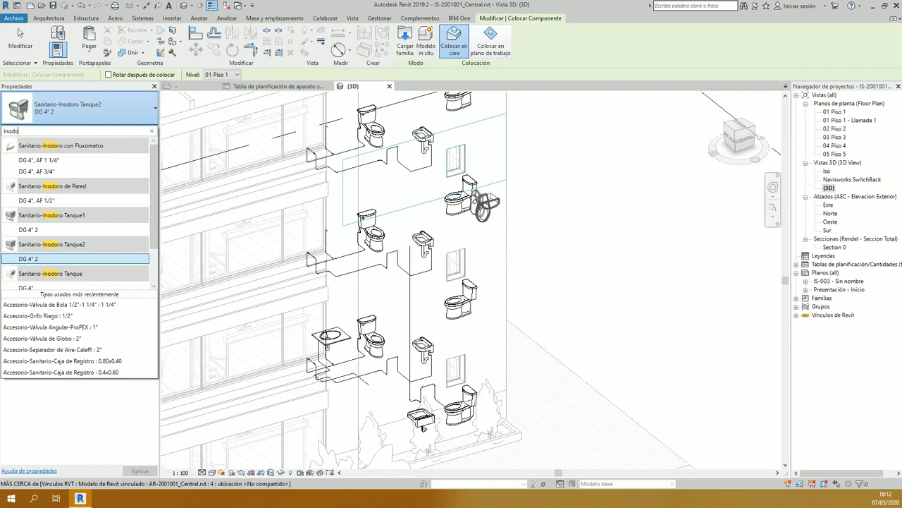
key(Escape)
key(Escape)
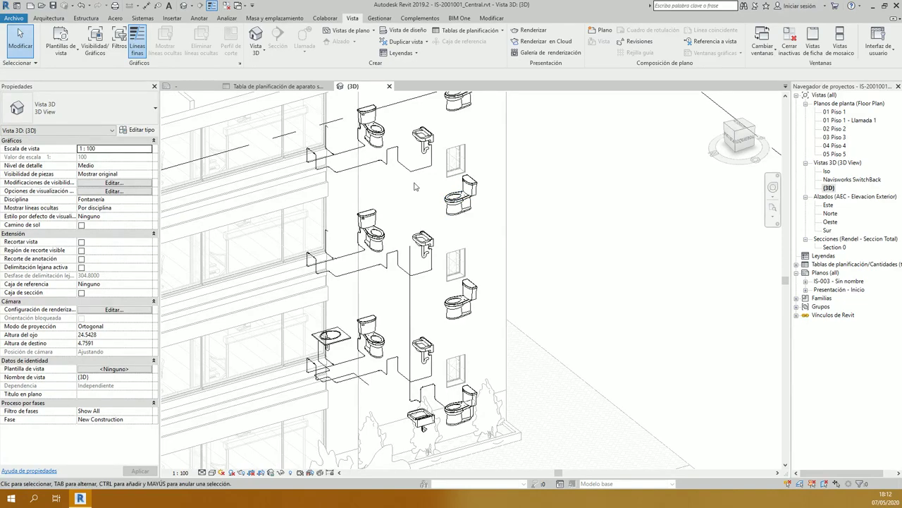
scroll(415, 187, up, 3)
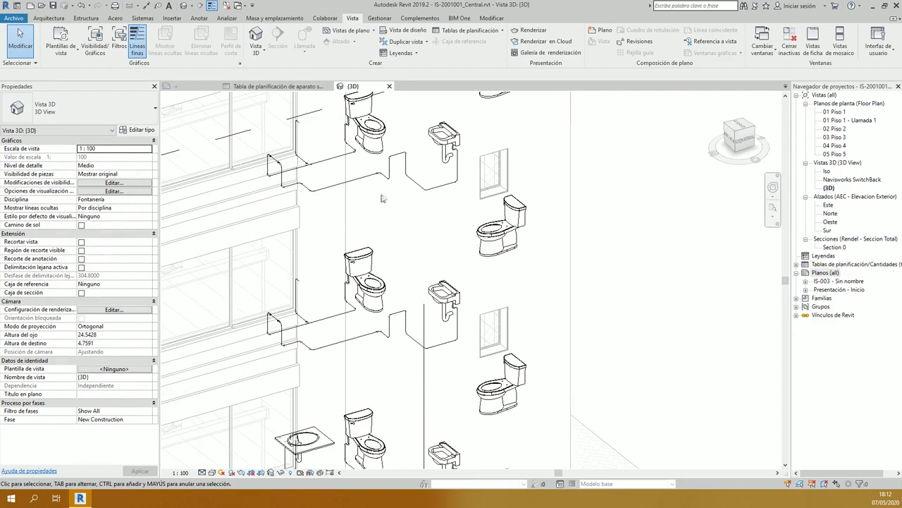
scroll(550, 315, down, 3)
scroll(512, 186, up, 2)
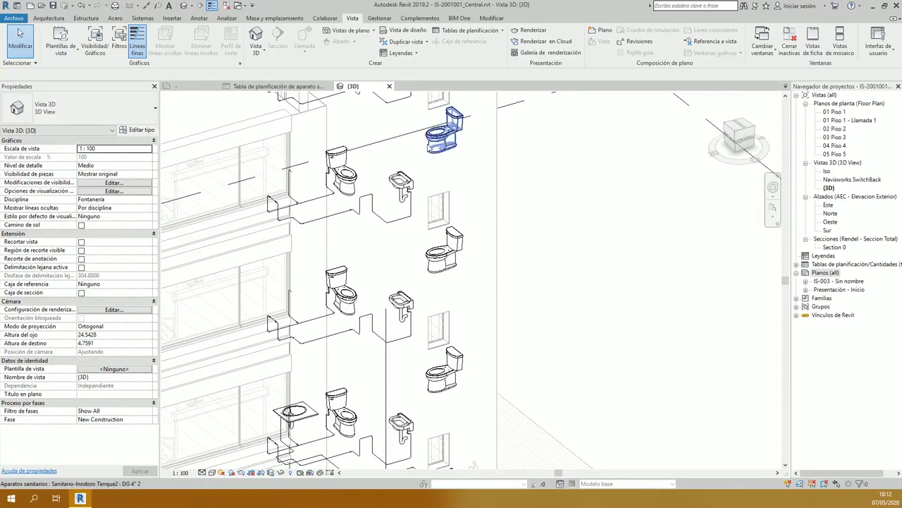
click(431, 145)
click(566, 162)
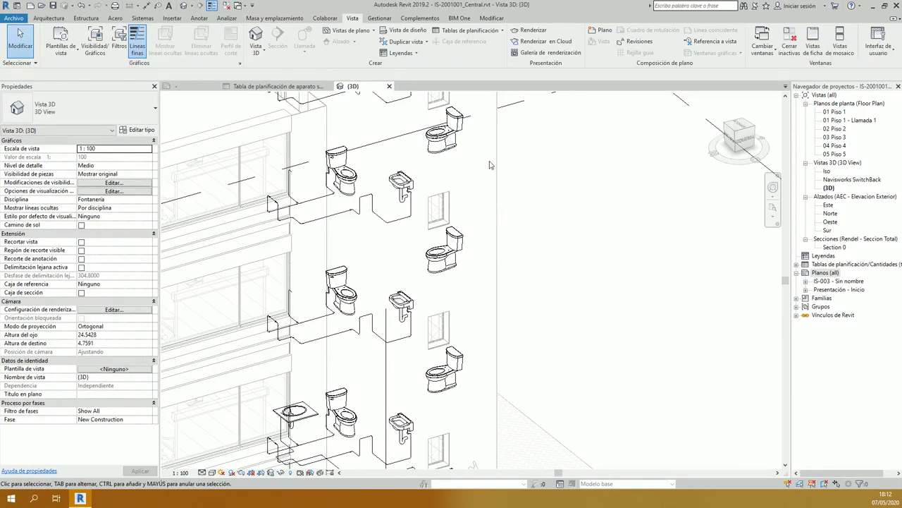
middle_drag(526, 109, 543, 151)
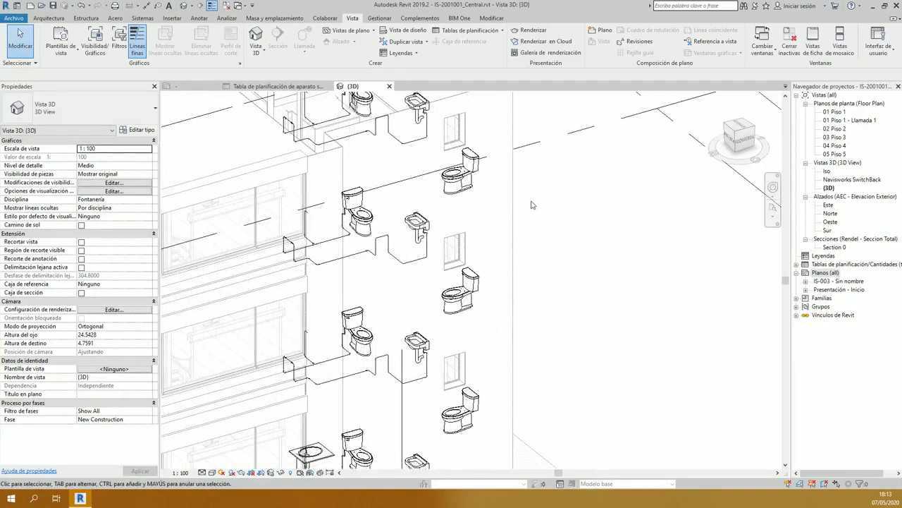
scroll(532, 205, up, 2)
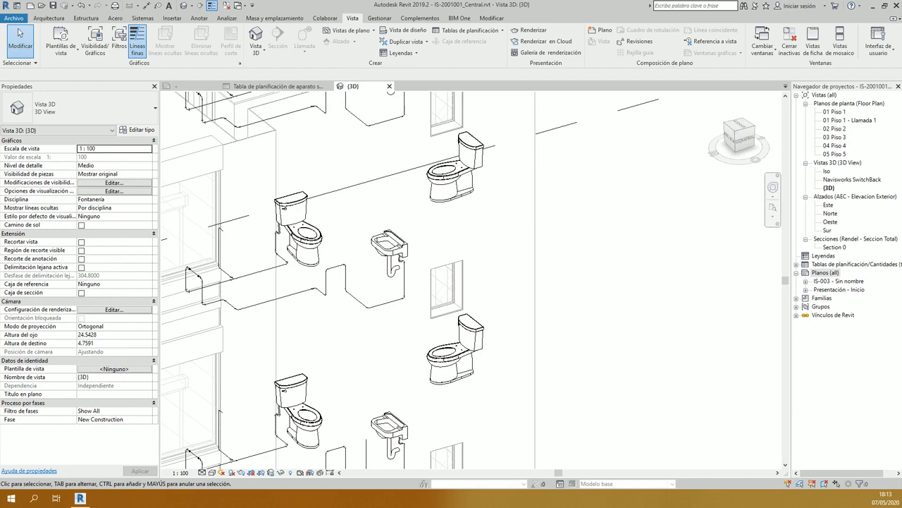
Step: On floor plan 01 Piso 1, prepare a new Tuberia-PVC SAP-Embone pipe with the Sanitario system type
click(835, 113)
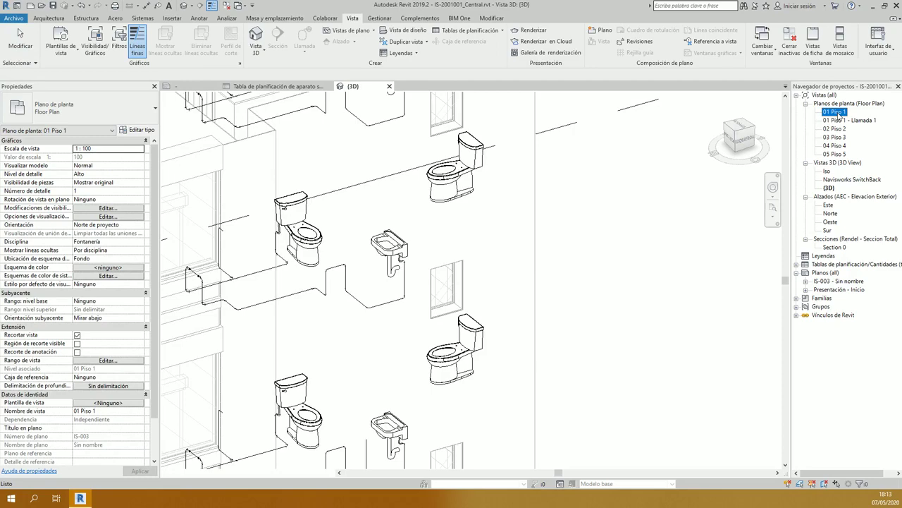
double_click(837, 114)
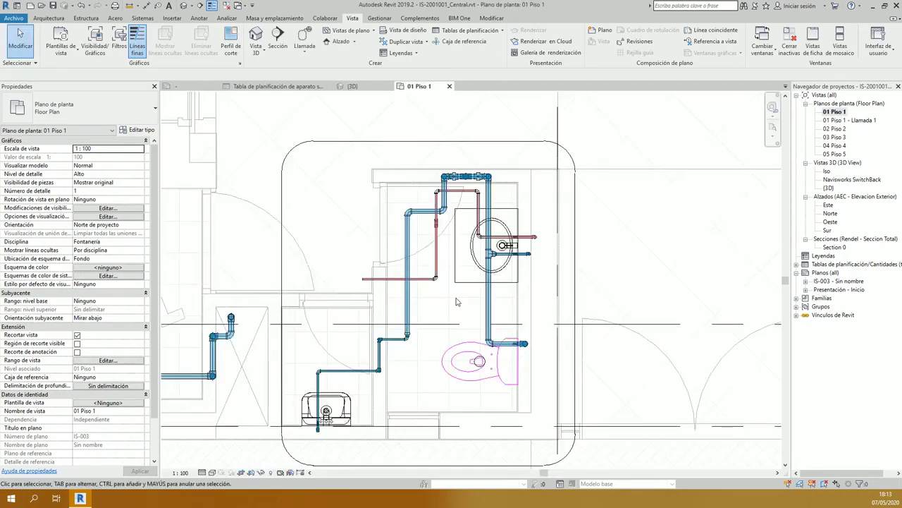
key(p)
key(i)
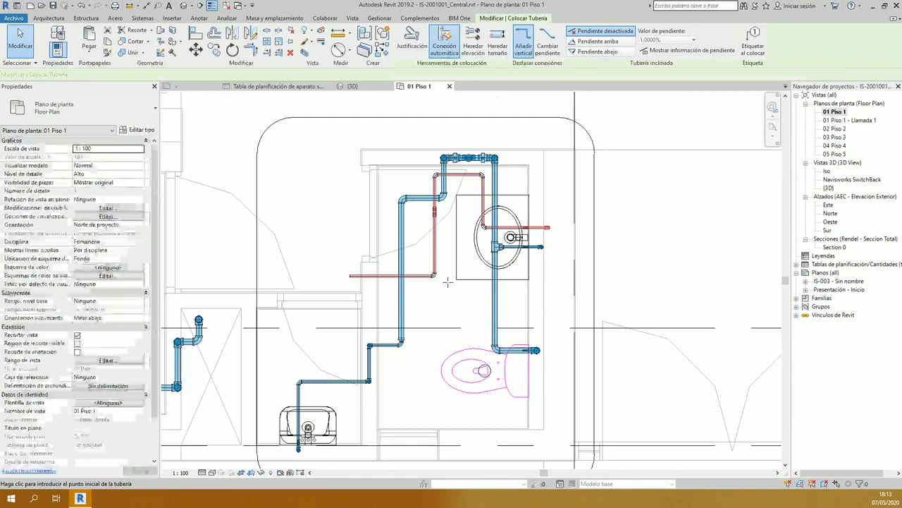
click(78, 107)
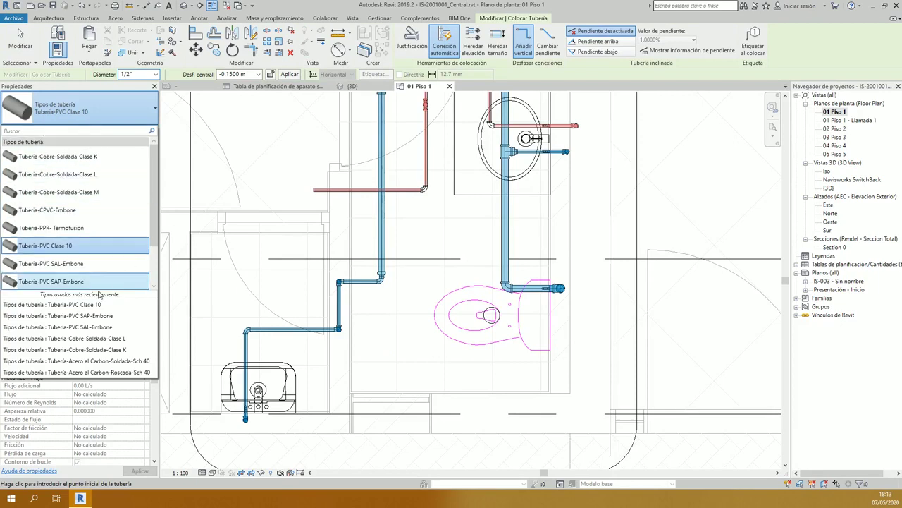
click(99, 282)
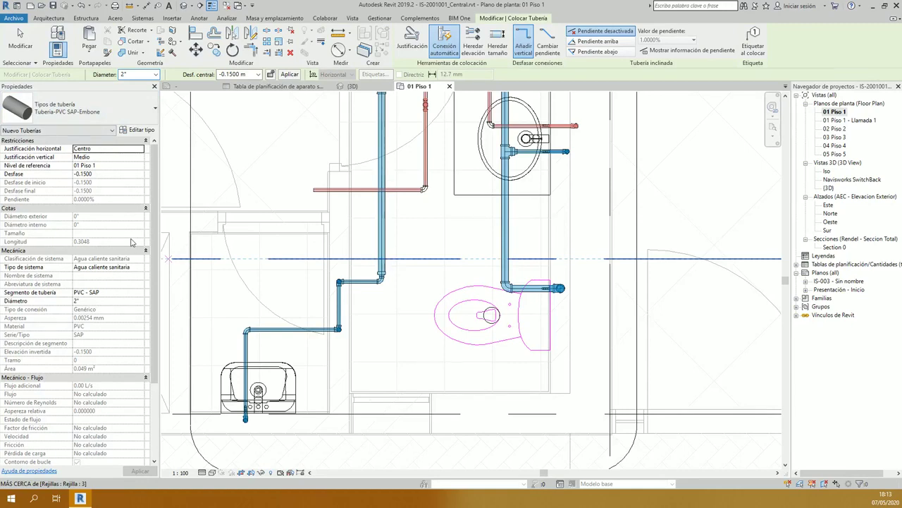
click(123, 266)
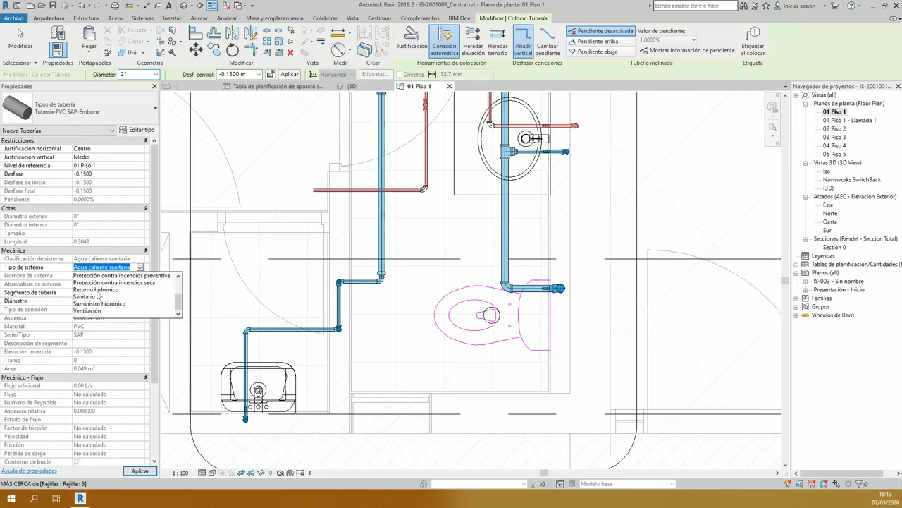
click(97, 296)
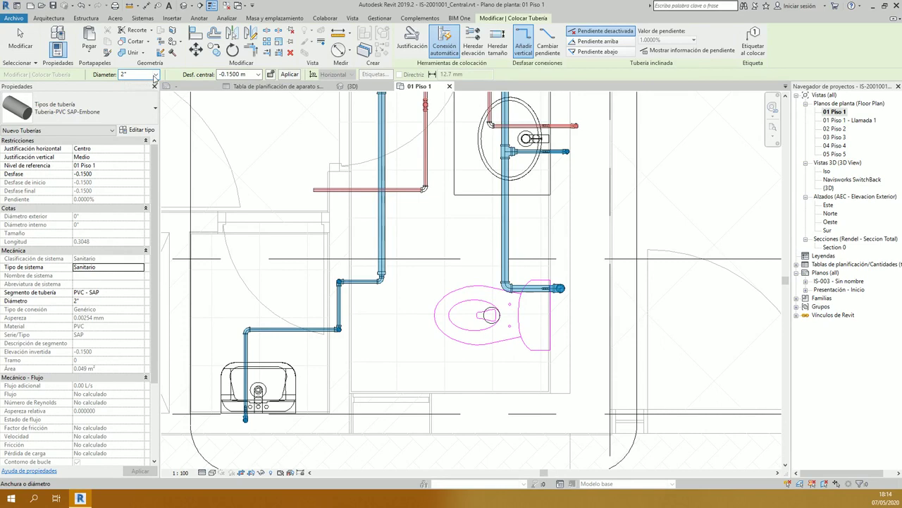
Step: Draw a 4" pipe about 2.02 m long diagonally across the bathroom, starting at -0.3000 m offset with a 1.0000% upward slope
click(154, 75)
click(134, 141)
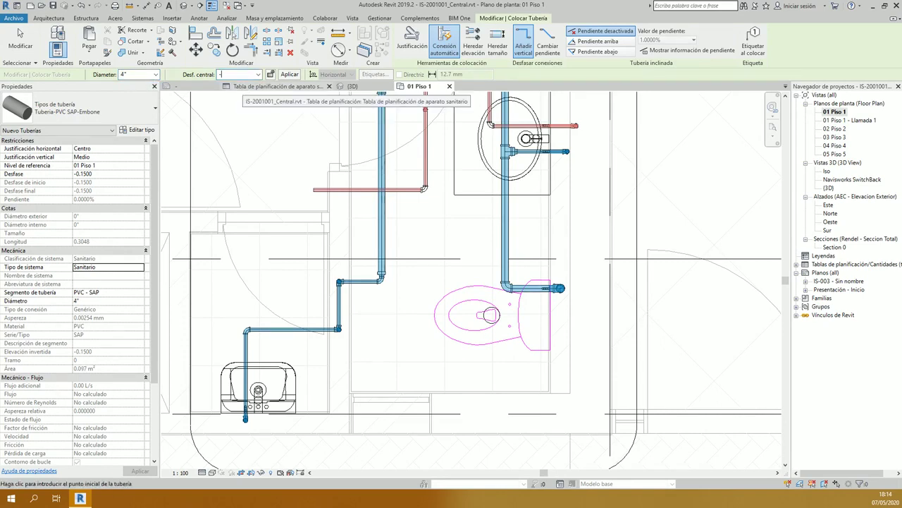
middle_drag(463, 170, 447, 210)
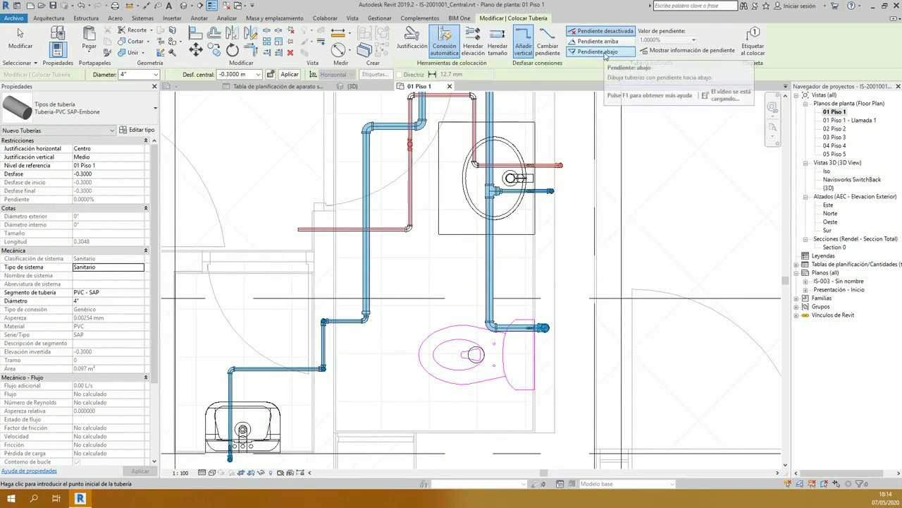
click(598, 40)
scroll(444, 201, down, 2)
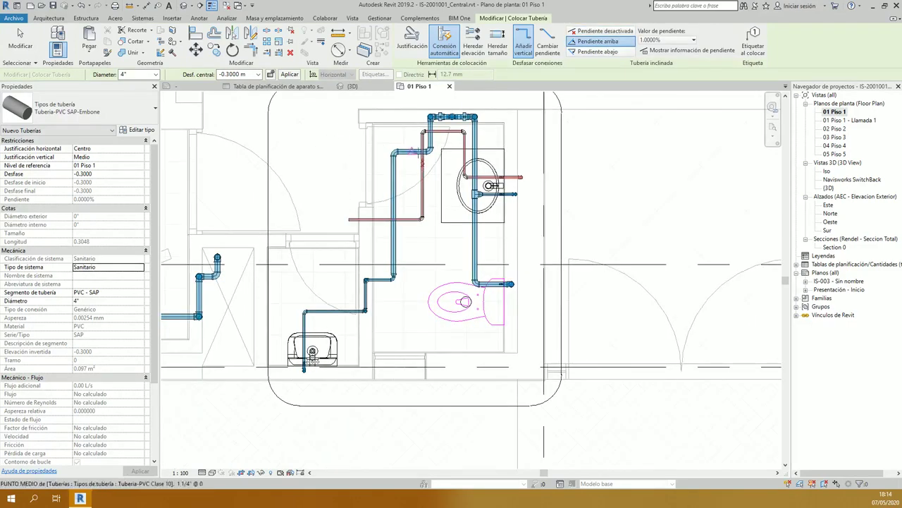
click(322, 122)
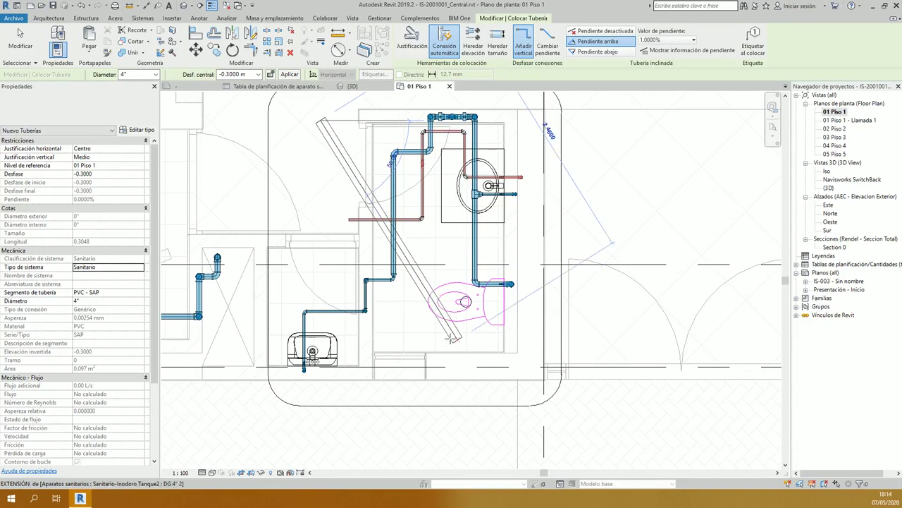
click(454, 338)
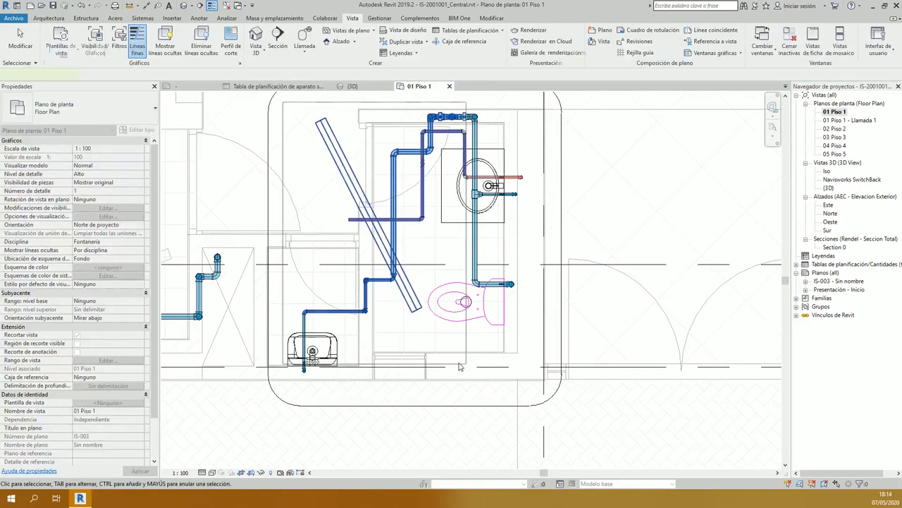
key(Escape)
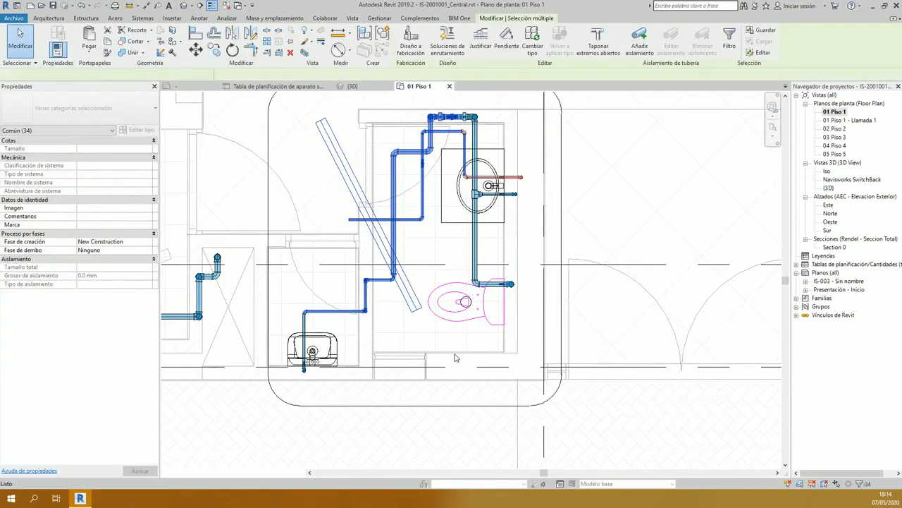
Step: Enclose the selected bathroom piping in a section box in the {3D} view and inspect the sloped sanitary pipe from the Izquierda side
key(ctrl+Tab)
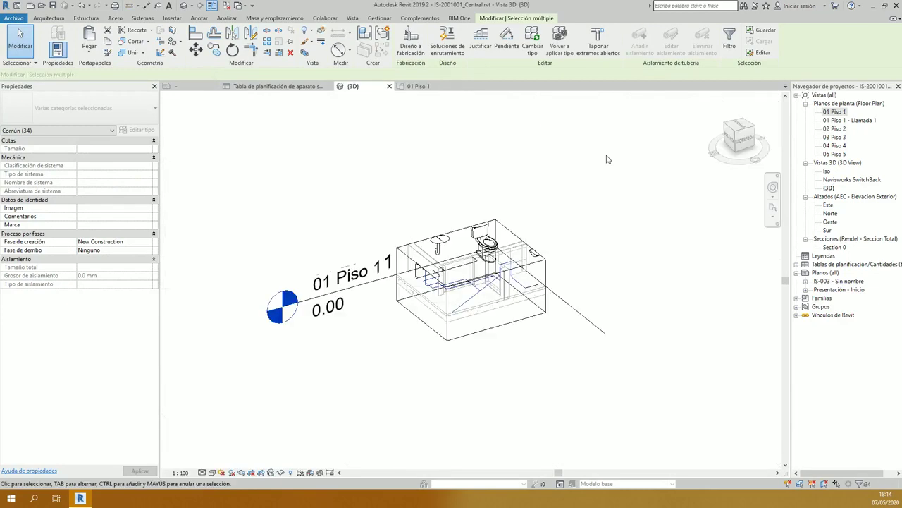
key(Escape)
click(721, 138)
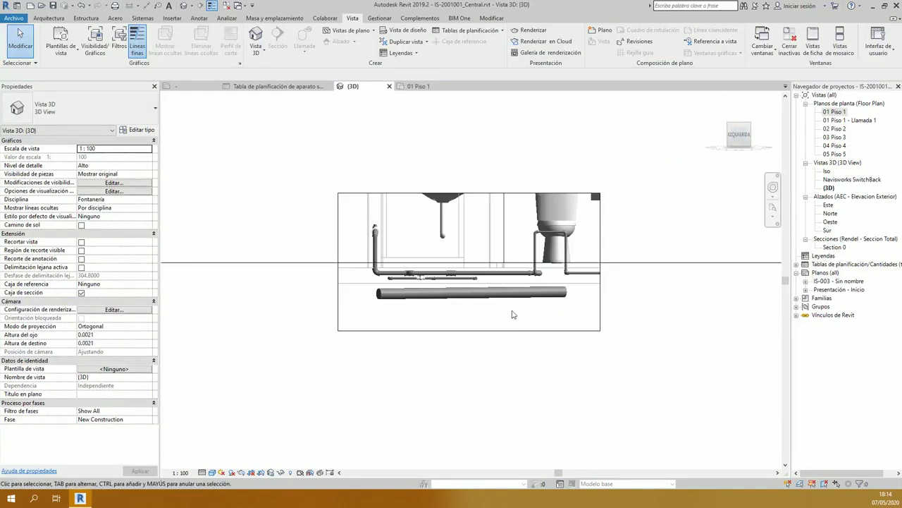
scroll(513, 314, up, 3)
click(420, 276)
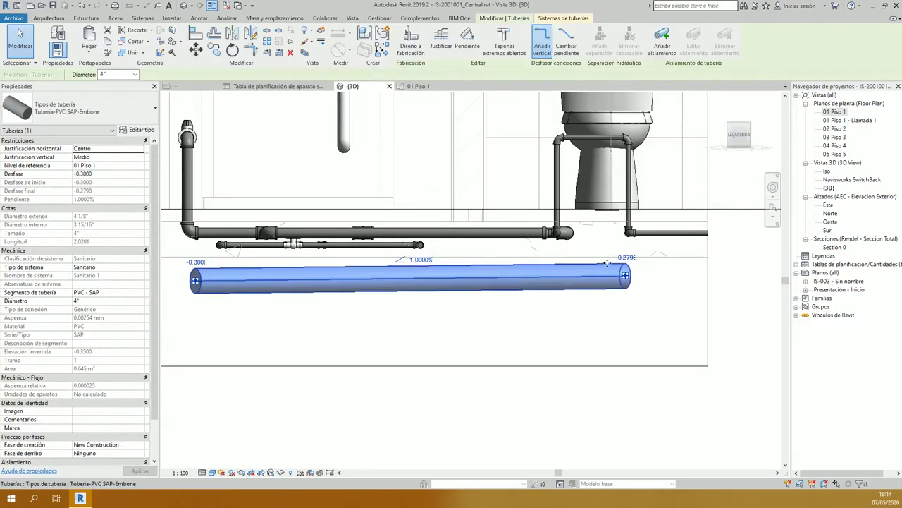
click(635, 321)
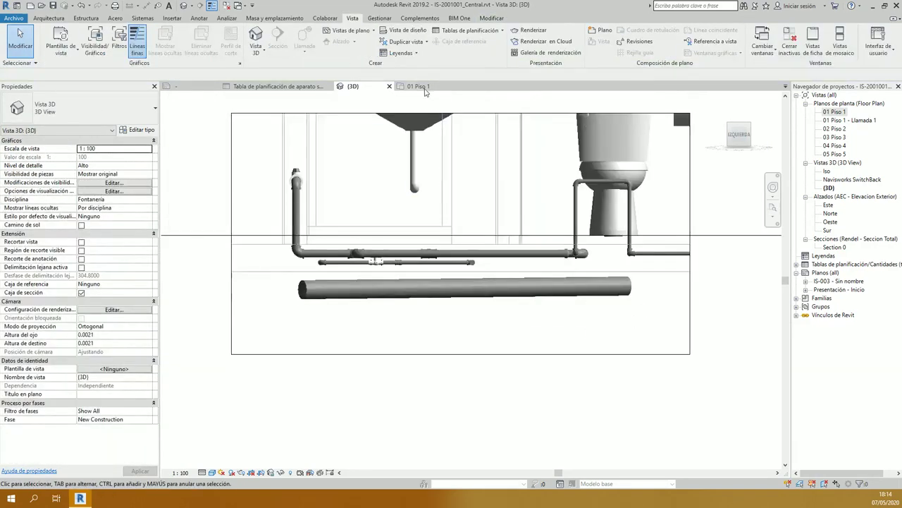
Step: Return to 01 Piso 1 and compare the properties of the sloped sanitary pipe with those of the short horizontal cold-water pipe
click(420, 86)
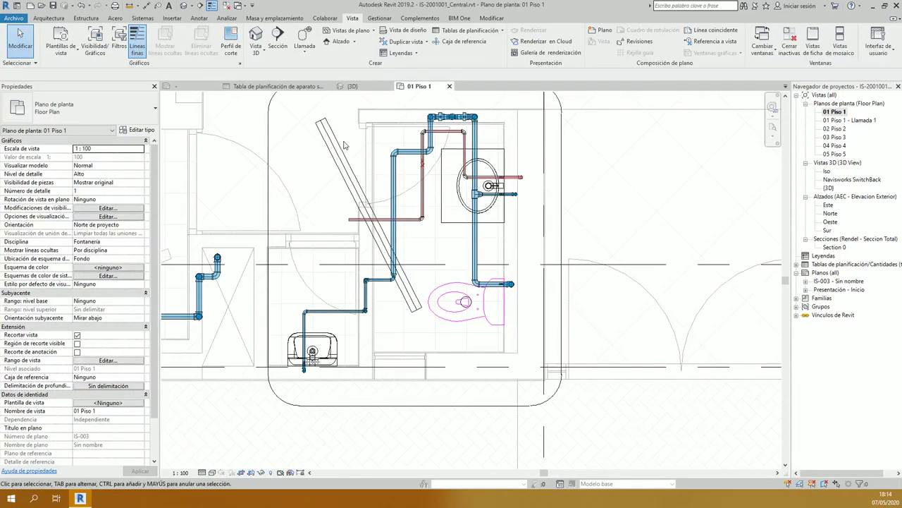
middle_drag(345, 145, 346, 148)
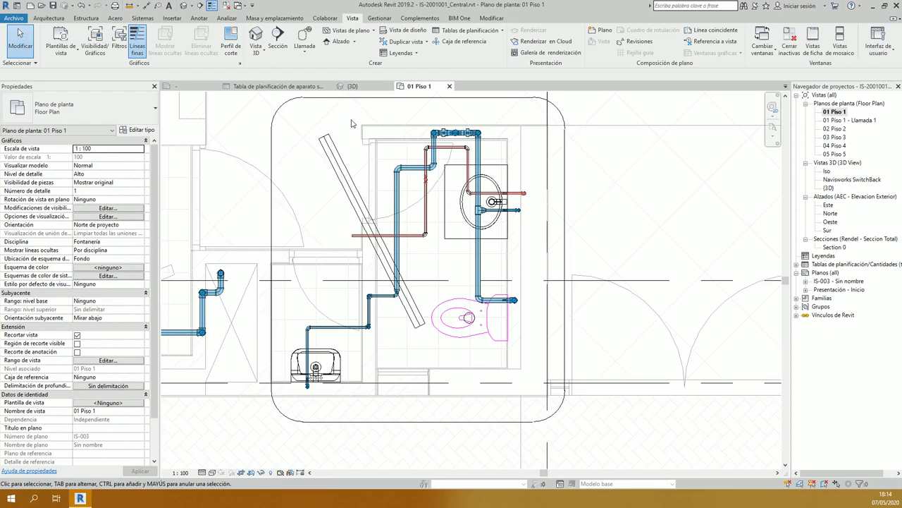
click(315, 113)
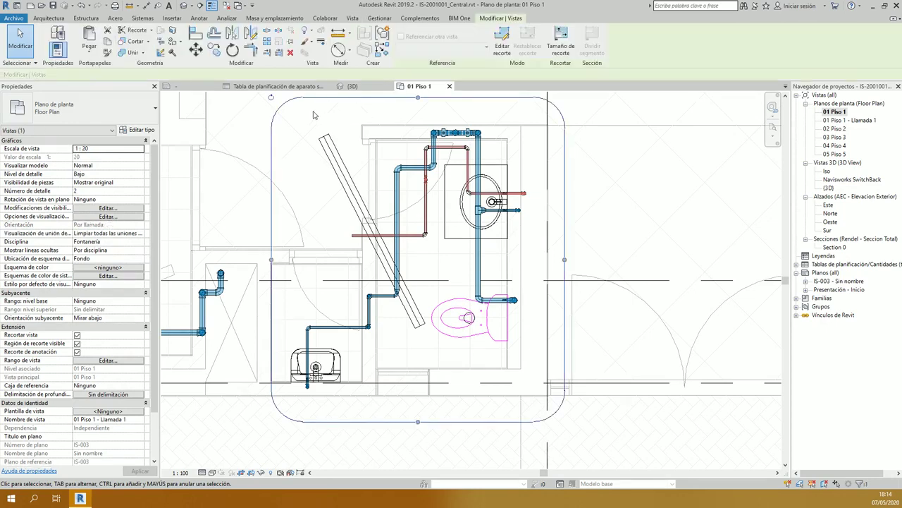
key(Escape)
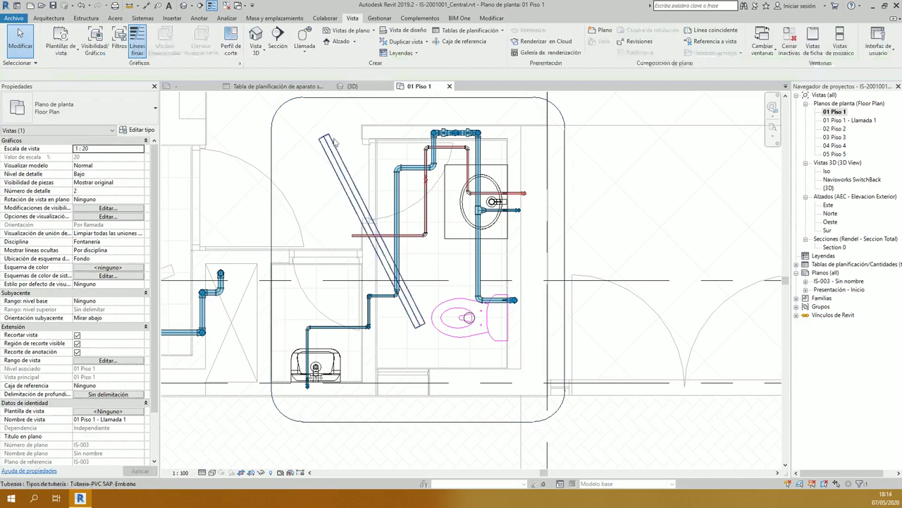
click(334, 141)
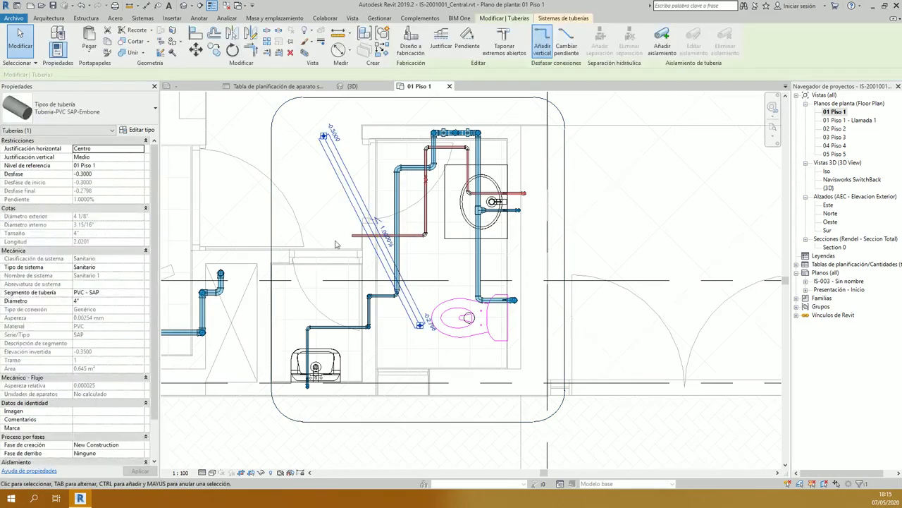
scroll(363, 187, up, 2)
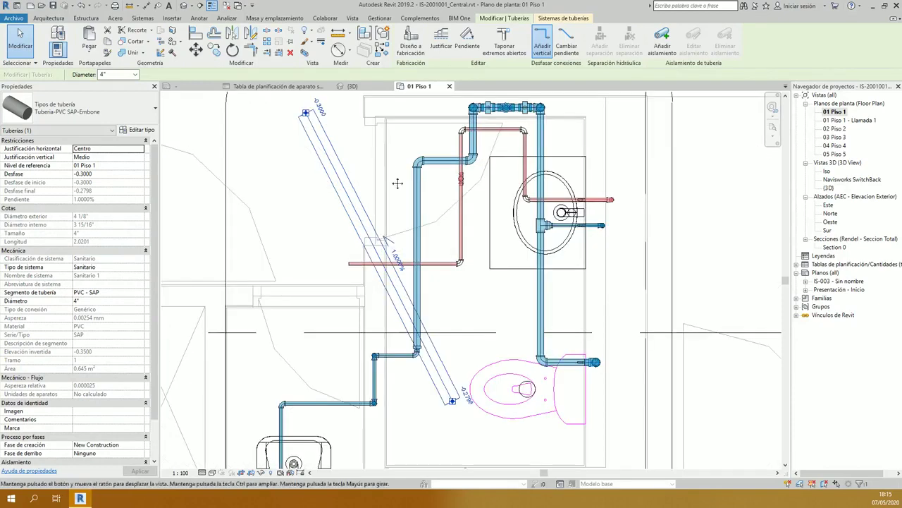
middle_drag(398, 183, 403, 214)
click(451, 192)
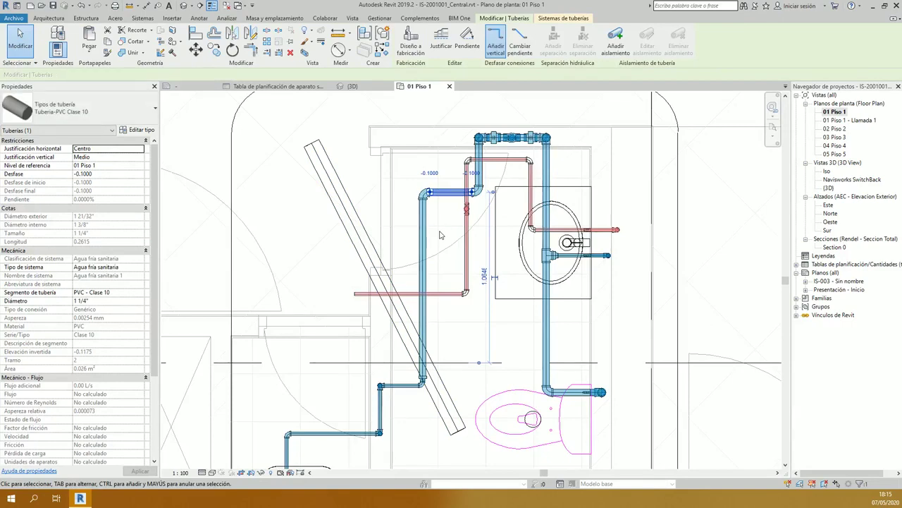
click(407, 331)
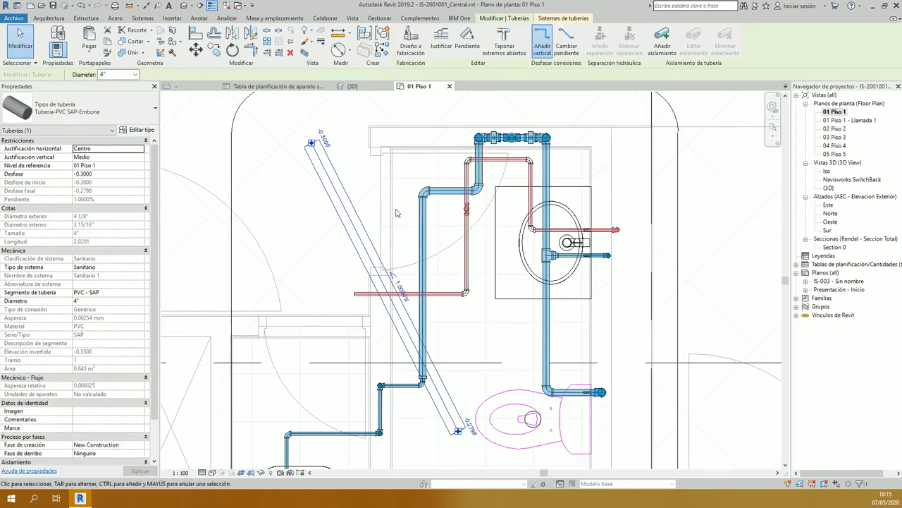
scroll(549, 398, down, 2)
middle_drag(401, 307, 341, 237)
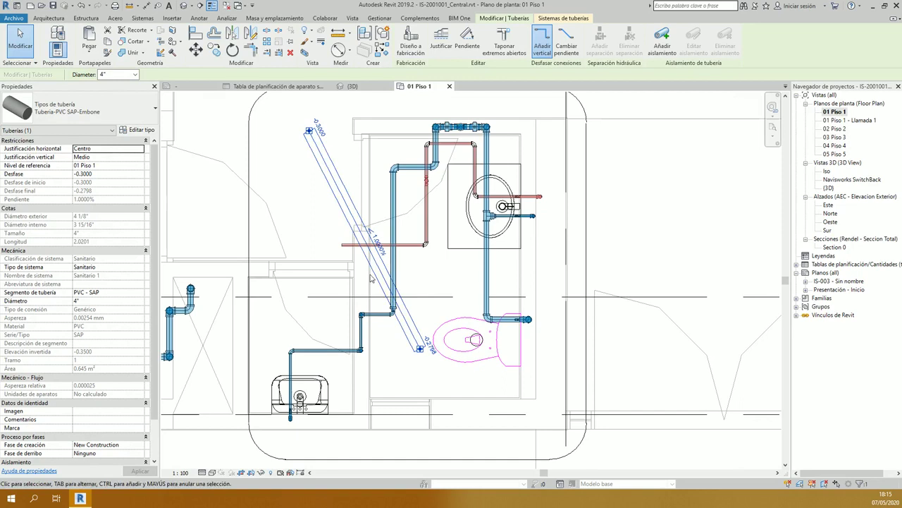
Step: Reselect the diagonal sanitary pipe on the plan to check its end offsets and slope
click(299, 186)
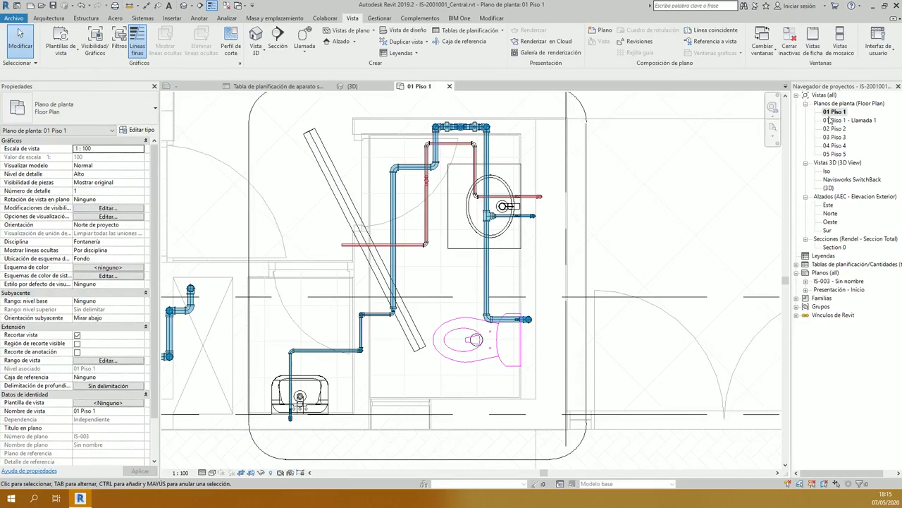
click(327, 155)
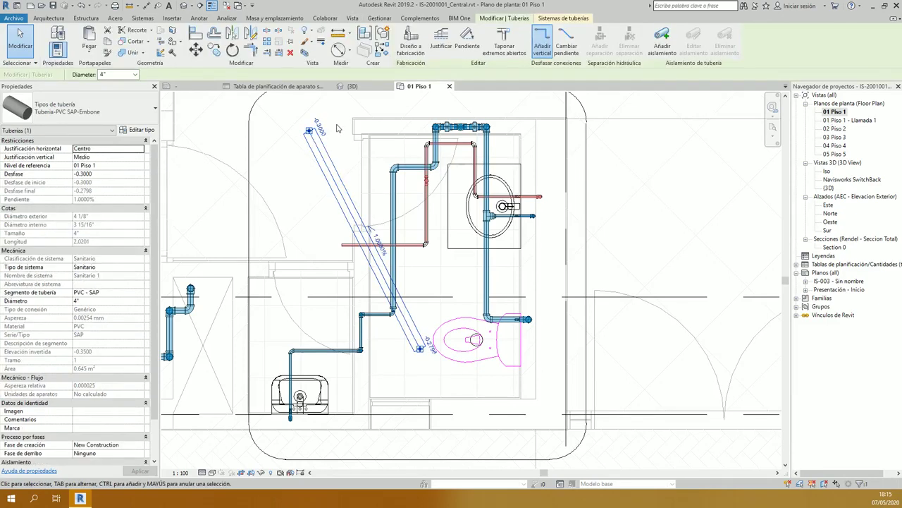
key(Escape)
scroll(337, 128, down, 2)
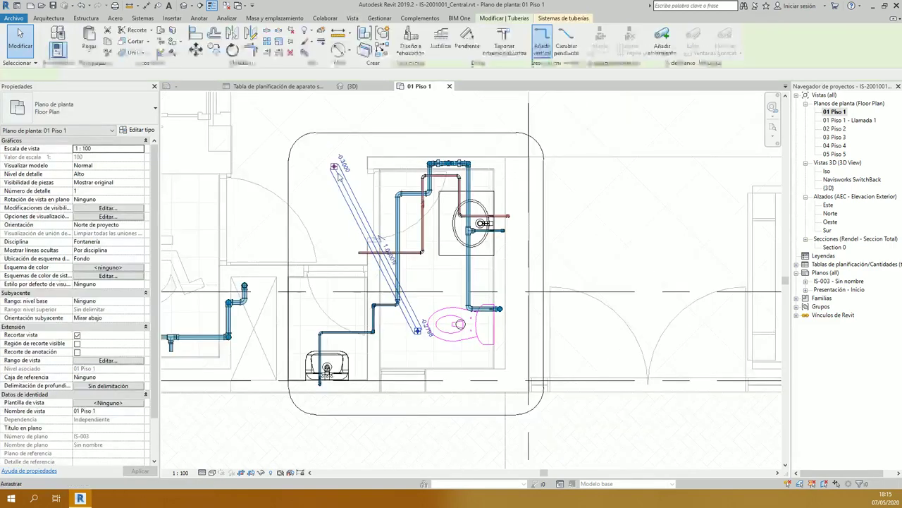
scroll(358, 173, up, 2)
click(344, 169)
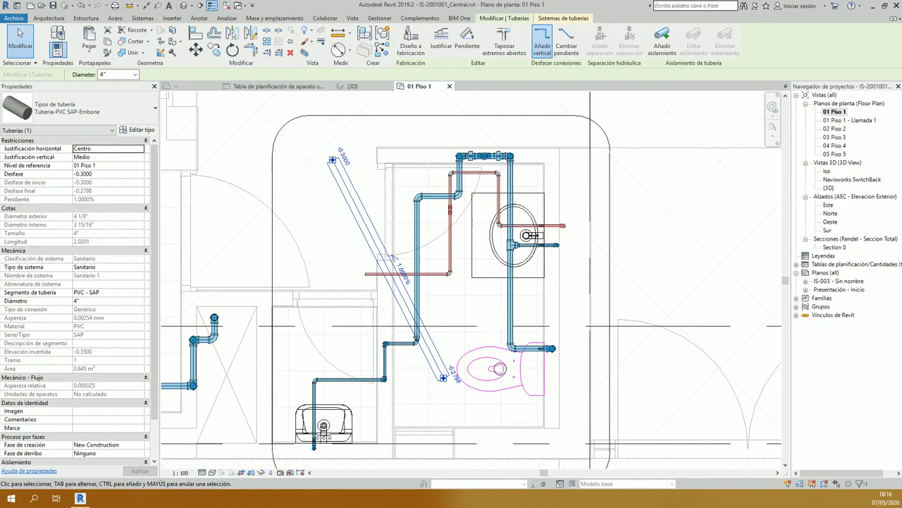
Step: Inspect the properties of the cold-water line's universal union, the short pipe beside it and the adjoining threaded elbow
scroll(500, 159, up, 5)
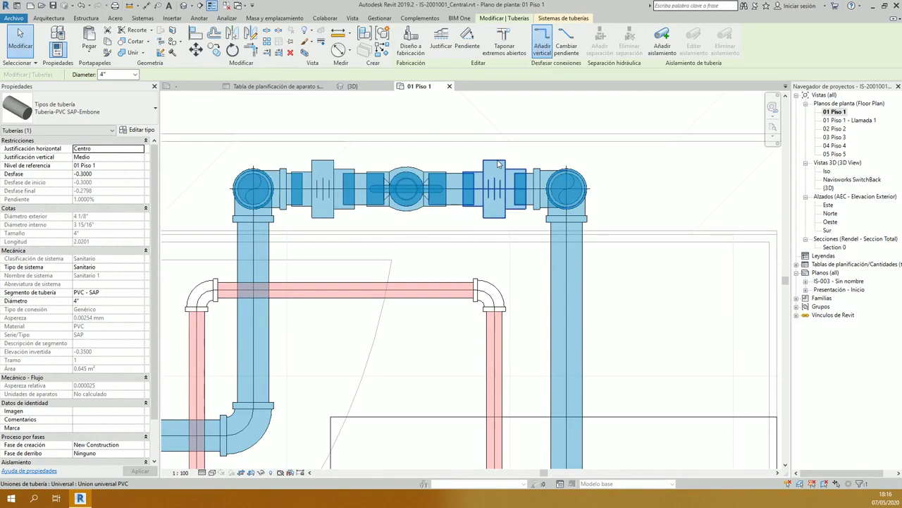
scroll(498, 164, up, 3)
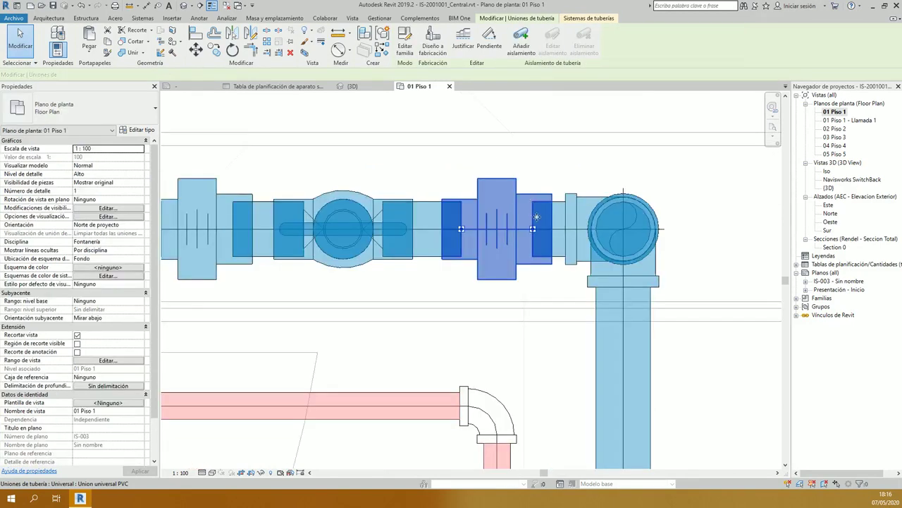
click(549, 201)
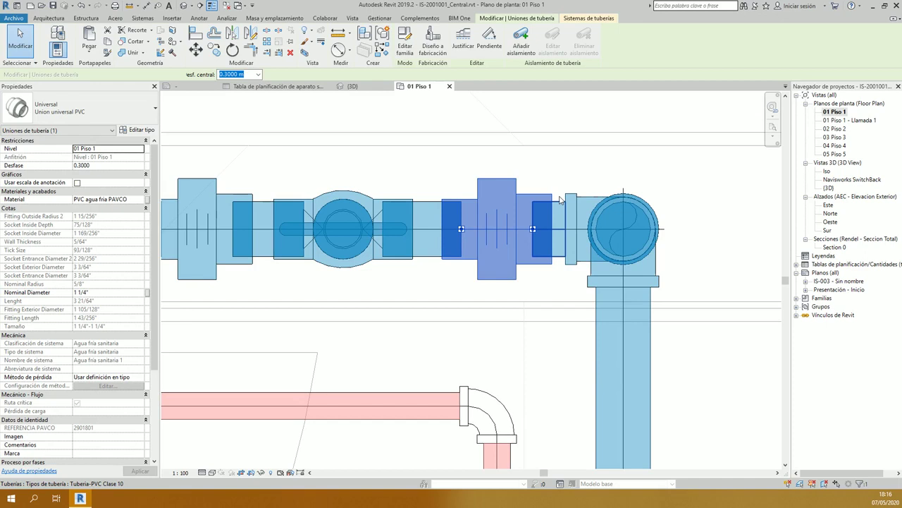
click(573, 200)
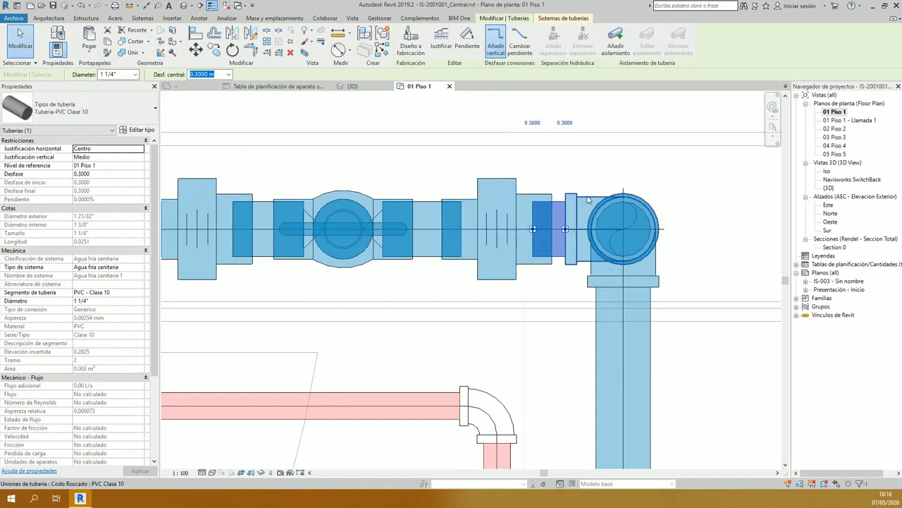
click(578, 199)
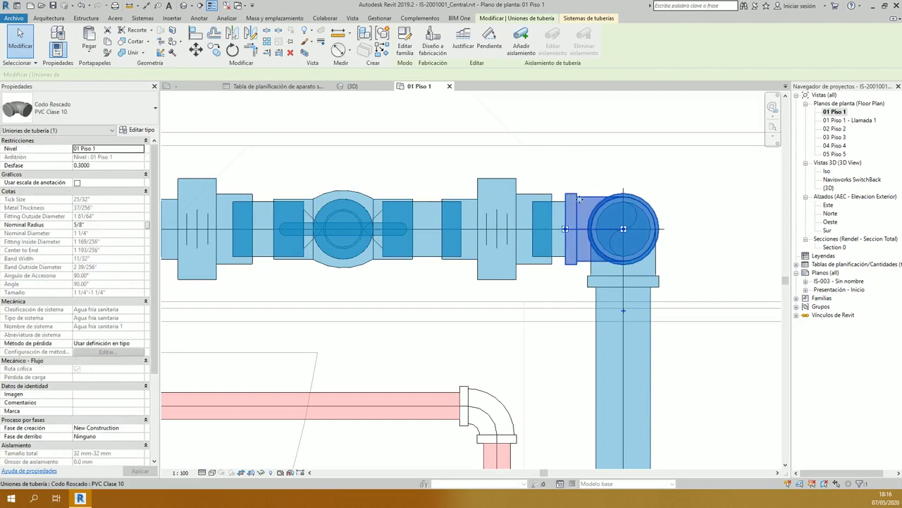
Step: Remove the short pipe between the cold-water line's universal union and the threaded elbow, and connect the union directly to the elbow
click(561, 200)
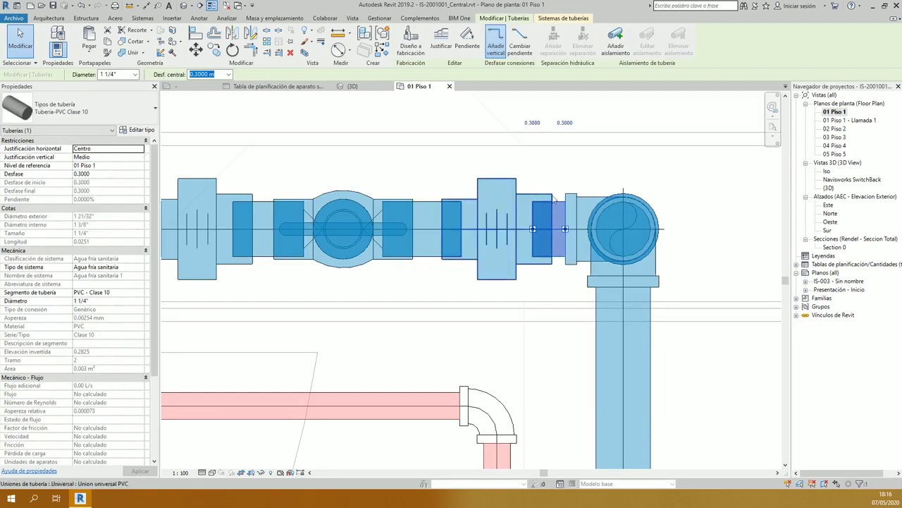
click(512, 174)
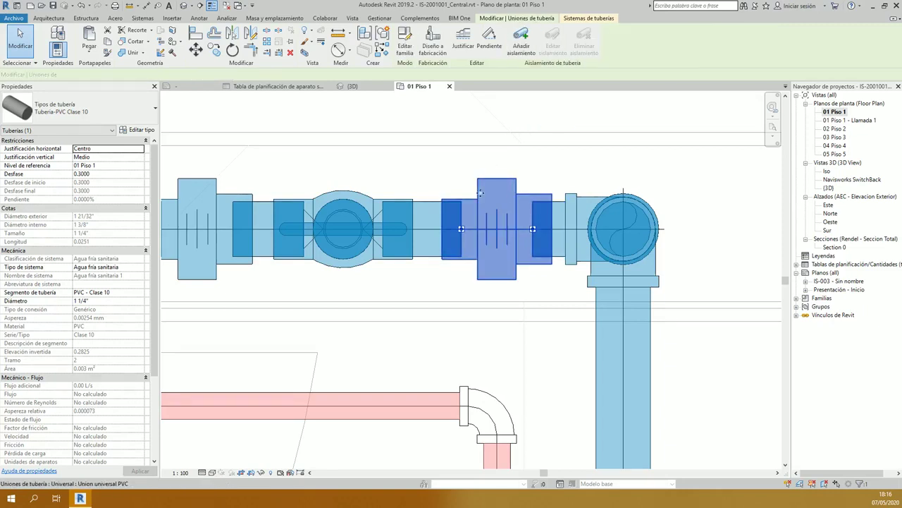
click(491, 189)
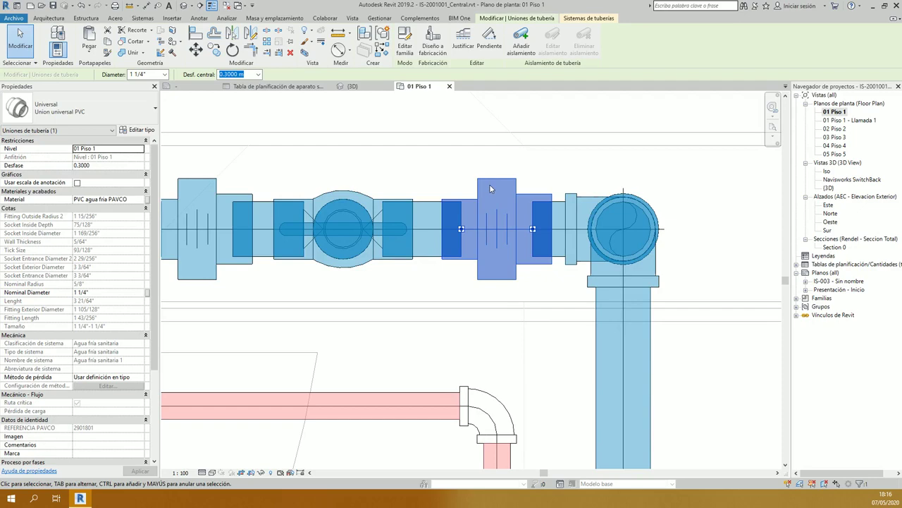
key(Escape)
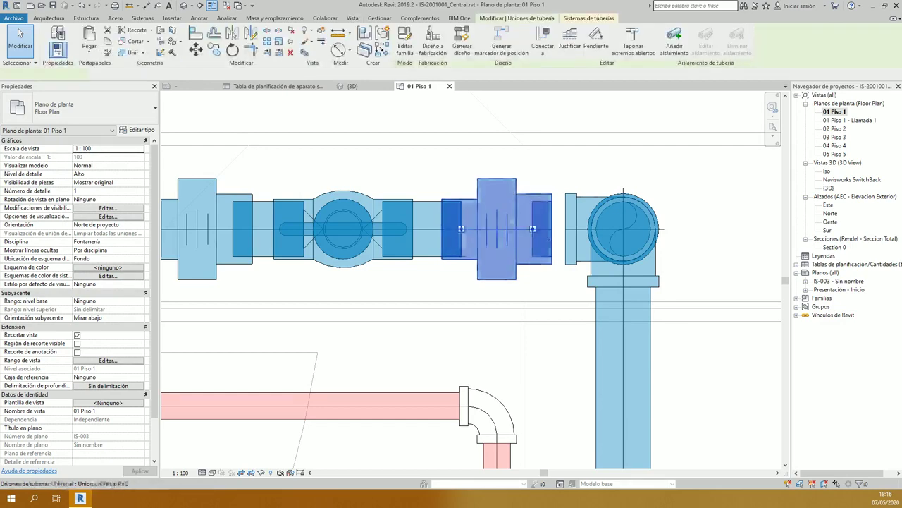
click(537, 227)
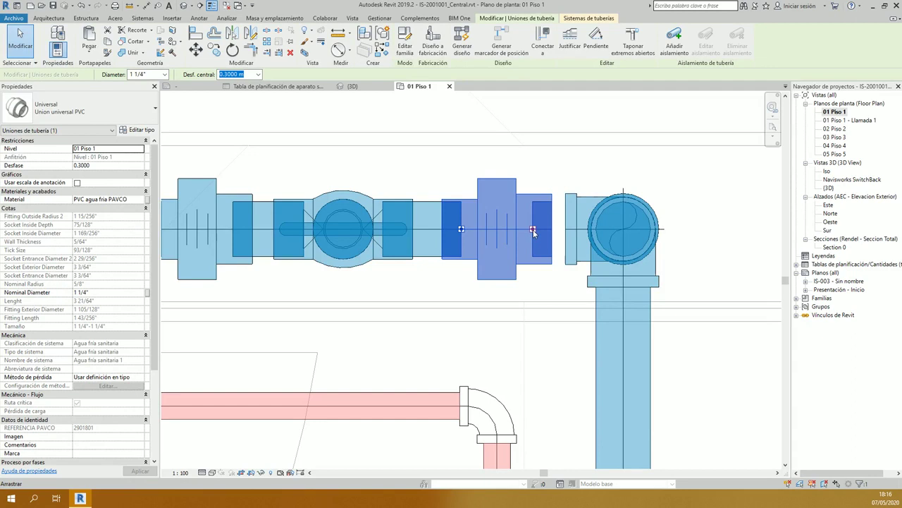
drag(534, 233, 566, 231)
key(Escape)
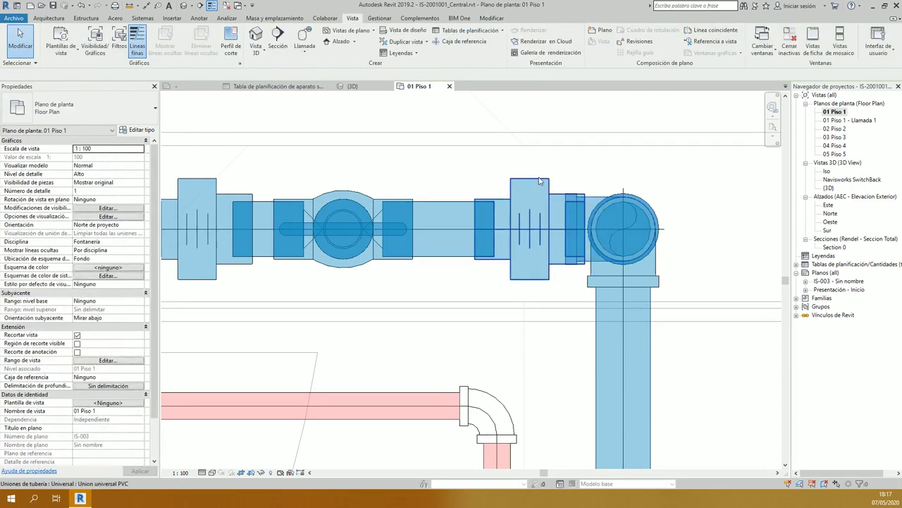
Step: Shift the horizontal cold-water run with the valve and universal unions slightly upward on the plan
click(532, 180)
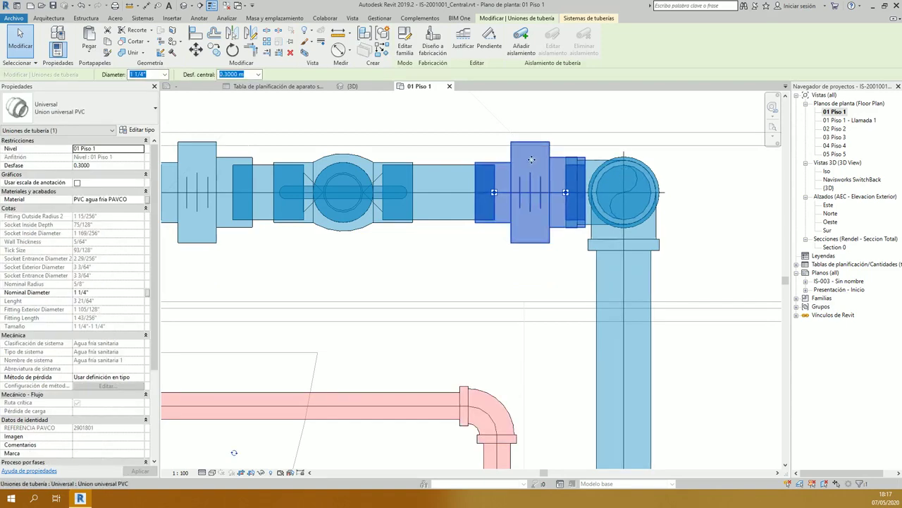
key(Escape)
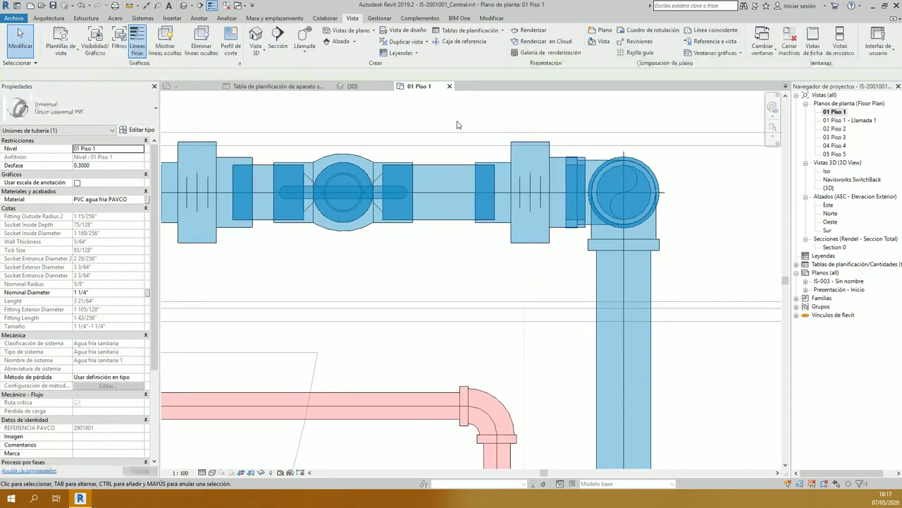
scroll(519, 163, down, 2)
scroll(520, 163, down, 1)
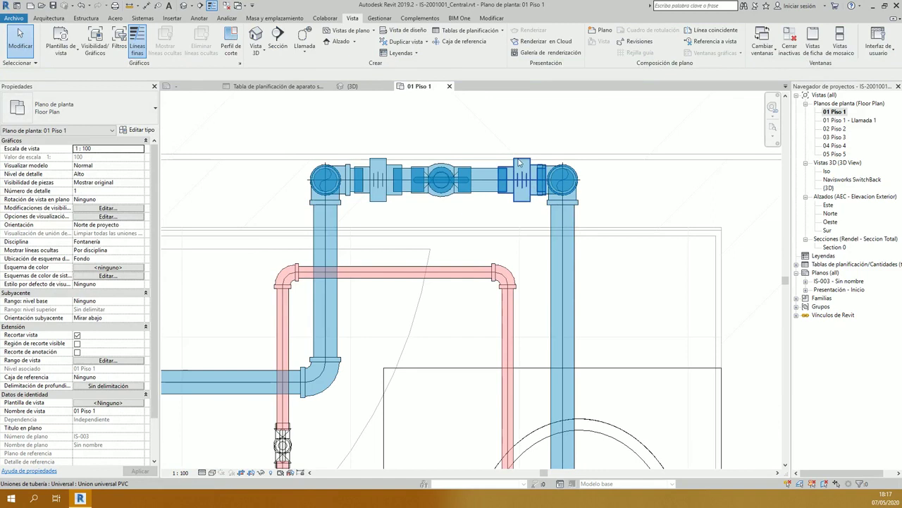
scroll(520, 163, down, 1)
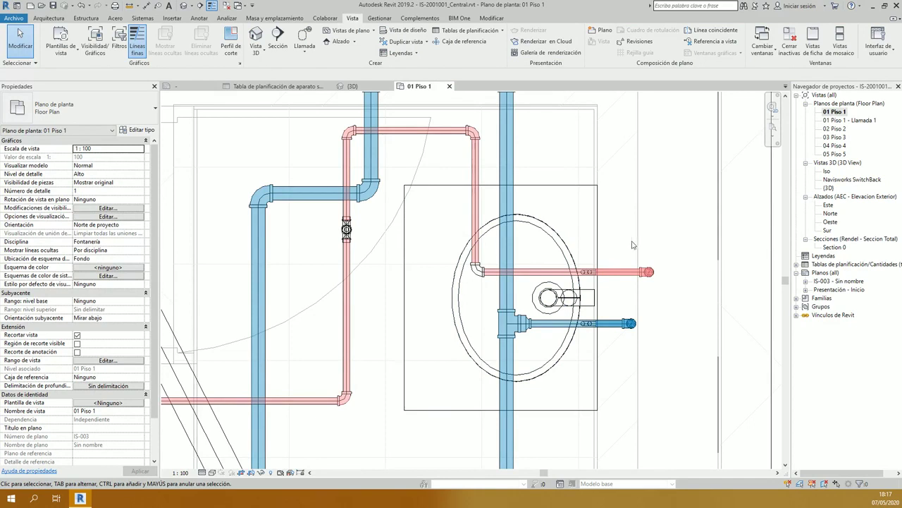
middle_drag(525, 160, 526, 207)
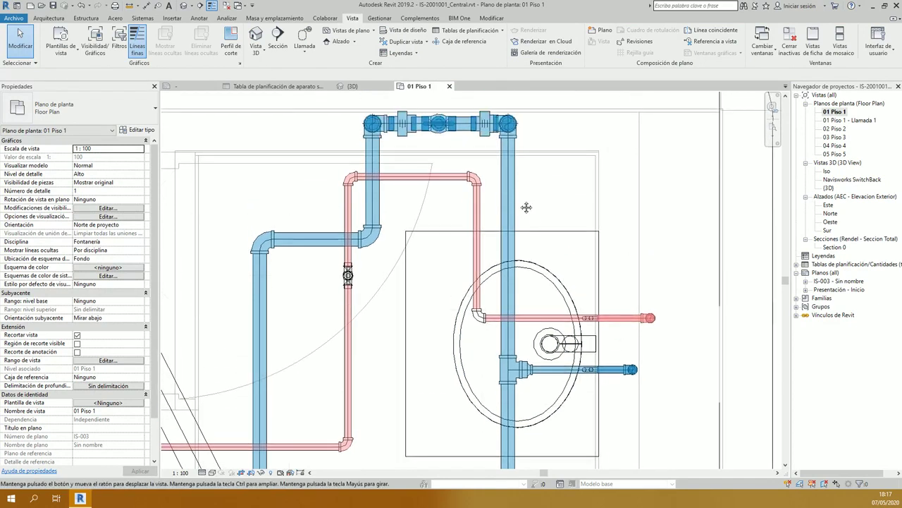
Step: Inspect the properties of the vertical 1 1/4" cold-water pipe between the valve run and the washbasin tee
click(515, 198)
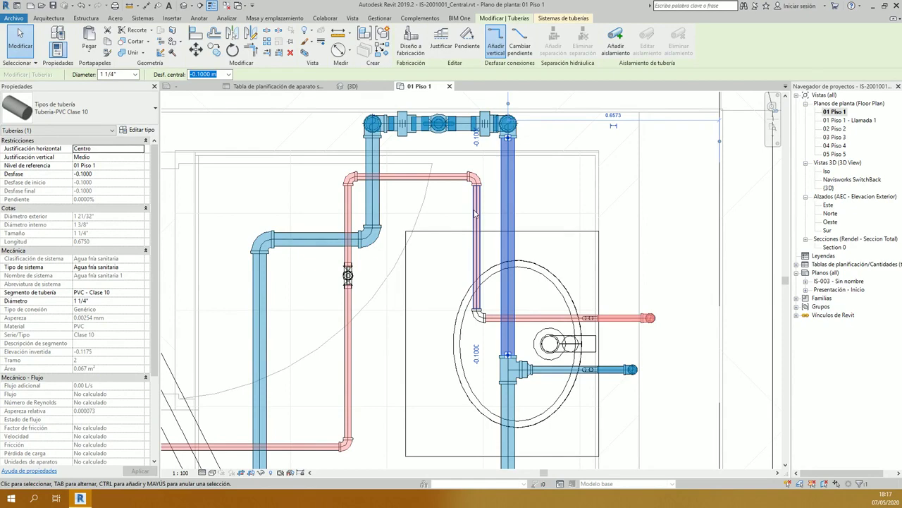
click(592, 181)
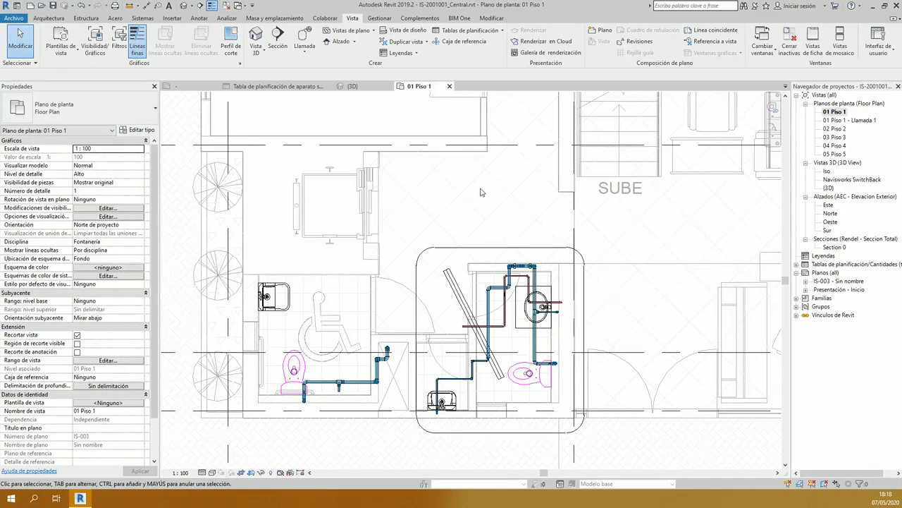
scroll(481, 192, up, 2)
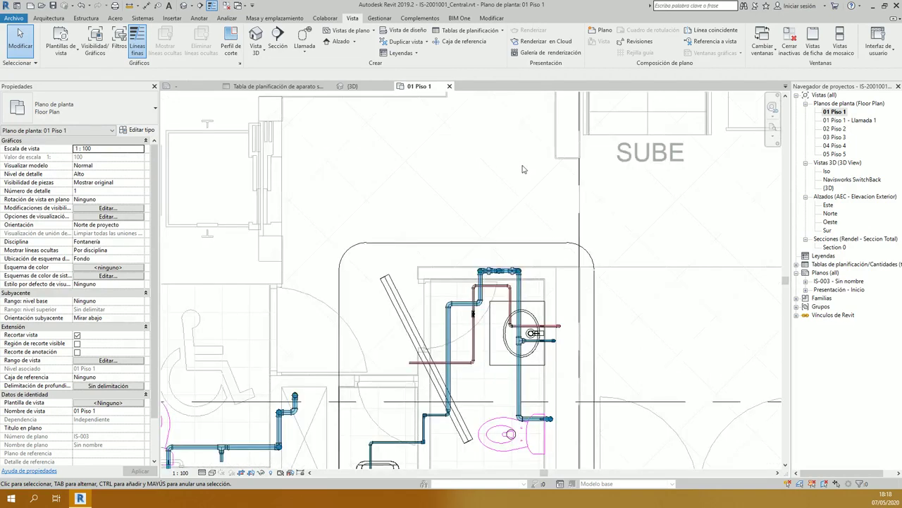
Step: Set up an interference check comparing categories of Proyecto actual with those of AR-2001001_Central.rvt
click(325, 17)
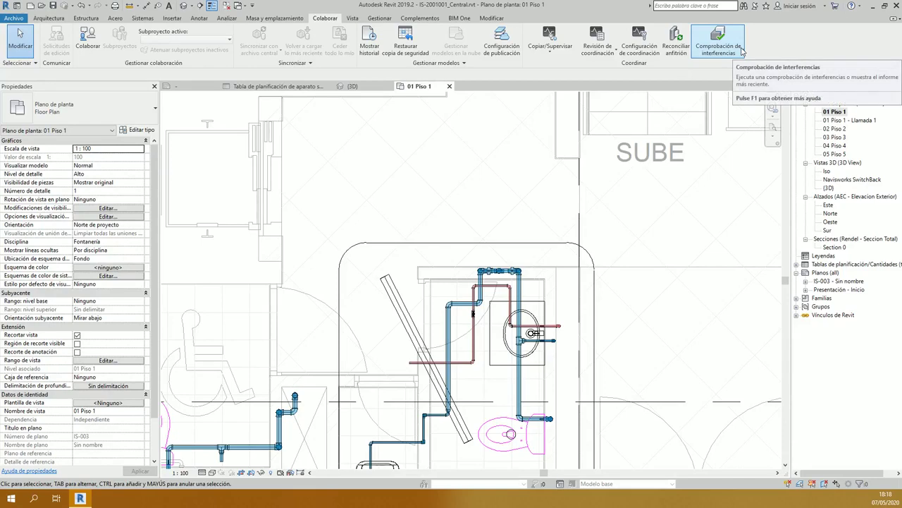
click(718, 42)
click(389, 132)
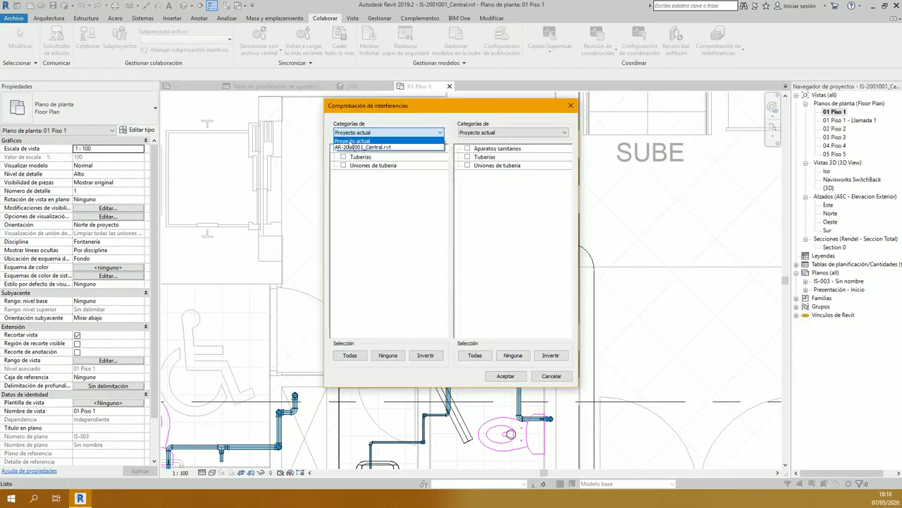
click(381, 141)
click(512, 132)
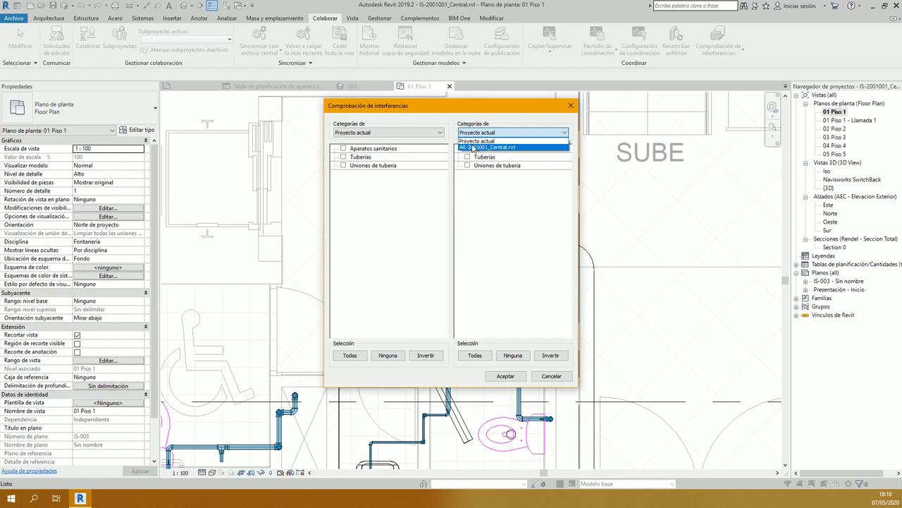
click(473, 147)
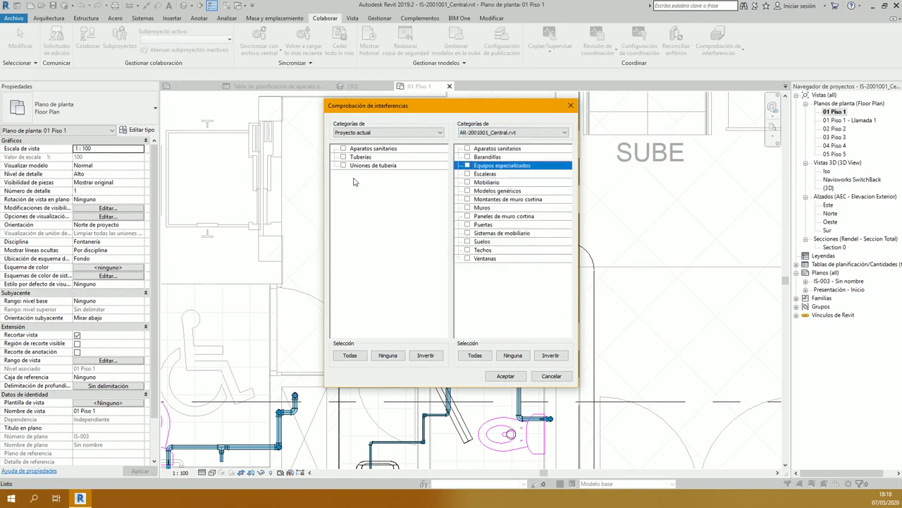
Step: Run the interference check of the project's Tuberías against the Muros of the linked architectural model
click(343, 148)
click(343, 158)
click(344, 149)
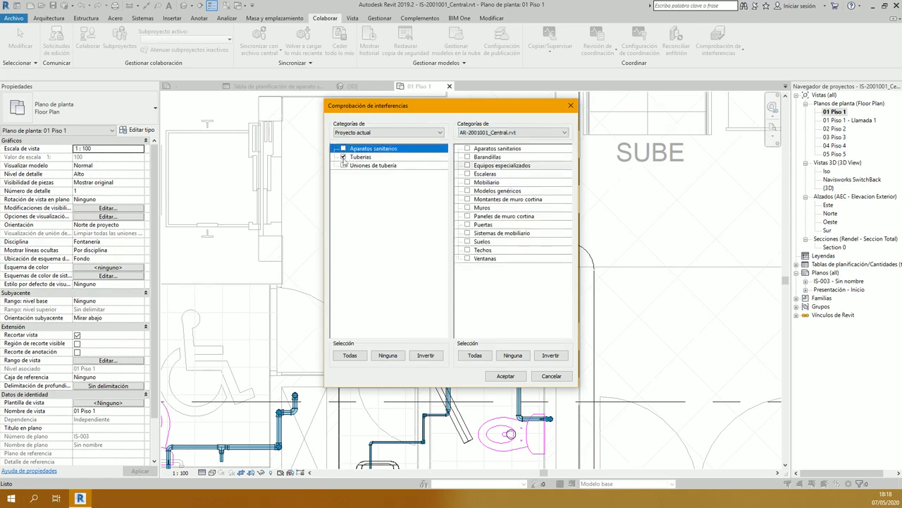
click(364, 157)
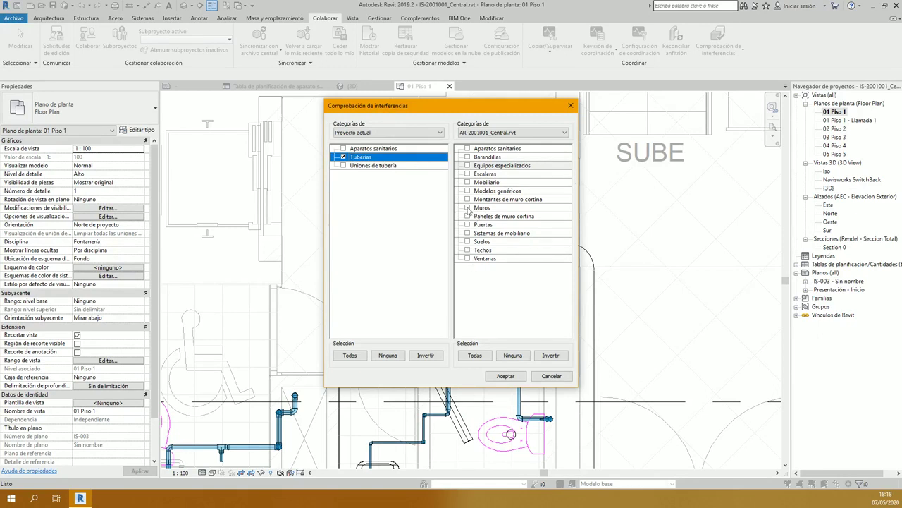
click(462, 174)
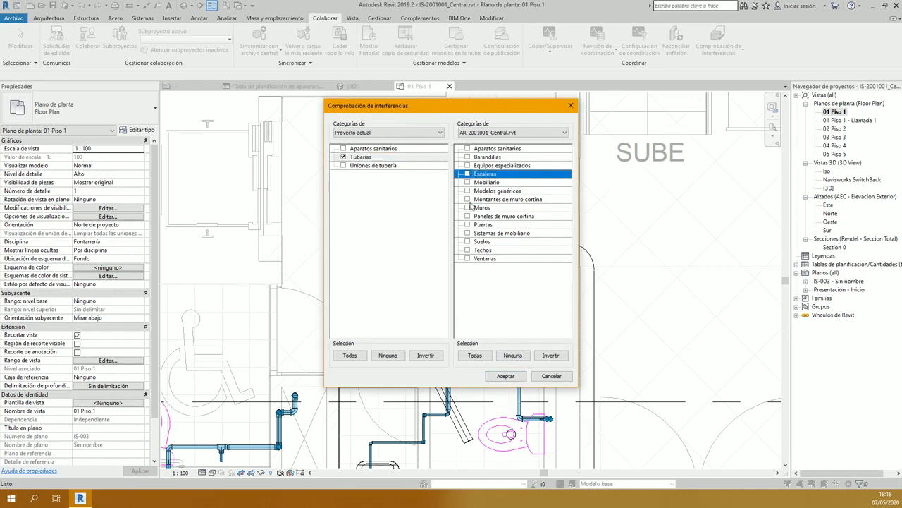
click(467, 207)
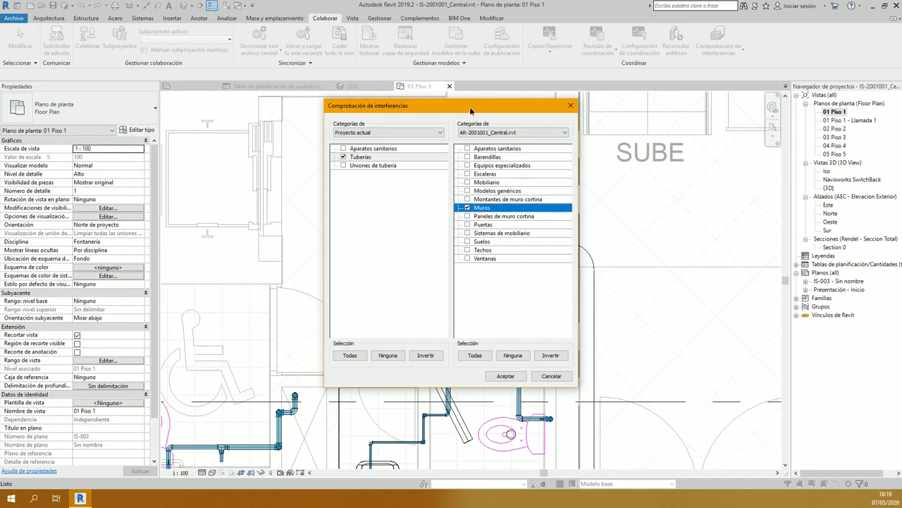
drag(471, 107, 462, 107)
click(499, 376)
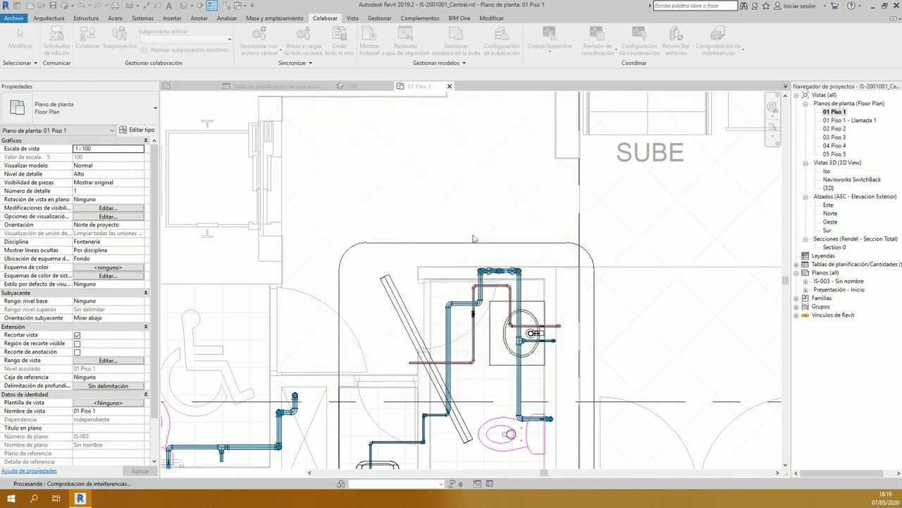
Step: Review the Tuberías–Muros clashes listed in the interference report and close the report
drag(659, 124, 659, 55)
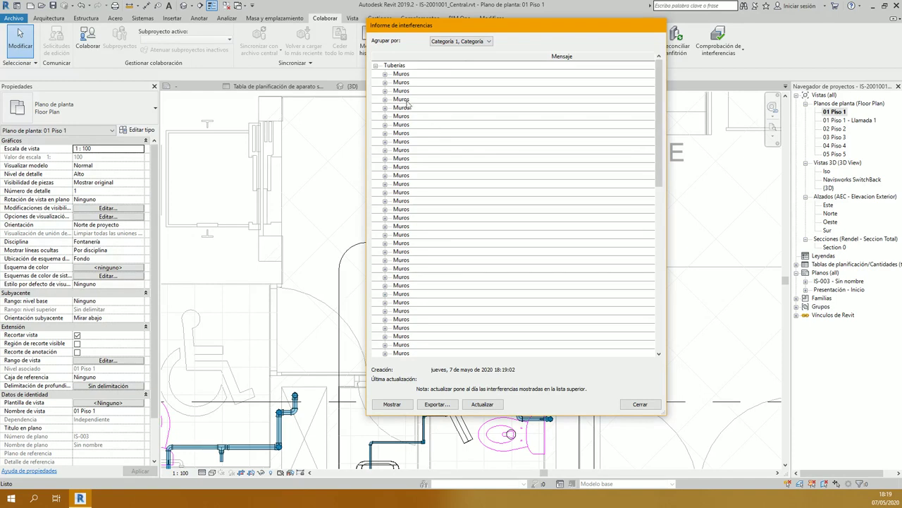
click(494, 104)
scroll(511, 247, down, 6)
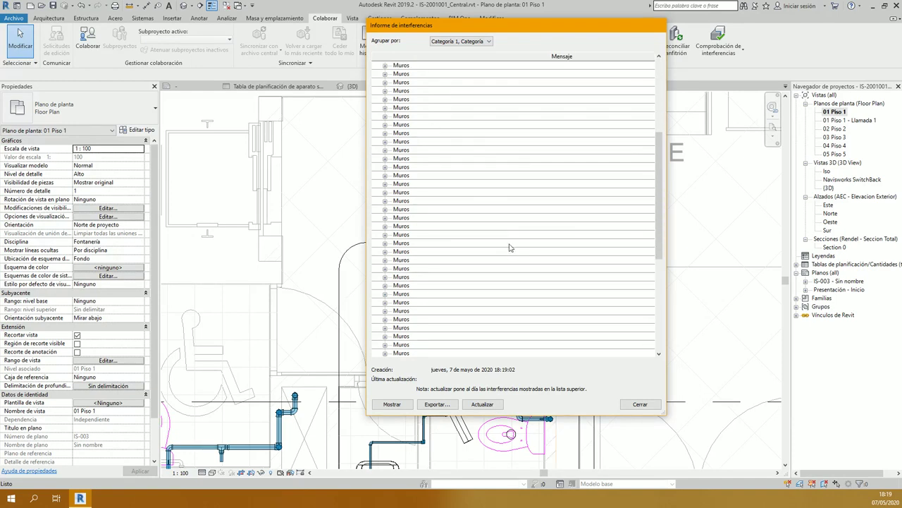
scroll(511, 248, down, 3)
key(Escape)
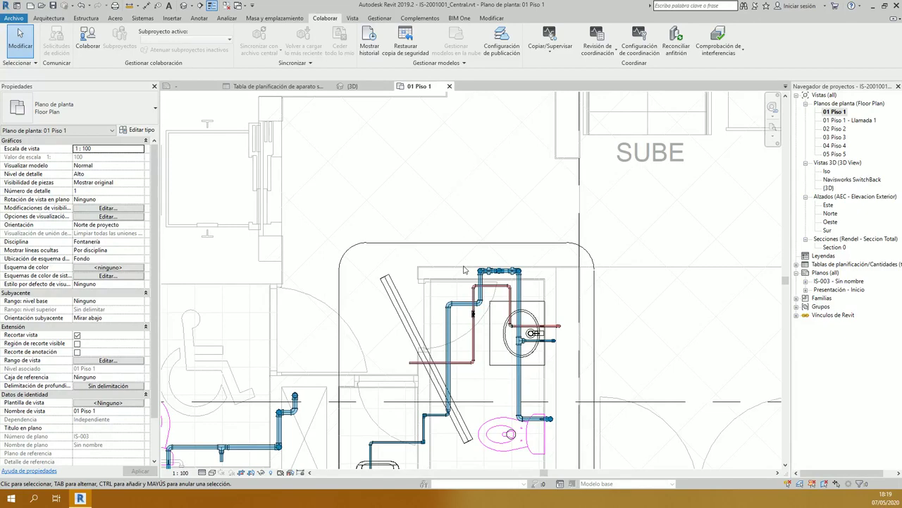
Step: Draw a vertical 2" Tubería-PVC SAP-Embone sanitary pipe about 0.5 m long beside the diagonal 4" pipe on the plan
scroll(464, 270, up, 2)
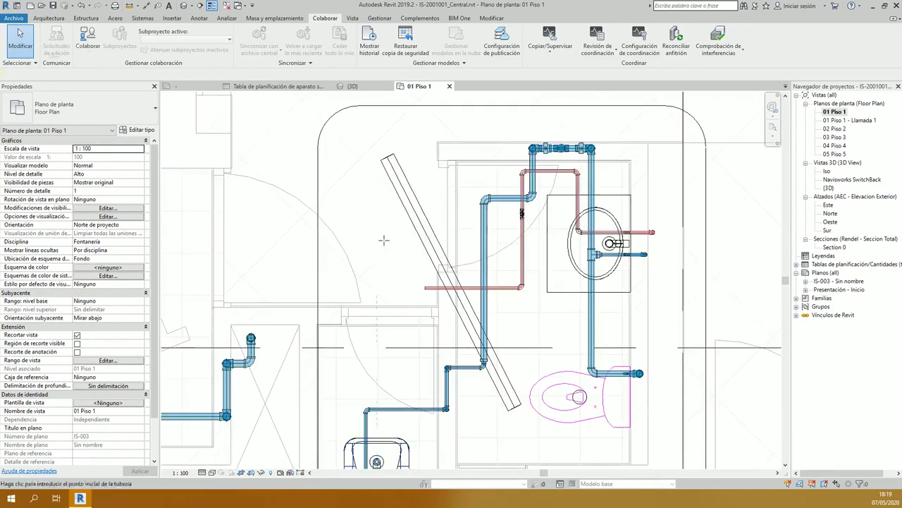
key(p)
key(i)
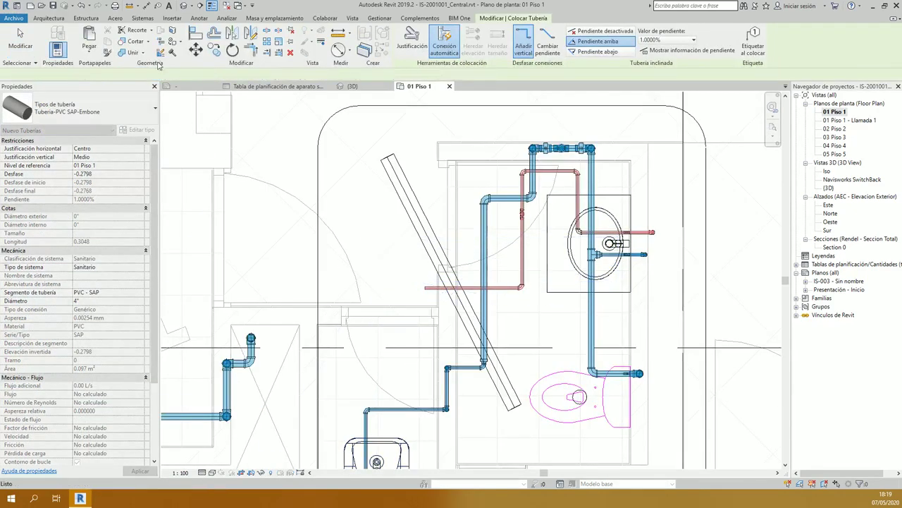
click(158, 74)
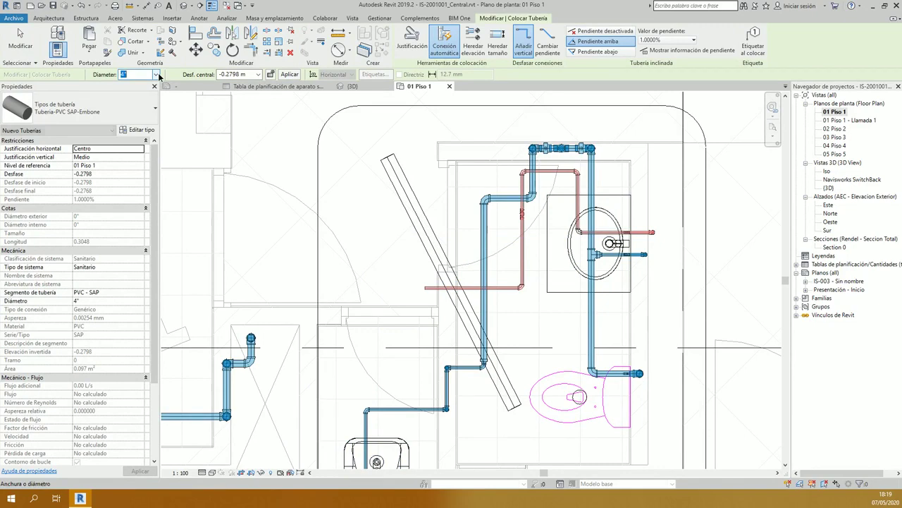
key(Escape)
key(Escape)
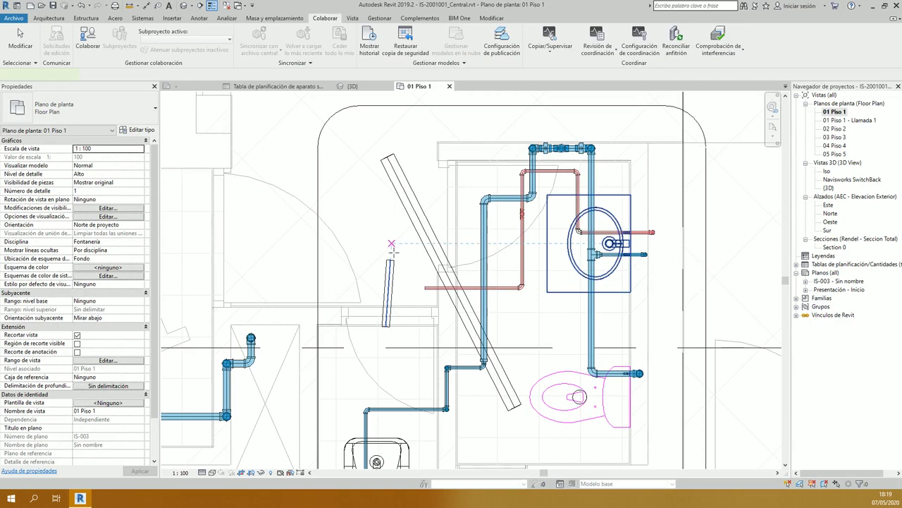
click(390, 250)
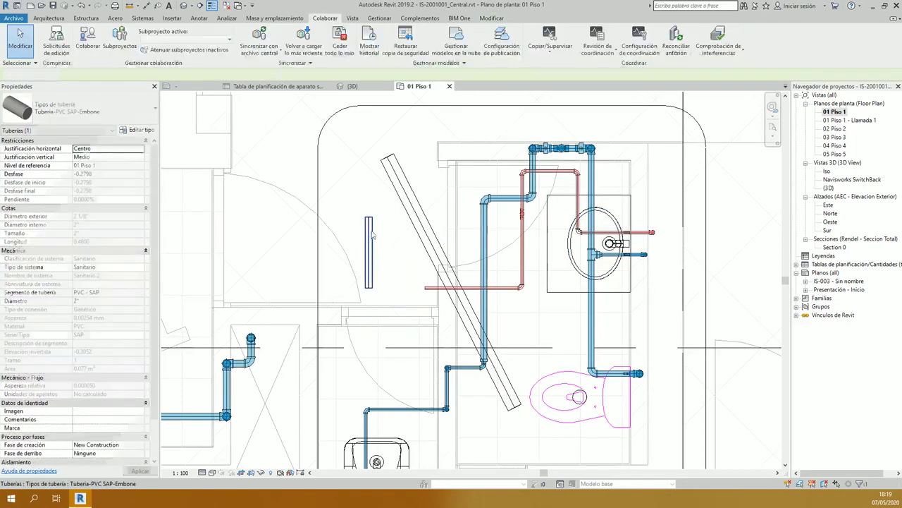
key(Escape)
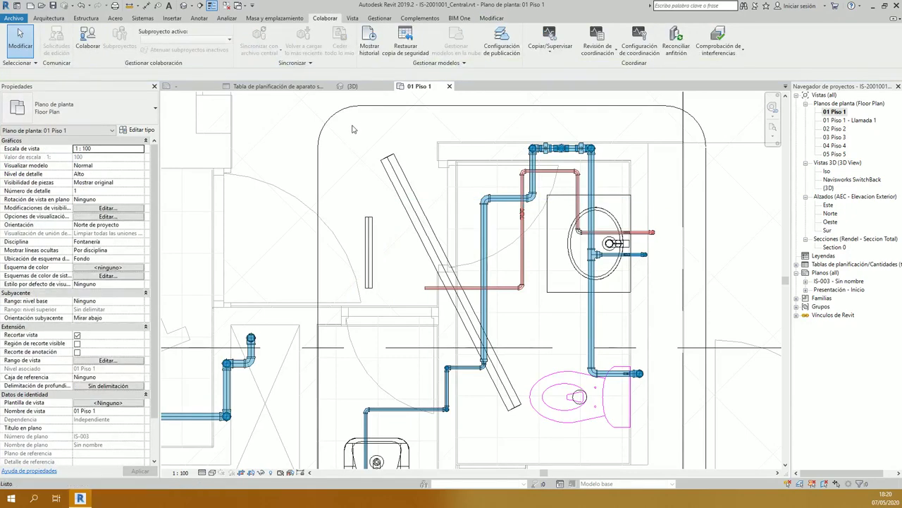
Step: Create a vertical section alongside the short 2" sanitary pipe, facing it, with a far clip offset of about 0.29 m
key(s)
key(e)
click(352, 167)
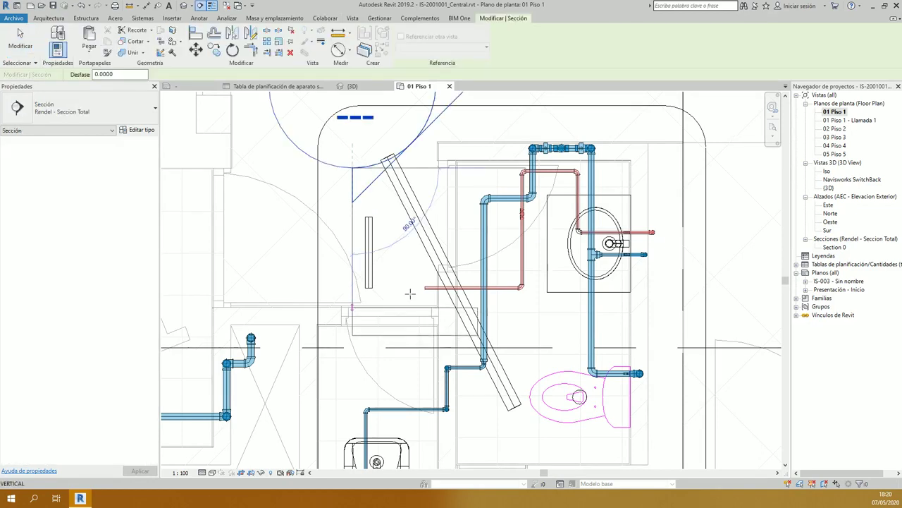
click(353, 307)
drag(364, 241, 393, 241)
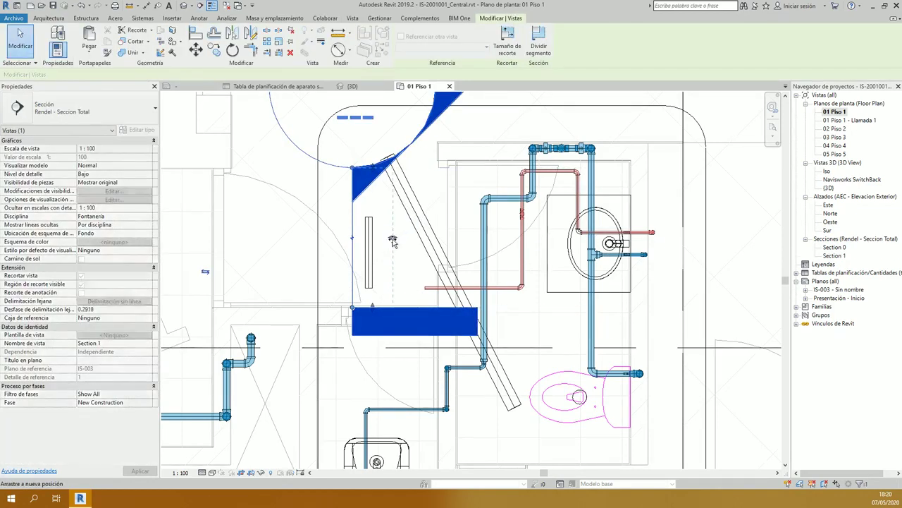
key(Escape)
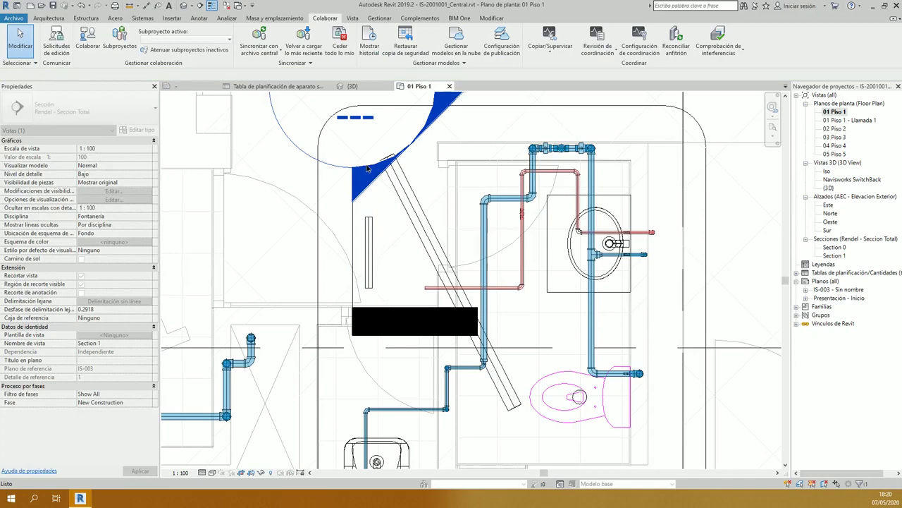
Step: In Section 1, continue the 2" pipe from its left end down, left and back up to about -0.06 m, forming a U-shaped trap
double_click(366, 167)
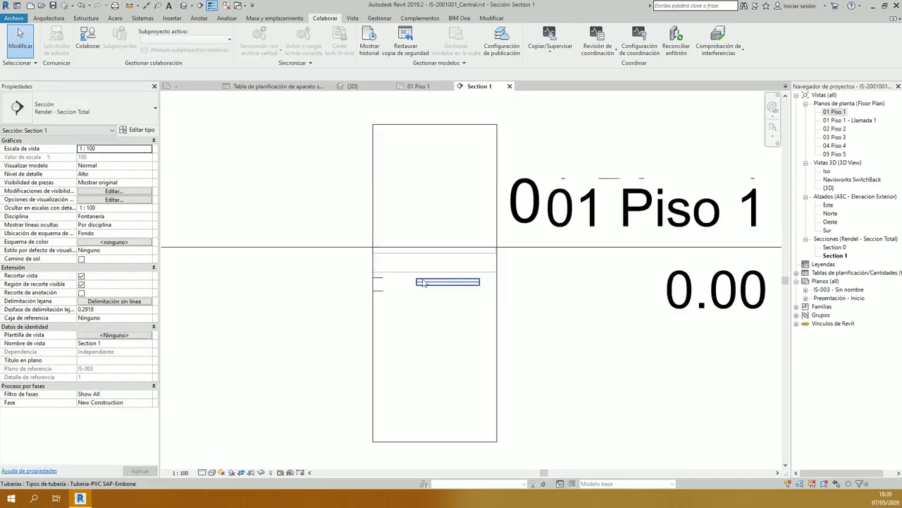
click(413, 284)
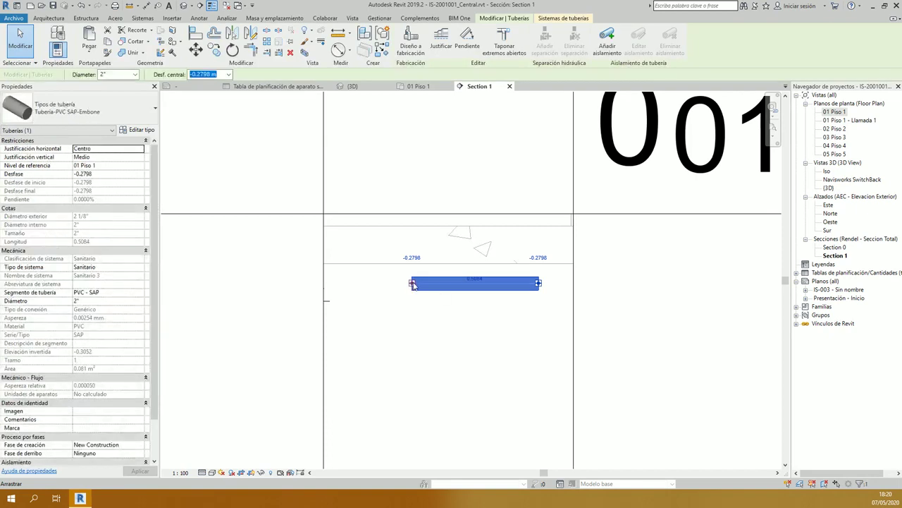
right_click(411, 284)
click(462, 73)
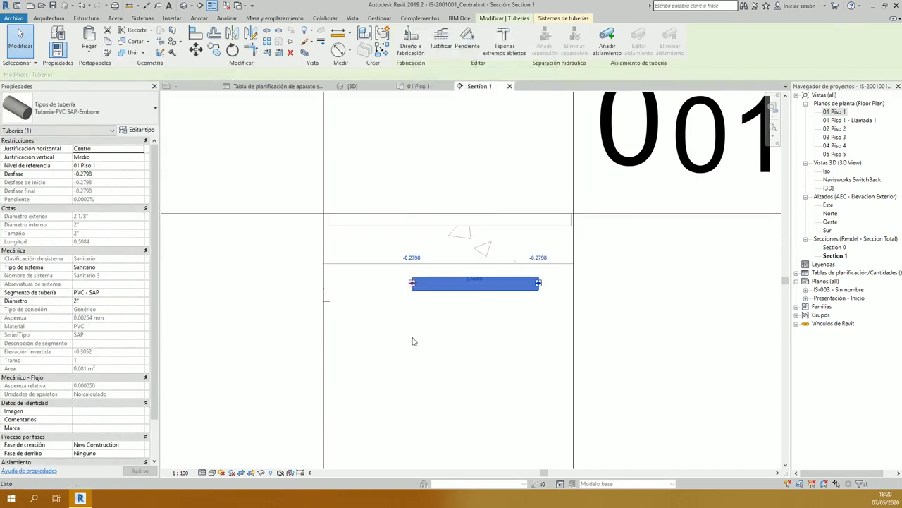
click(412, 323)
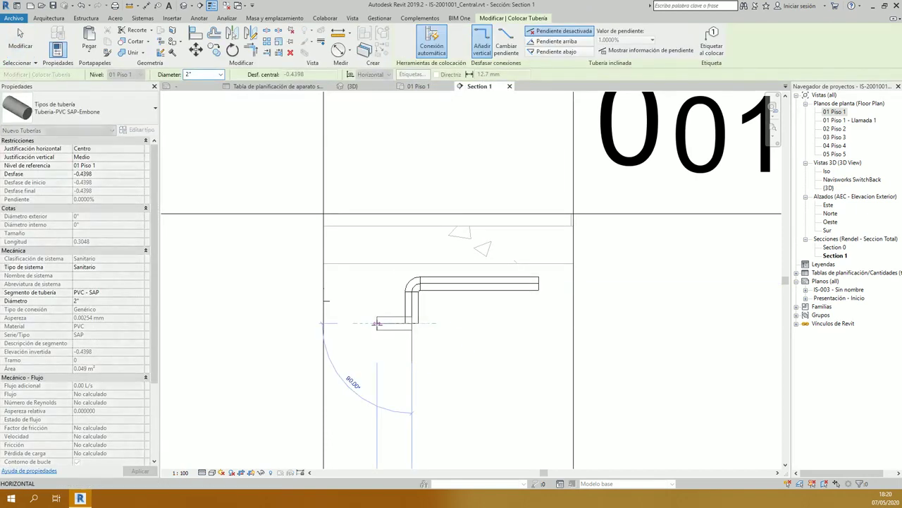
click(376, 323)
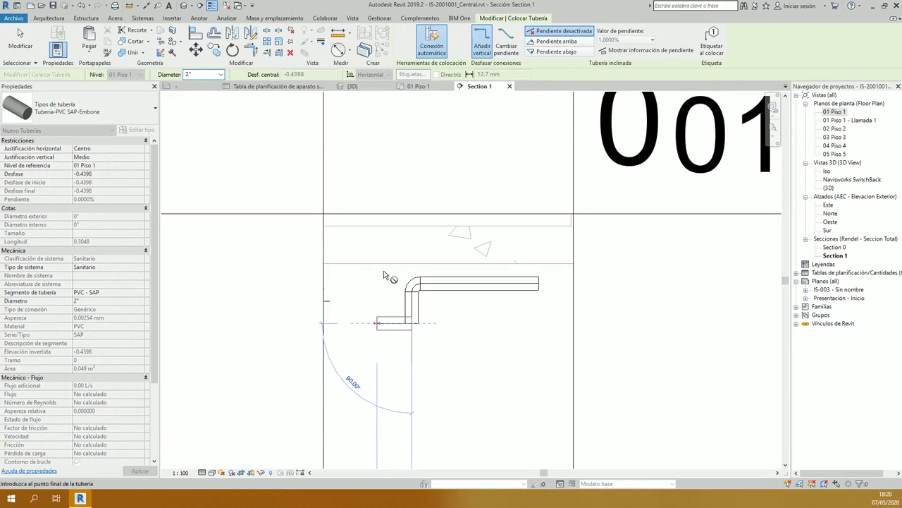
click(377, 229)
key(Escape)
key(Escape)
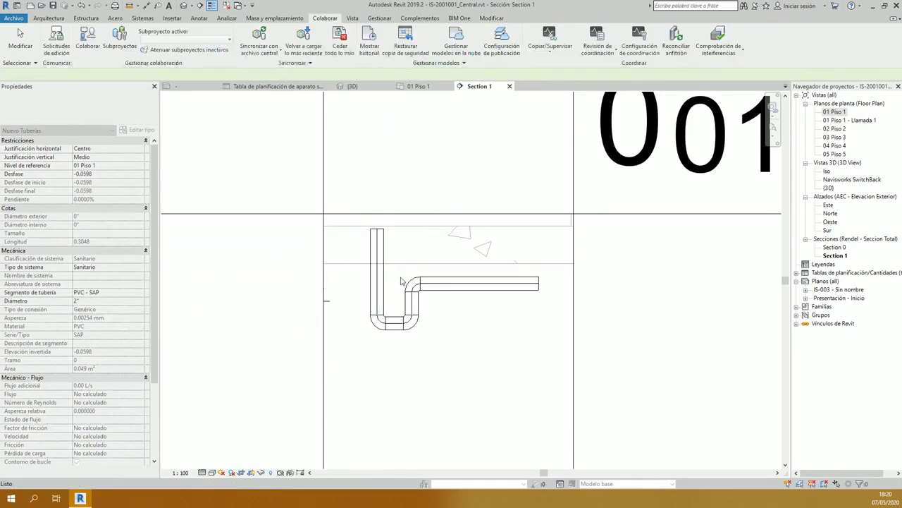
Step: Tighten the U-shaped trap by moving its lower elbow to about -0.38 m, and extend its left riser up to the 01 Piso 1 level
click(402, 282)
scroll(401, 281, up, 2)
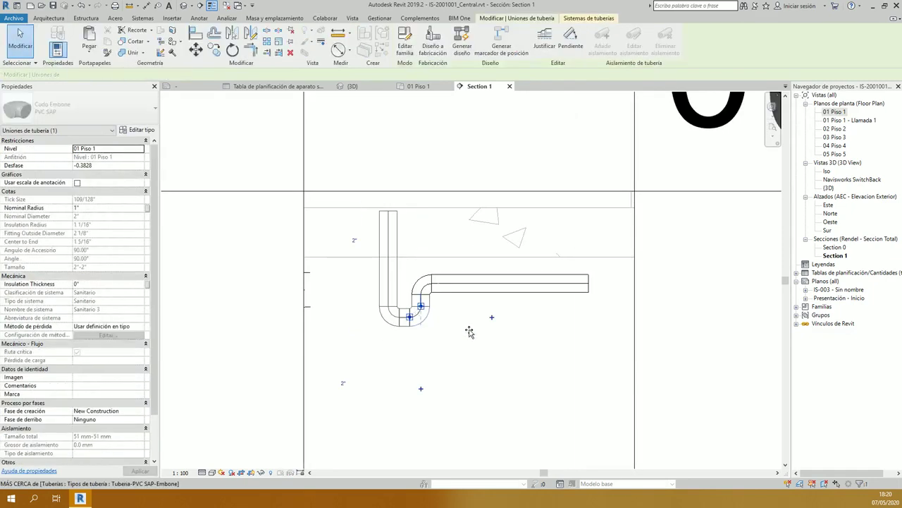
click(397, 211)
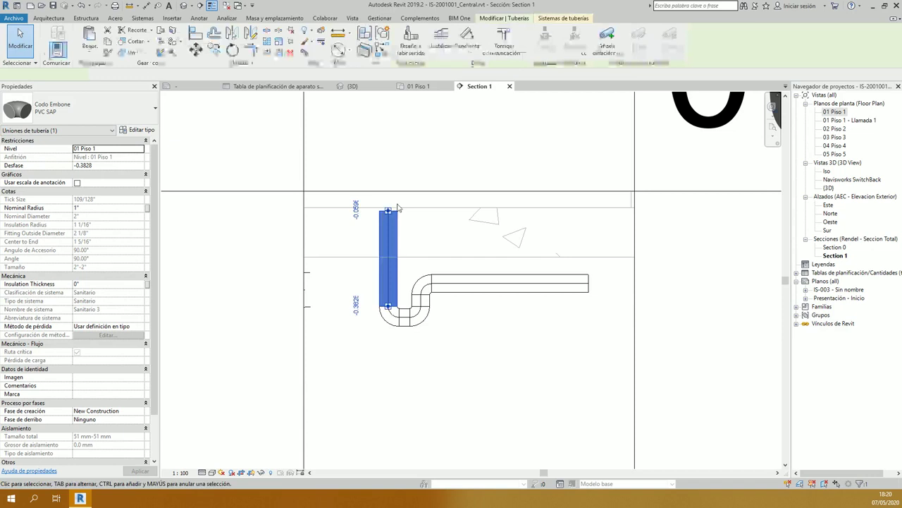
key(Escape)
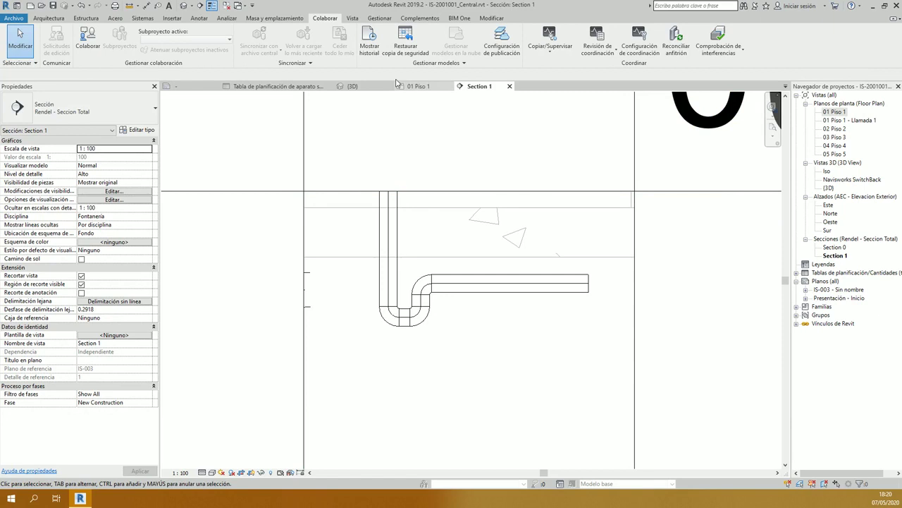
Step: Review the Tabla de planificación de aparato sanitario schedule and return to the bathroom on the 01 Piso 1 plan
click(276, 86)
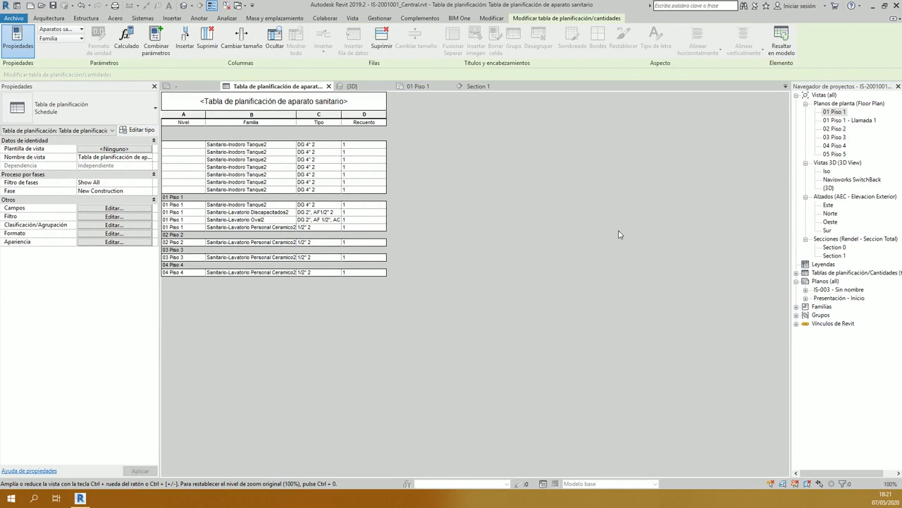
click(239, 189)
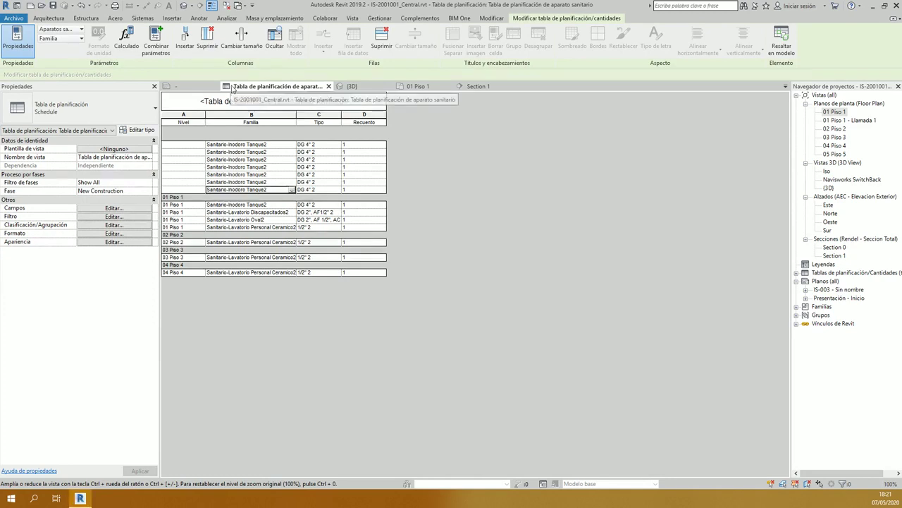
double_click(834, 111)
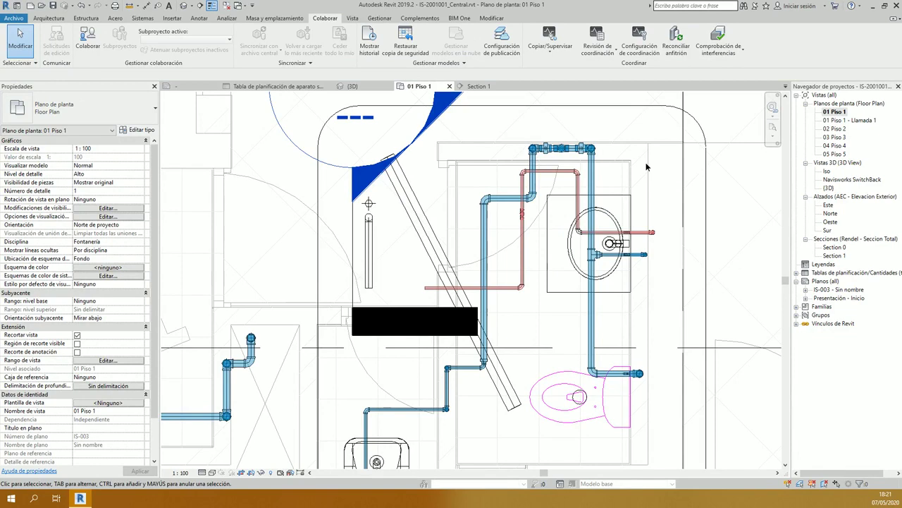
scroll(646, 166, down, 2)
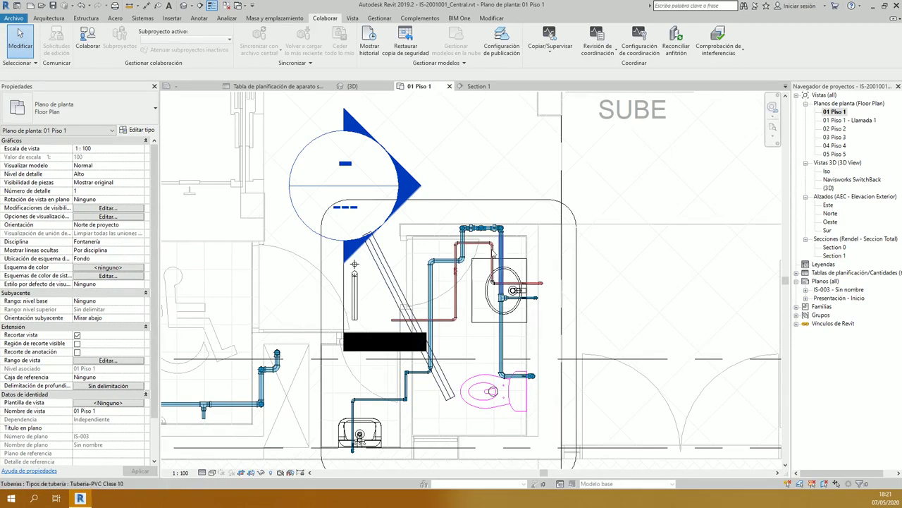
scroll(458, 263, down, 2)
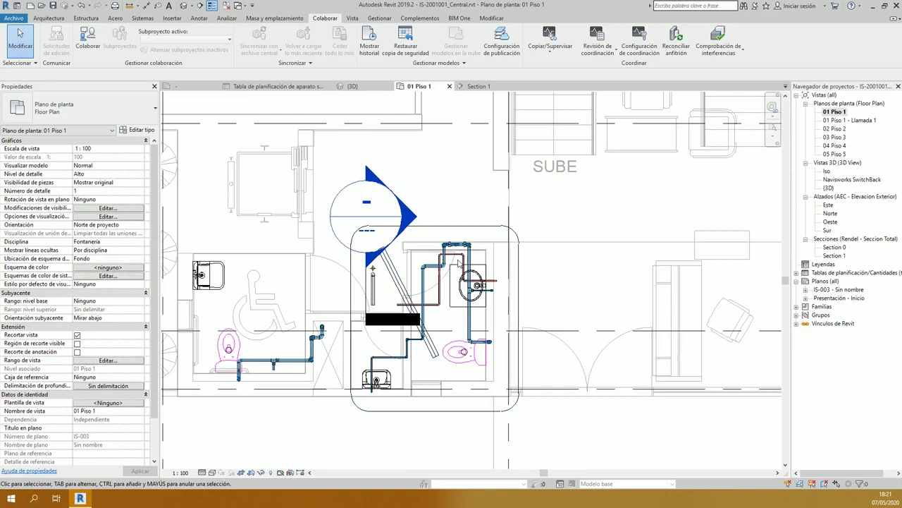
scroll(458, 263, up, 2)
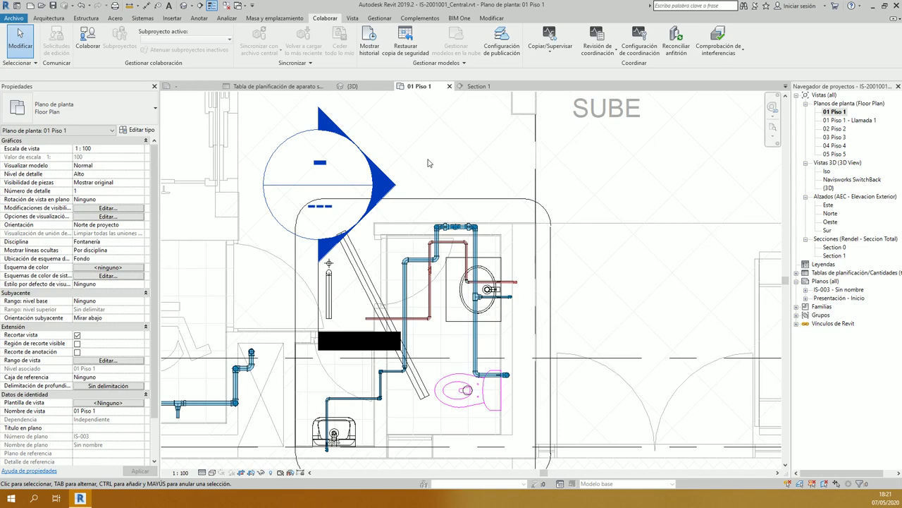
Step: Review the pipe calculation methods for Pérdida de carga and Flujo in the mechanical settings, including the plumbing code reference, without changing them
key(m)
key(s)
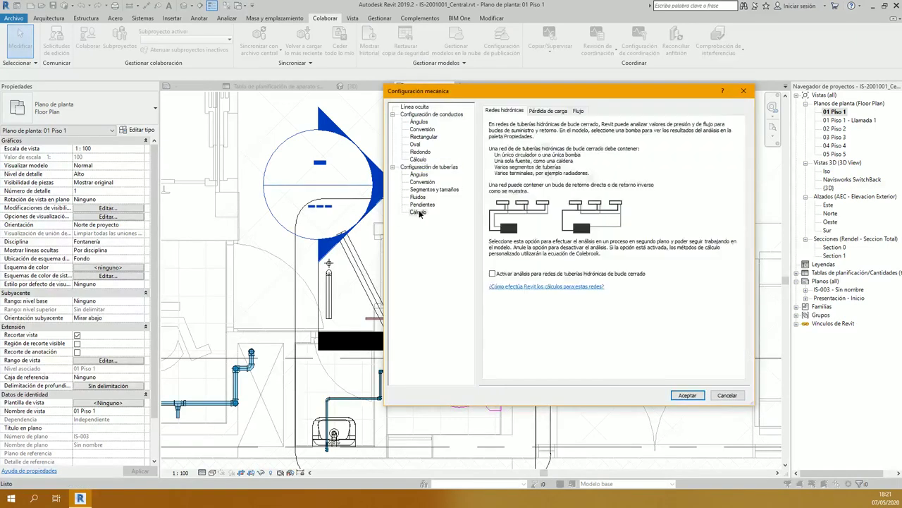
click(547, 111)
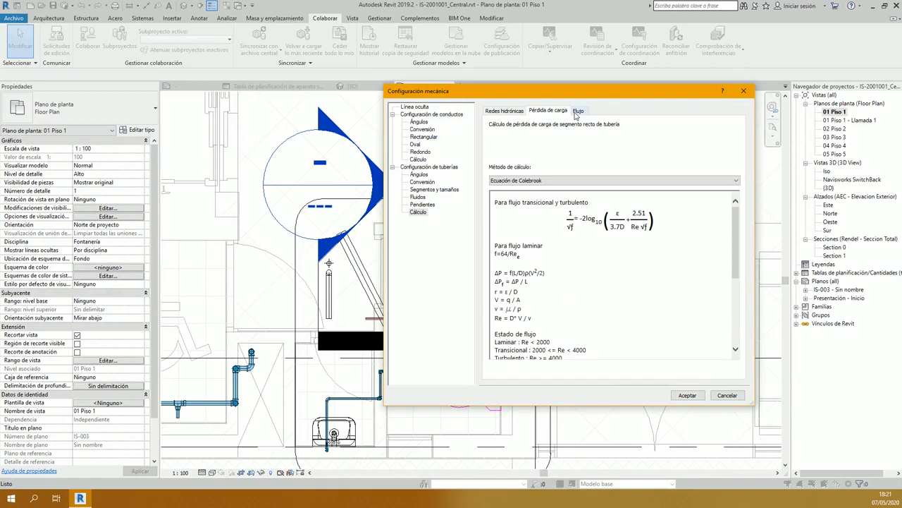
click(577, 111)
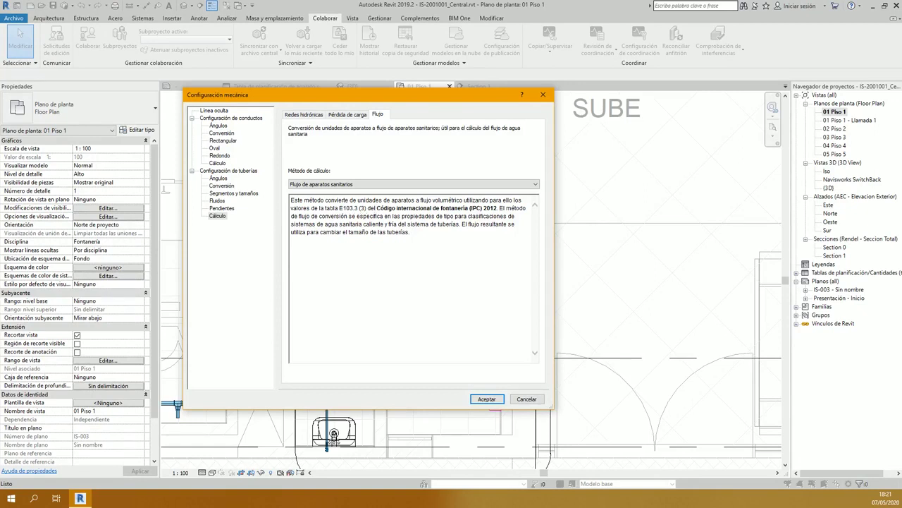
drag(367, 209, 465, 213)
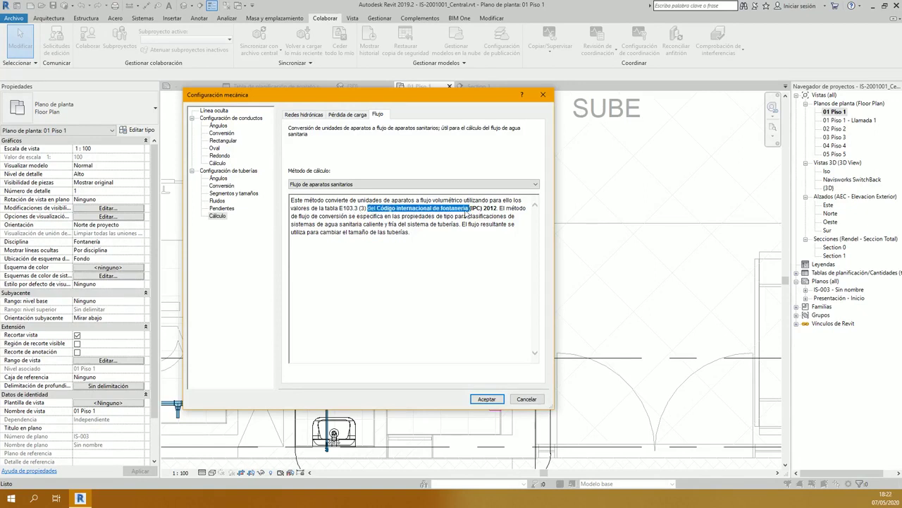
click(543, 94)
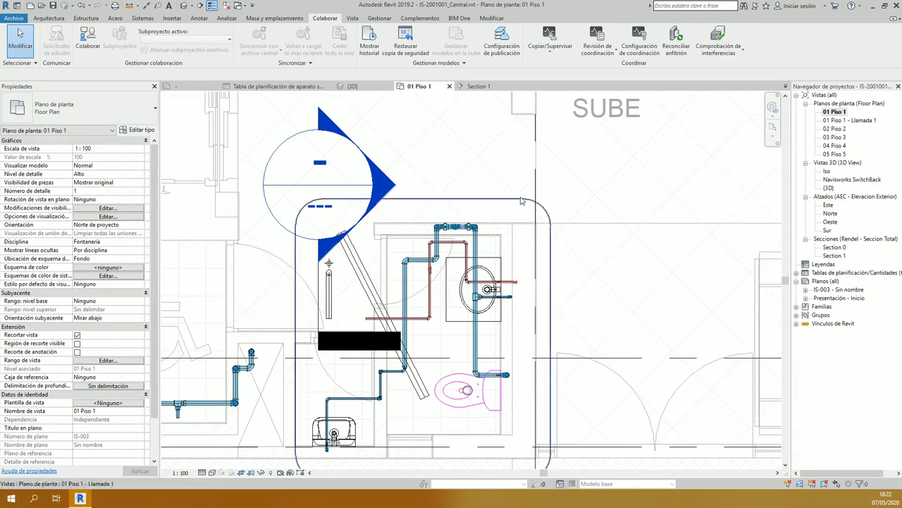
Step: View the options for creating new schedules and quantity tables in the project, without creating one
right_click(804, 274)
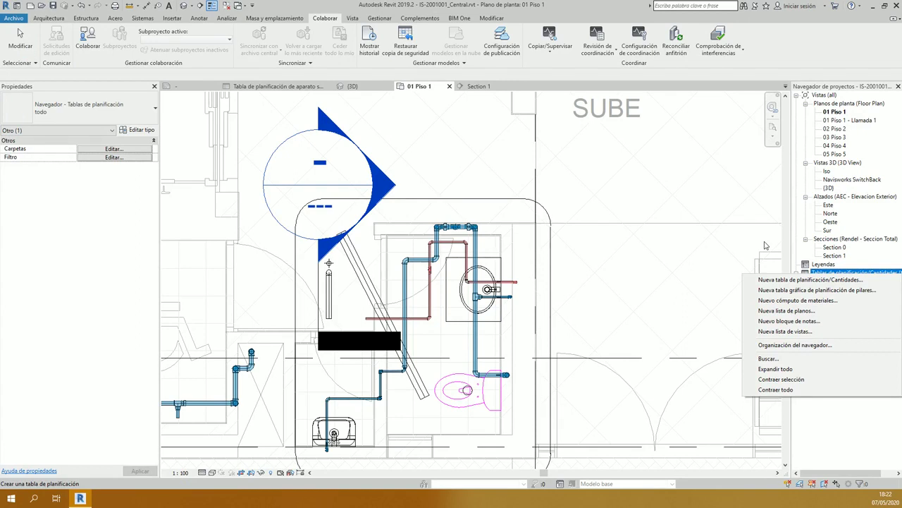
click(729, 193)
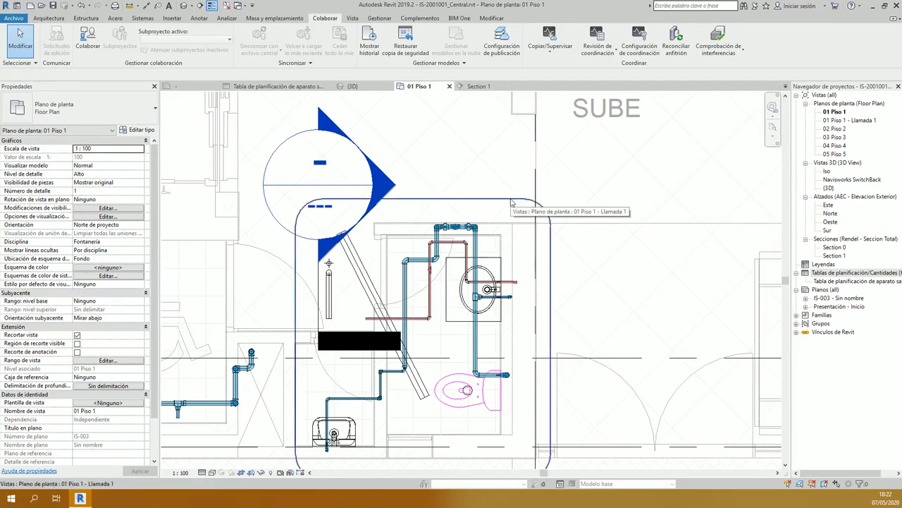
Step: Examine the bathroom's hot and cold water piping on the plan, including the properties of the cold-water pipe running behind the oval lavatory
middle_drag(512, 203, 484, 139)
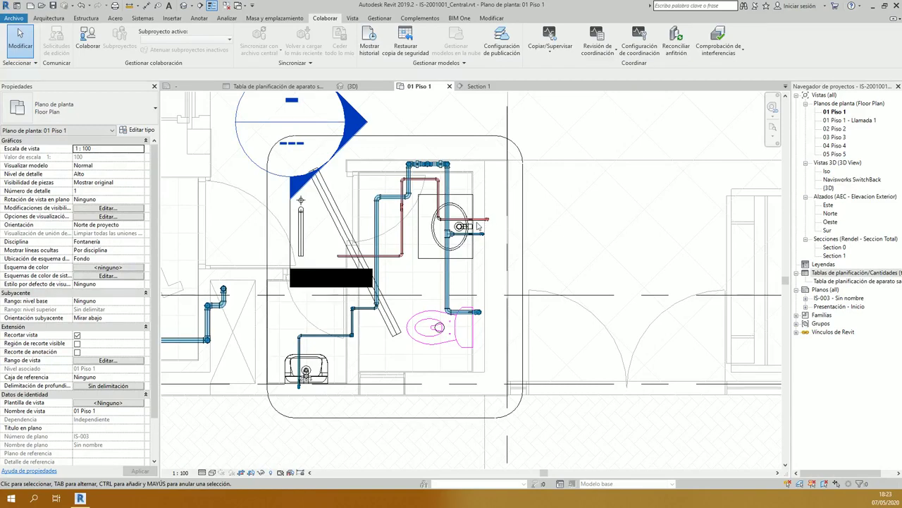
scroll(477, 223, up, 4)
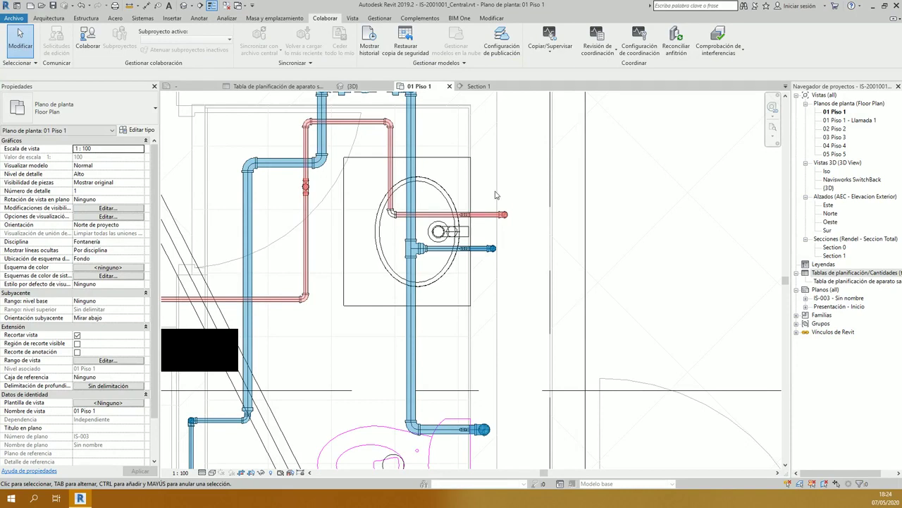
scroll(508, 321, down, 3)
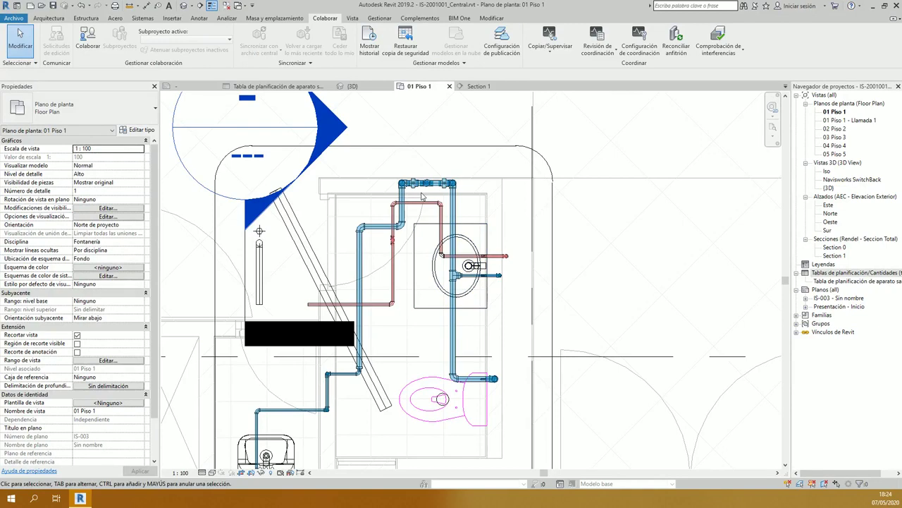
scroll(422, 196, up, 3)
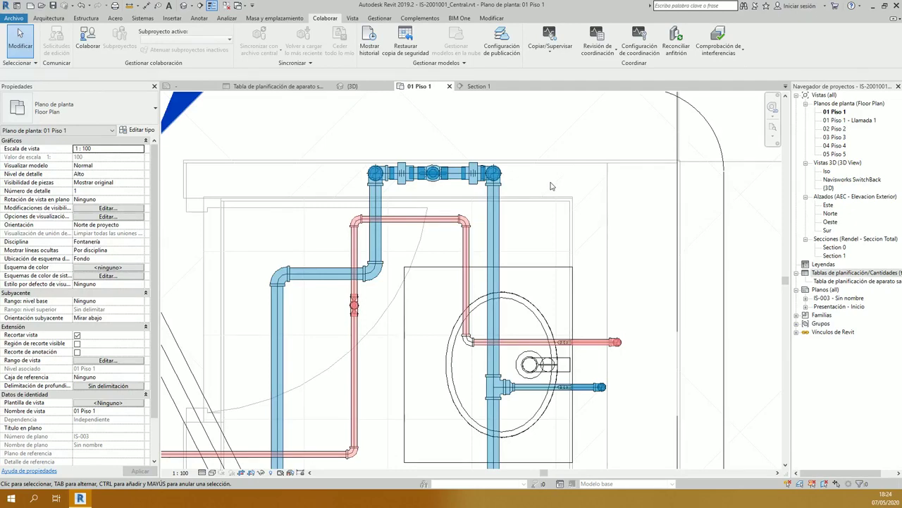
scroll(551, 186, down, 3)
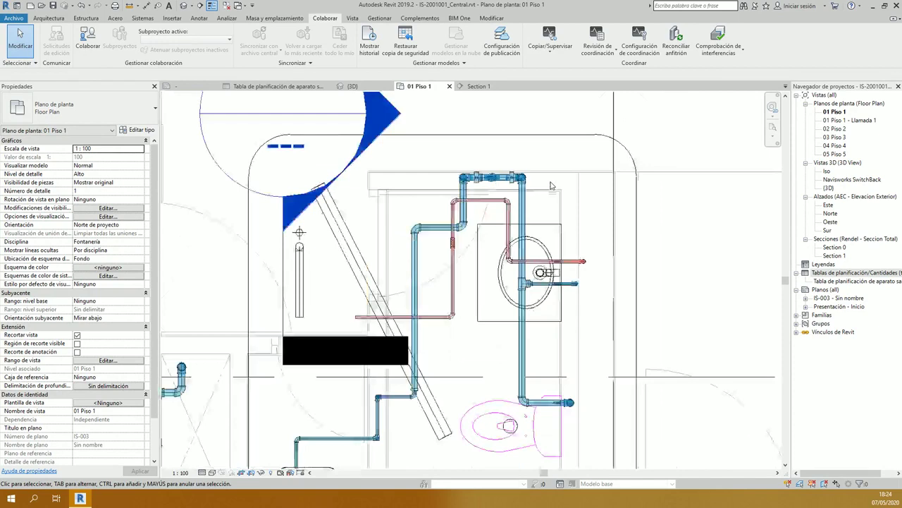
scroll(551, 185, down, 3)
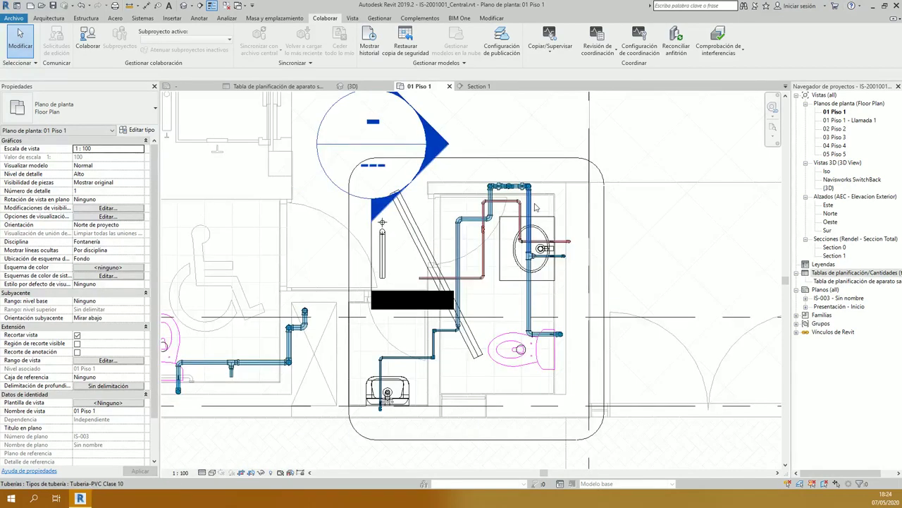
click(523, 240)
scroll(535, 236, up, 3)
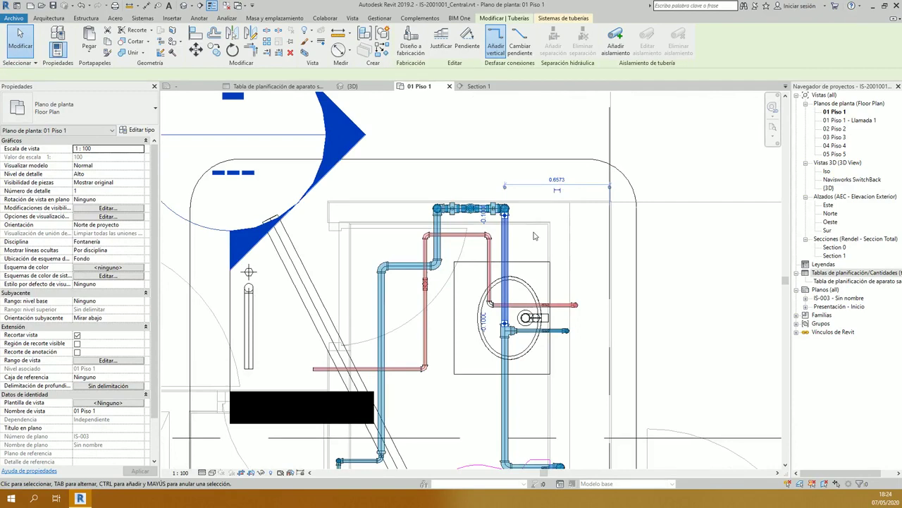
scroll(522, 205, up, 1)
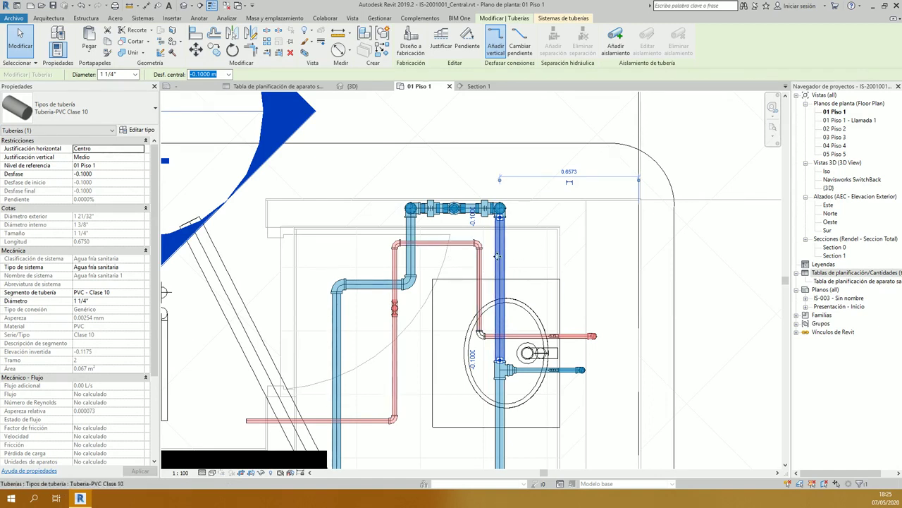
key(Escape)
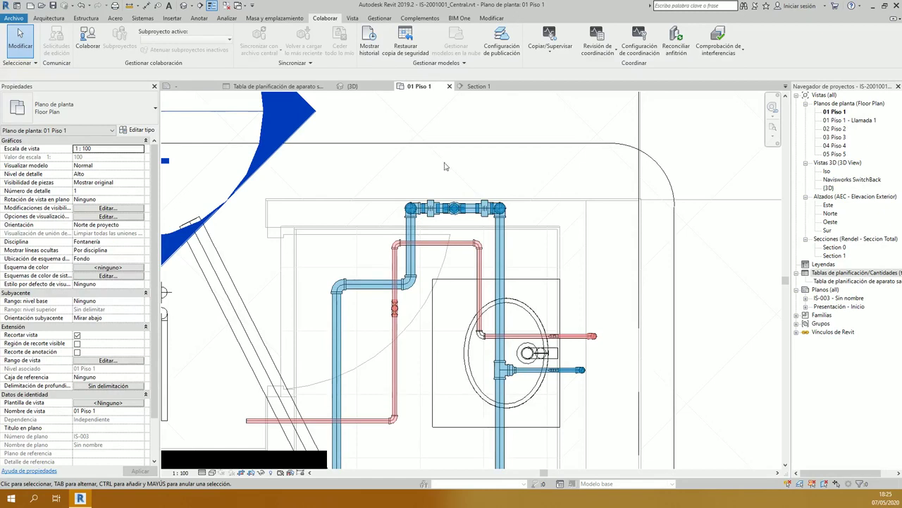
Step: Examine the first-floor cold-water layout on sheet IS-01, from the toilet rooms to the pumps and cistern tank
scroll(459, 157, up, 2)
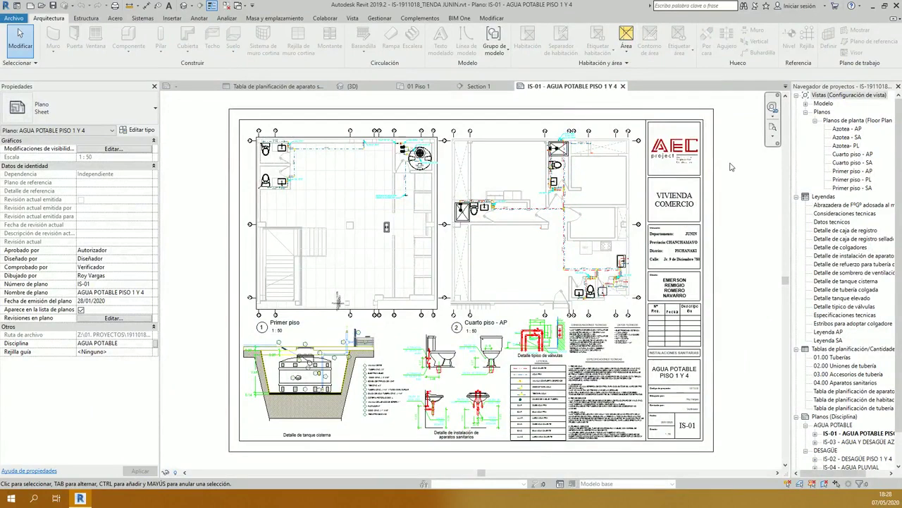
scroll(283, 128, up, 6)
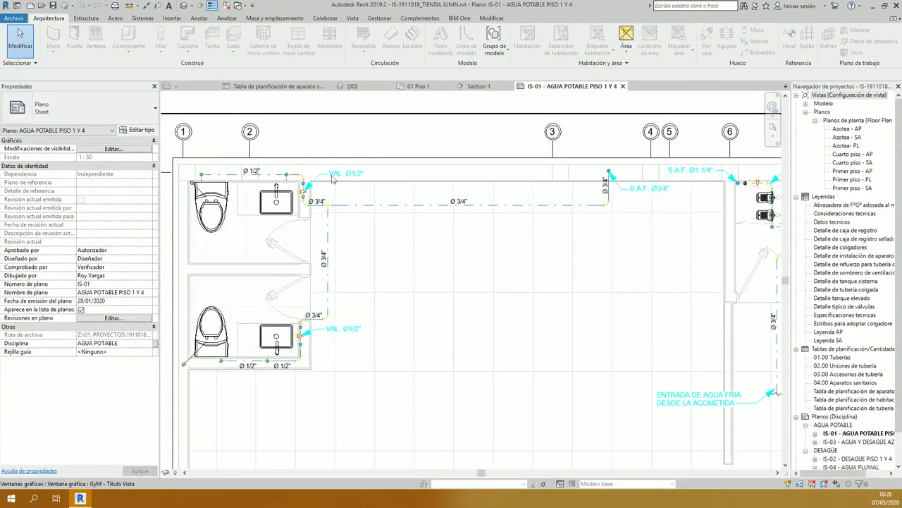
middle_drag(578, 232, 489, 221)
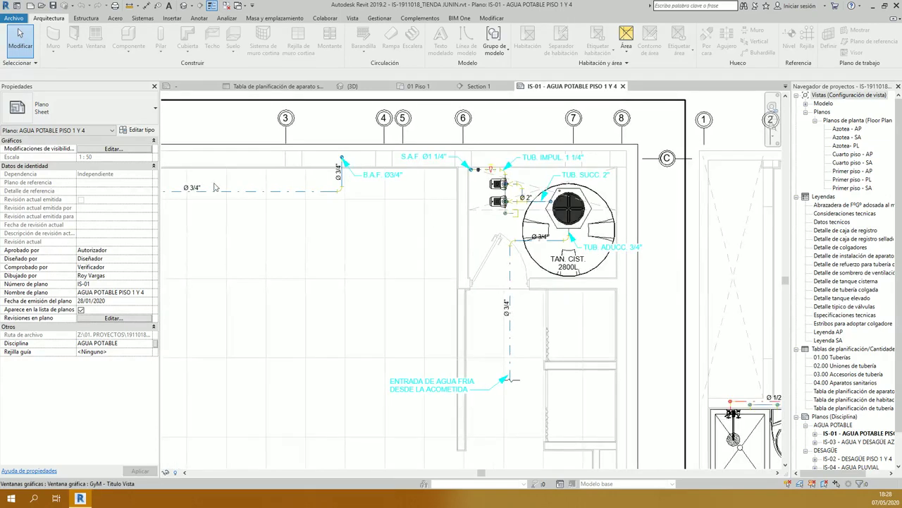
middle_drag(491, 330, 497, 282)
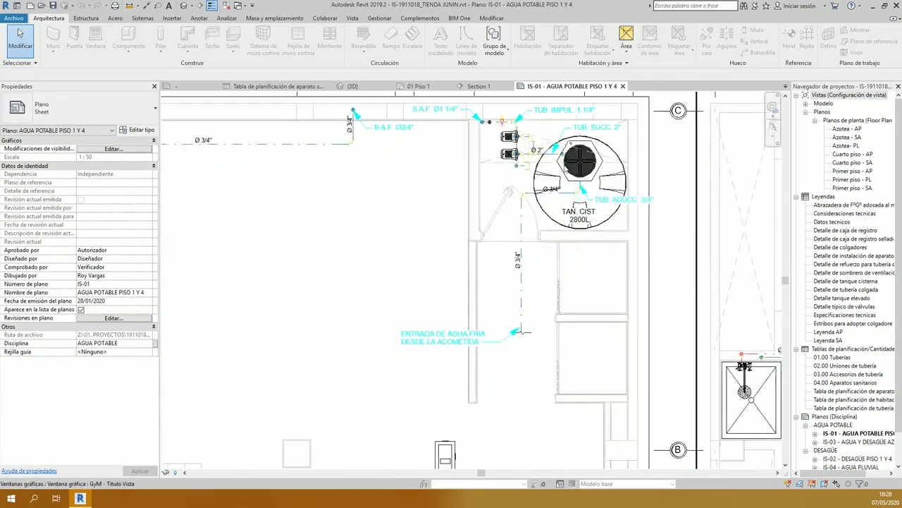
scroll(457, 399, down, 2)
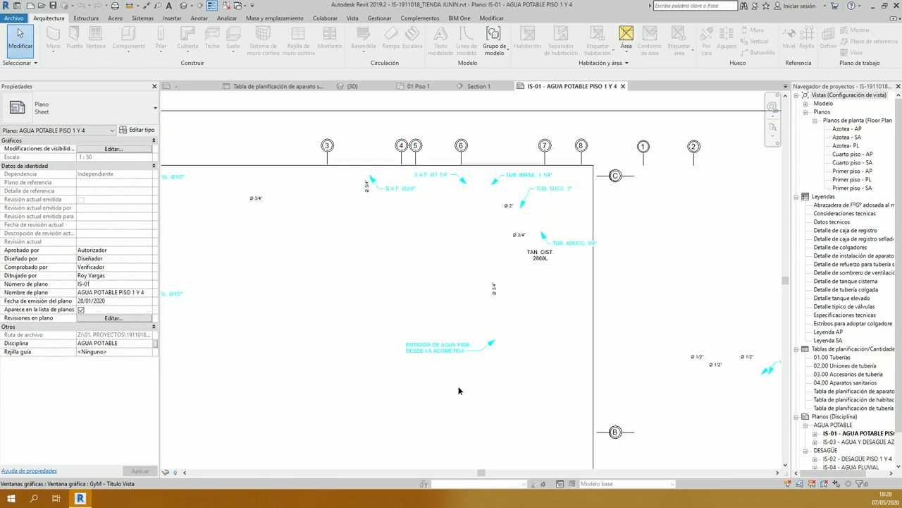
Step: Examine the cistern tank detail, the fixture installation details and the Cuarto piso - AP plan on sheet IS-01
scroll(458, 390, down, 2)
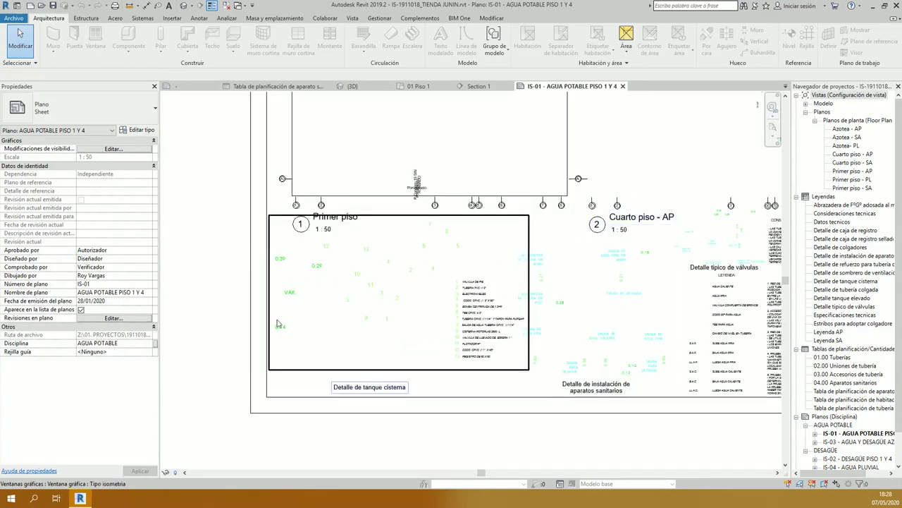
scroll(379, 302, up, 3)
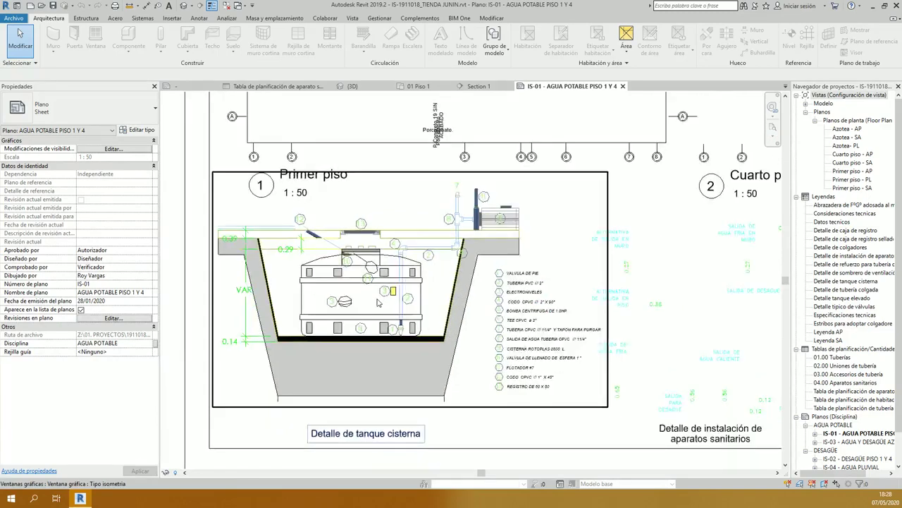
scroll(379, 302, down, 2)
middle_drag(557, 291, 486, 318)
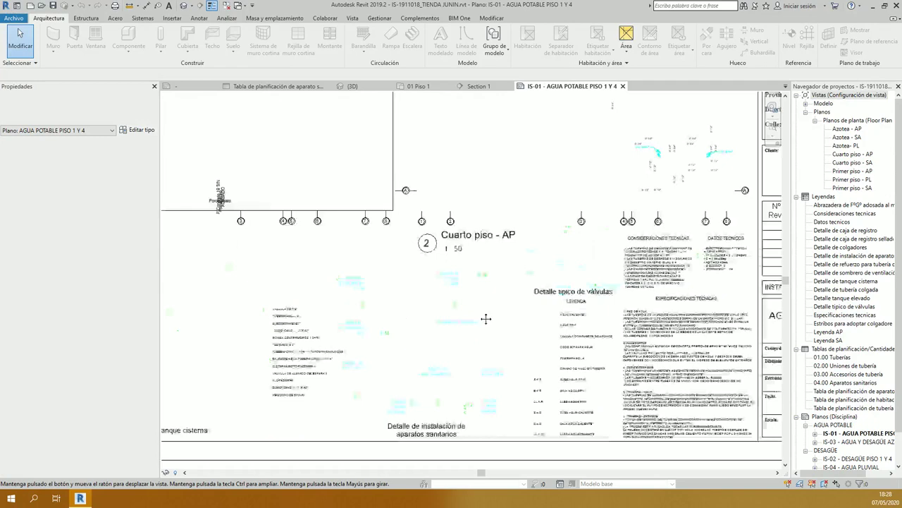
middle_drag(486, 319, 486, 373)
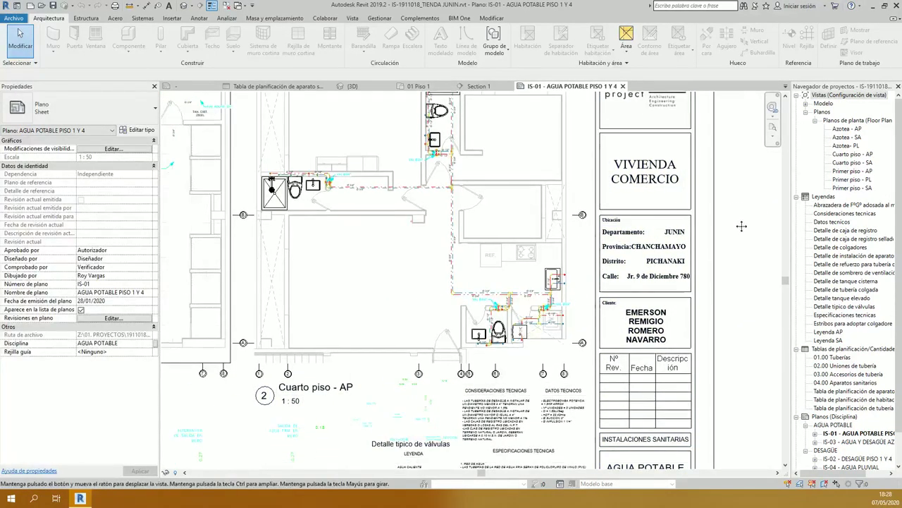
middle_drag(464, 173, 489, 255)
scroll(478, 264, up, 2)
scroll(489, 255, down, 4)
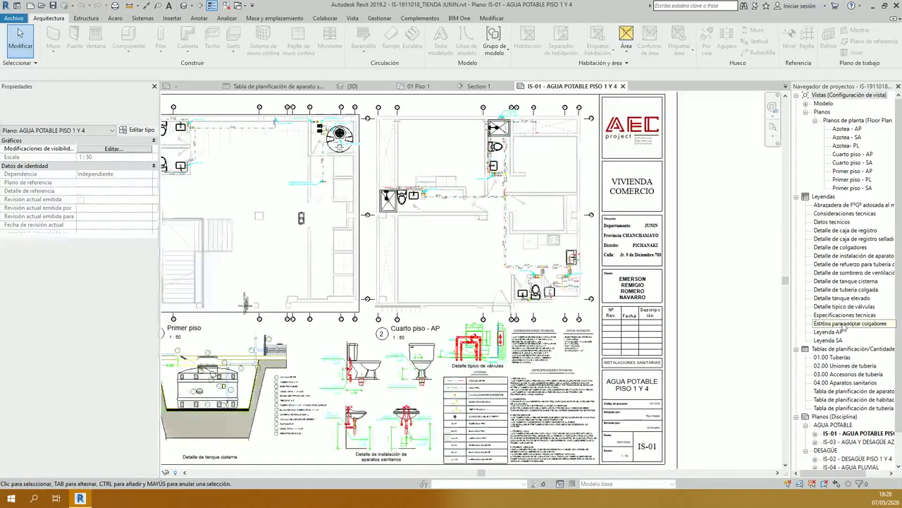
Step: Open sheet IS-03 - AGUA Y DESAGÜE AZOTEA and review its roof plans, then the legend Detalle de caja de registro sellado
scroll(874, 394, down, 1)
click(864, 417)
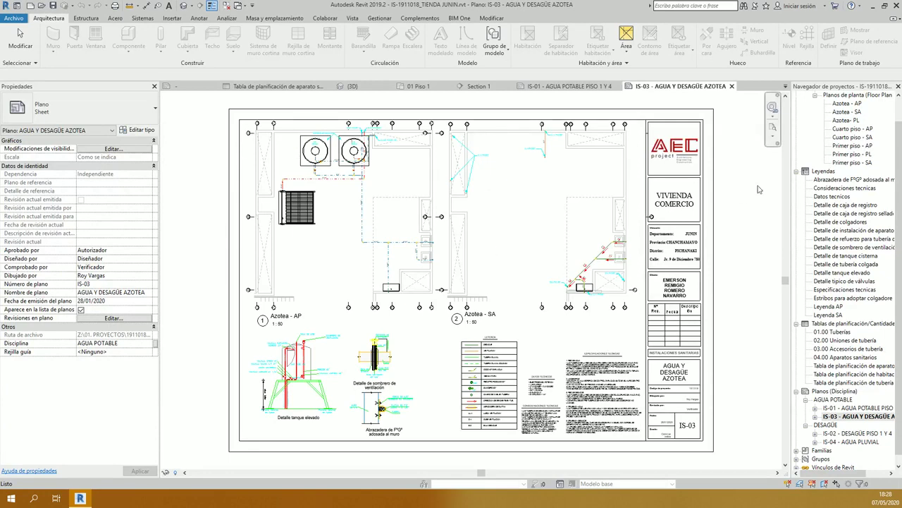
scroll(624, 262, up, 3)
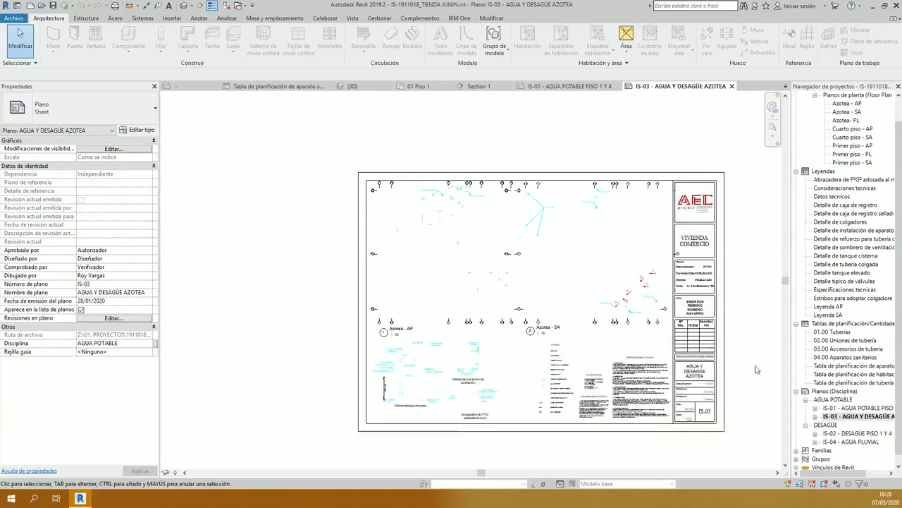
scroll(624, 264, up, 2)
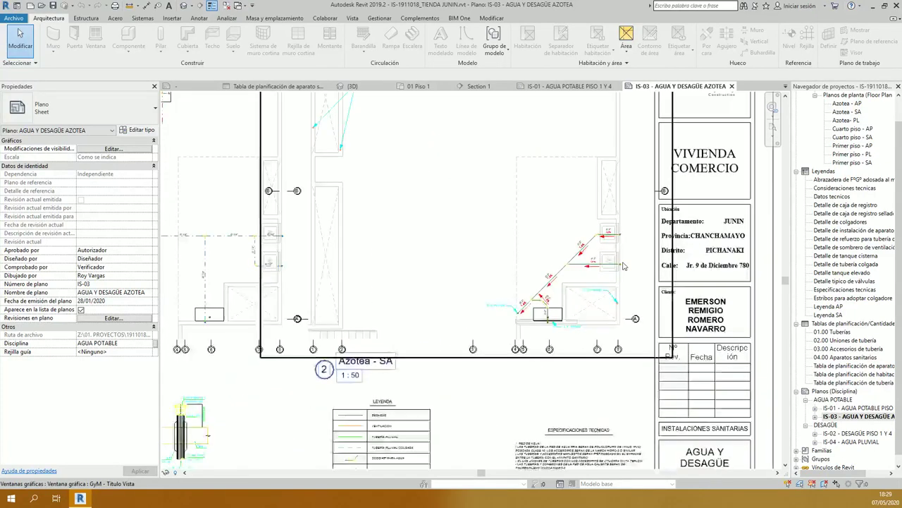
scroll(624, 266, down, 5)
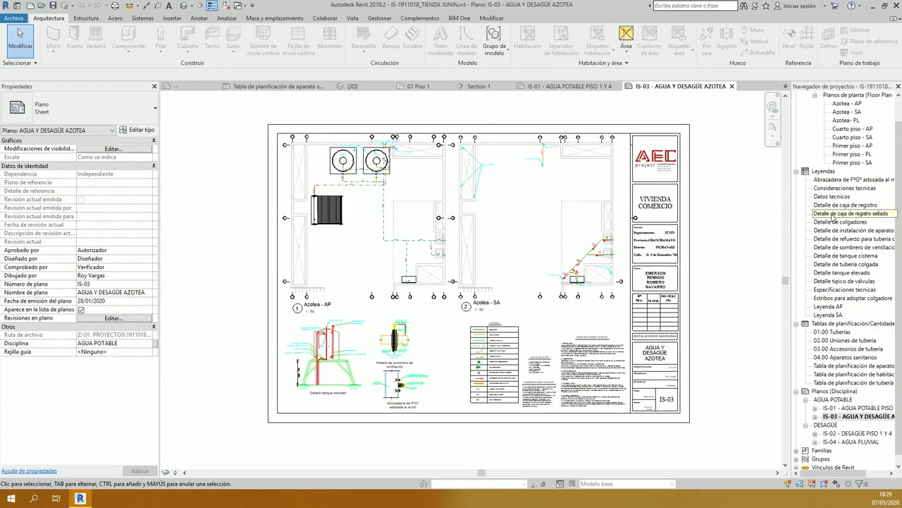
double_click(834, 213)
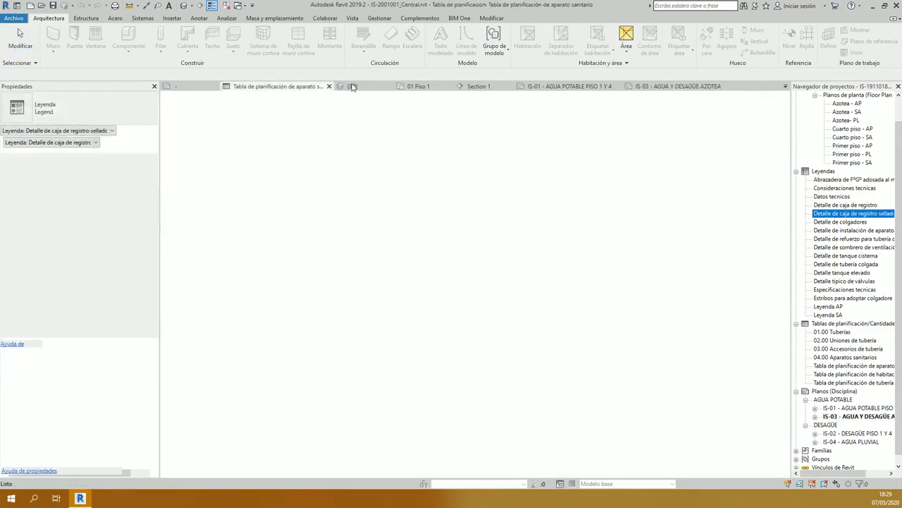
Step: Create a section beside the oval lavatory on the 01 Piso 1 plan and open its view
click(421, 86)
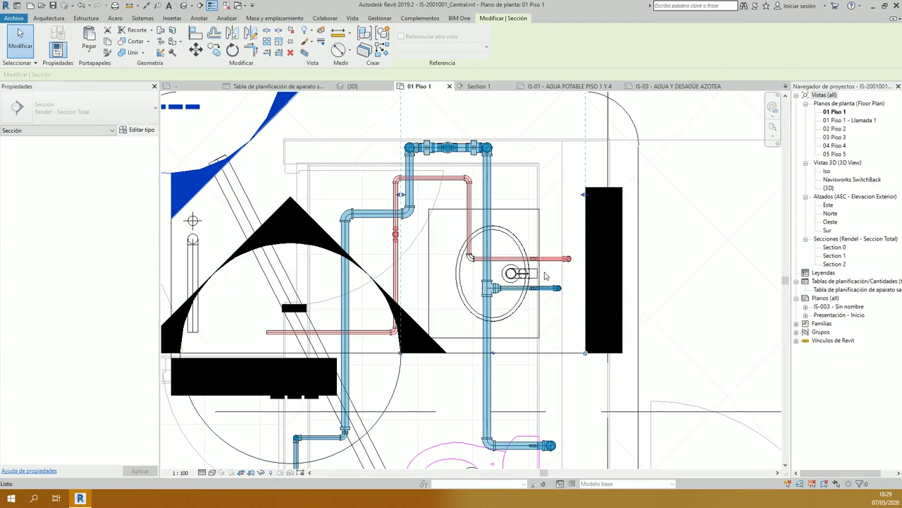
double_click(545, 276)
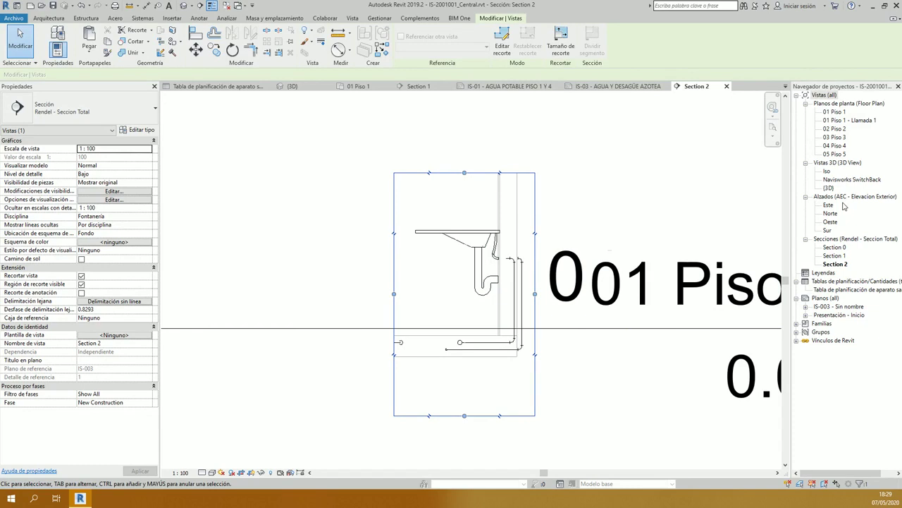
Step: Compare sheet IS-03 and its Detalle de caja de registro legend with the 01 Piso 1 plan and the Section 2 view
click(618, 86)
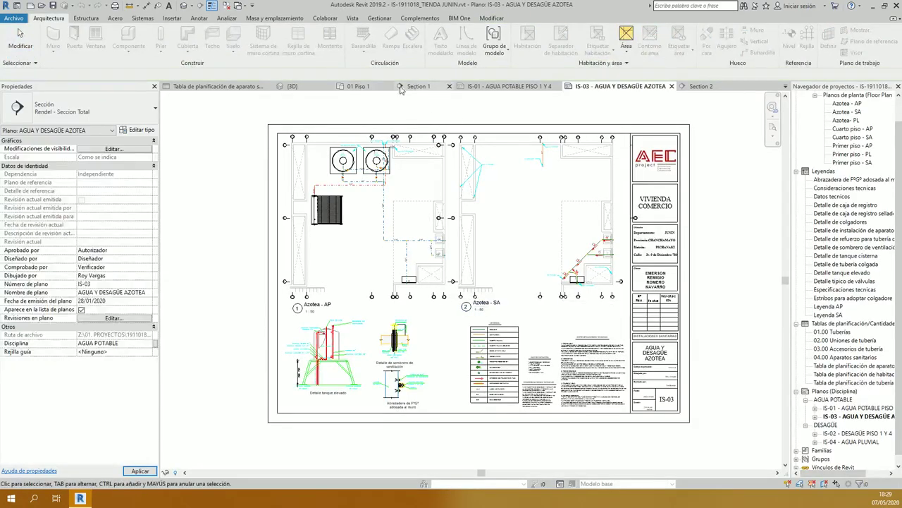
click(358, 86)
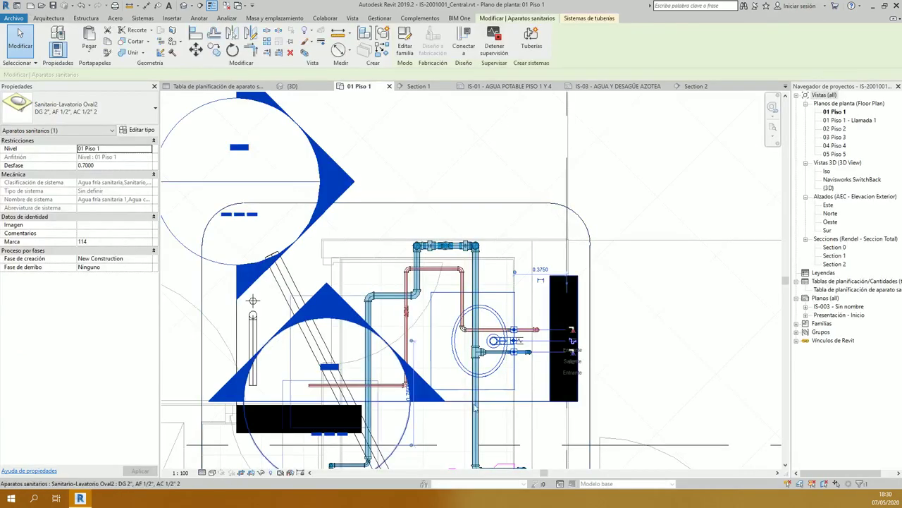
click(710, 87)
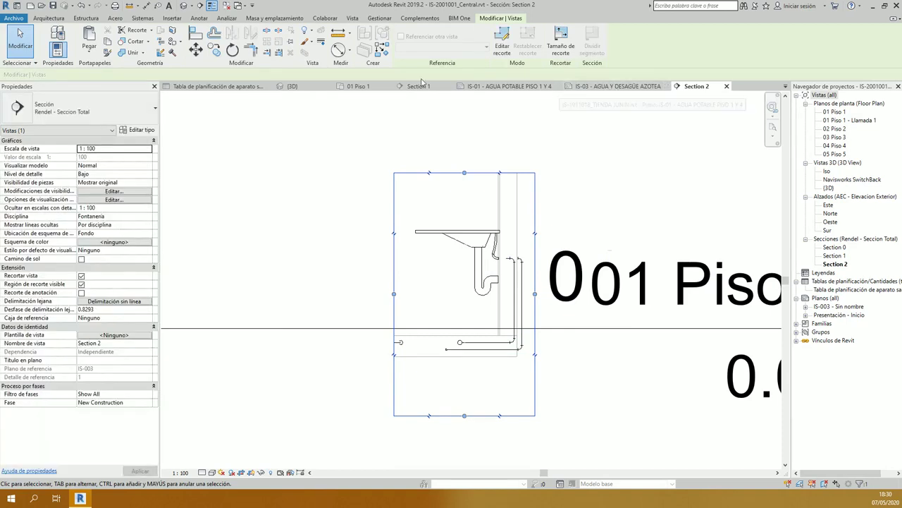
click(633, 87)
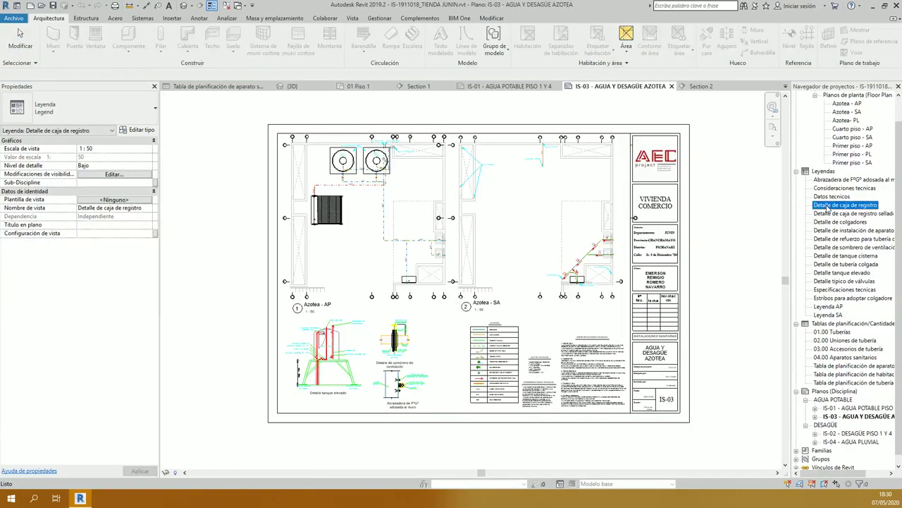
click(737, 191)
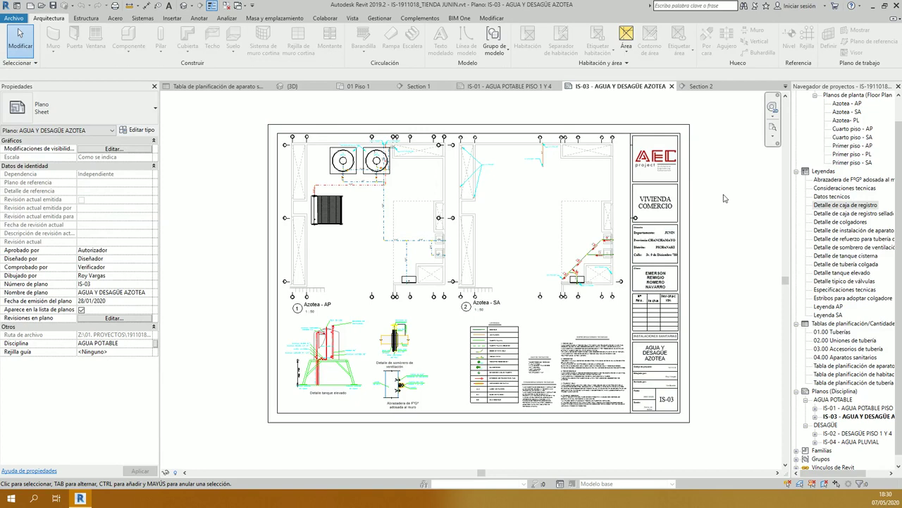
Step: Review the Fontanería categories available for a new schedule, including Aparatos sanitarios, Tuberías and Accesorios de tuberías, without creating one
click(291, 86)
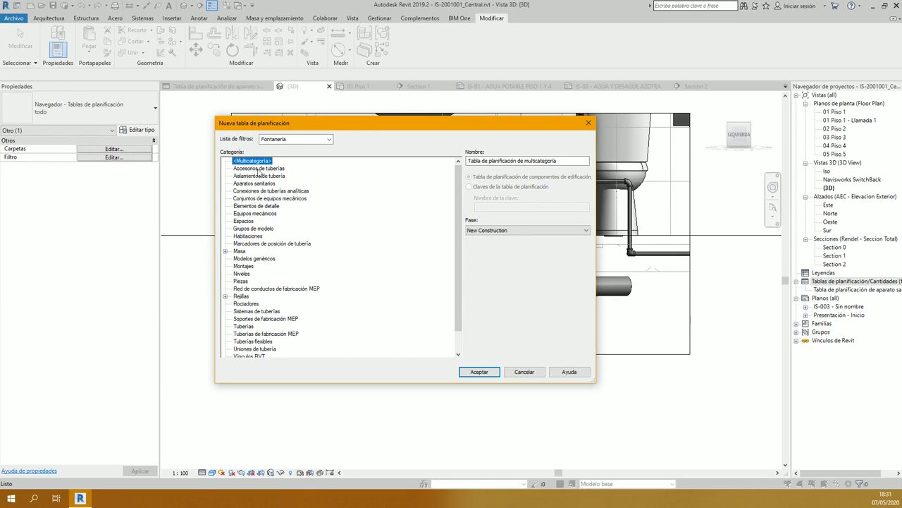
click(258, 184)
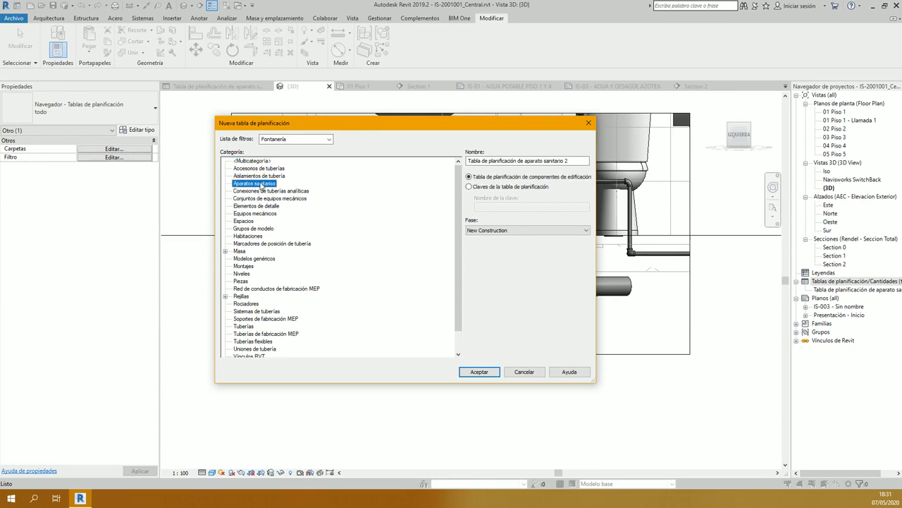
scroll(258, 187, down, 1)
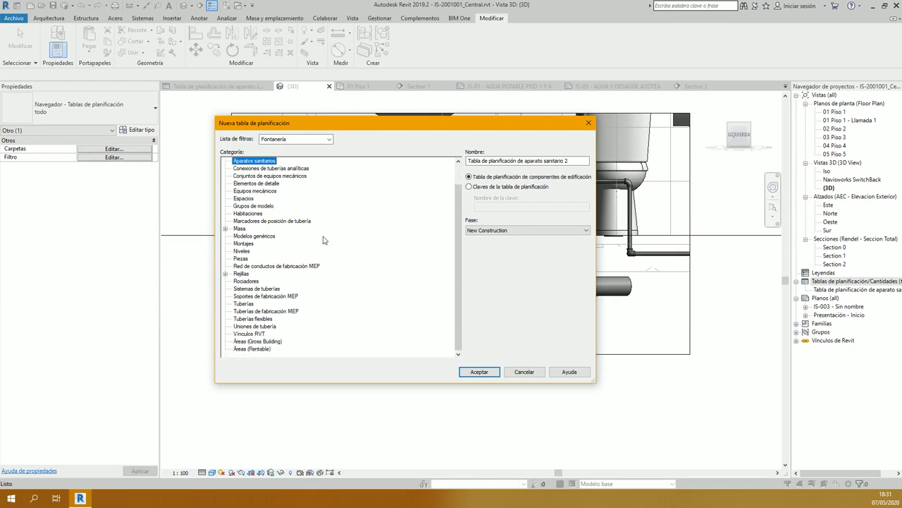
click(246, 305)
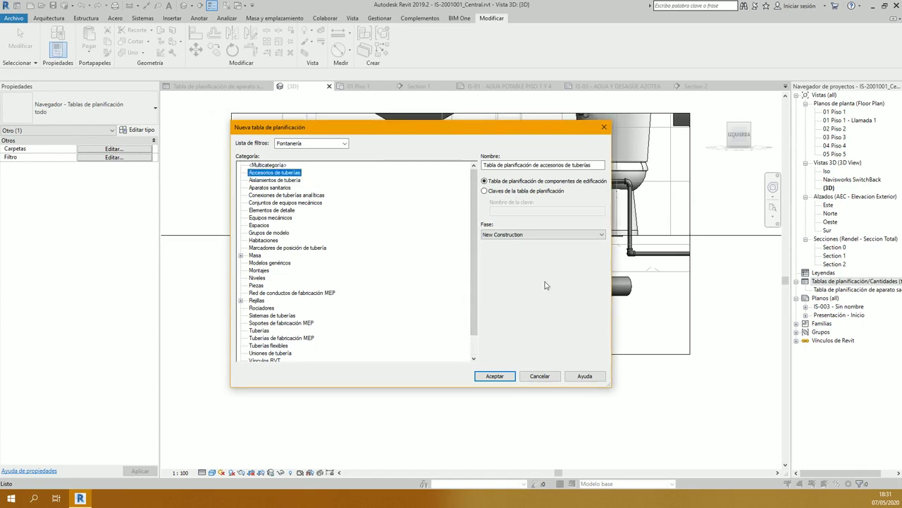
click(539, 376)
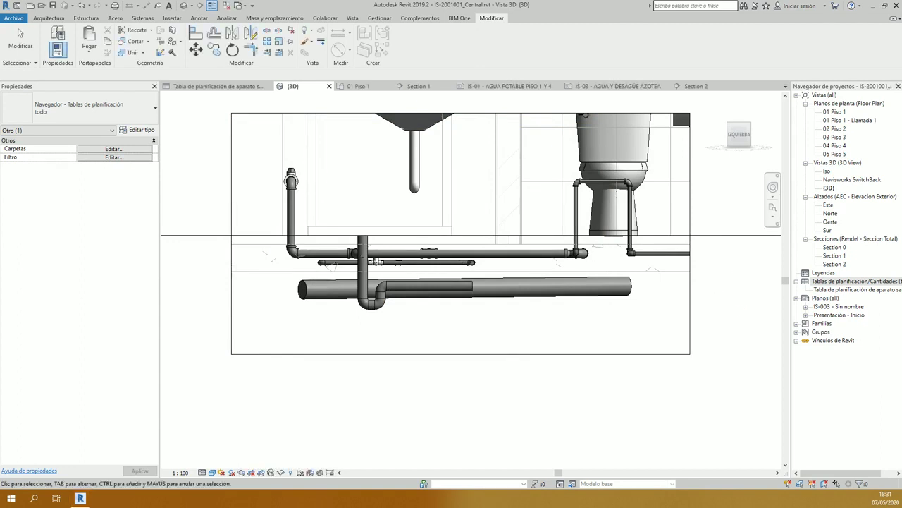
click(723, 213)
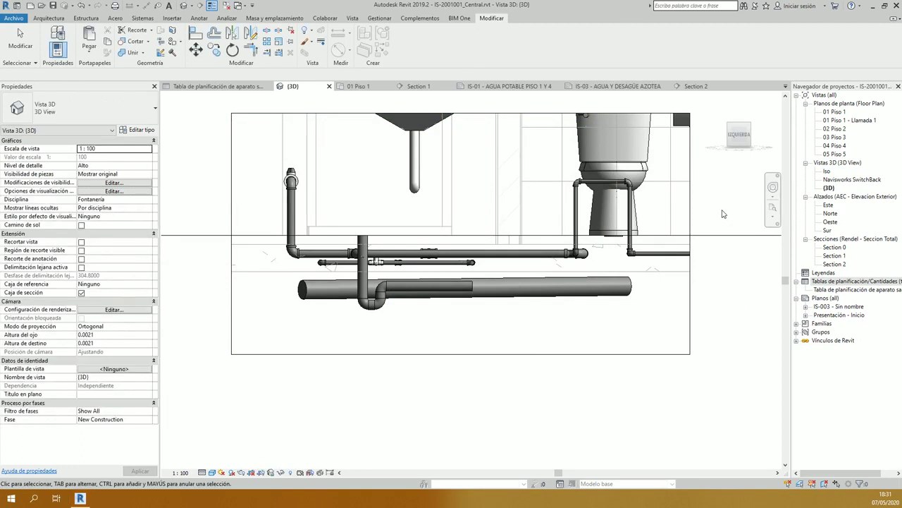
click(710, 200)
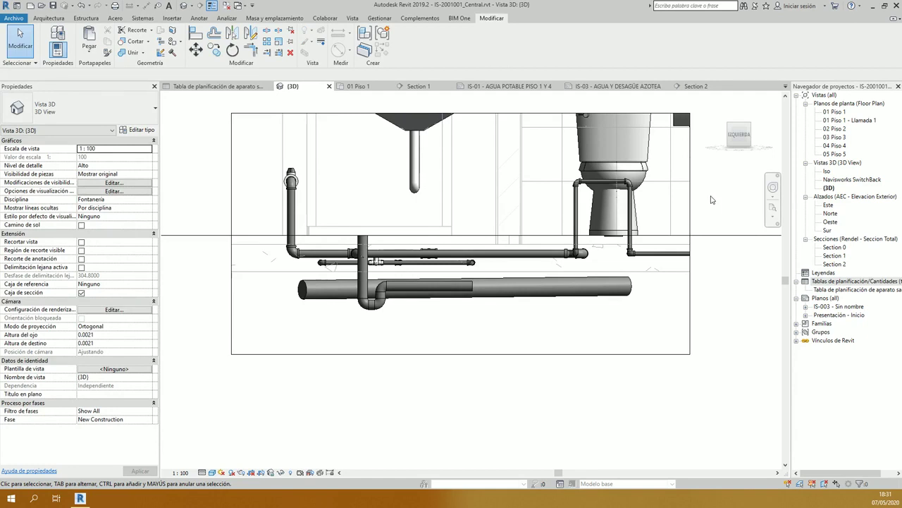
Step: On 01 Piso 1, move the horizontal hot-water run closer to the wall and shift the 1 1/4" cold-water branch beyond the hot-water pipe
click(497, 86)
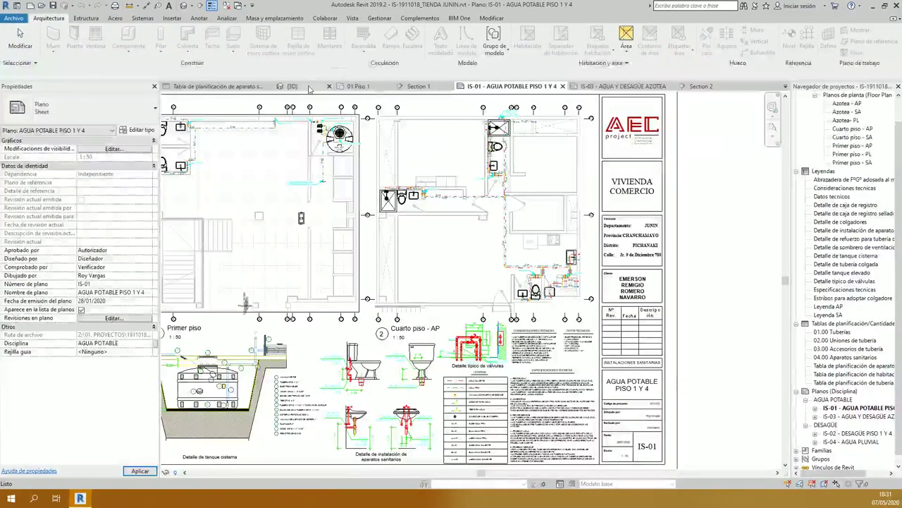
click(348, 86)
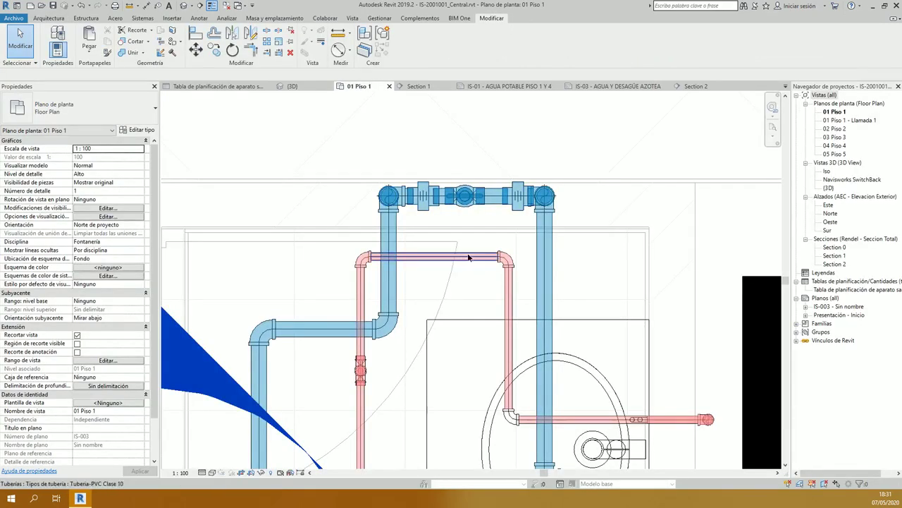
click(474, 259)
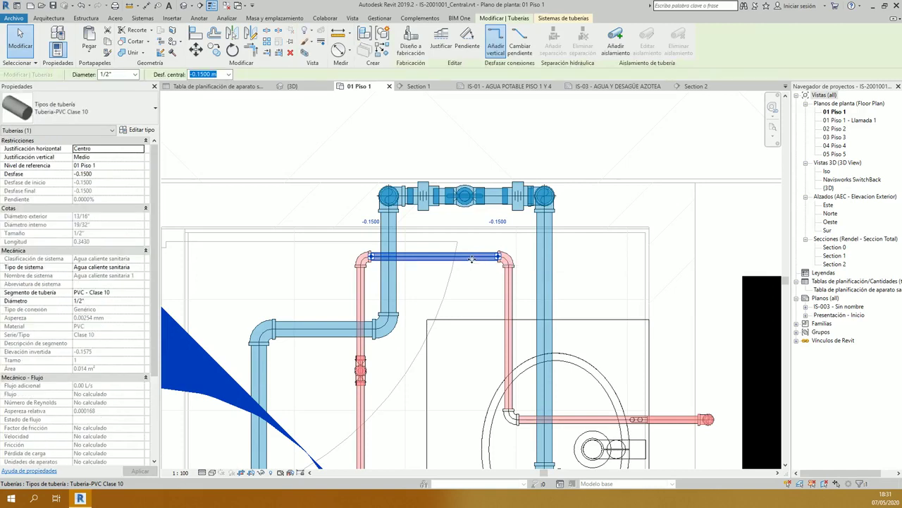
drag(472, 260, 467, 231)
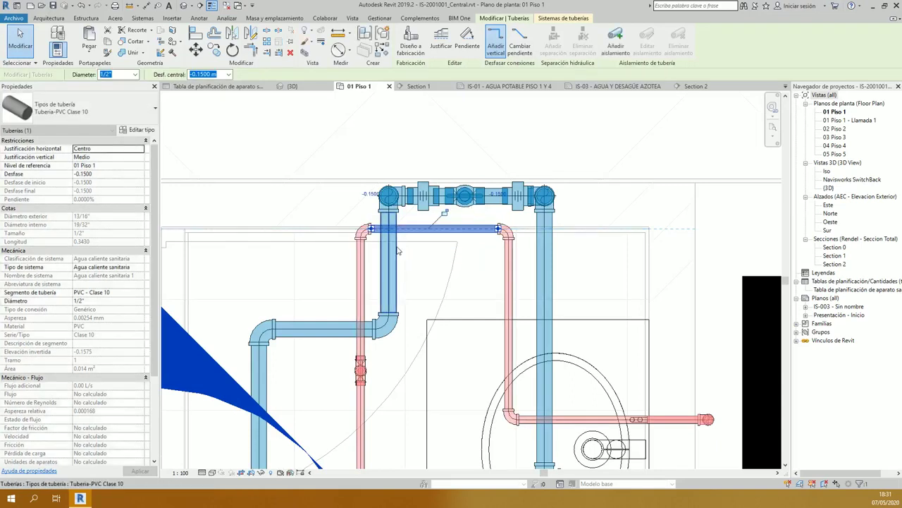
key(ctrl+z)
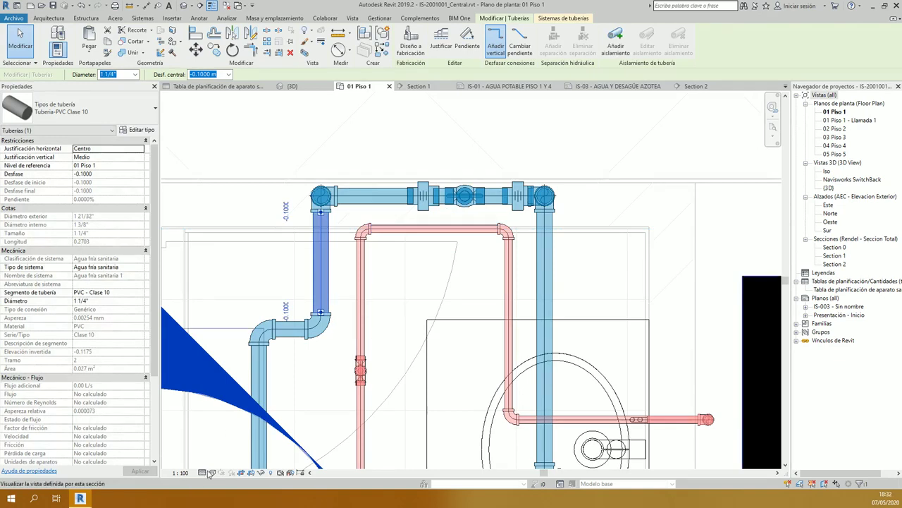
Step: Set the detail level of the 01 Piso 1 plan to Bajo
click(202, 473)
click(218, 433)
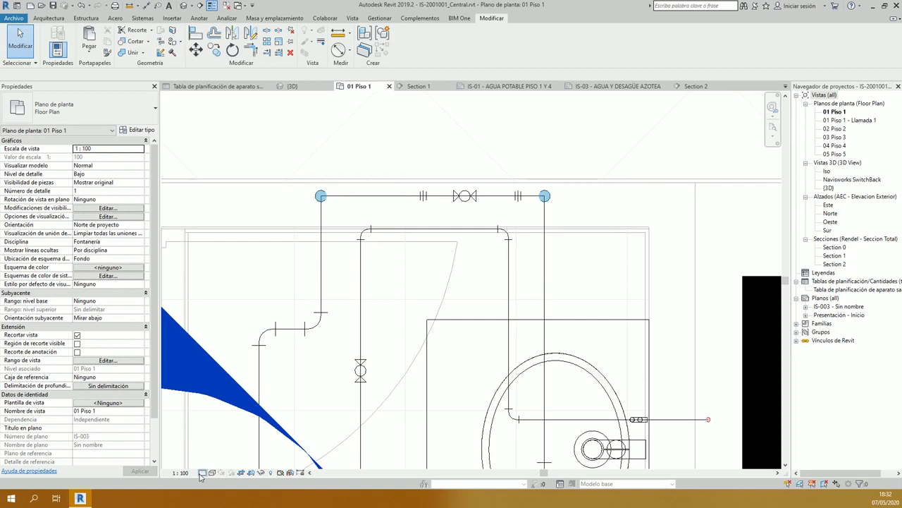
Step: Undo the plan's detail level change and bring the horizontal hot-water run in line with the cold-water run
key(ctrl+z)
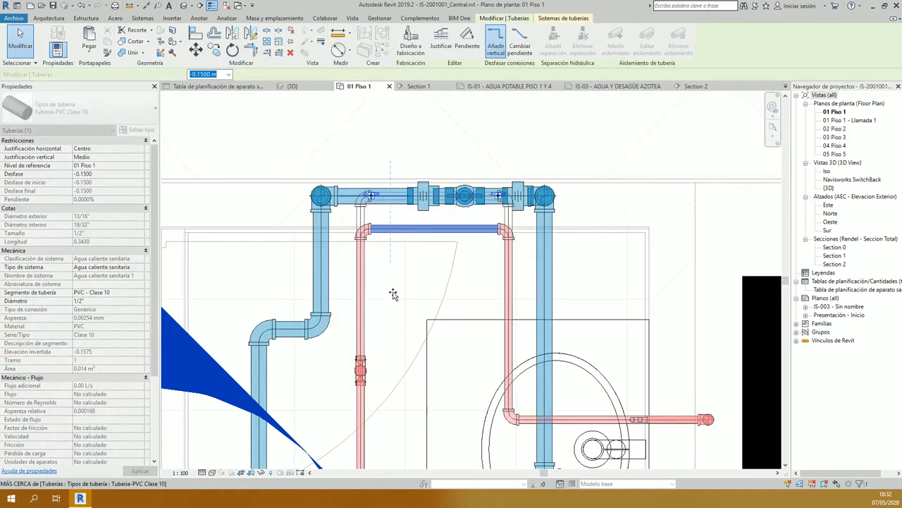
key(ctrl+z)
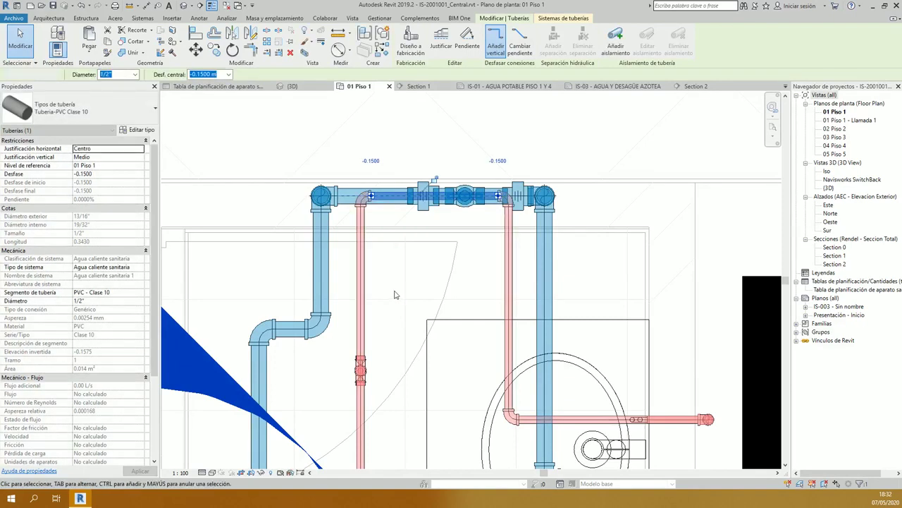
click(395, 295)
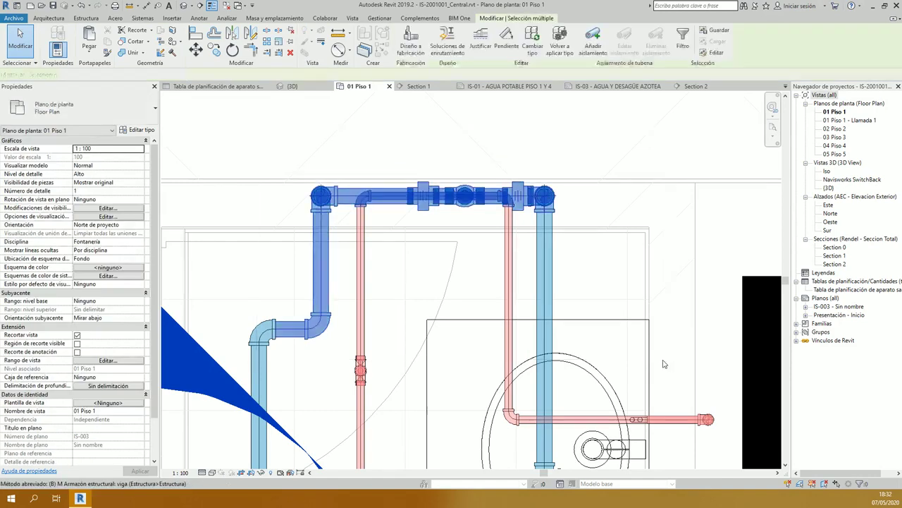
Step: In the {3D} view, delete the horizontal 1/2" hot-water run together with its two end elbows
key(ctrl+Tab)
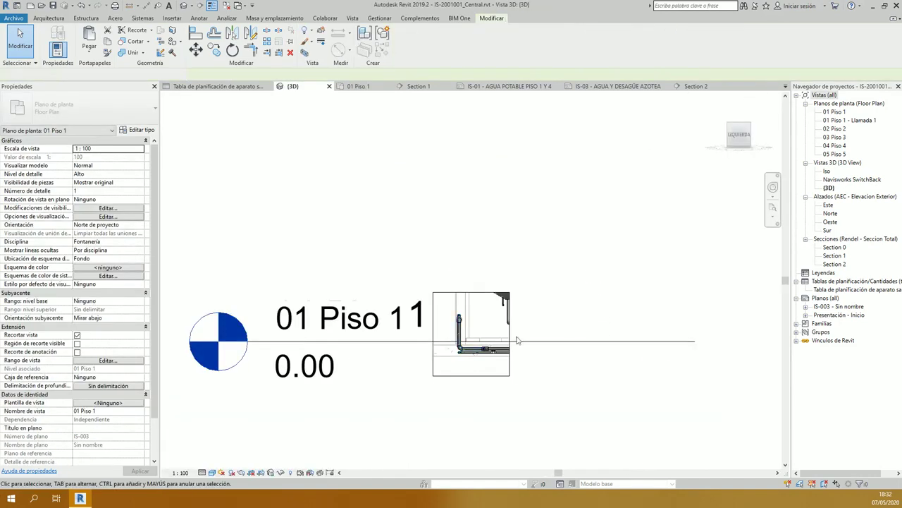
shift+middle_drag(571, 338, 489, 356)
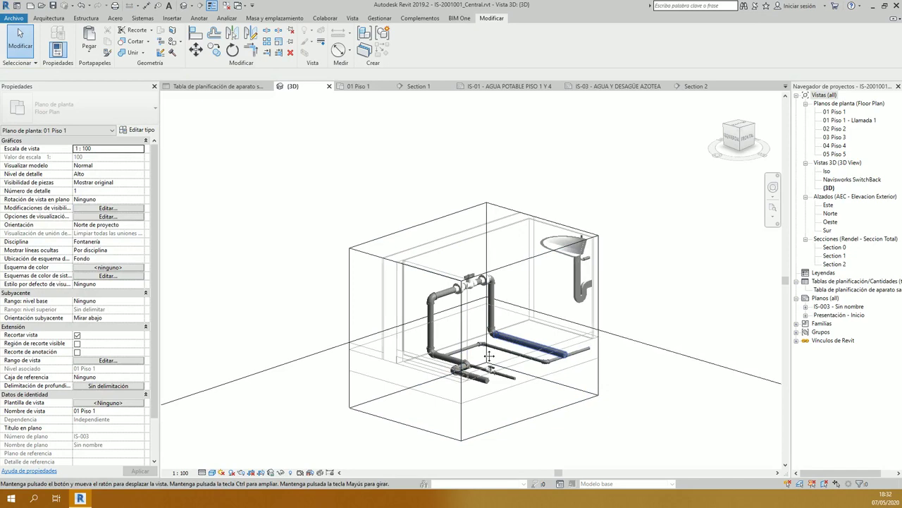
scroll(489, 356, up, 5)
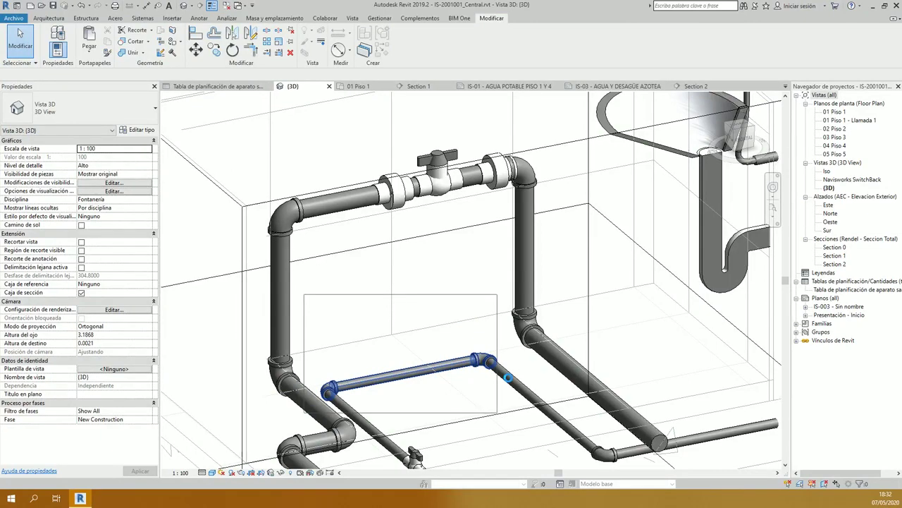
Step: Draw a 1/2" hot-water loop from the open pipe end, rising to 0.2000 m, crossing horizontally and dropping to -0.15 m at the other pipe
click(508, 377)
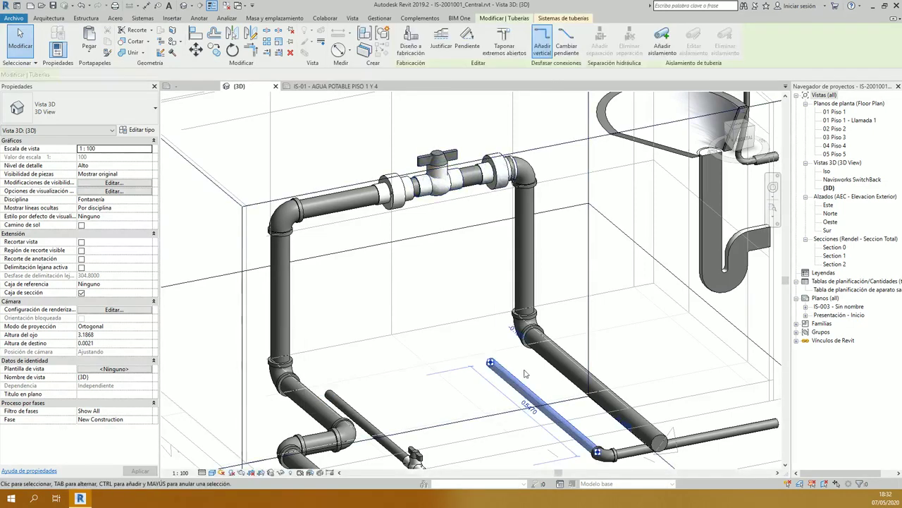
right_click(491, 366)
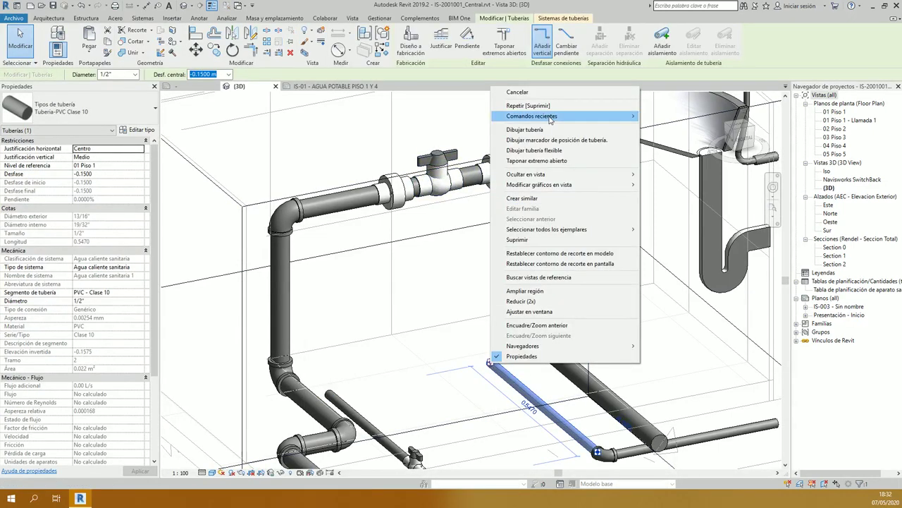
click(525, 129)
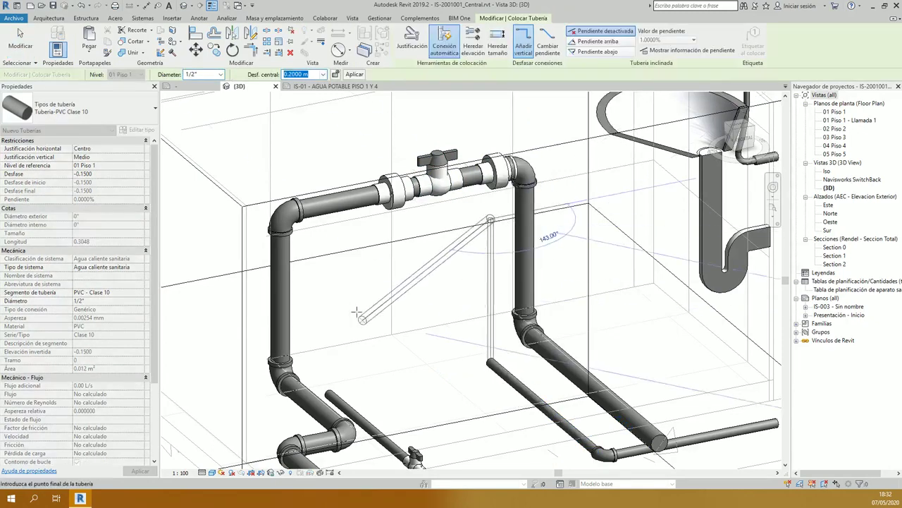
click(314, 339)
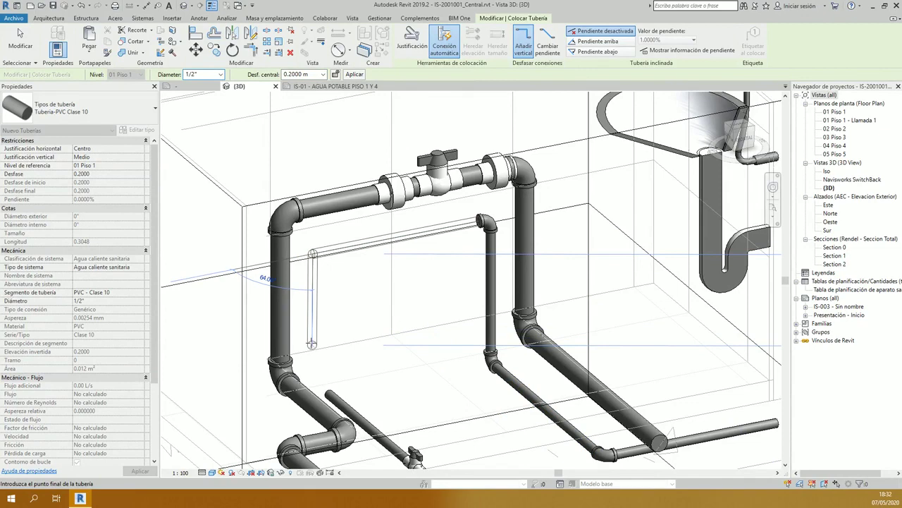
double_click(300, 74)
text(0.15)
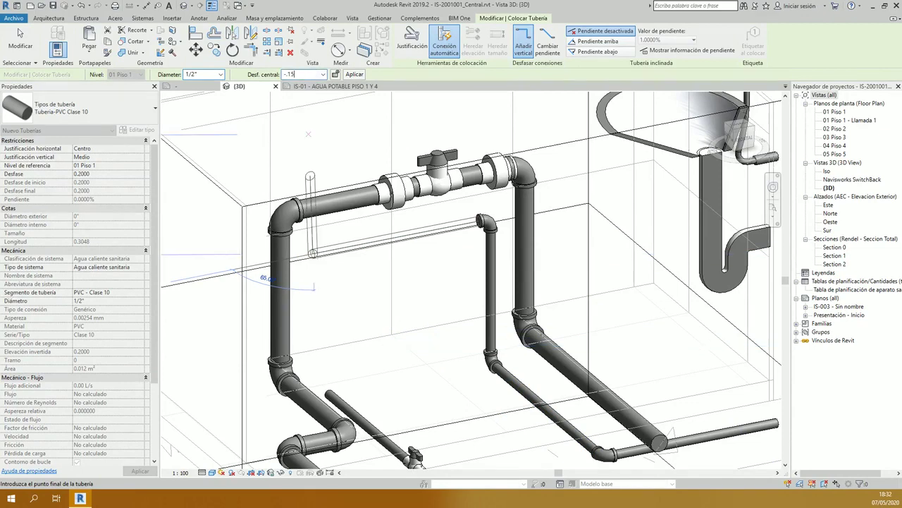
scroll(373, 395, down, 3)
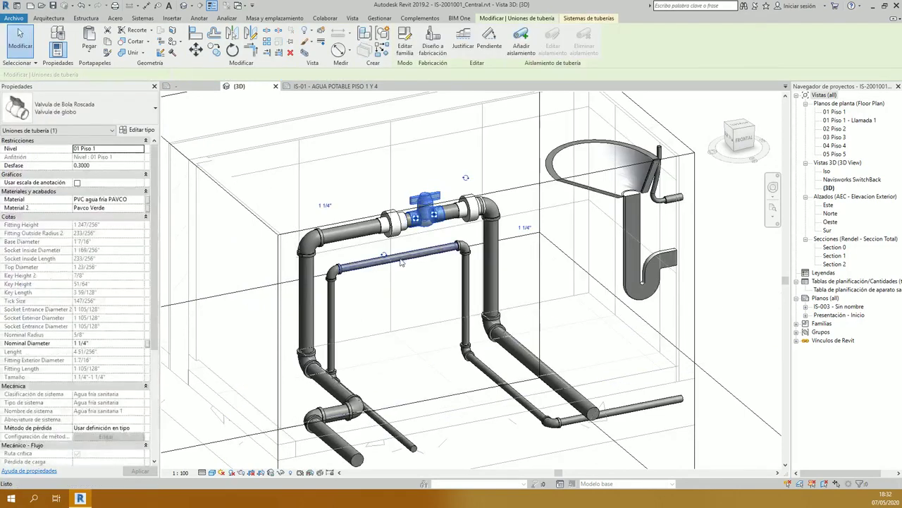
Step: Place a Valvula de Bola Roscada on the raised hot-water run with a Union universal PVC on each side of it
key(c)
key(s)
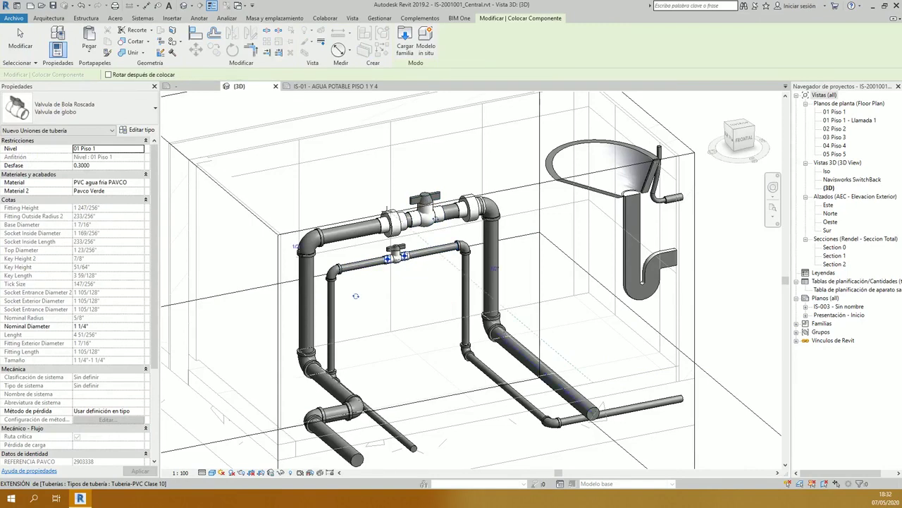
scroll(361, 271, up, 4)
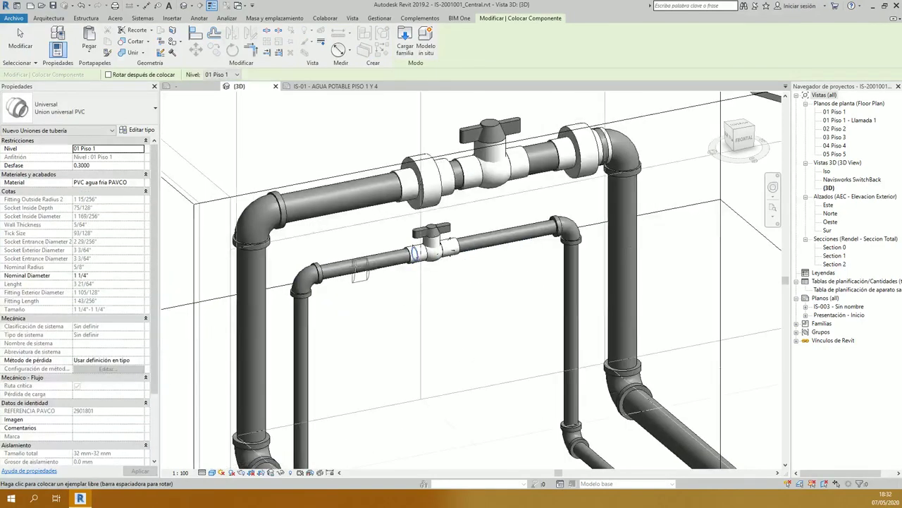
click(356, 265)
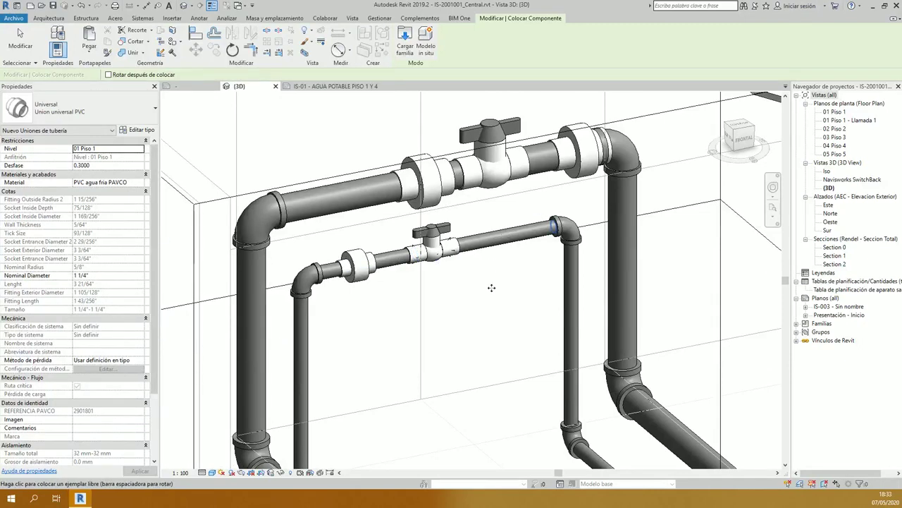
scroll(492, 287, down, 4)
key(Escape)
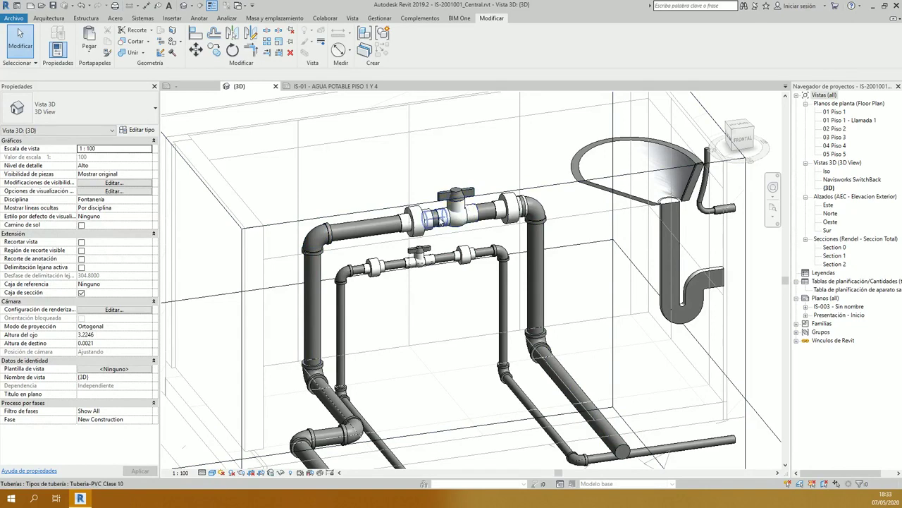
Step: On 01 Piso 1, set the detail level to Bajo and align the raised hot-water run with the cold-water run
click(335, 86)
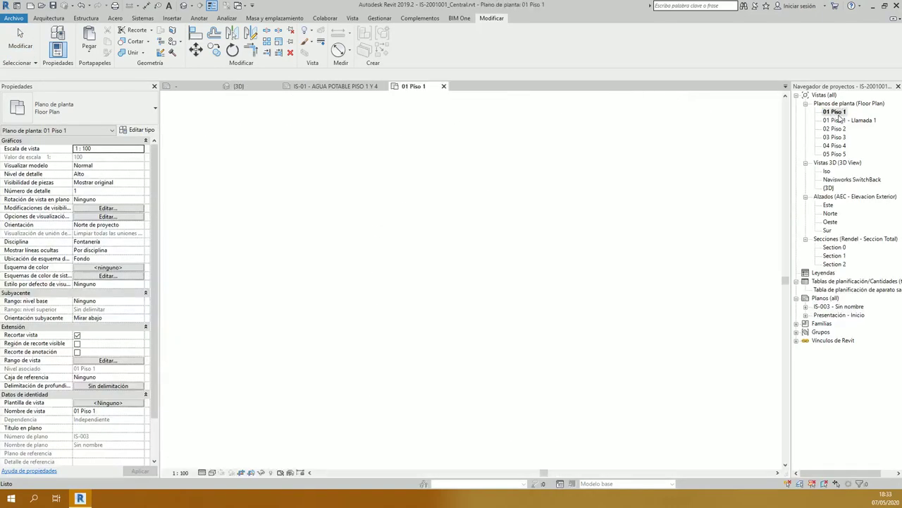
scroll(522, 368, up, 3)
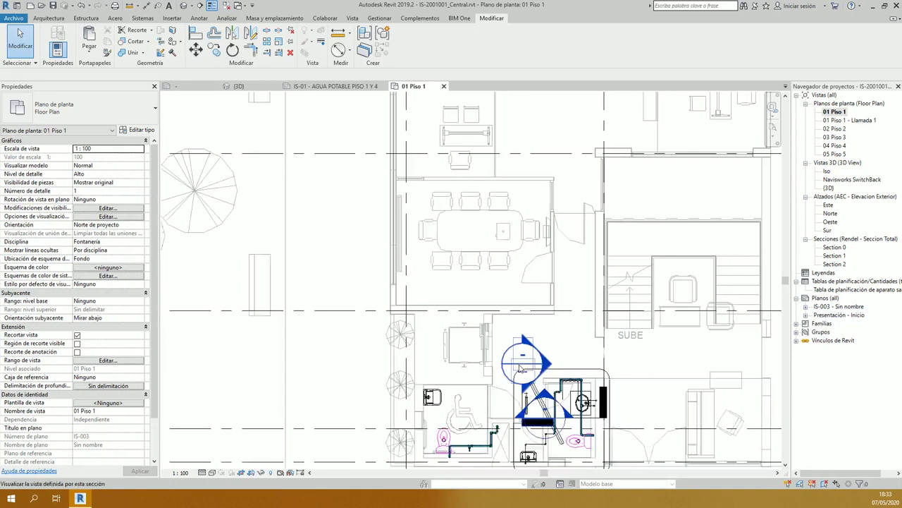
scroll(522, 368, up, 10)
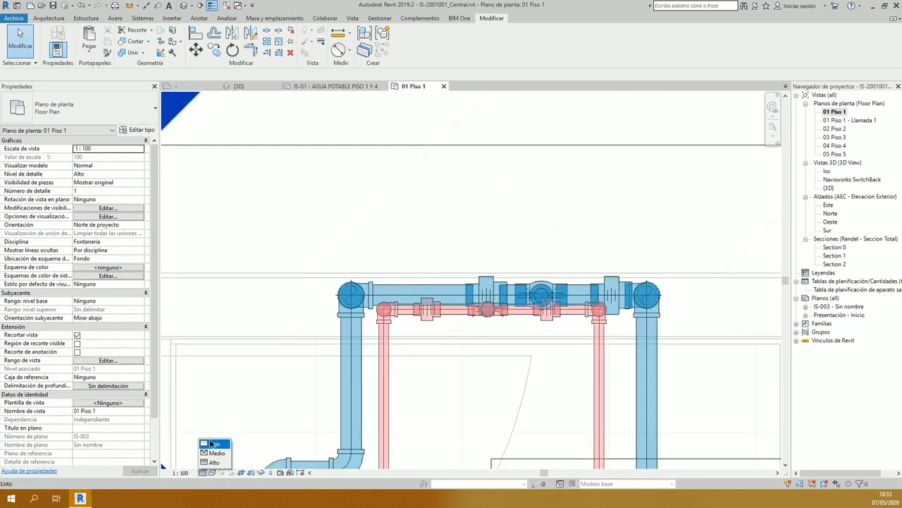
click(202, 472)
click(212, 443)
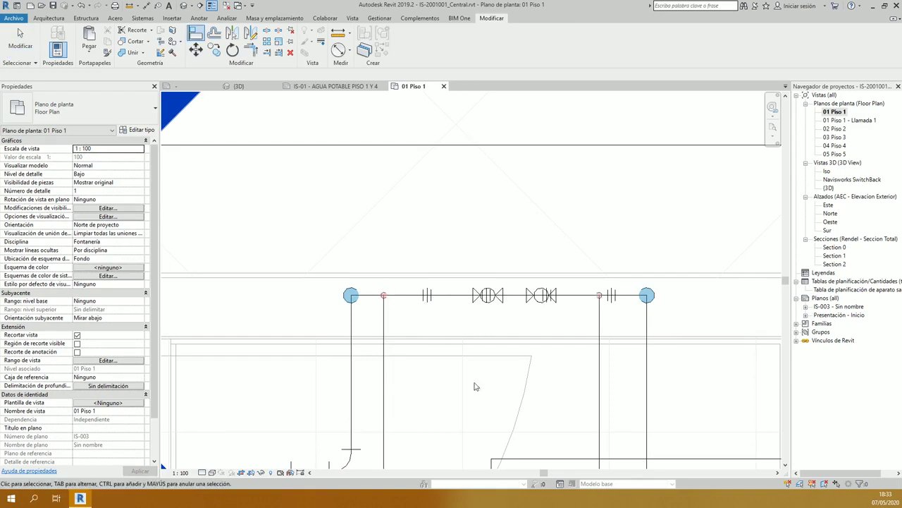
Step: Examine the overlapping hot- and cold-water runs, valves and unions in the wall, and the properties of the adjoining vertical 1/2" hot-water pipe
drag(281, 247, 707, 351)
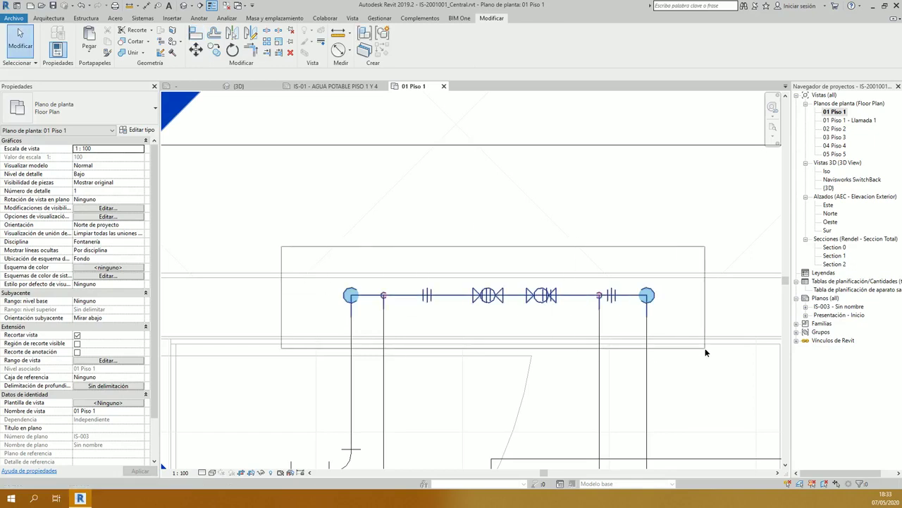
drag(705, 347, 705, 350)
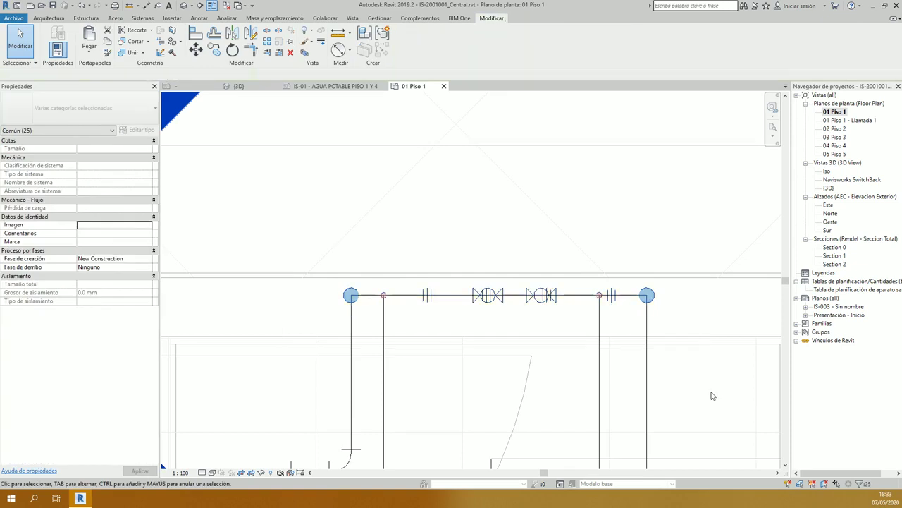
click(327, 197)
drag(294, 231, 671, 365)
key(Escape)
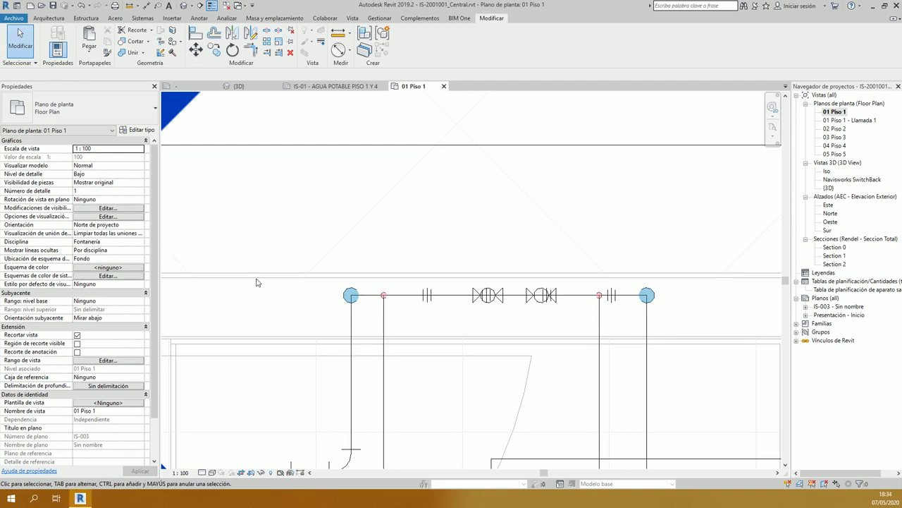
scroll(487, 249, down, 3)
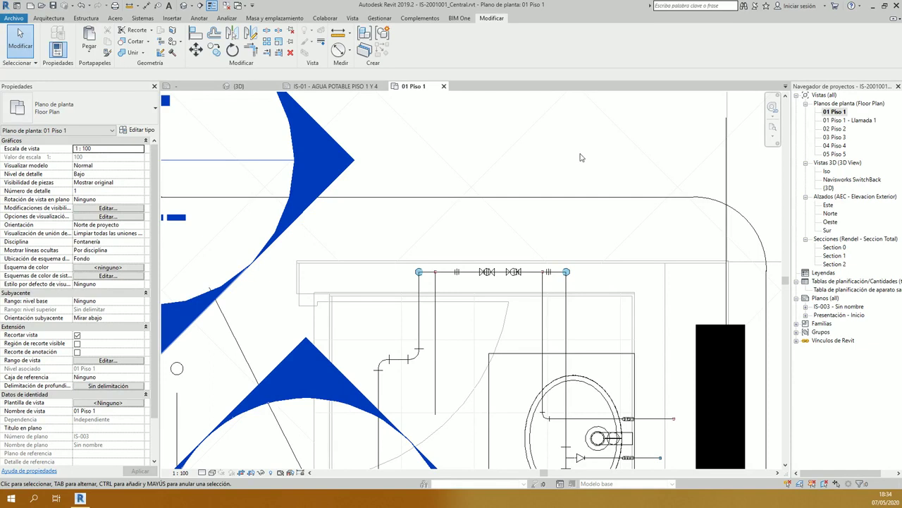
scroll(580, 157, down, 3)
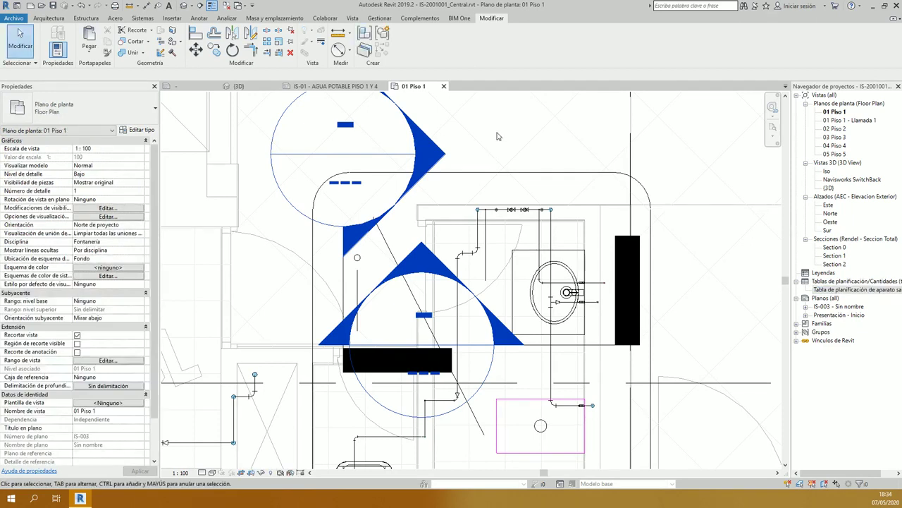
click(860, 290)
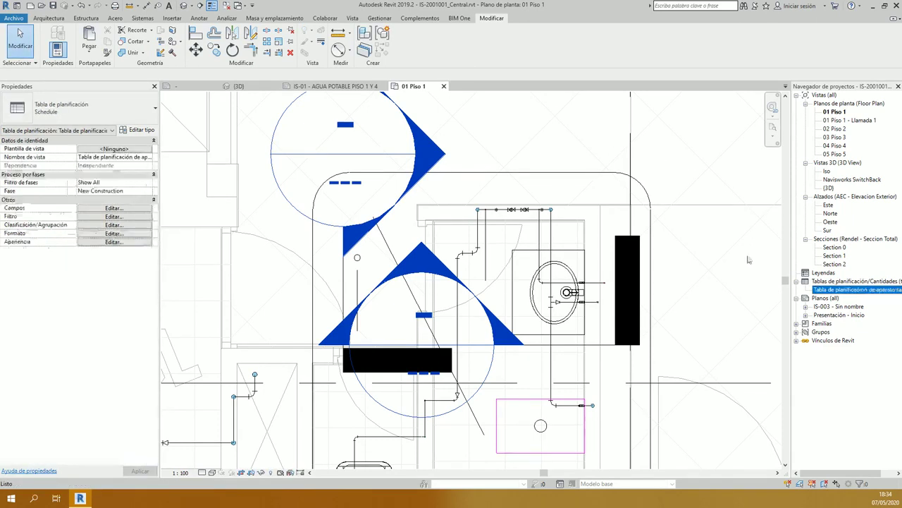
scroll(483, 208, up, 3)
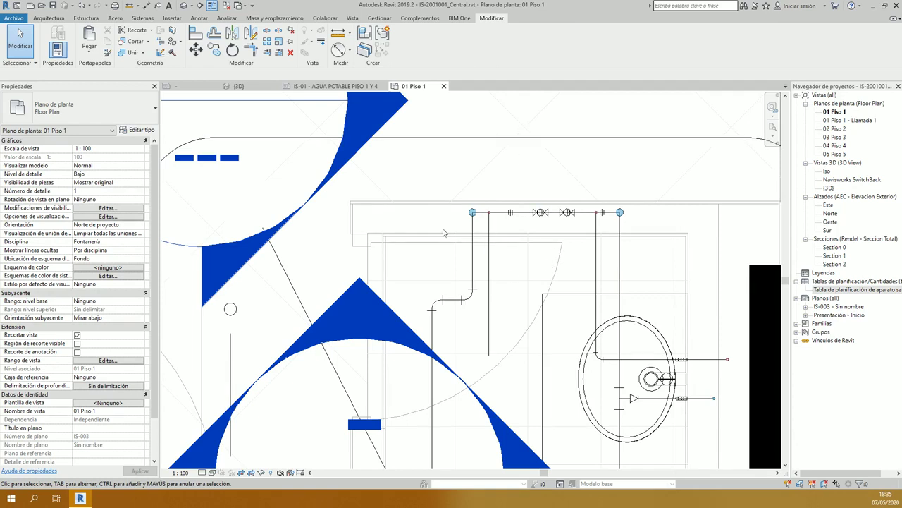
click(506, 246)
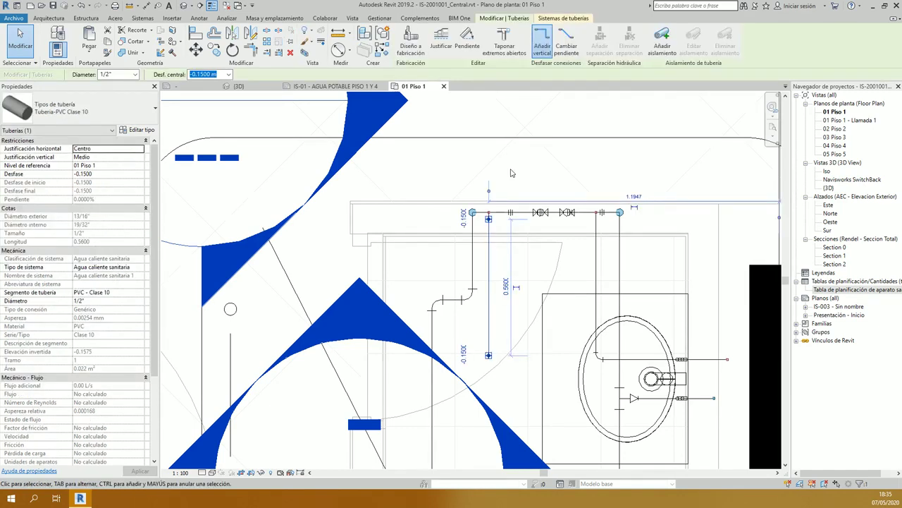
click(527, 162)
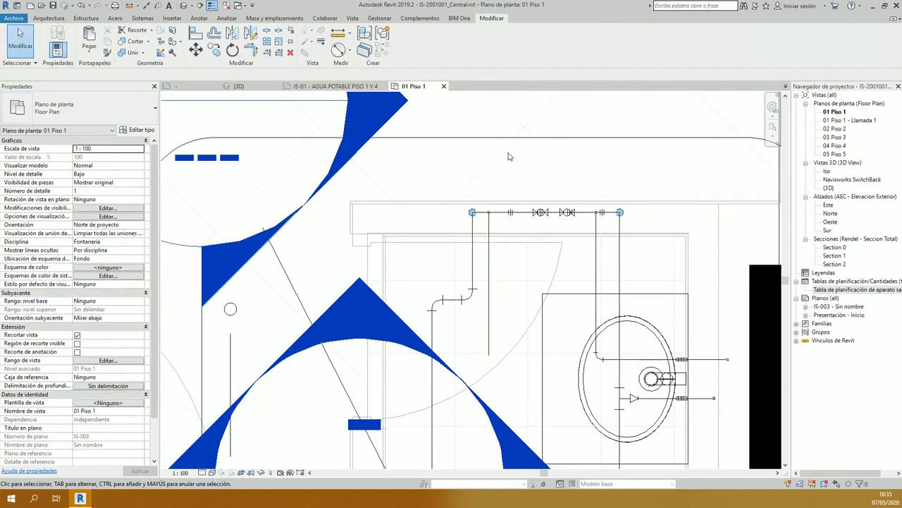
scroll(506, 172, down, 2)
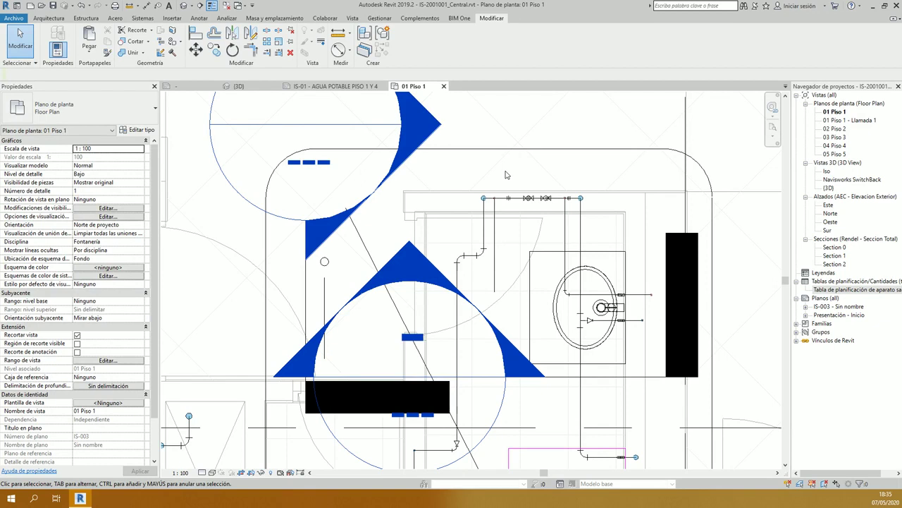
Step: Review the Fontanería systems in the system browser, including Agua fría sanitaria 9 under Agua fría sanitaria
key(F9)
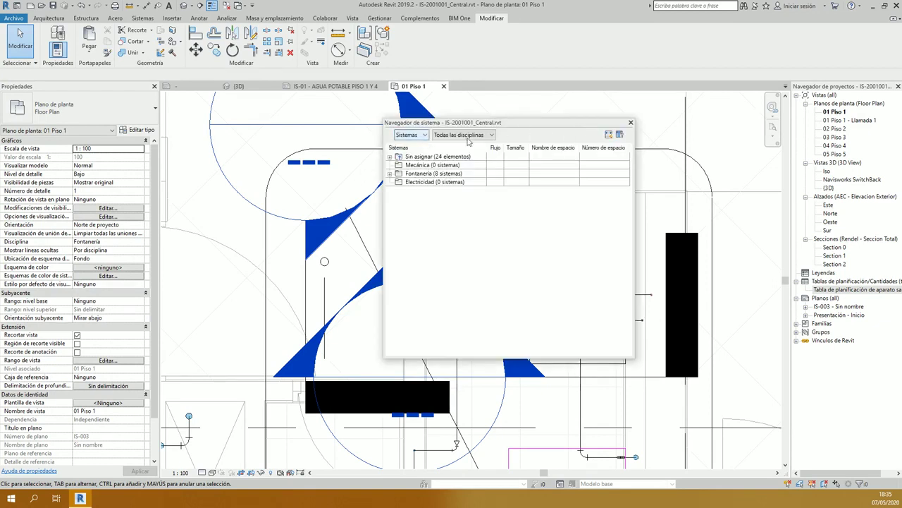
click(390, 173)
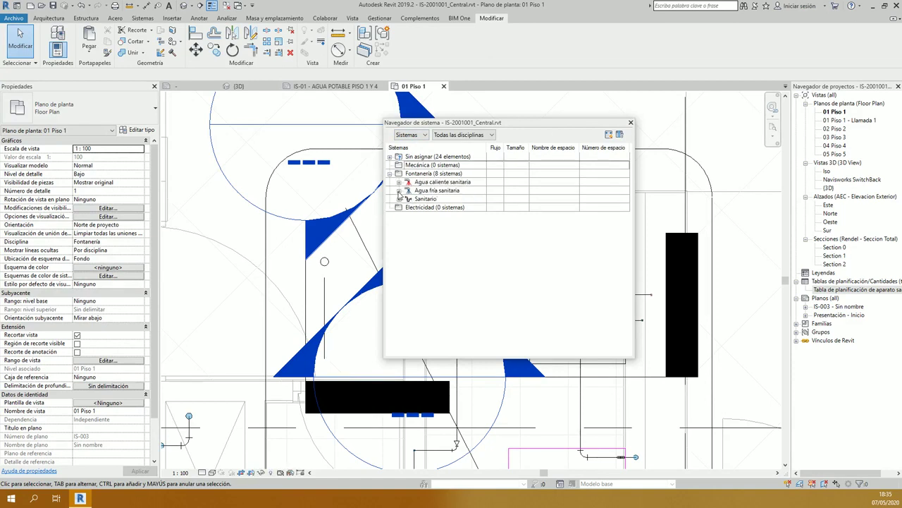
click(399, 190)
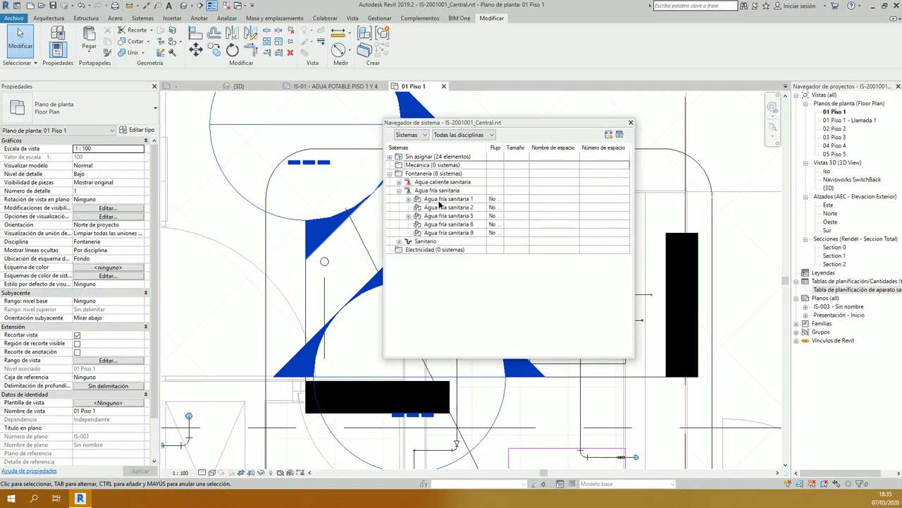
click(466, 233)
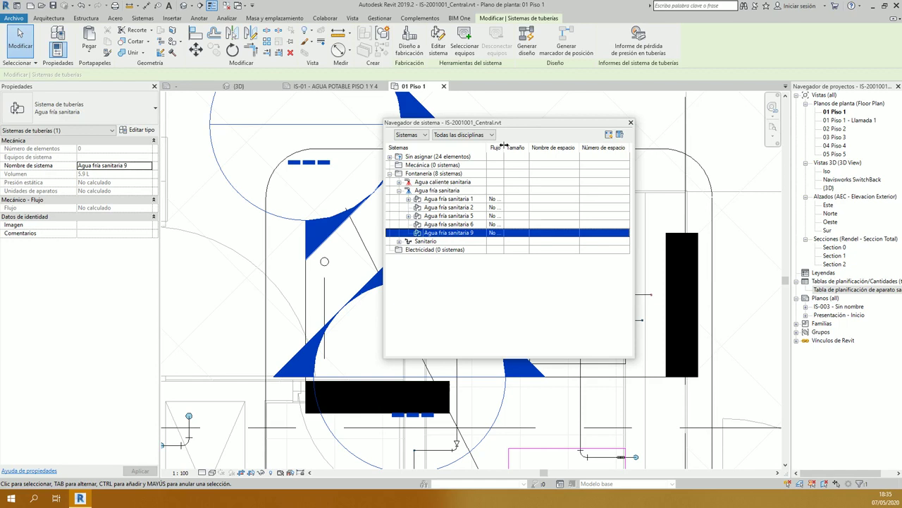
click(630, 122)
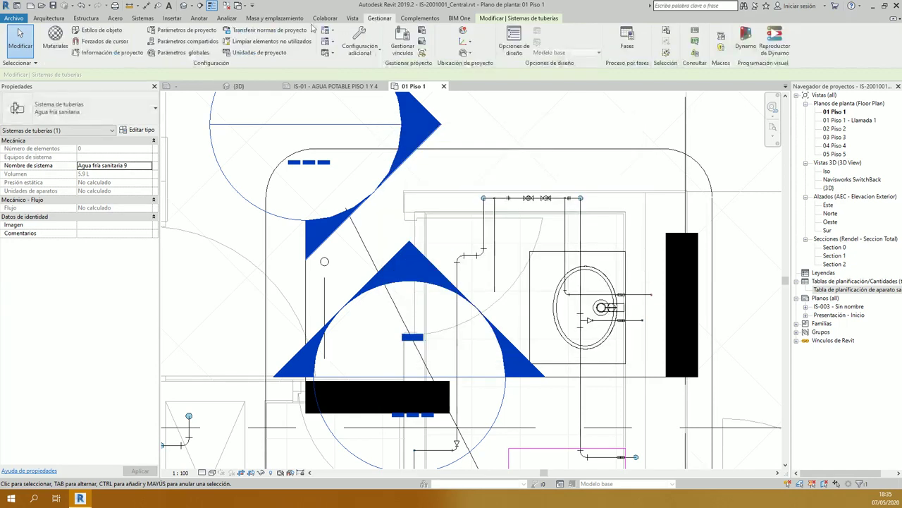
Step: Check the pipe pressure loss report's system selector for available systems, and close it without generating a report
click(274, 17)
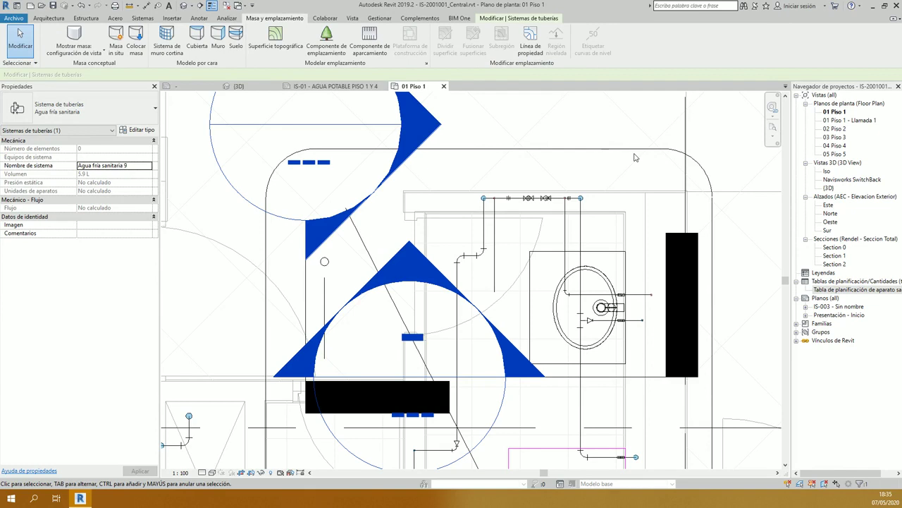
scroll(592, 42, up, 1)
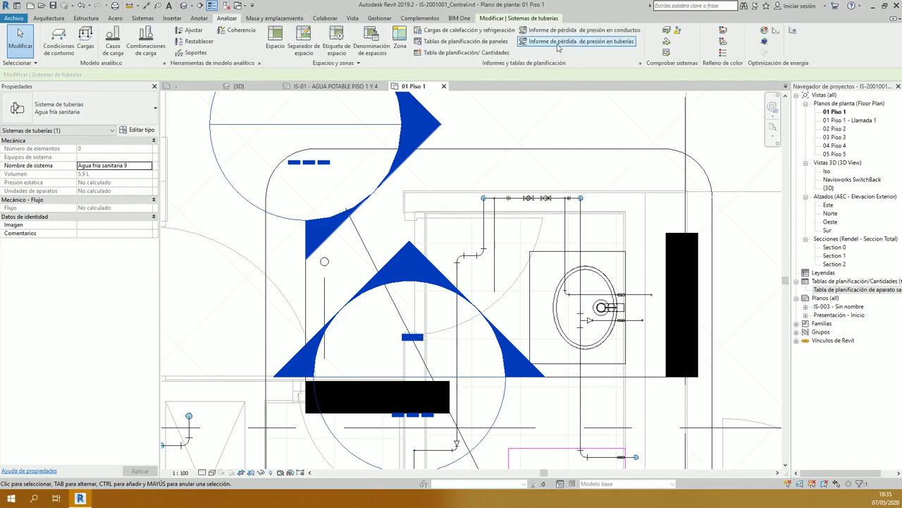
click(603, 43)
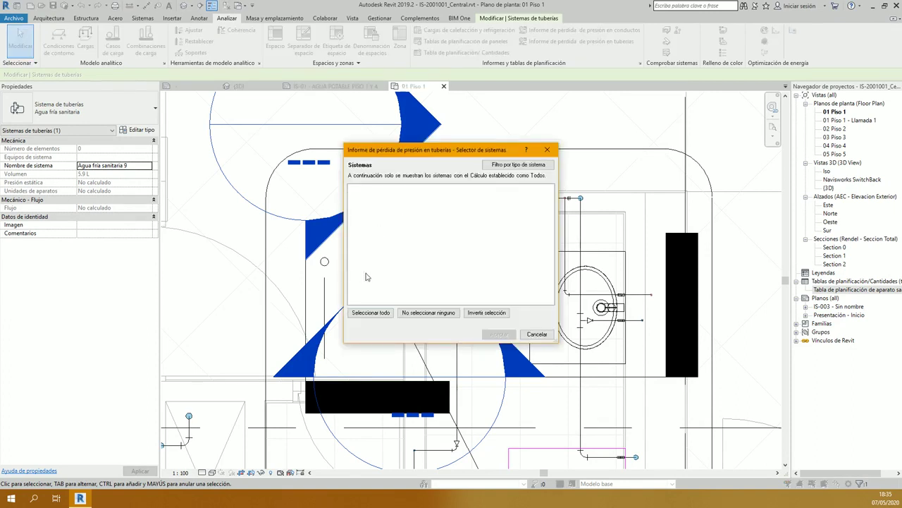
click(548, 151)
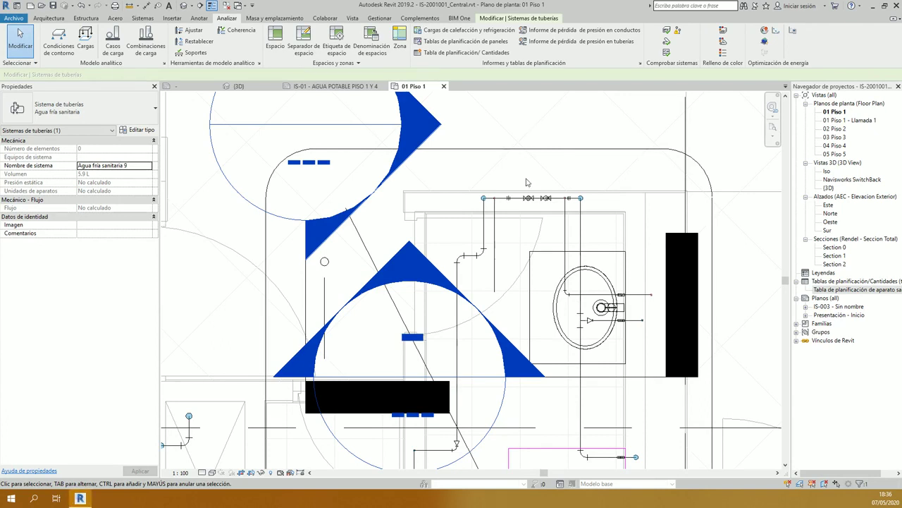
Step: Draw a 1/2" Tuberia-PVC Clase 10 hot-water pipe about 0.20 m long at 0.0000 m offset, crossing the hot-water run perpendicularly
scroll(506, 241, up, 4)
key(Escape)
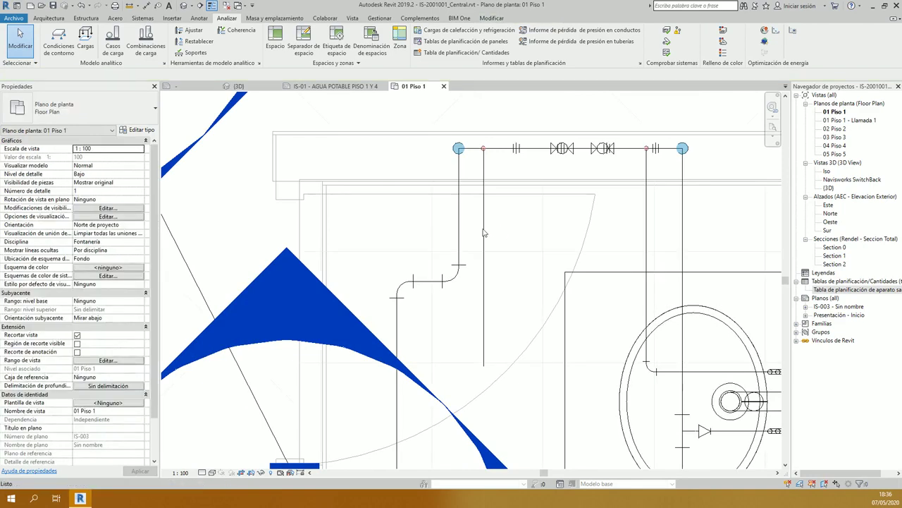
scroll(483, 232, up, 2)
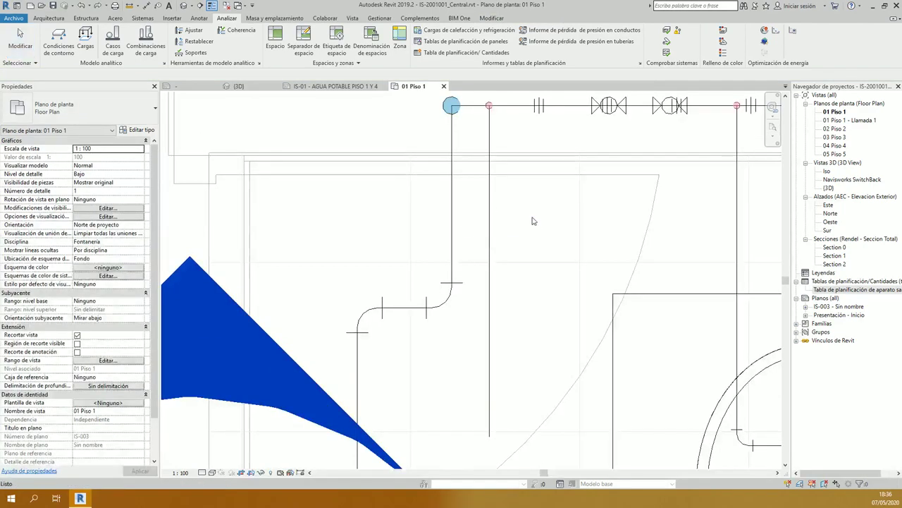
key(p)
key(i)
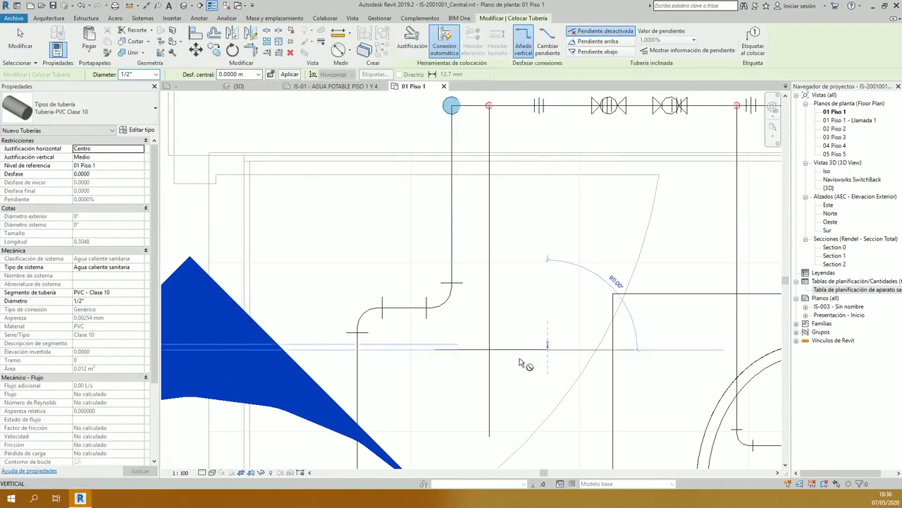
scroll(501, 359, up, 3)
key(Escape)
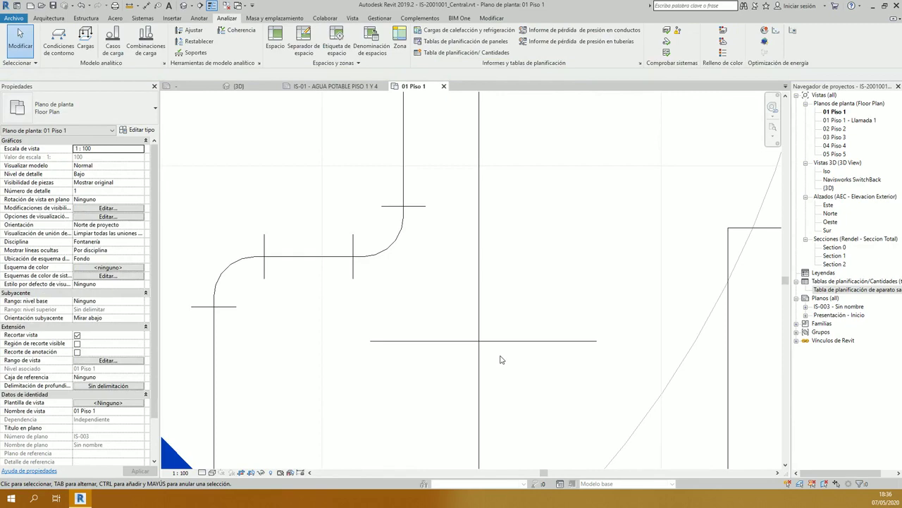
Step: Switch the 01 Piso 1 view to a shaded visual style and review its visibility/graphics overrides for the model categories
scroll(500, 352, down, 3)
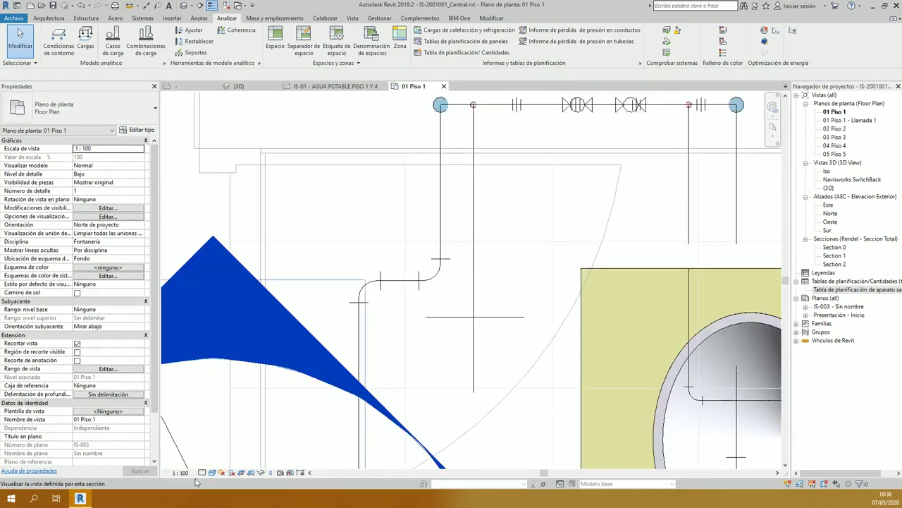
scroll(522, 247, up, 1)
key(v)
key(g)
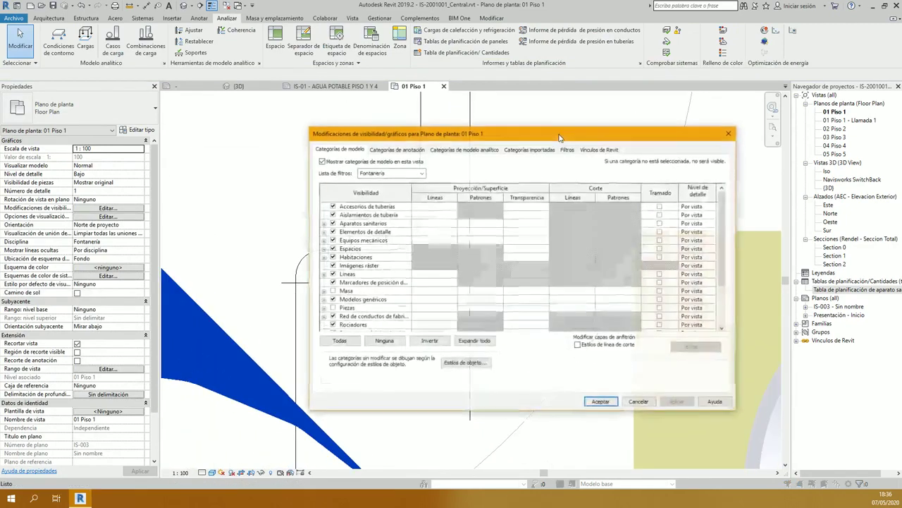
key(Return)
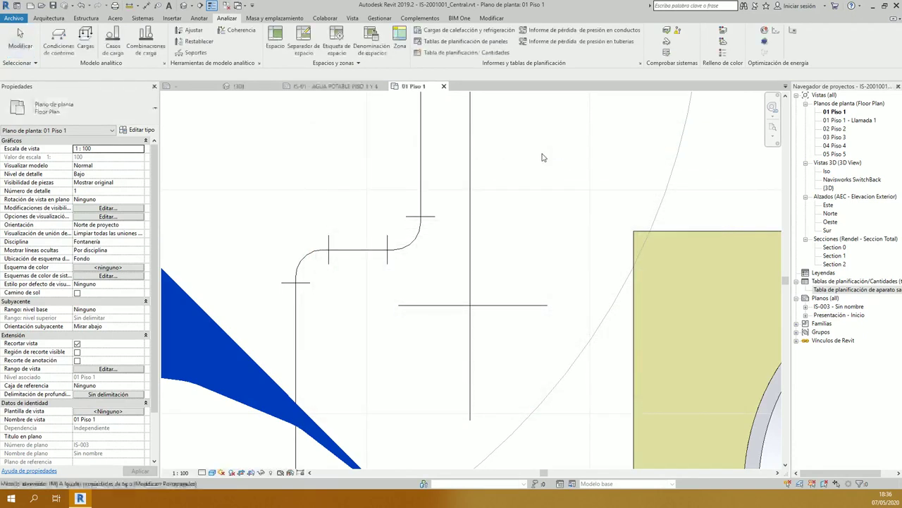
Step: Toggle Dibujar líneas ocultas MEP in the mechanical settings to compare how the pipe crossing is drawn
key(m)
key(s)
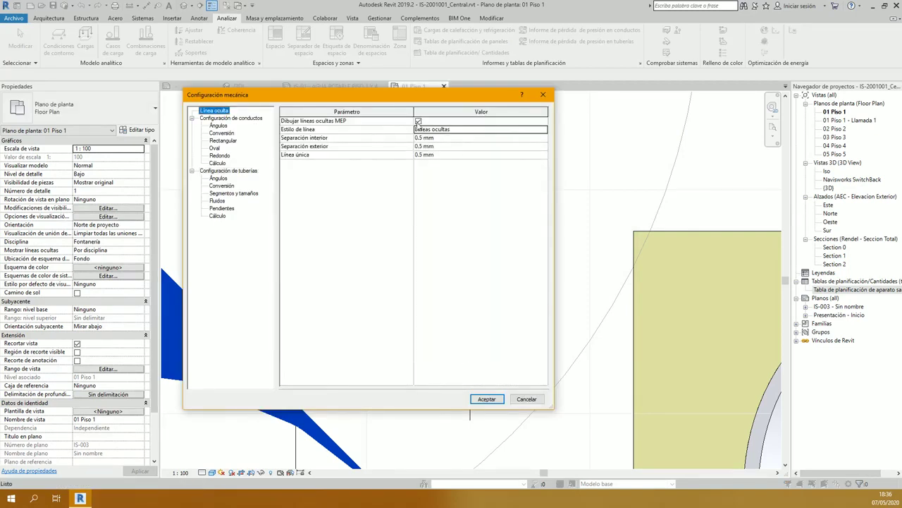
key(Return)
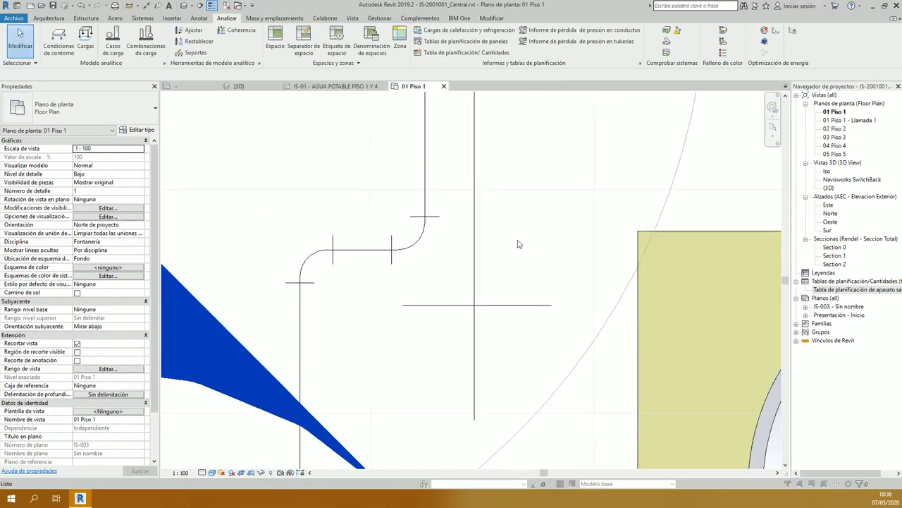
key(m)
key(s)
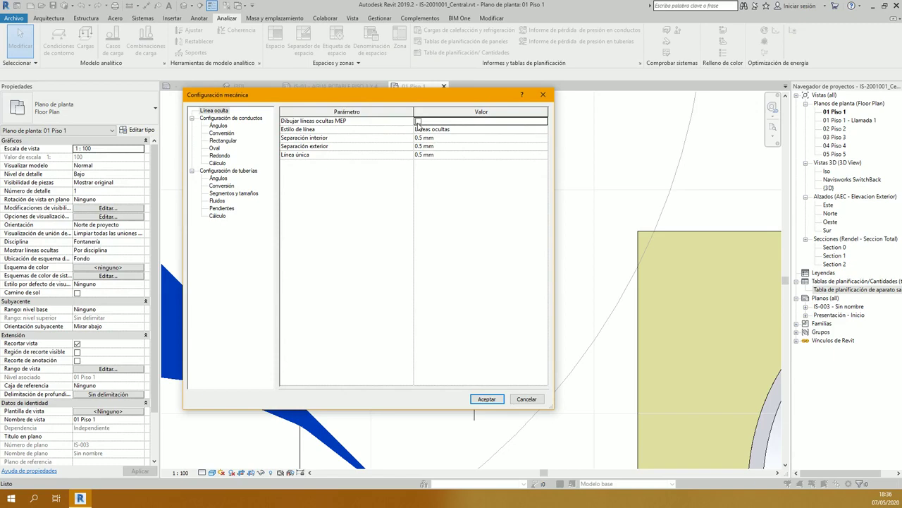
key(Return)
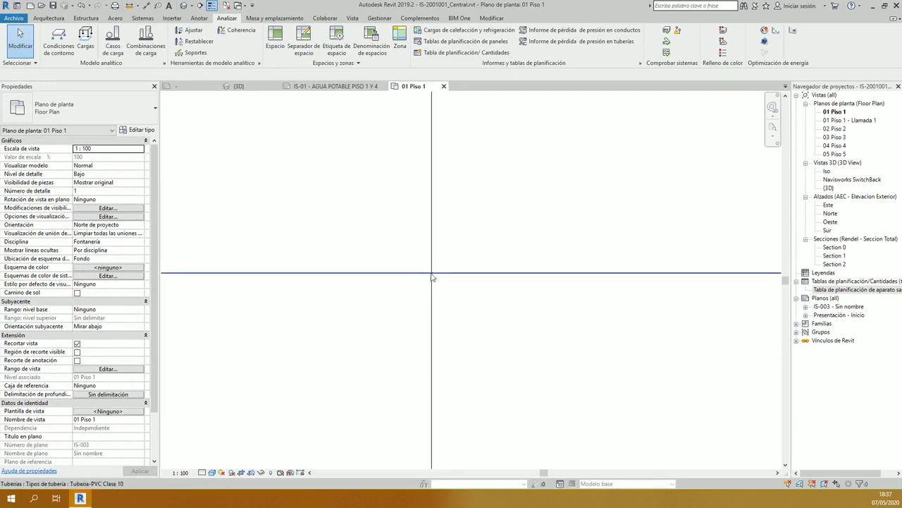
Step: Examine the short crossing pipe's length and properties, and how it and the hot- and cold-water runs display around the washbasin
click(459, 280)
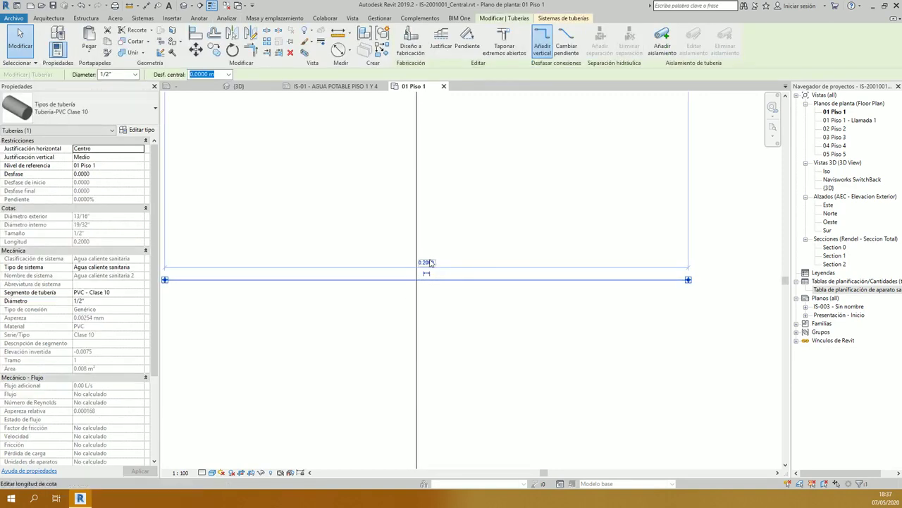
click(369, 409)
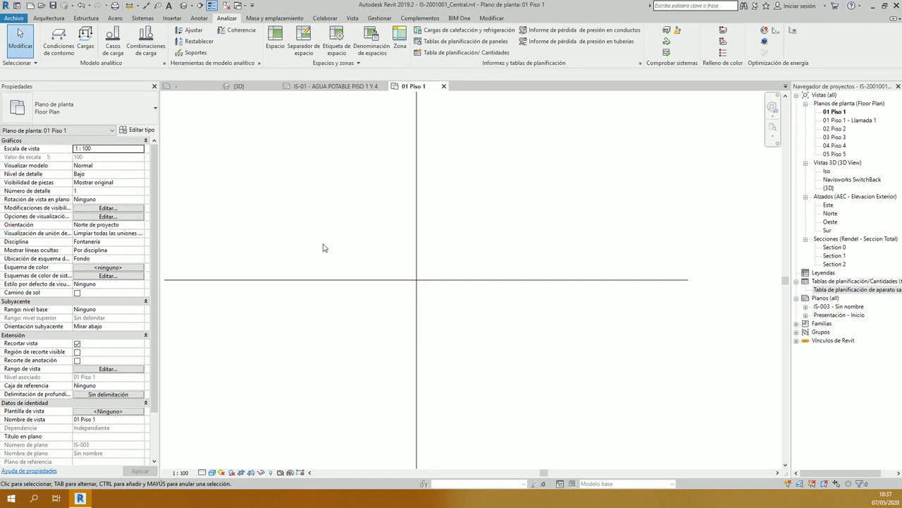
scroll(384, 258, down, 2)
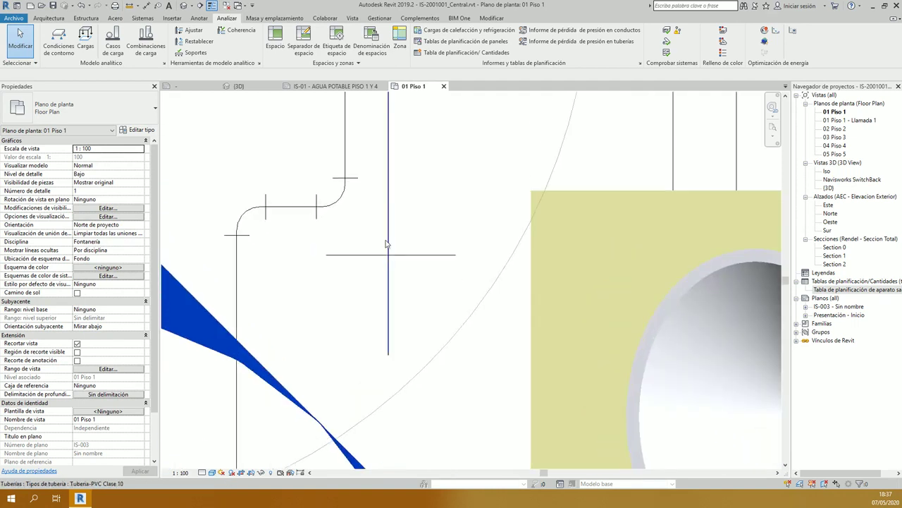
scroll(386, 259, down, 1)
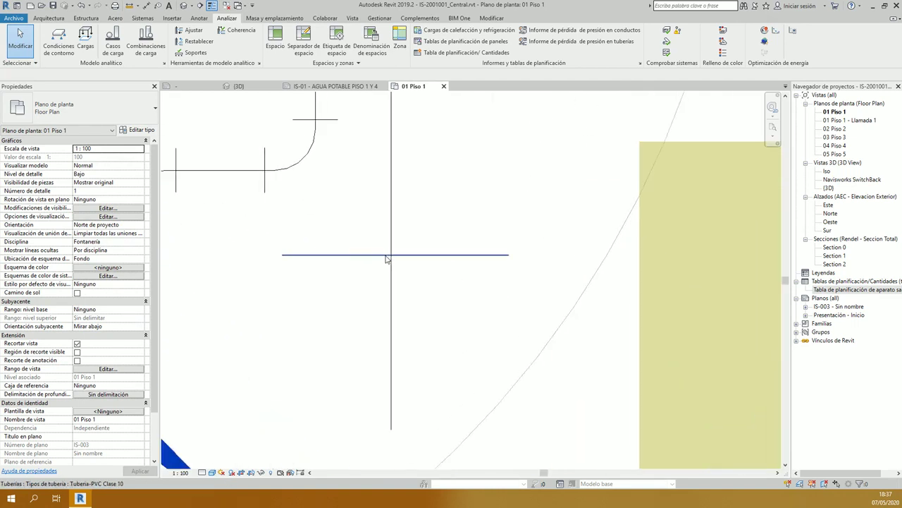
scroll(389, 250, down, 3)
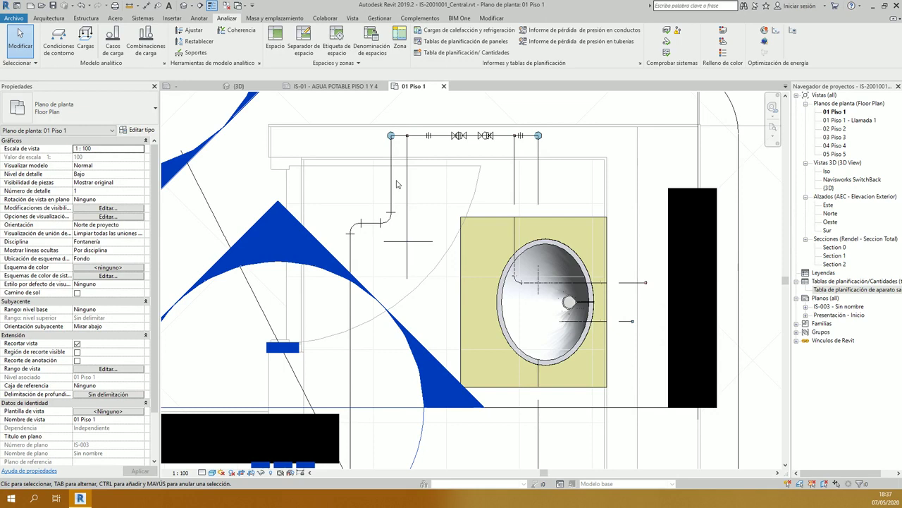
scroll(409, 243, up, 2)
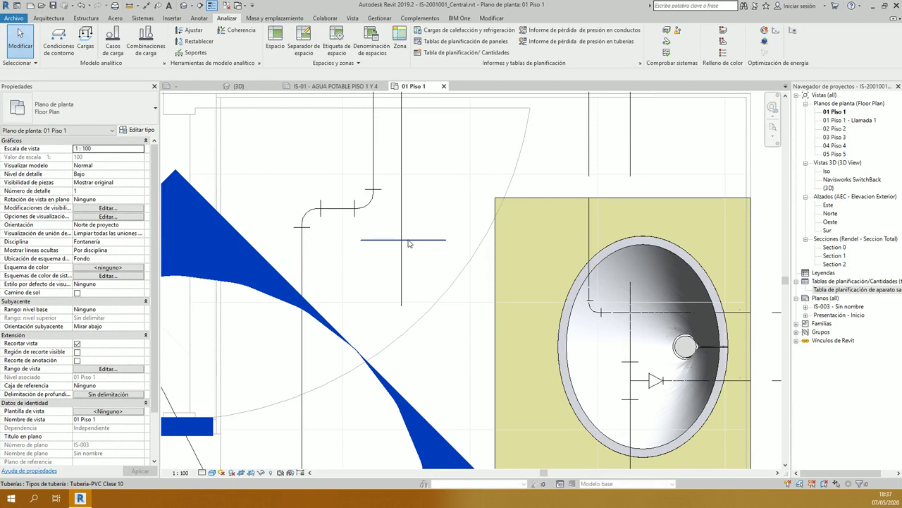
scroll(408, 240, down, 2)
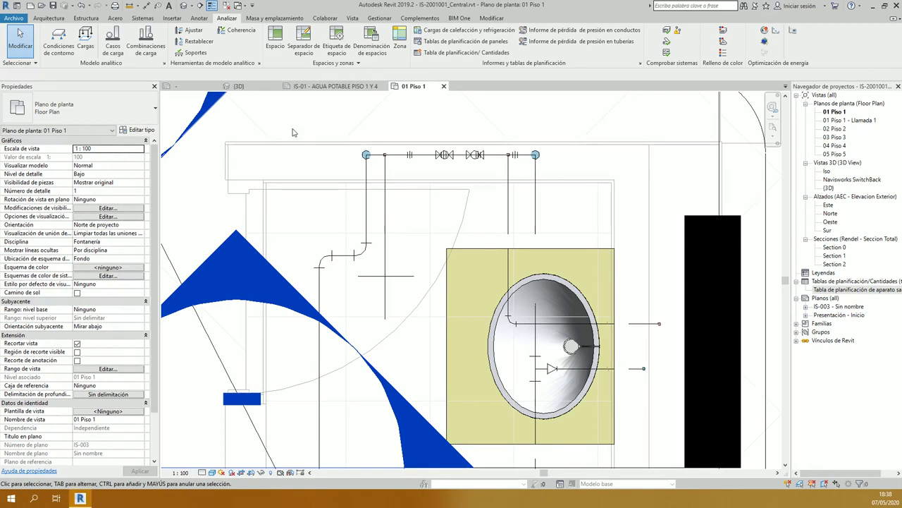
drag(226, 119, 661, 380)
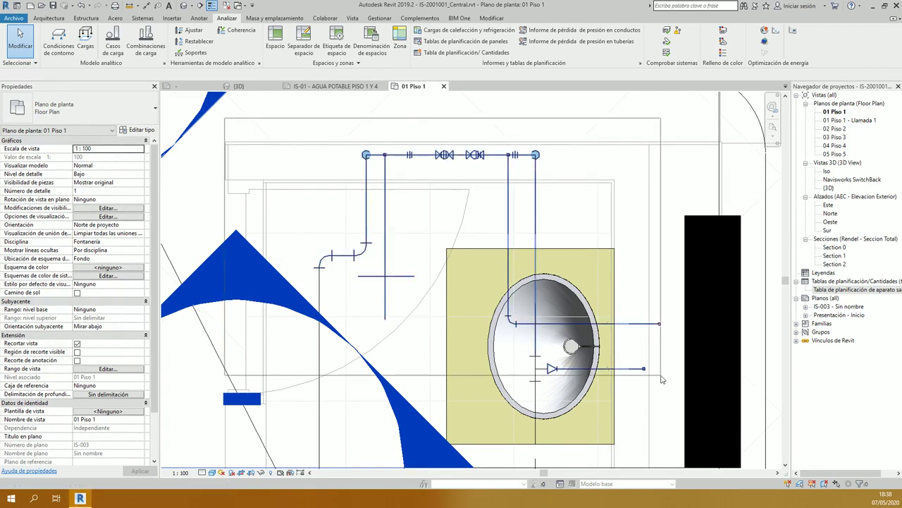
scroll(421, 191, up, 2)
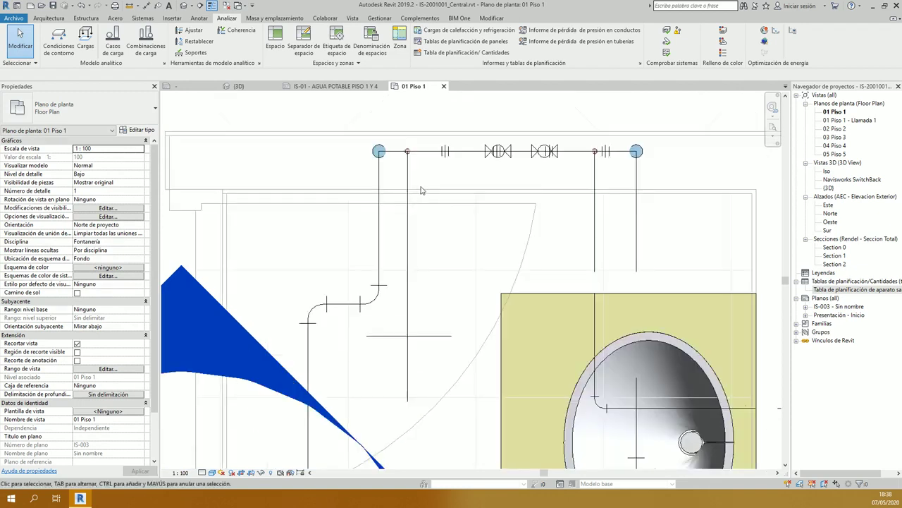